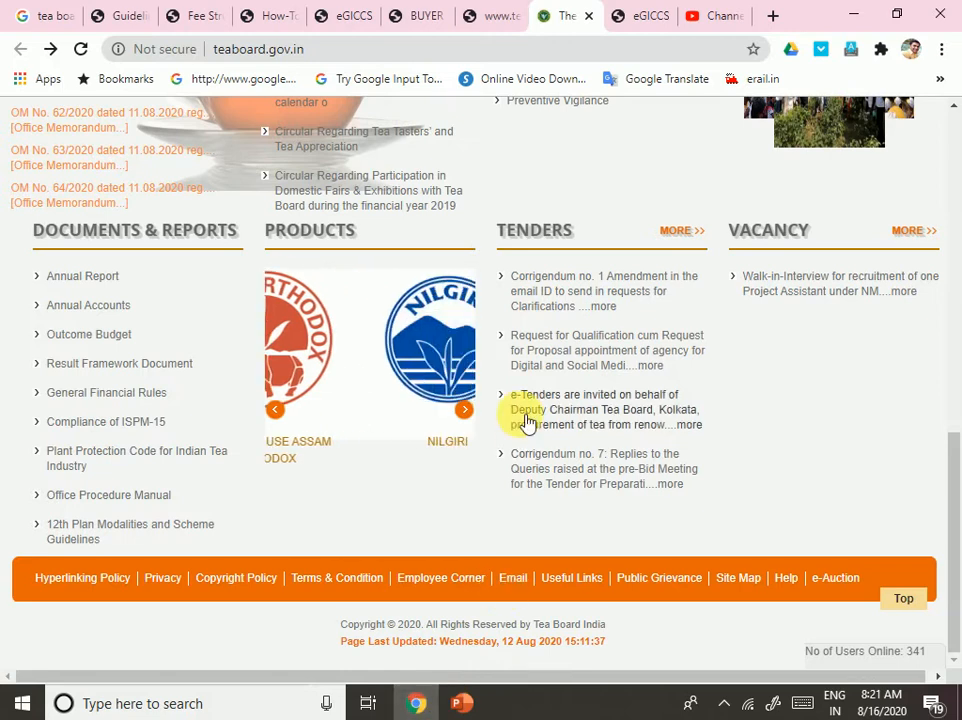
Open a new blank browser tab beside the Tea Board India site.
left_click(775, 15)
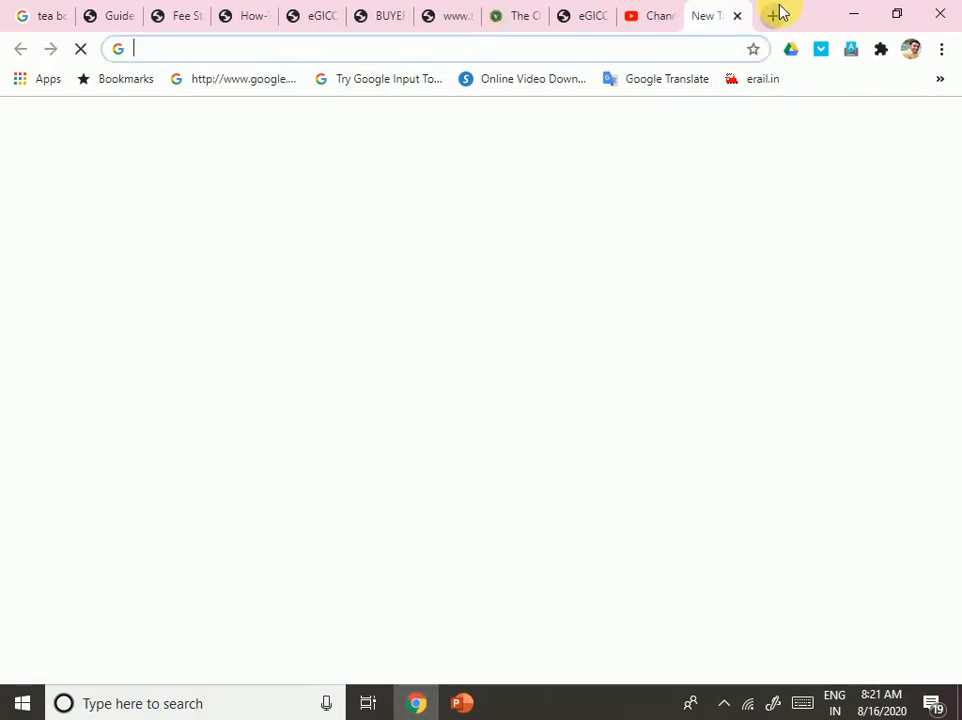
Search Google for 'tea boad'.
type("t")
key("BackSpace")
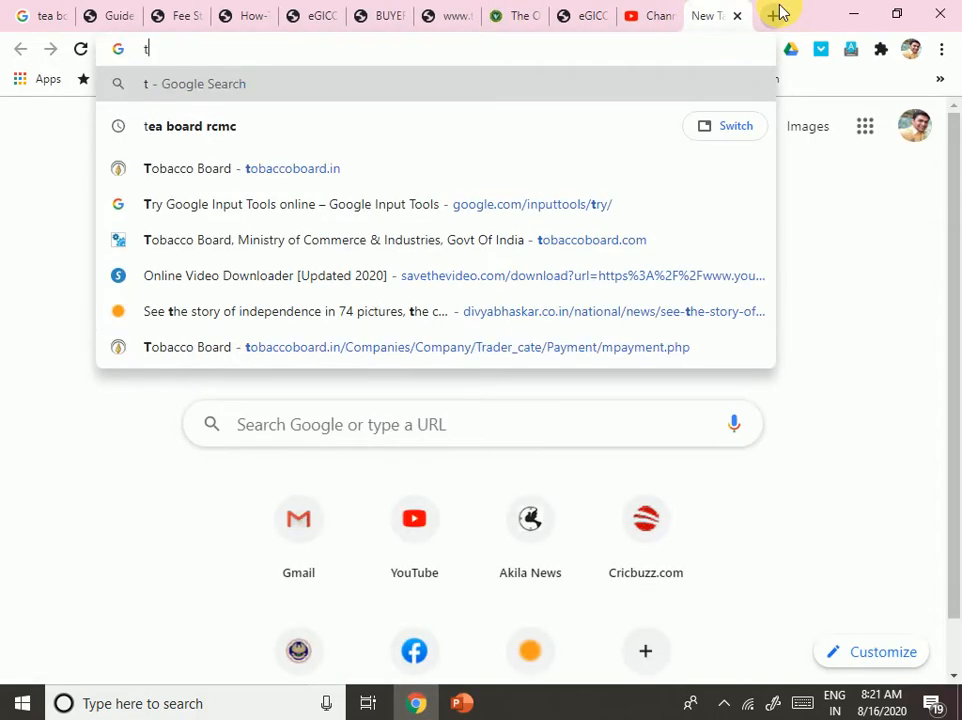
type("ea boad")
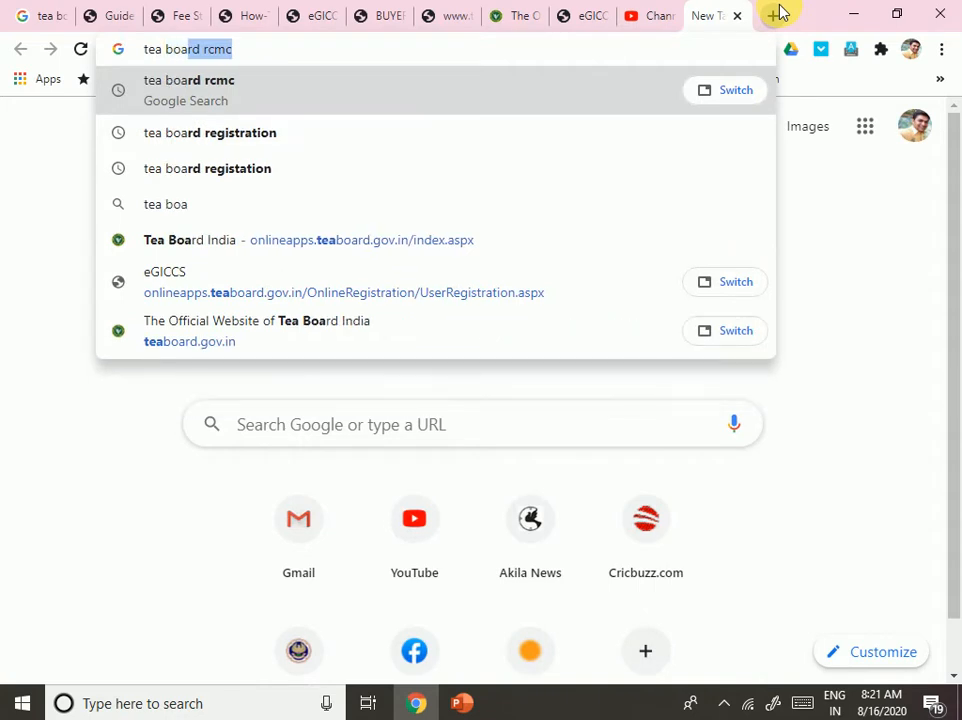
key("Return")
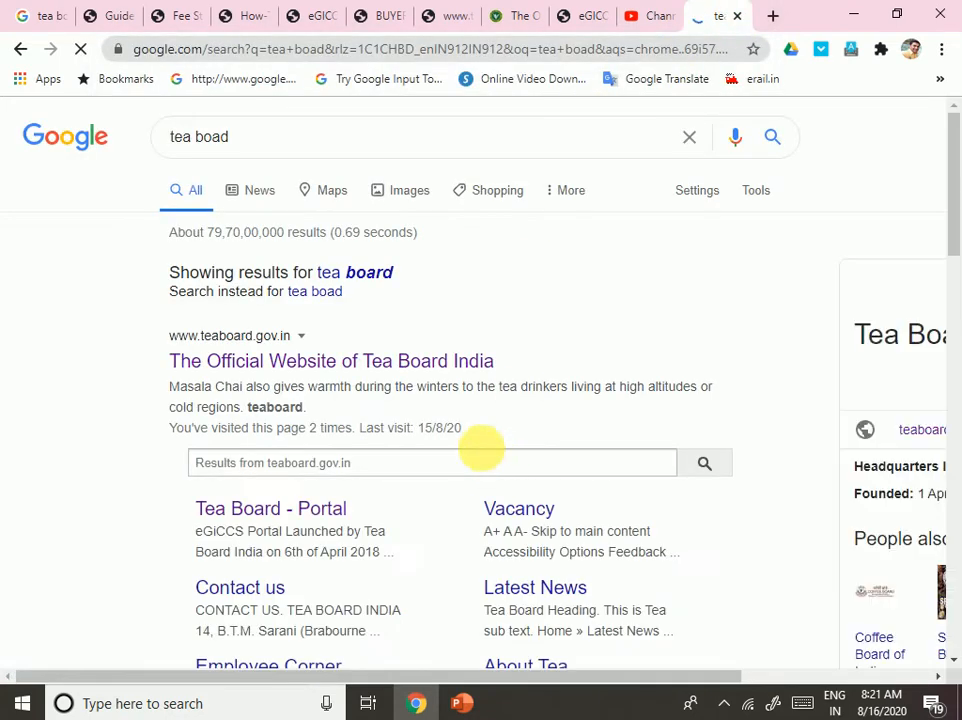
Open the official Tea Board India website, go to eGICCS and open its Sign Up form.
left_click(260, 360)
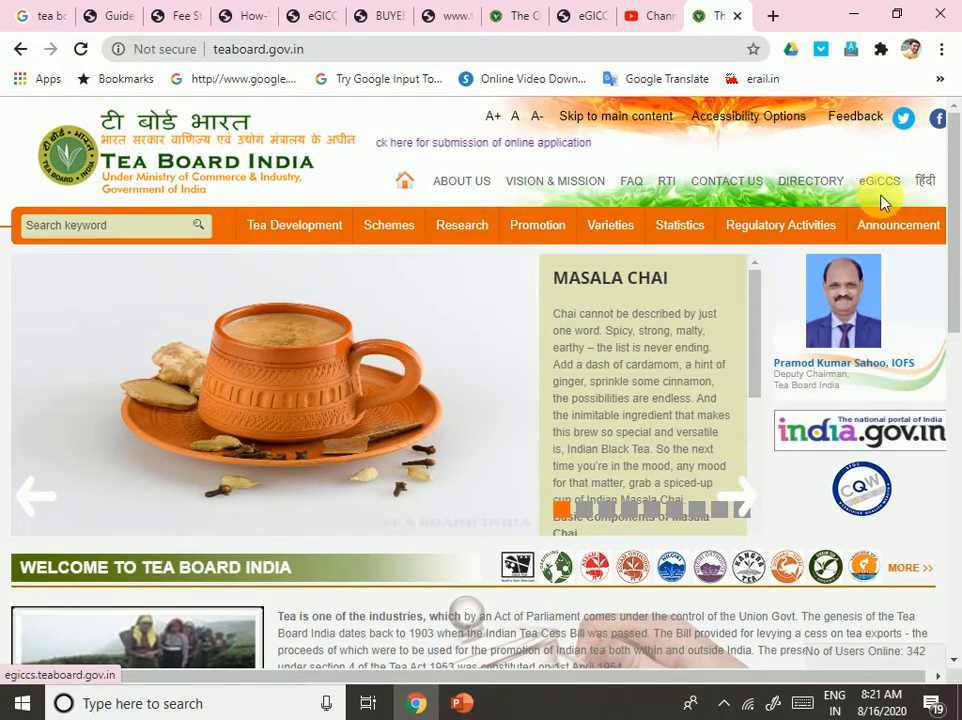
left_click(884, 190)
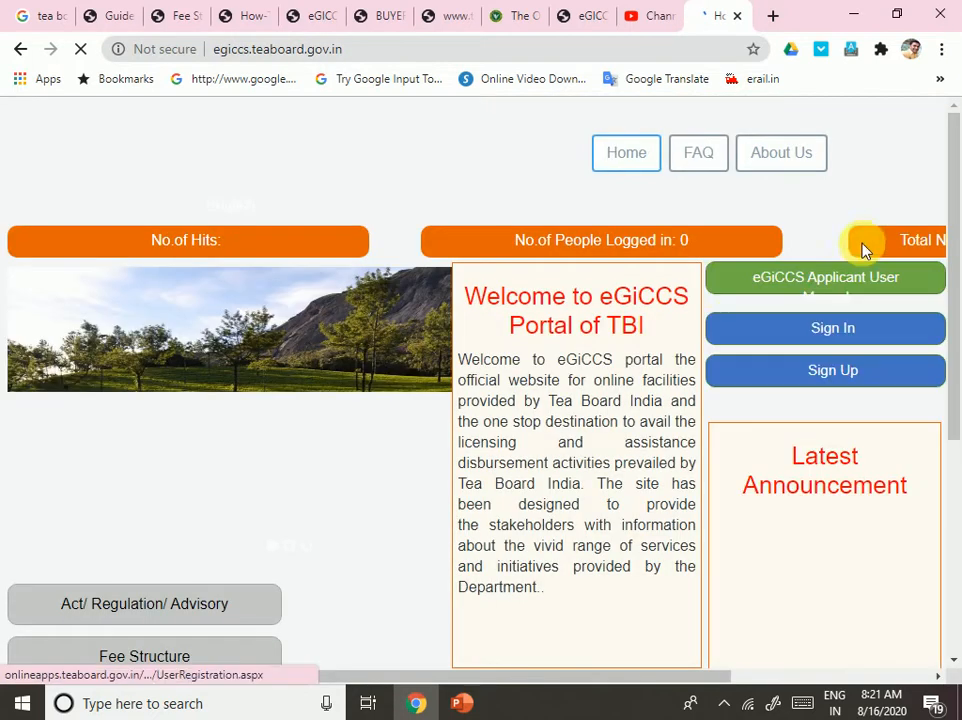
left_click(818, 371)
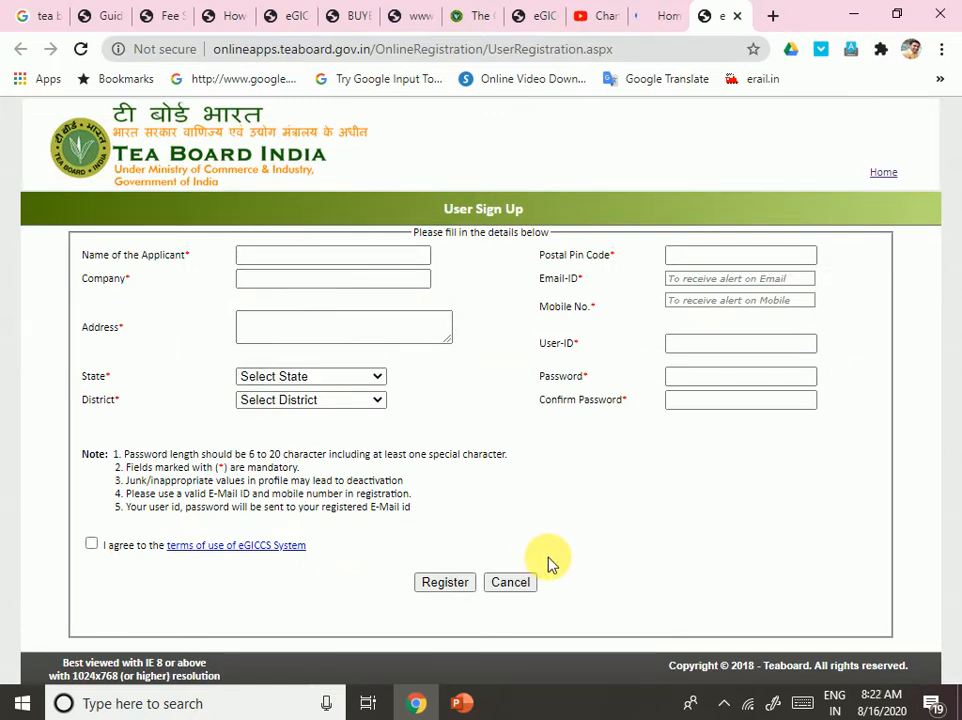
Fill in the Sign Up form fields, including matching passwords, from saved autofill details.
left_click(285, 256)
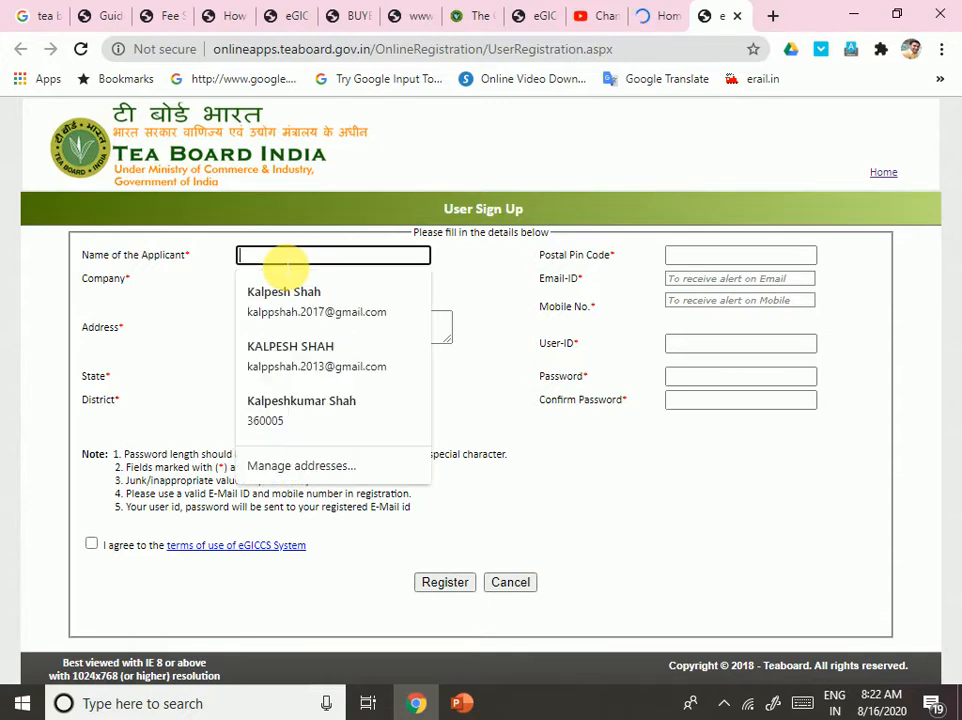
left_click(150, 412)
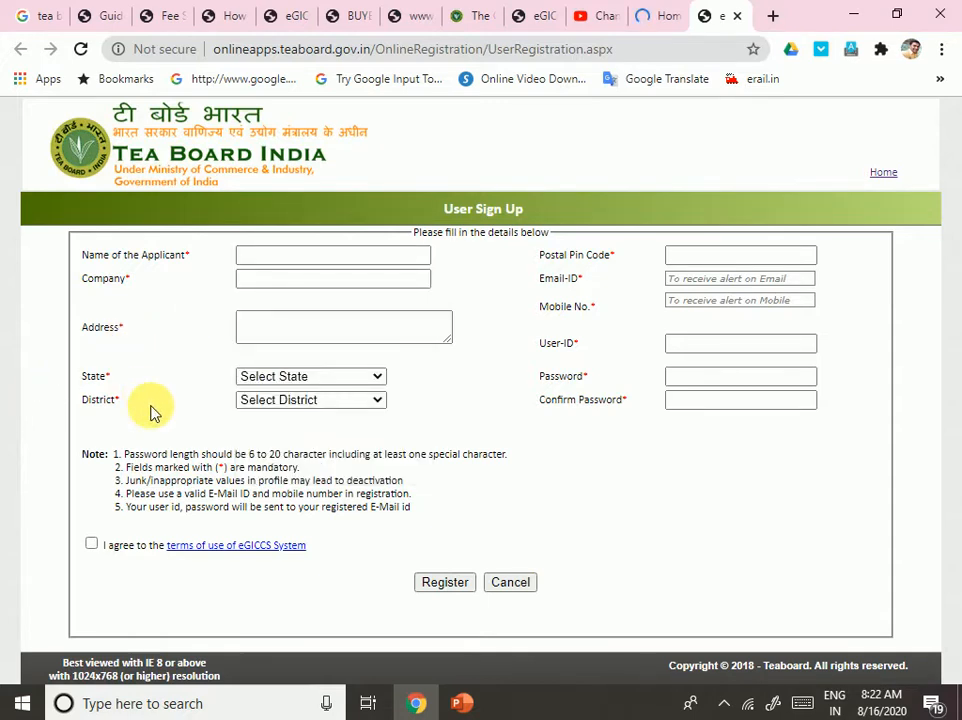
key("ctrl+F6")
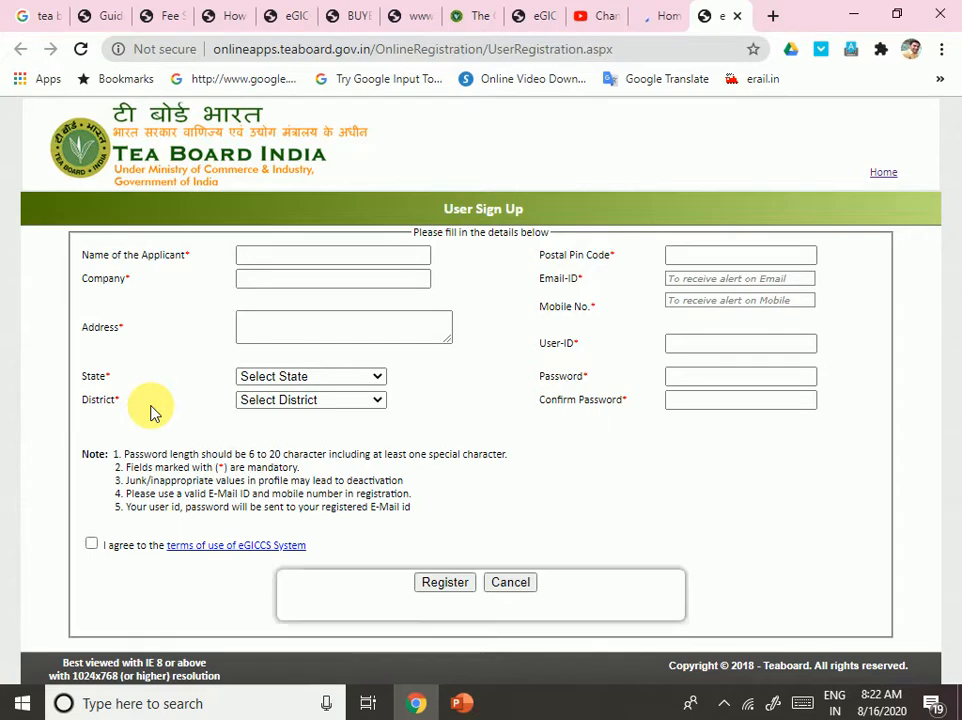
left_click(308, 606)
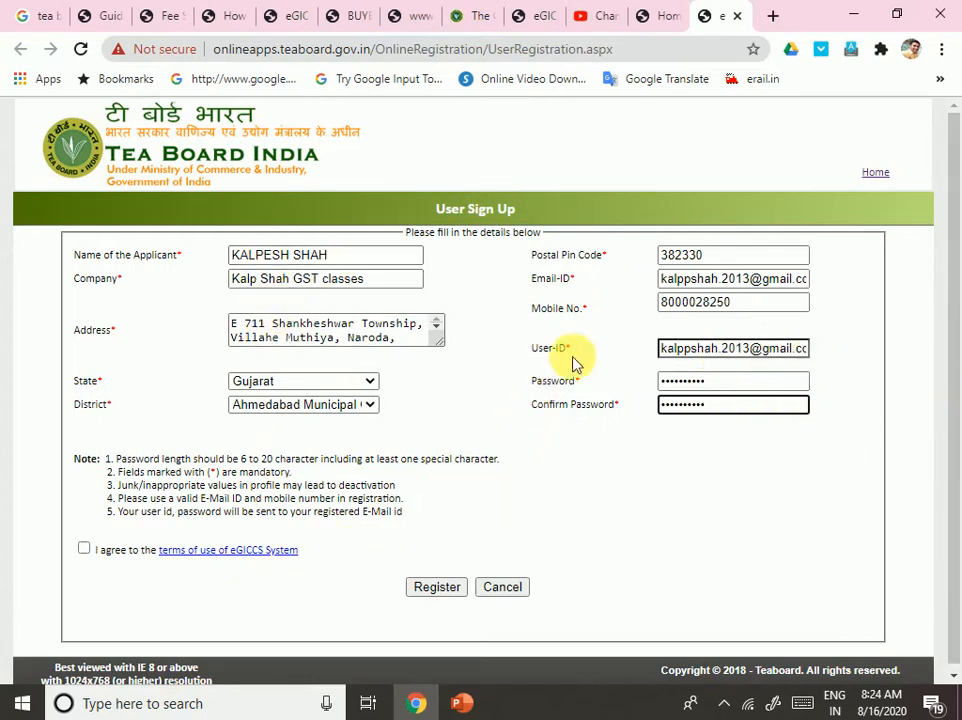
Accept the eGICCS terms of use and submit the registration.
left_click_drag(734, 352, 848, 356)
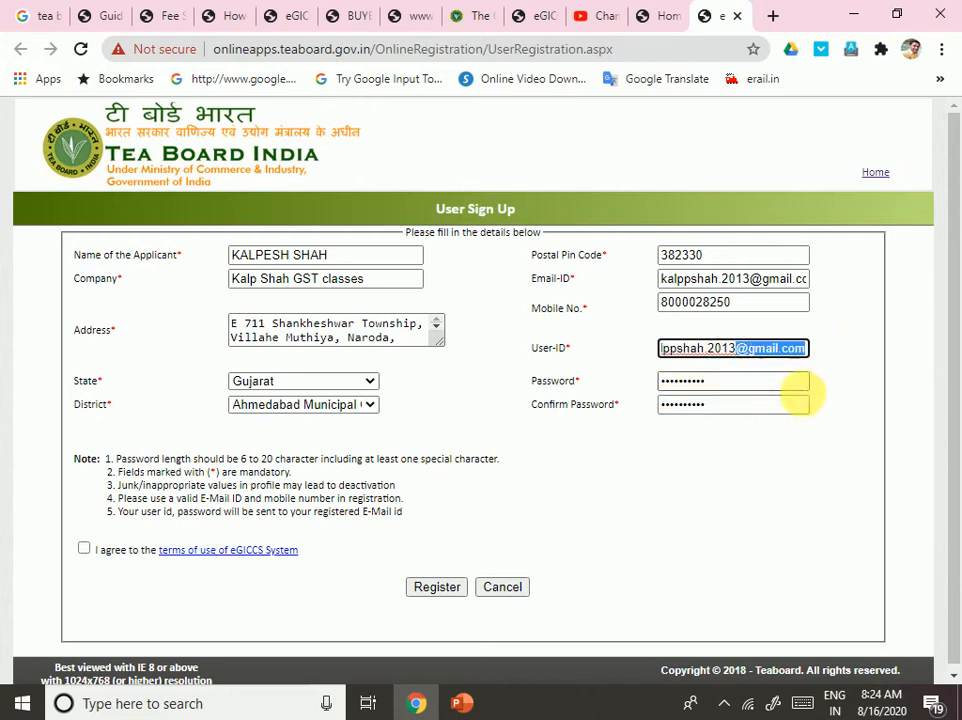
key("Home")
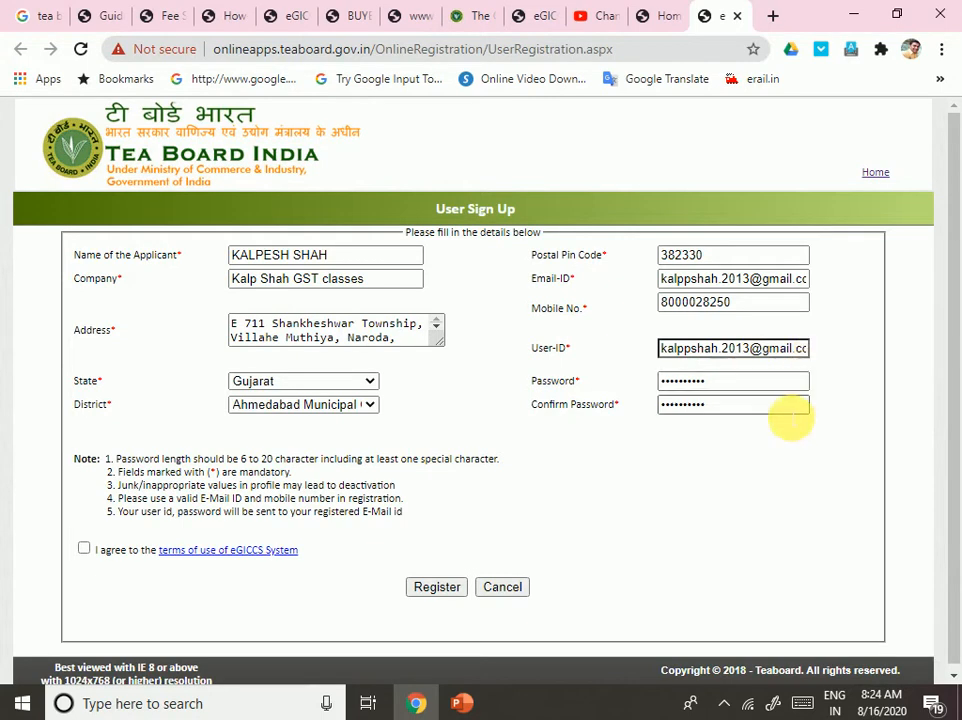
left_click(84, 549)
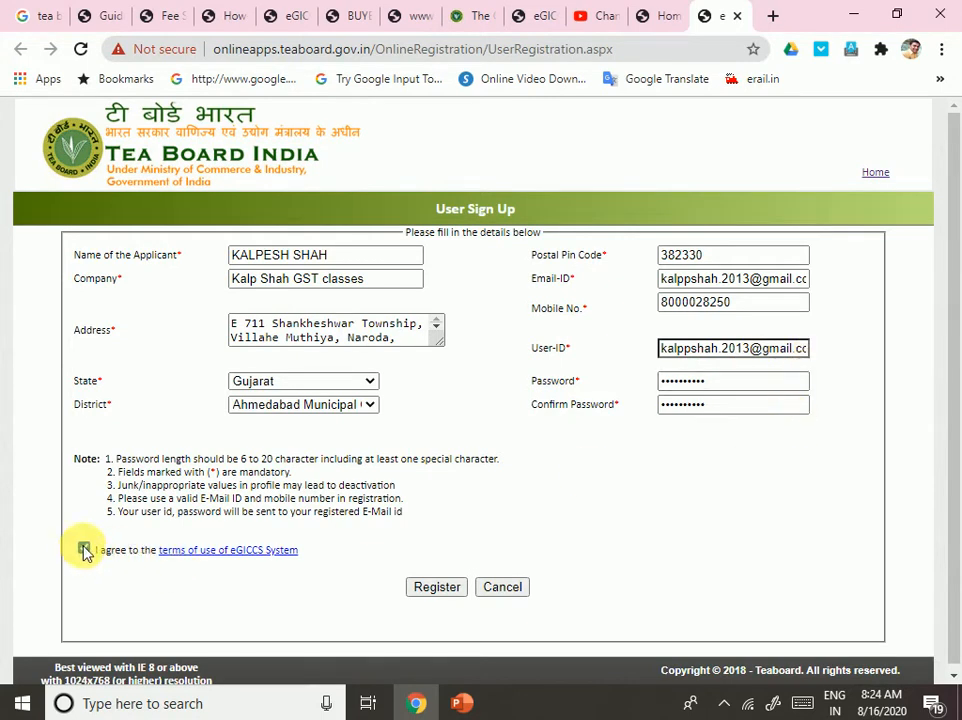
left_click(435, 590)
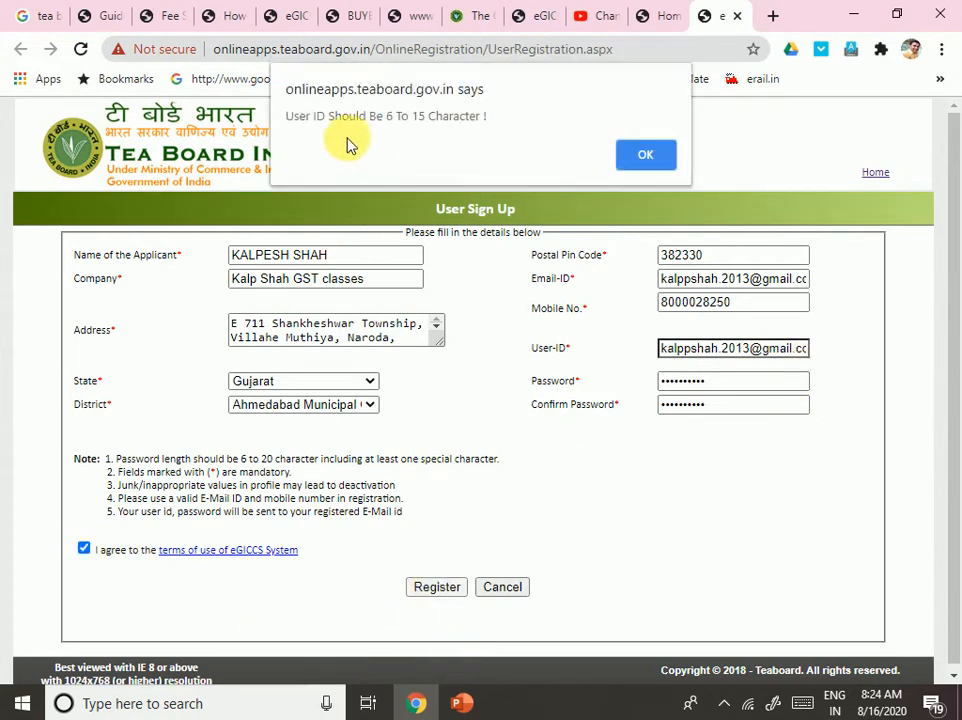
left_click(640, 155)
left_click_drag(736, 350, 838, 360)
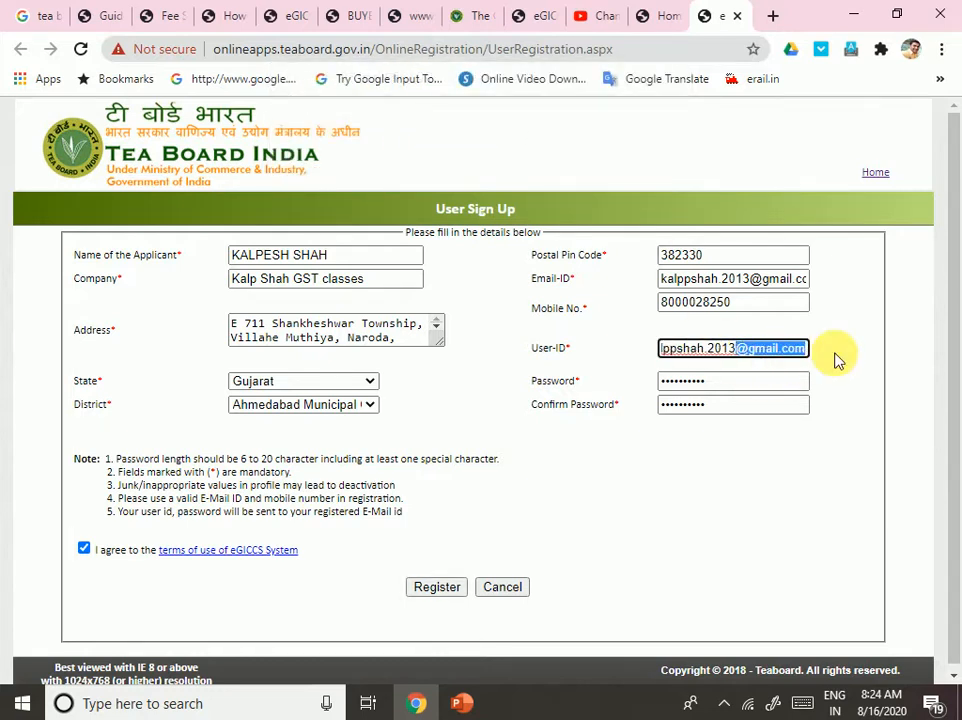
key("BackSpace")
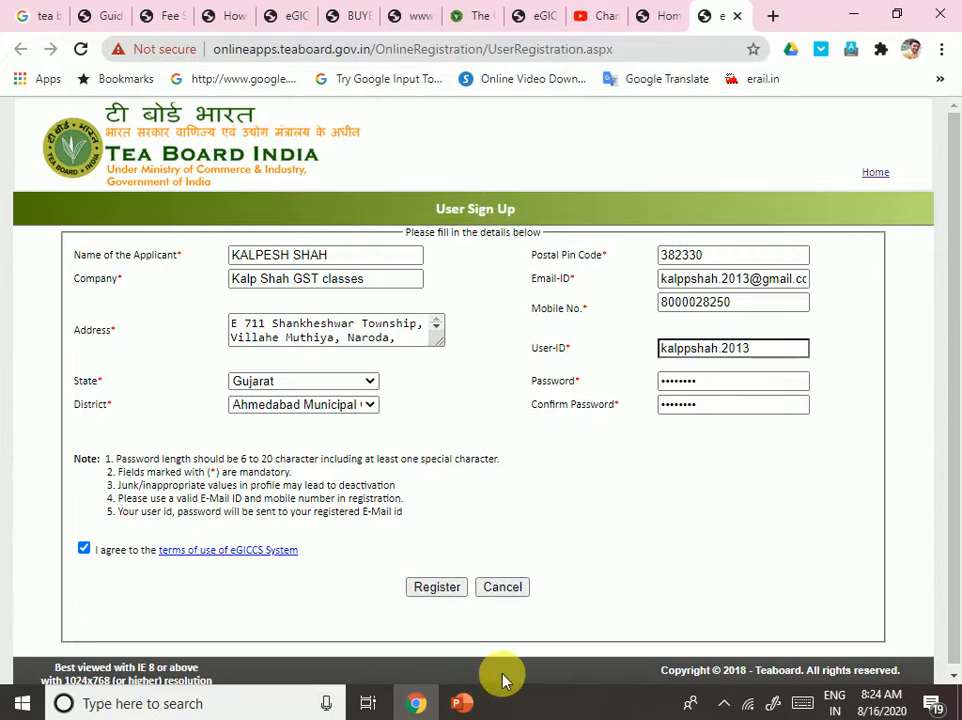
key("Return")
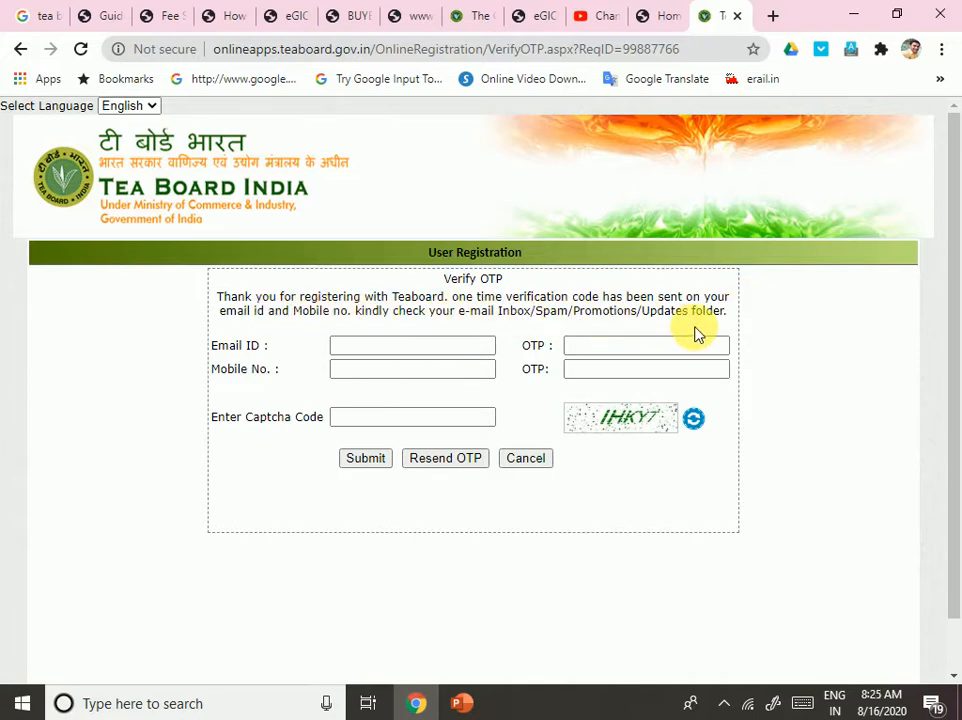
Autofill the saved Email ID and mobile details, erasing stray text from the first OTP field.
left_click(362, 346)
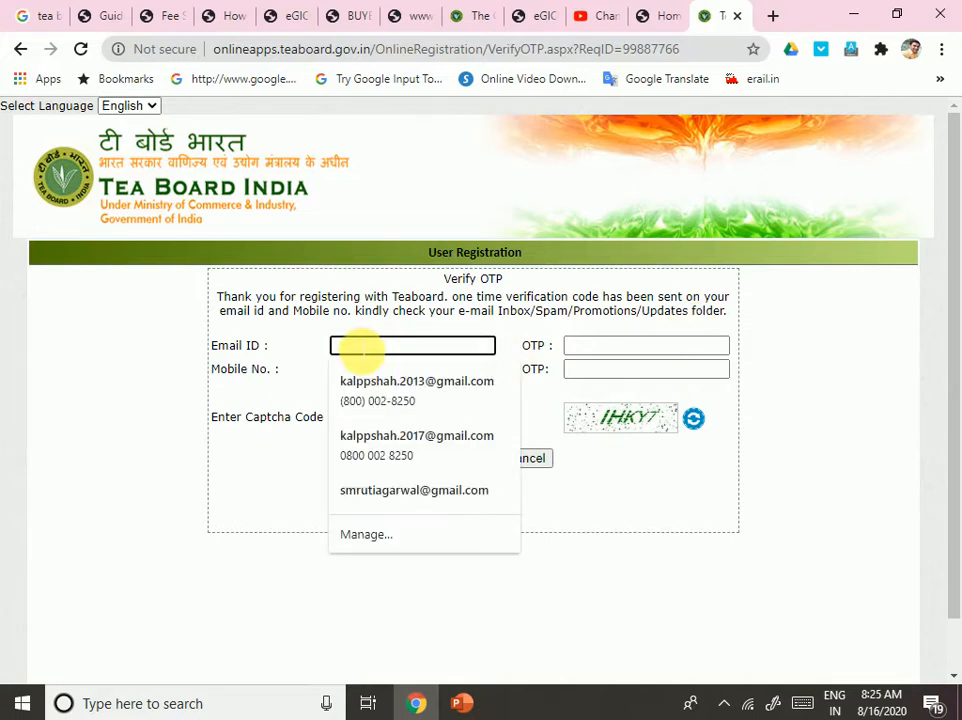
left_click(374, 390)
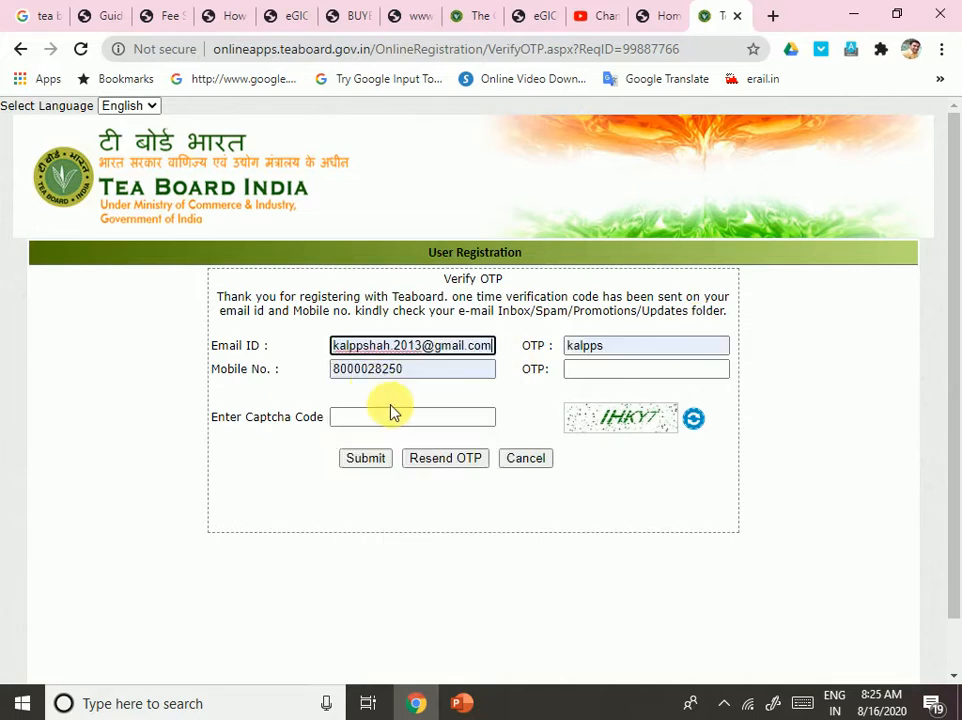
left_click(610, 346)
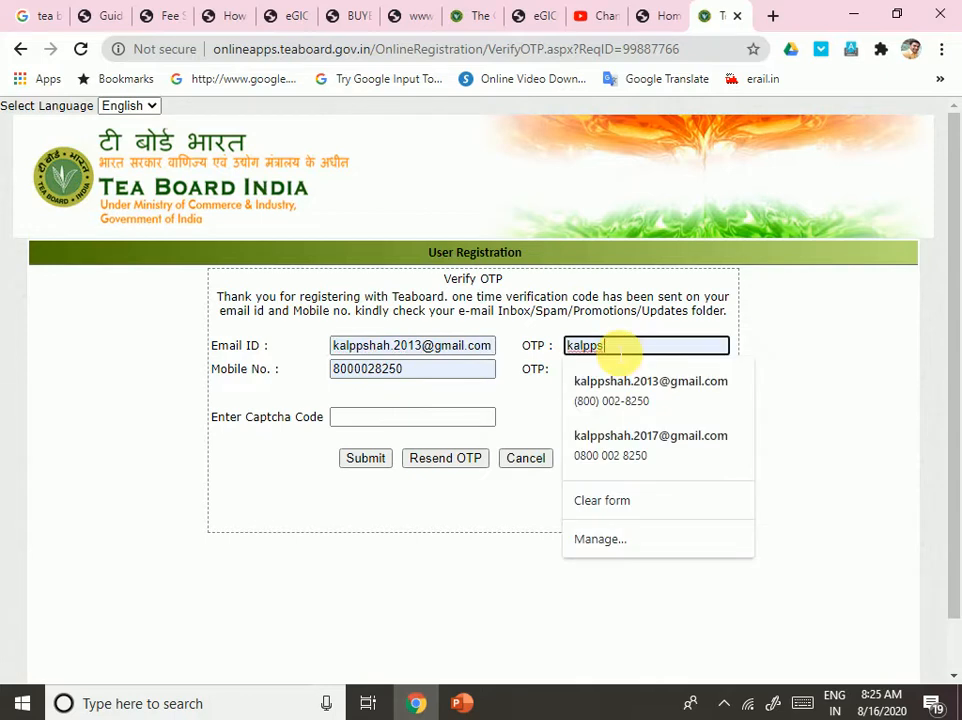
key("BackSpace")
key("BackSpace")
key("BackSpace")
key("BackSpace")
key("BackSpace")
key("BackSpace")
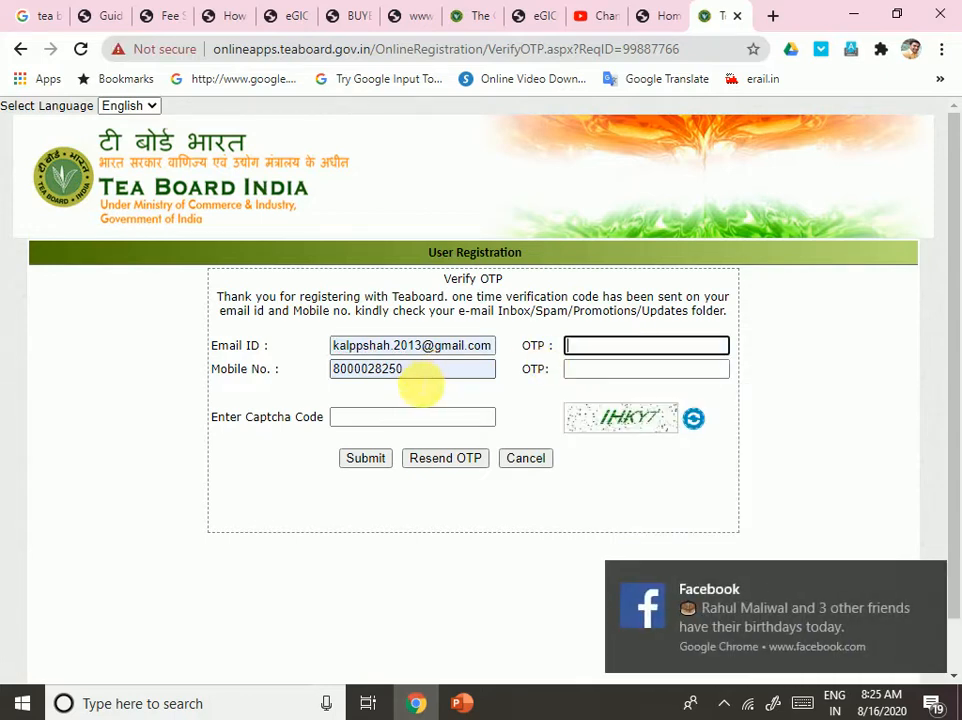
Leave both OTP fields blank and switch to Gmail to find the OTP e-mail.
left_click(419, 370)
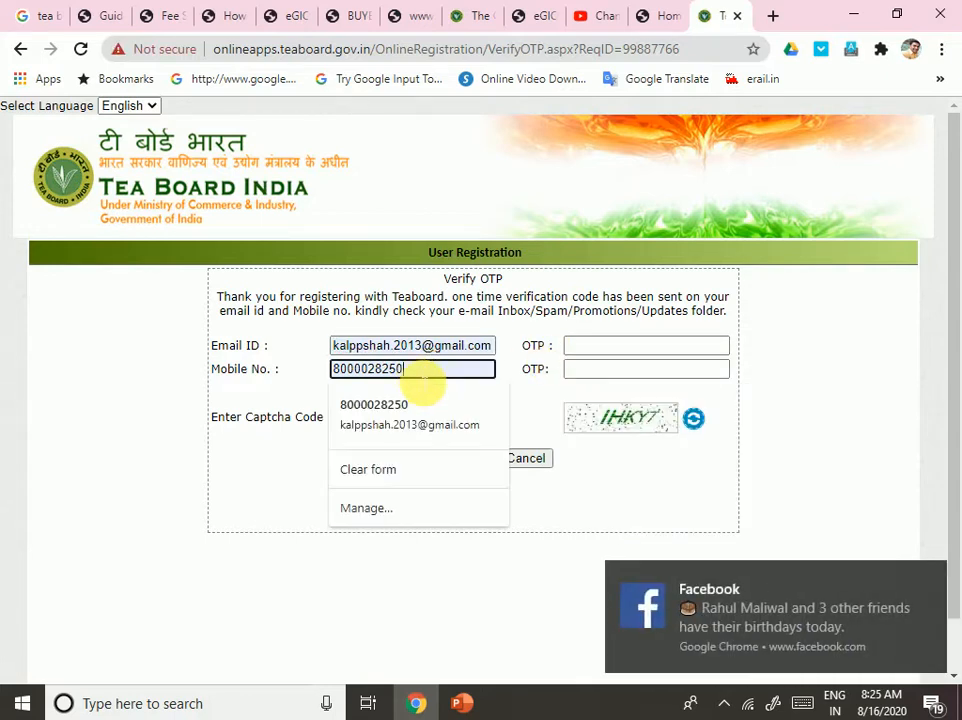
left_click(614, 374)
left_click(598, 346)
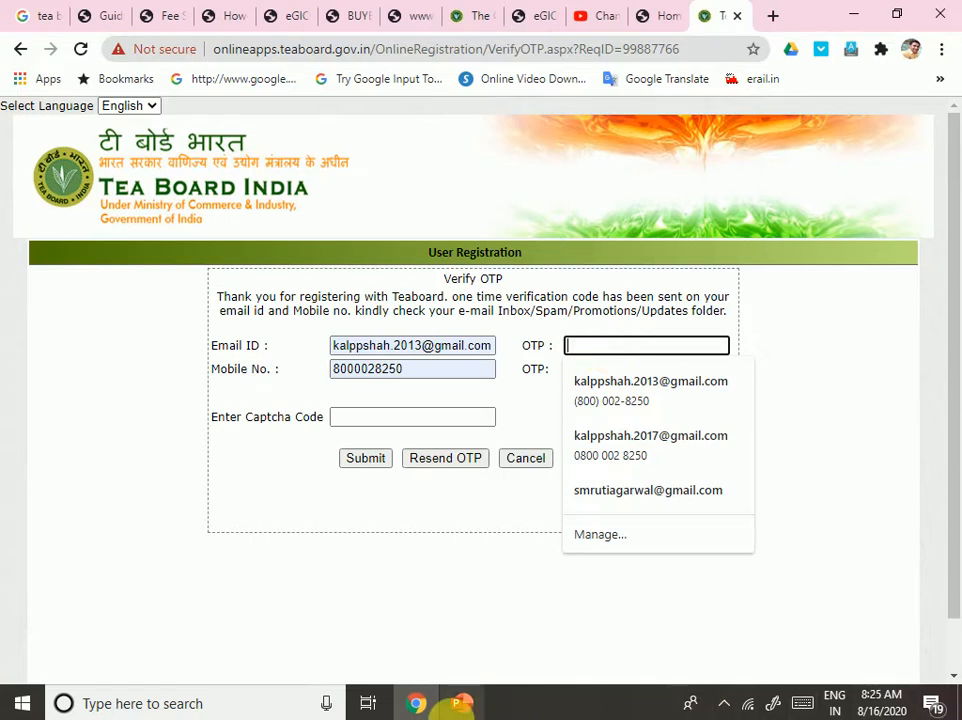
mouse_move(461, 703)
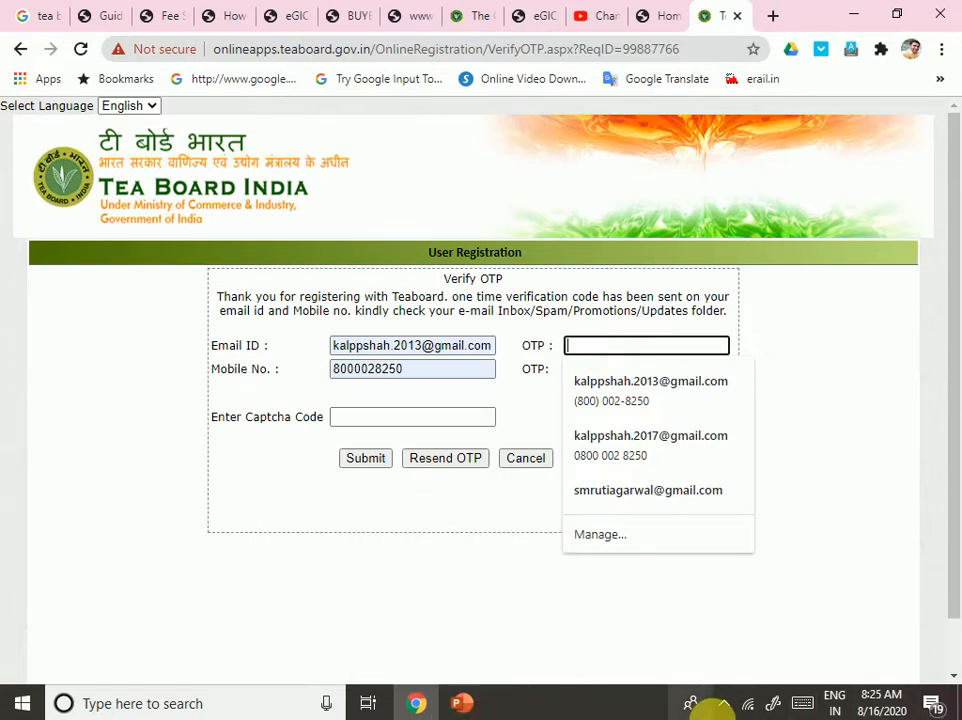
key("F10")
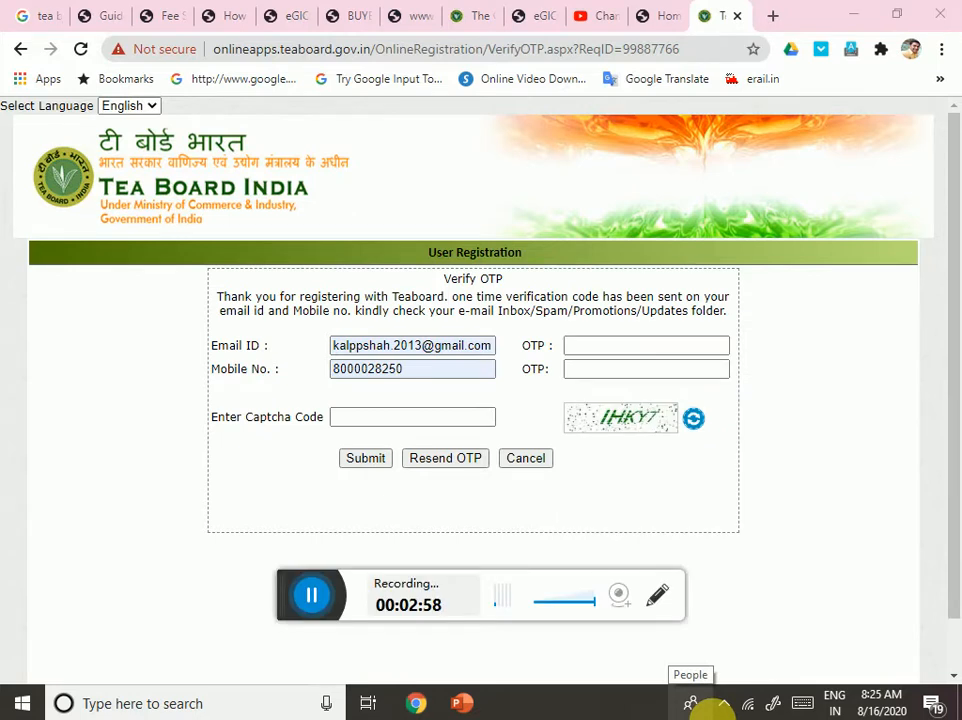
left_click(311, 593)
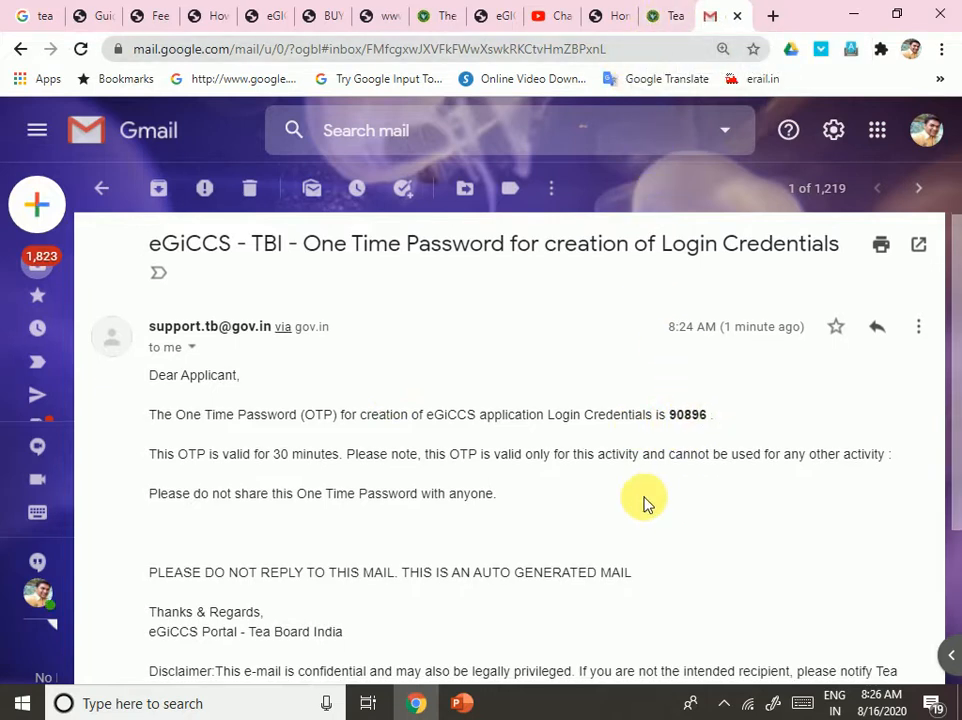
Read the eGICCS one-time password e-mail in Gmail and return to the Verify OTP page.
scroll(643, 503, "down", 3)
scroll(643, 500, "up", 3)
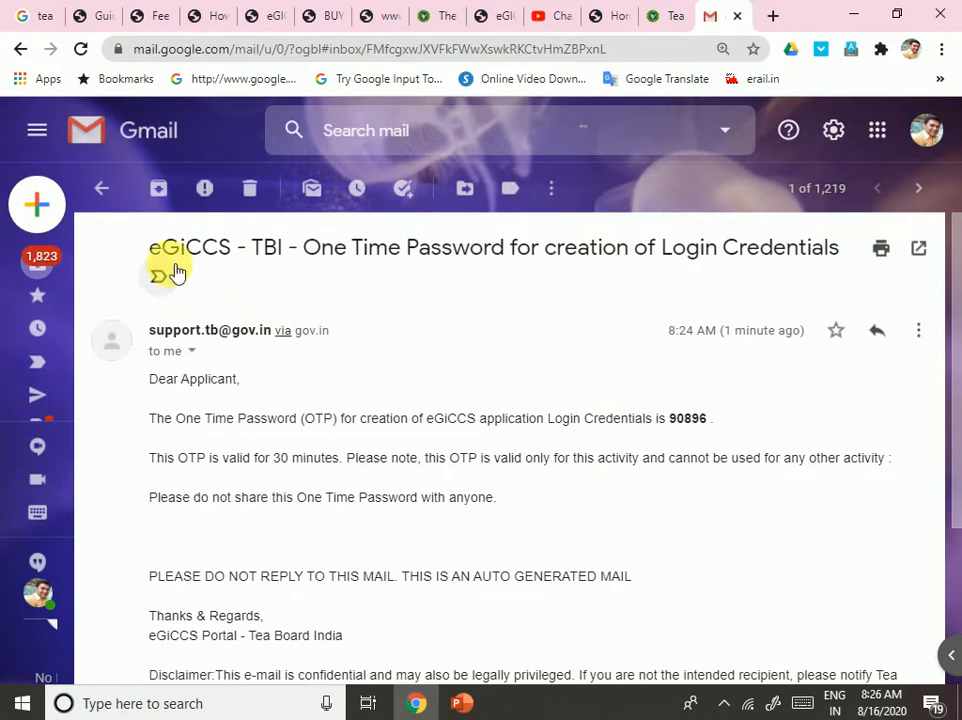
left_click(660, 14)
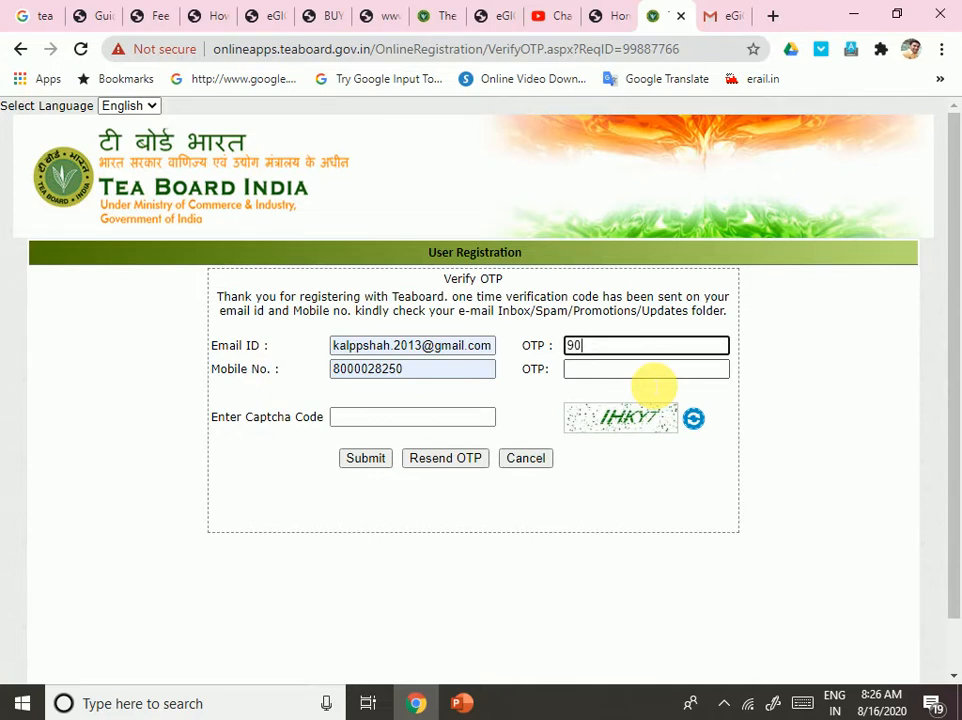
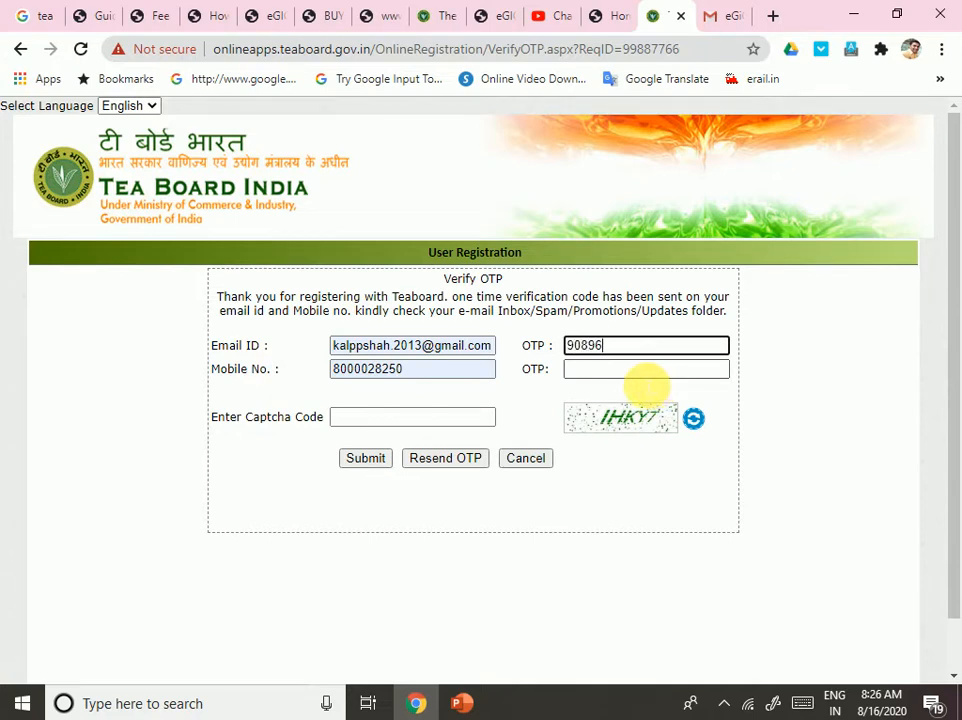
left_click(628, 374)
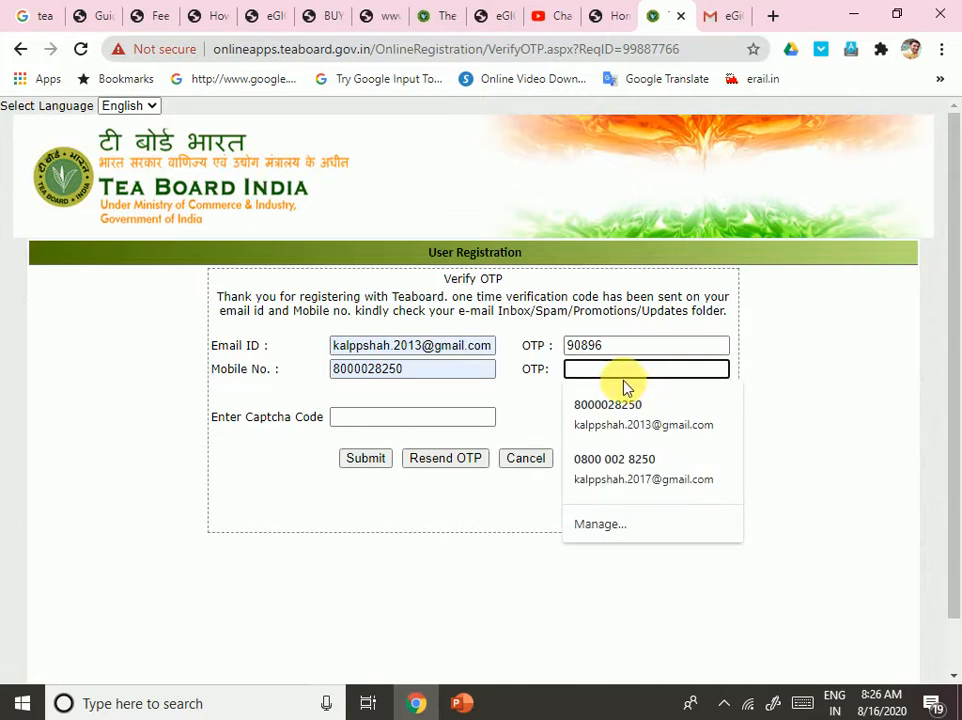
key("Escape")
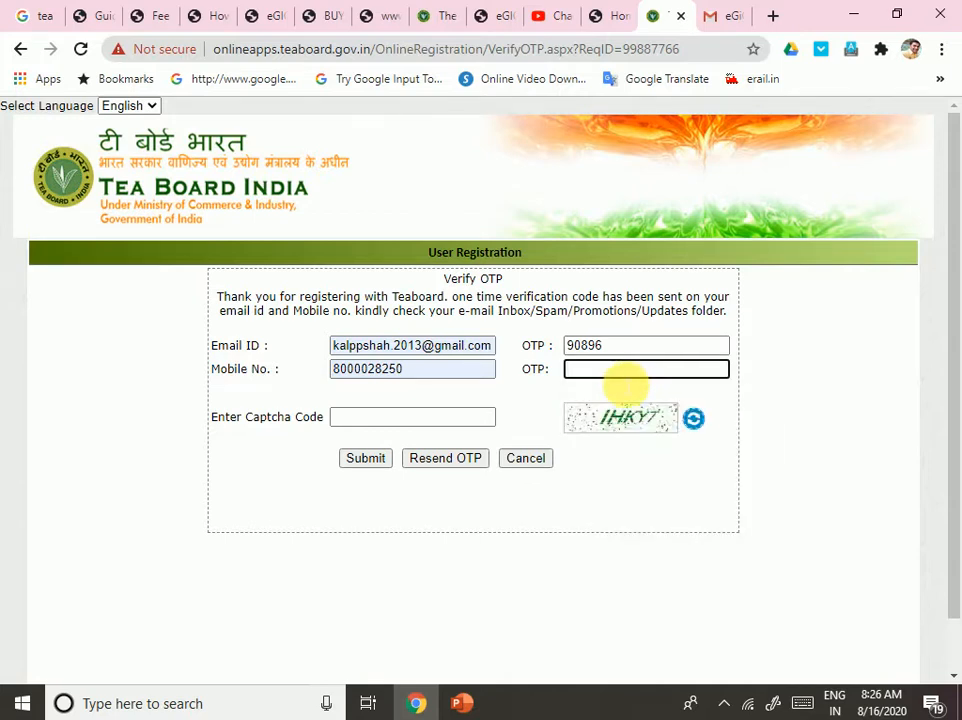
left_click(446, 420)
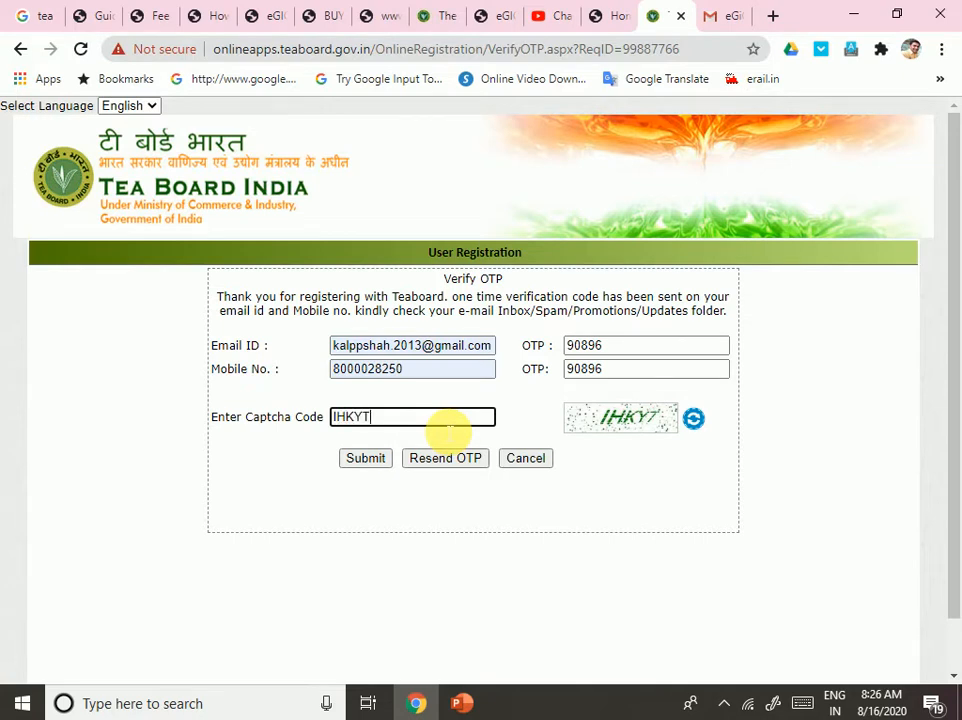
left_click(360, 462)
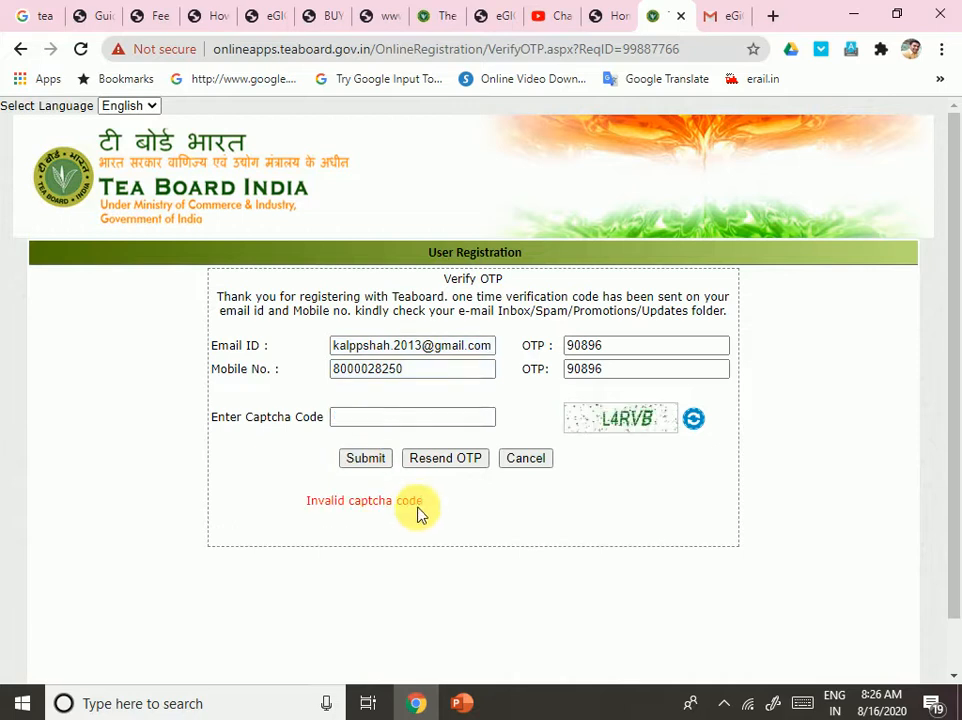
Re-enter the new captcha 'L4R' and submit the verification again.
left_click(410, 418)
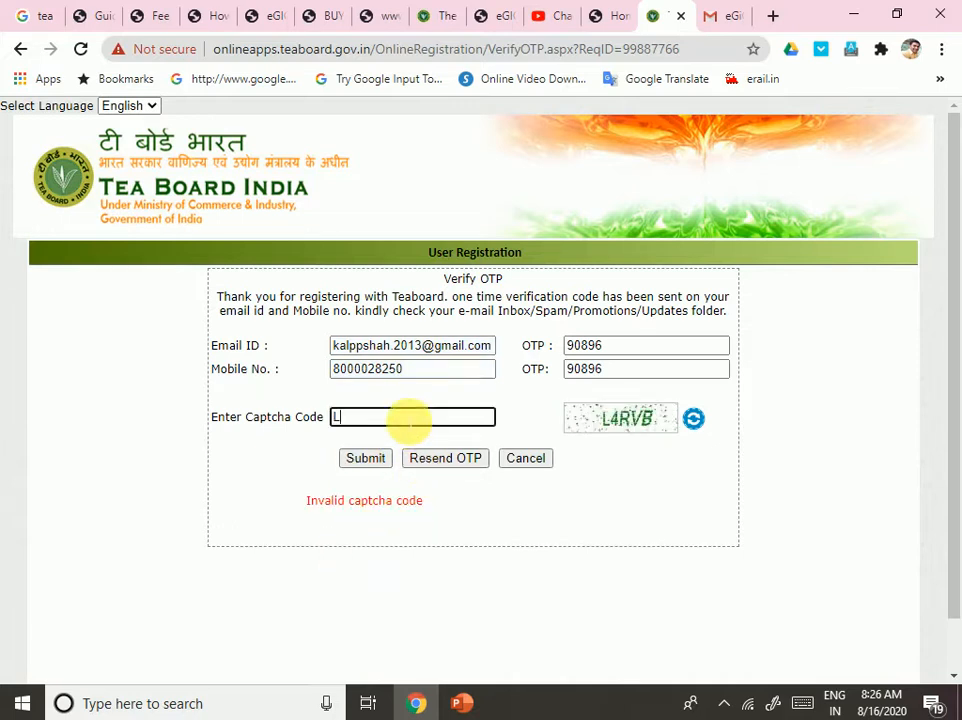
type("L4RVB")
left_click(364, 462)
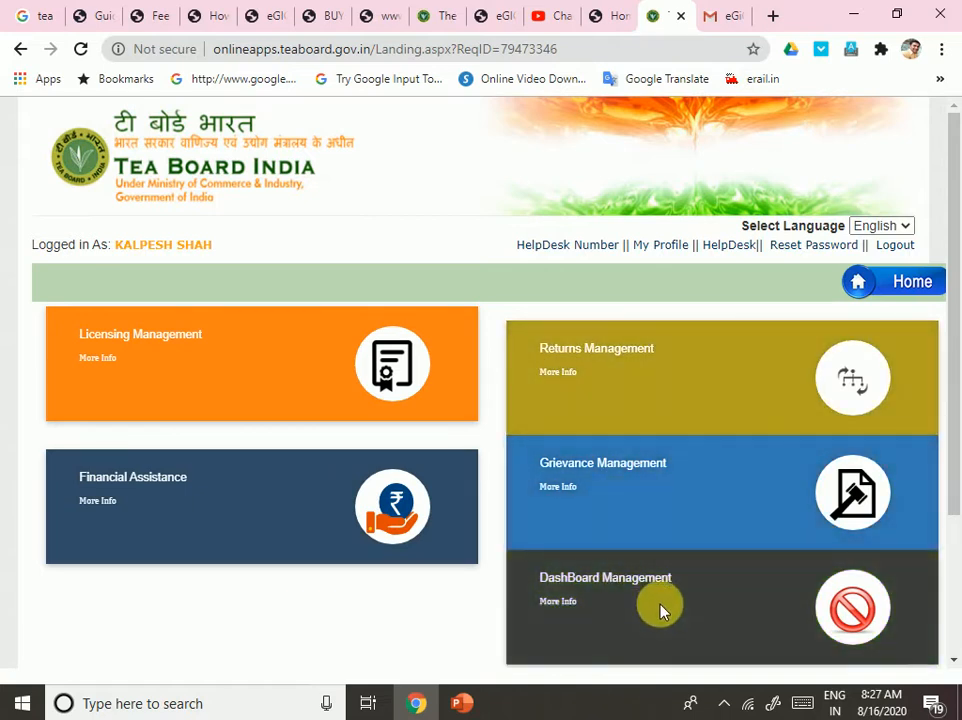
Open the Licensing Management module and search its list of applications.
scroll(655, 605, "down", 2)
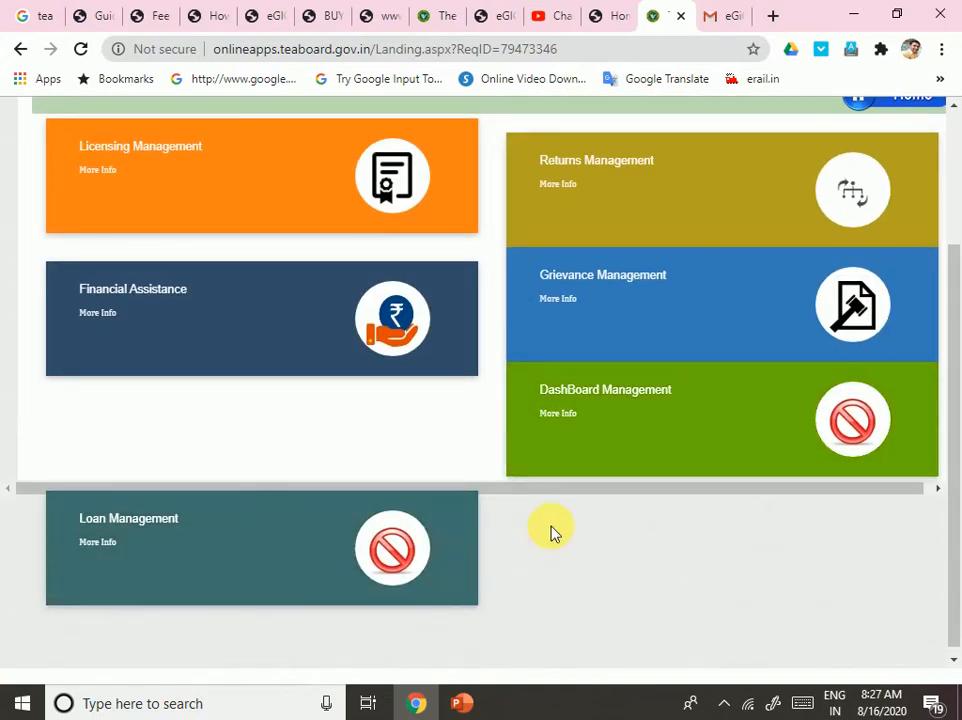
scroll(555, 533, "up", 3)
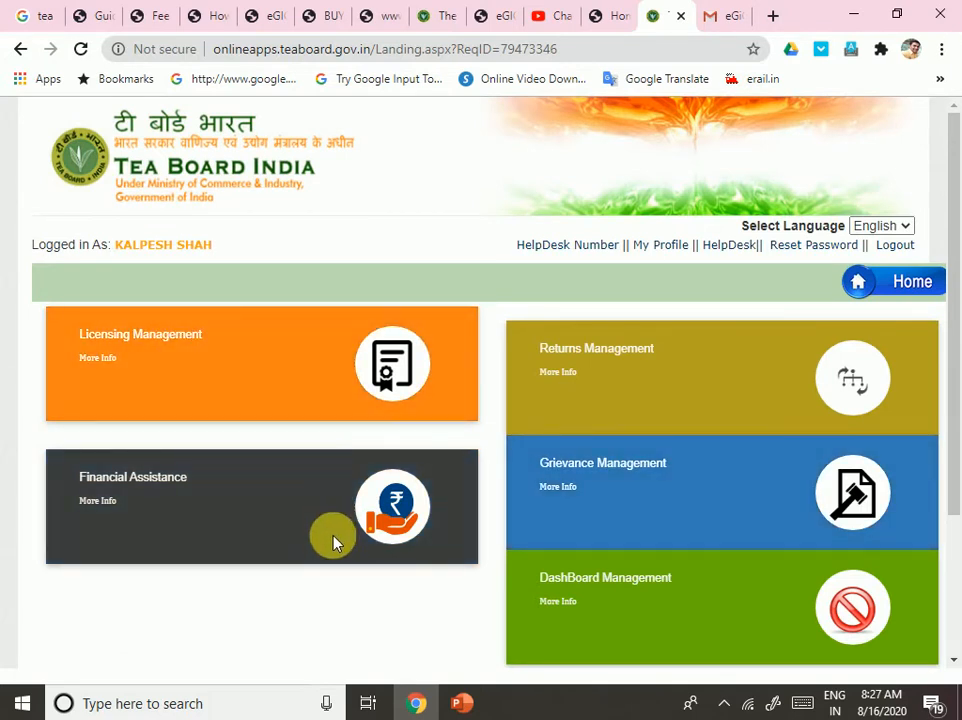
left_click(385, 380)
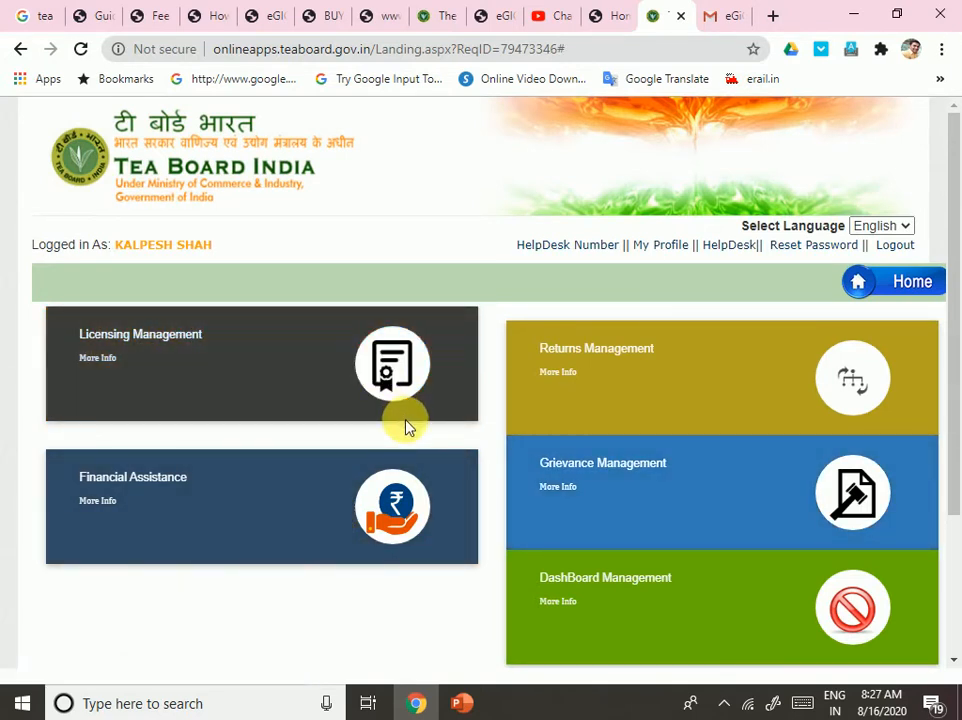
left_click(143, 334)
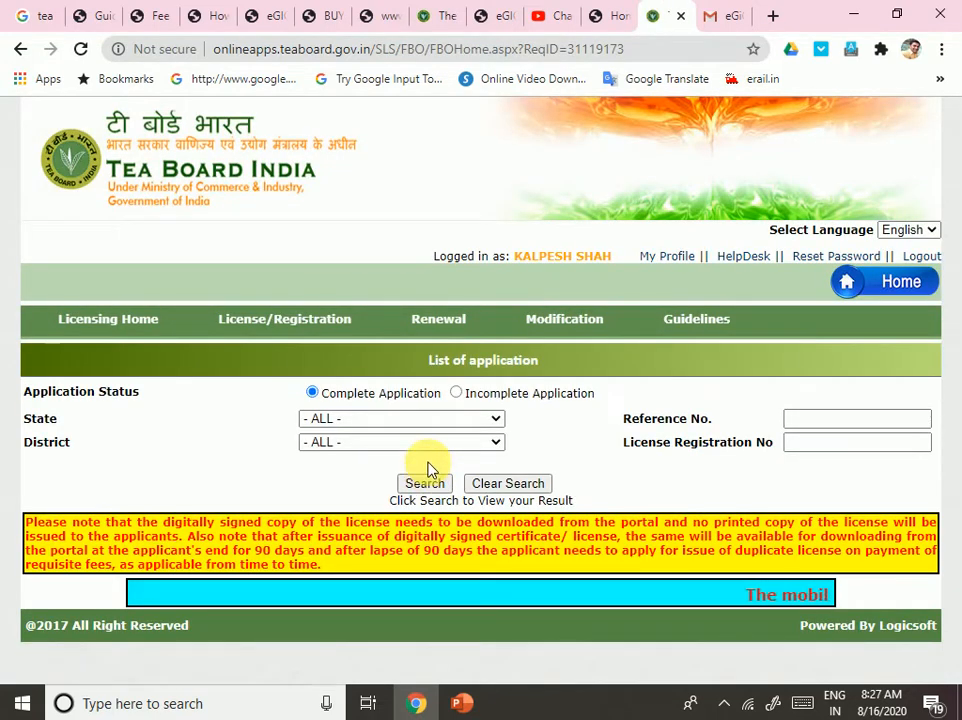
left_click(430, 484)
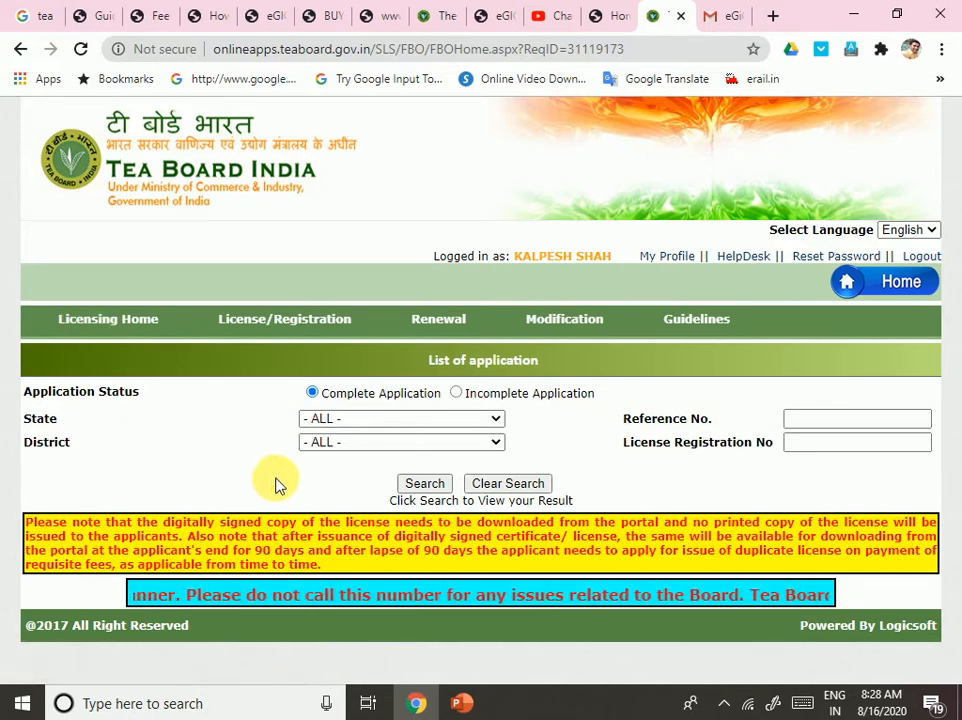
Open and close the State list without changes, then return to the Licensing home page.
left_click(389, 426)
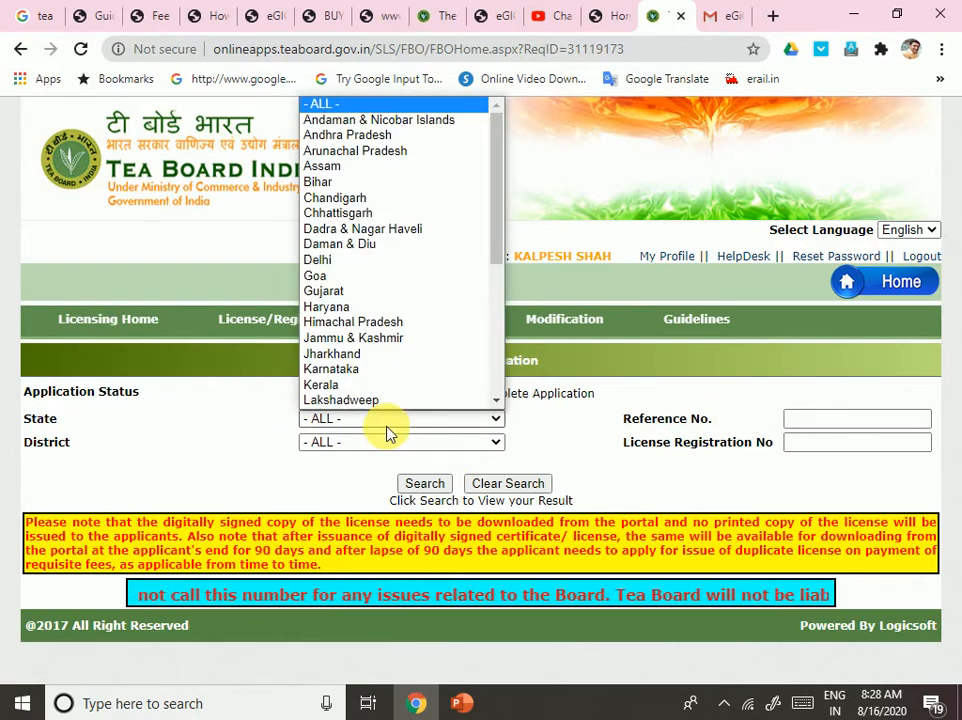
left_click(614, 483)
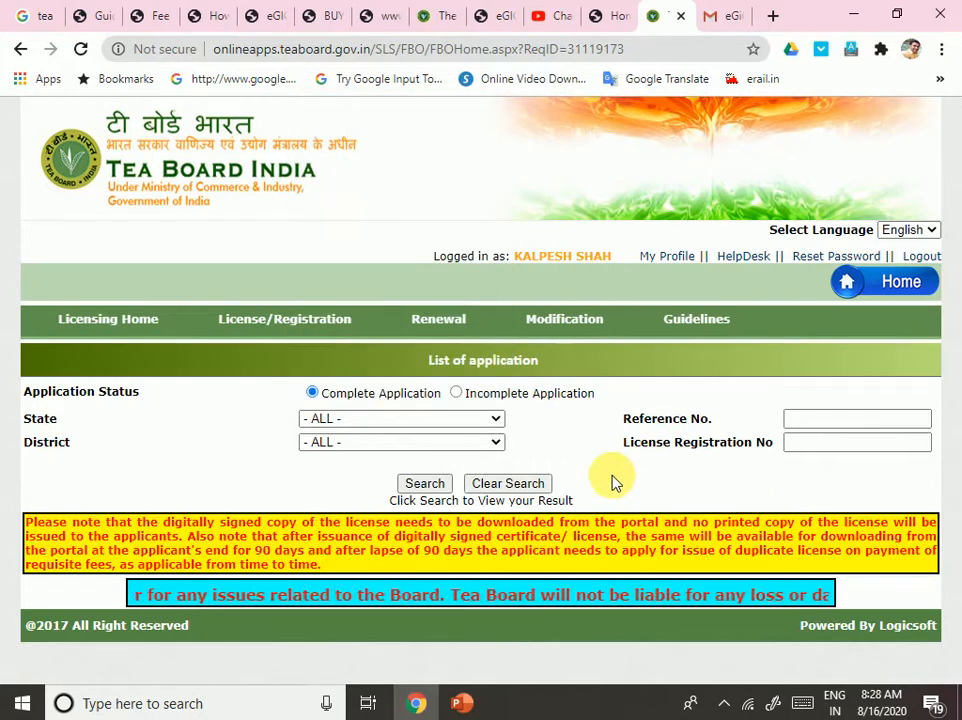
left_click(127, 327)
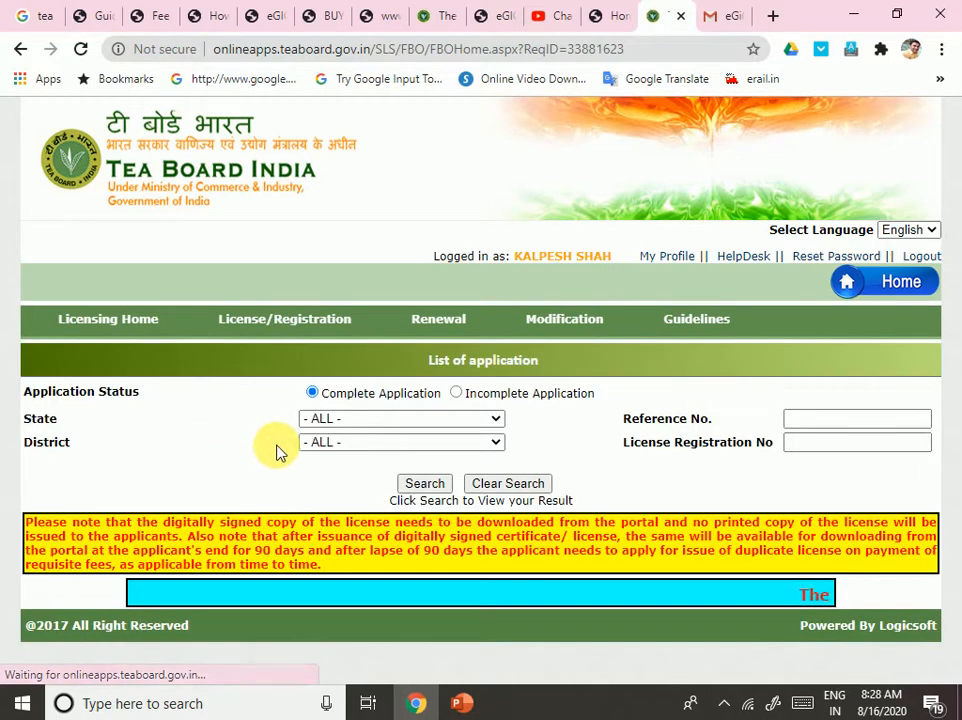
mouse_move(285, 330)
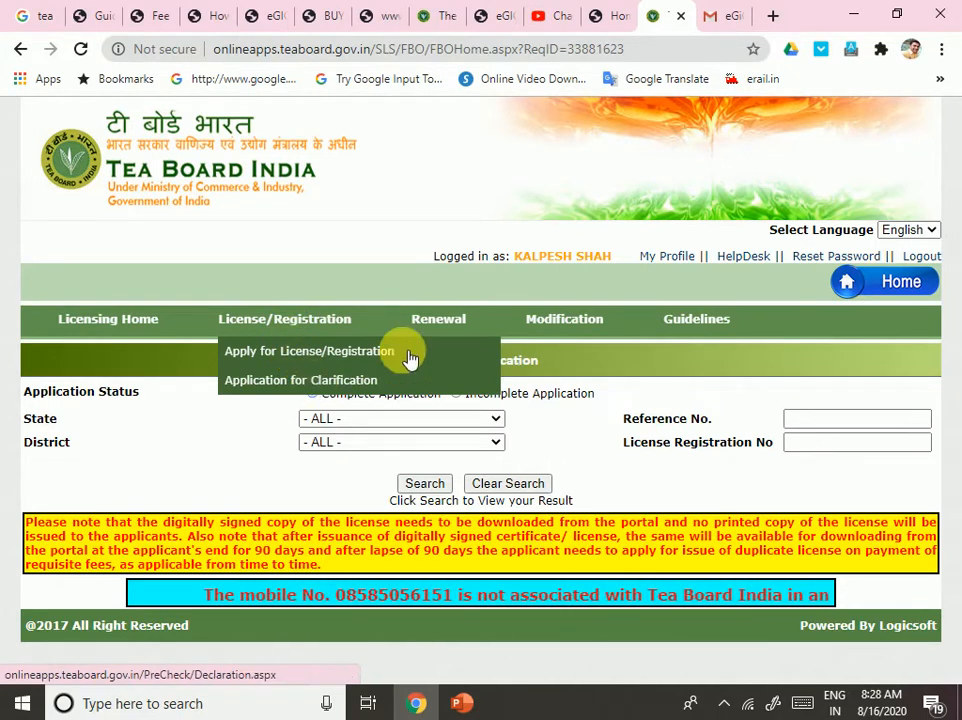
mouse_move(432, 333)
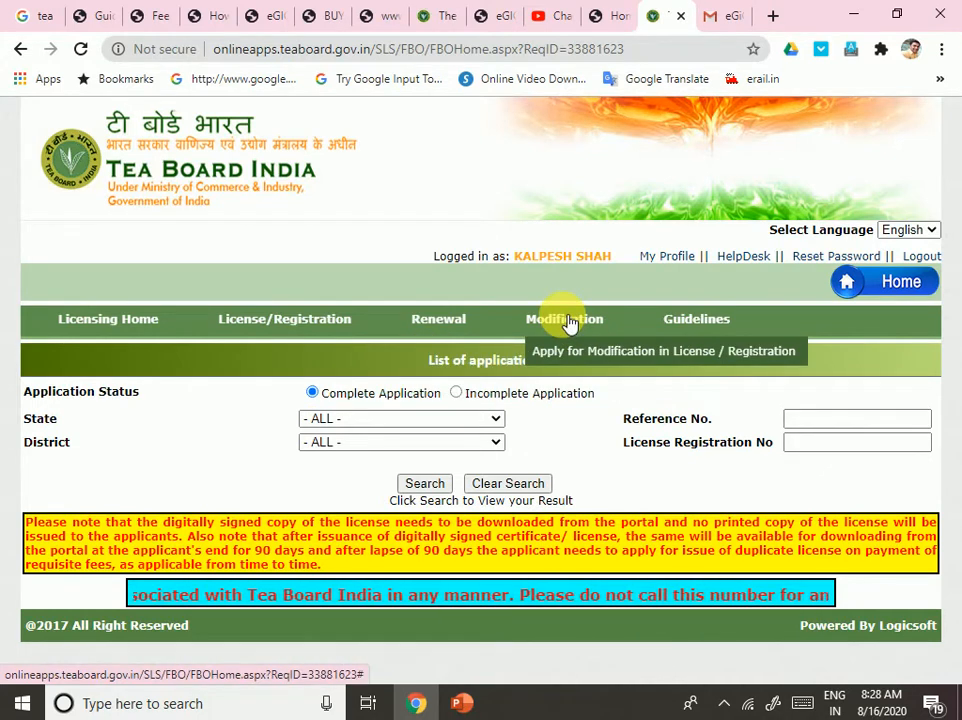
mouse_move(674, 326)
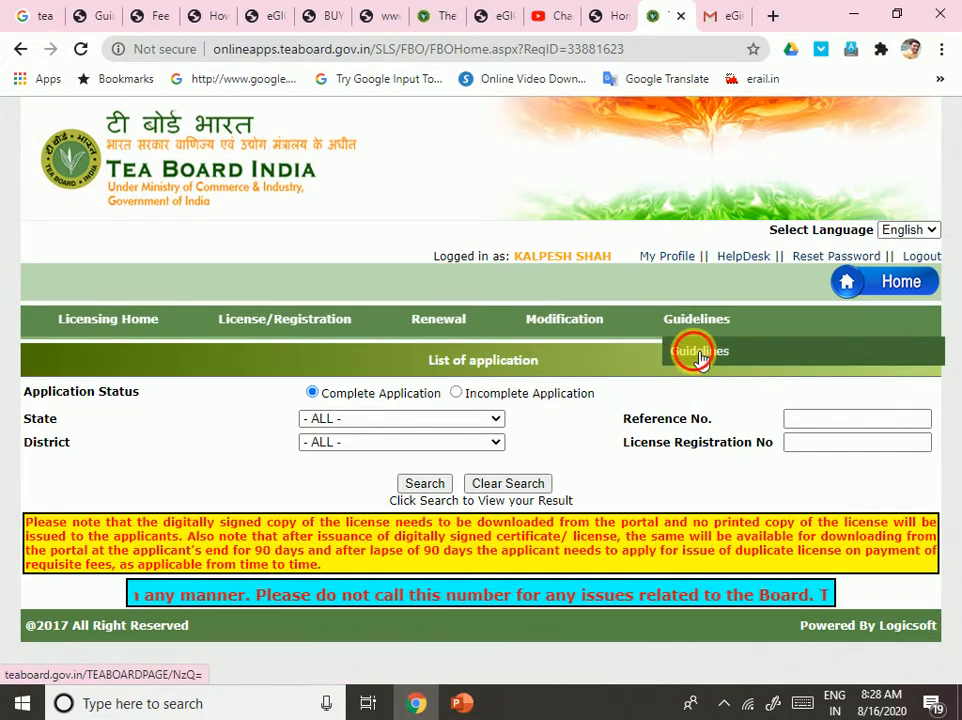
On the Guidelines page, open 'New Guidelines for Grant of RCMC' in a new tab.
left_click(700, 358)
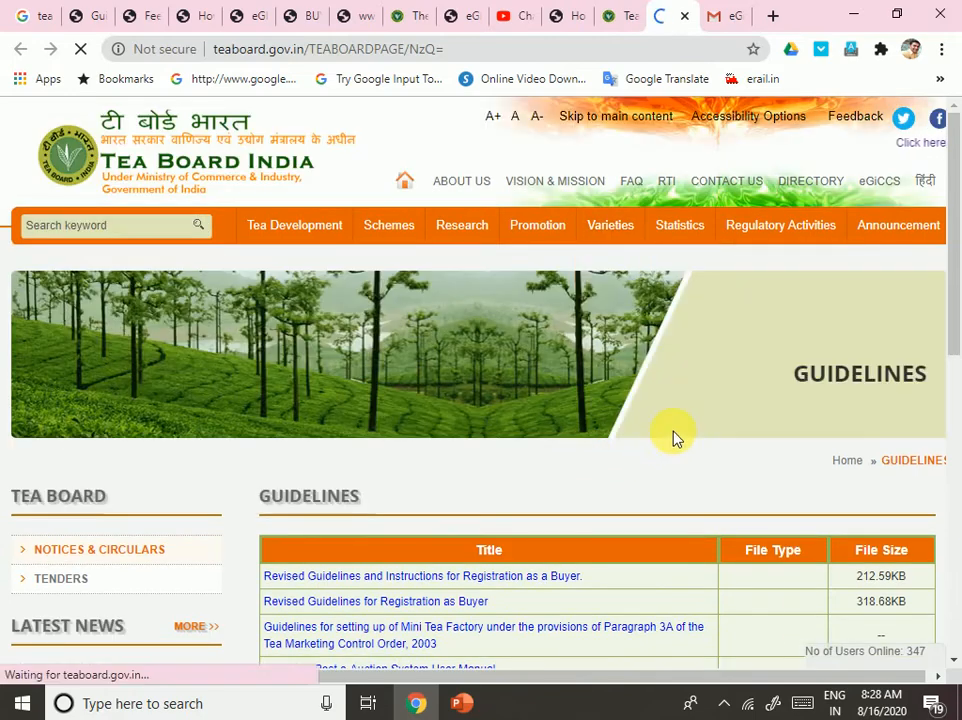
scroll(674, 437, "down", 5)
scroll(674, 437, "up", 2)
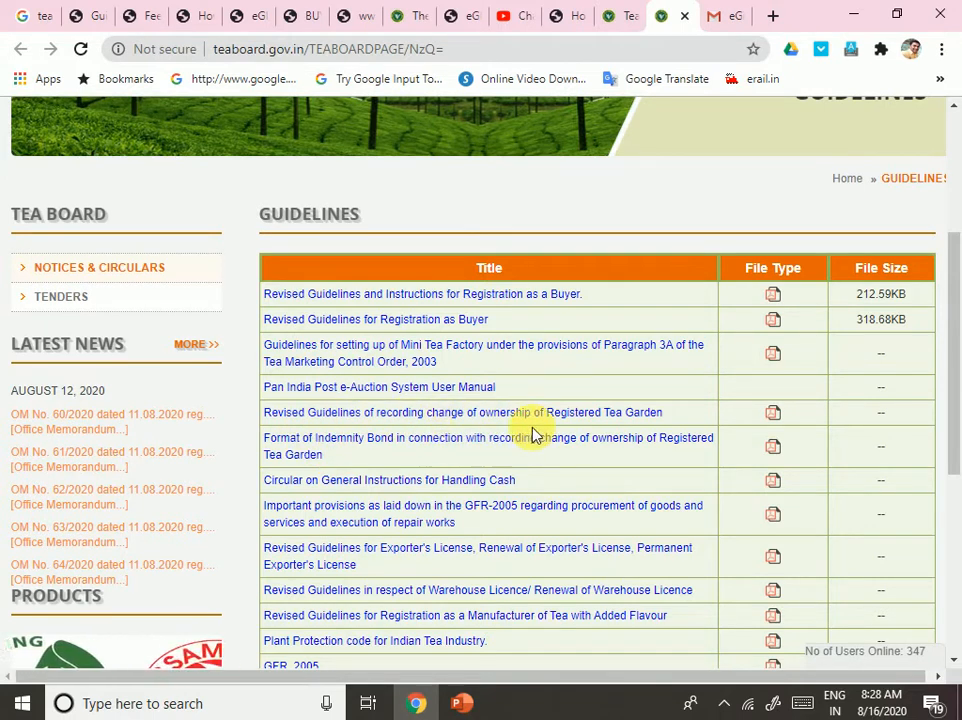
scroll(640, 448, "down", 2)
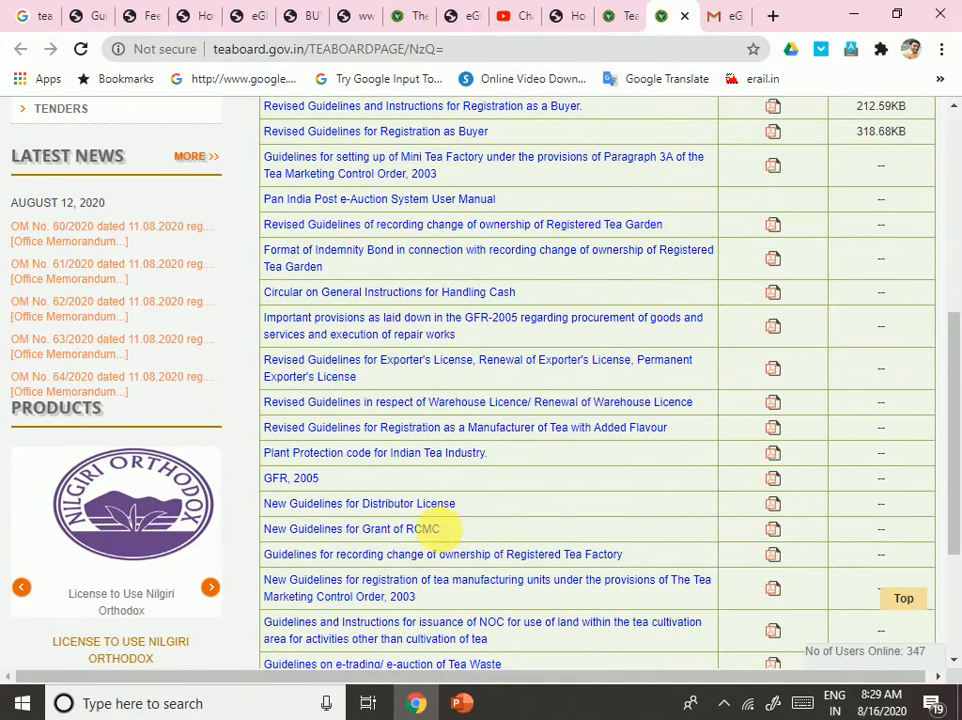
right_click(393, 535)
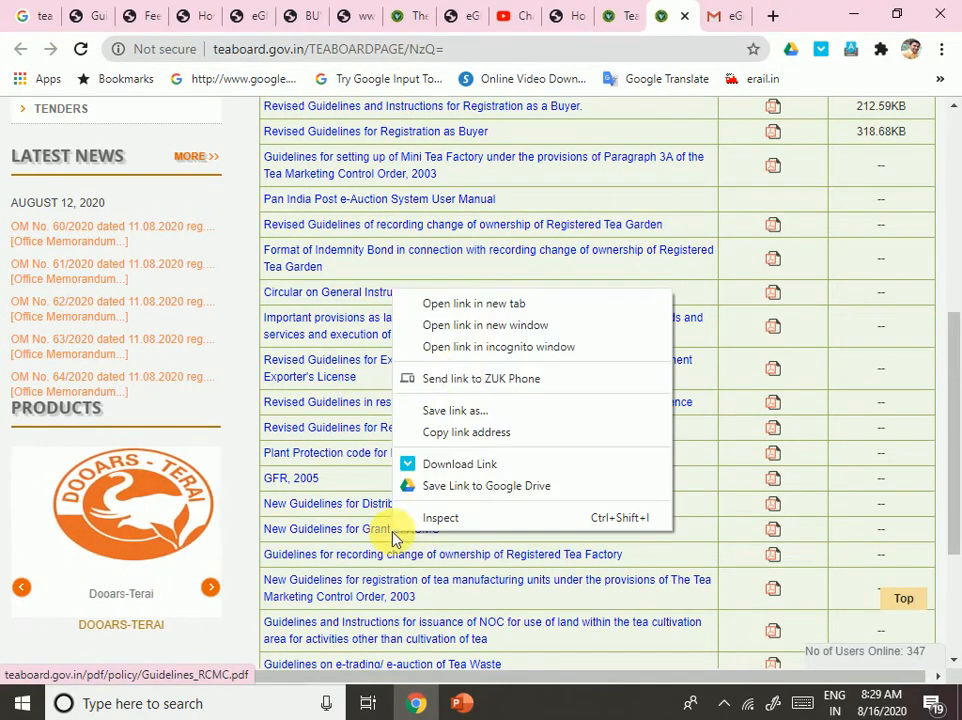
left_click(452, 304)
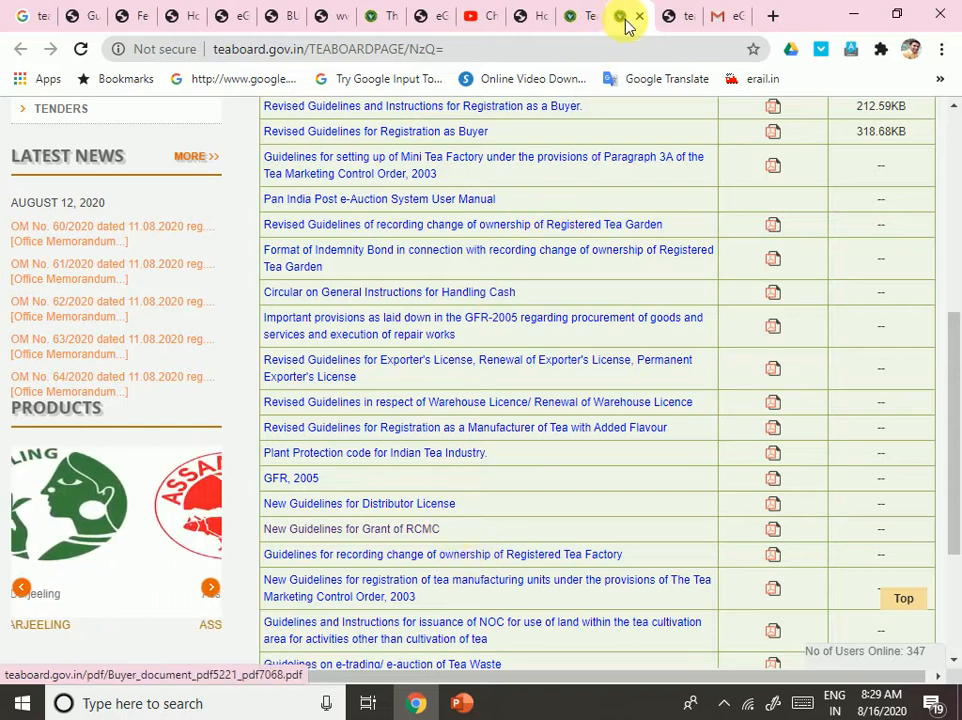
Read Guidelines_RCMC.pdf through Table-1 and Annexure-A down to the Appendix 19A form.
left_click(670, 16)
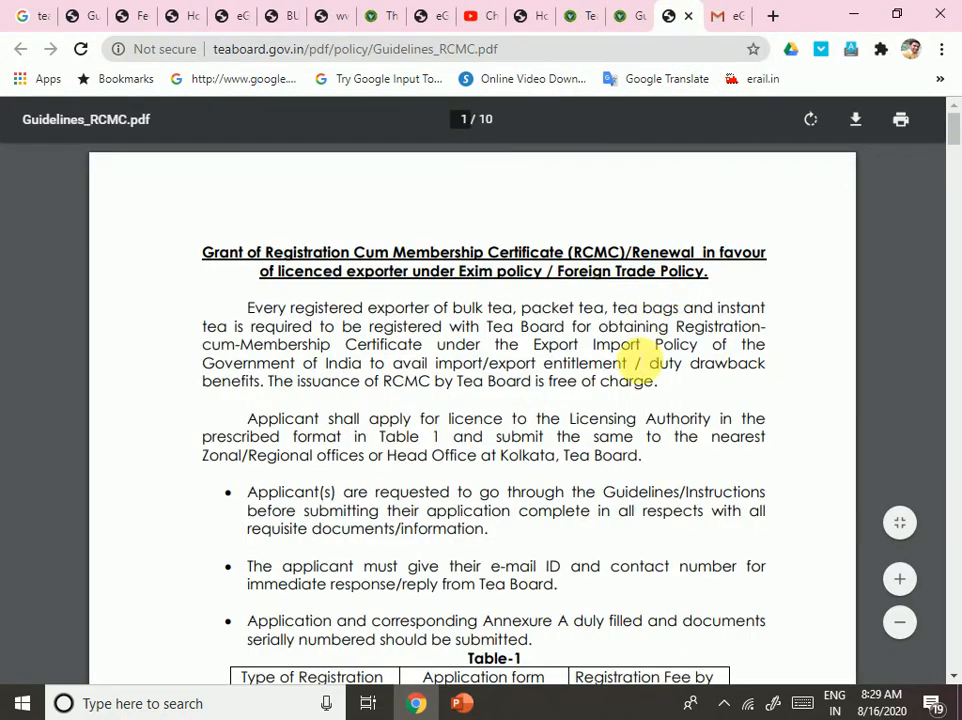
scroll(640, 425, "down", 5)
scroll(637, 423, "down", 8)
scroll(635, 423, "up", 10)
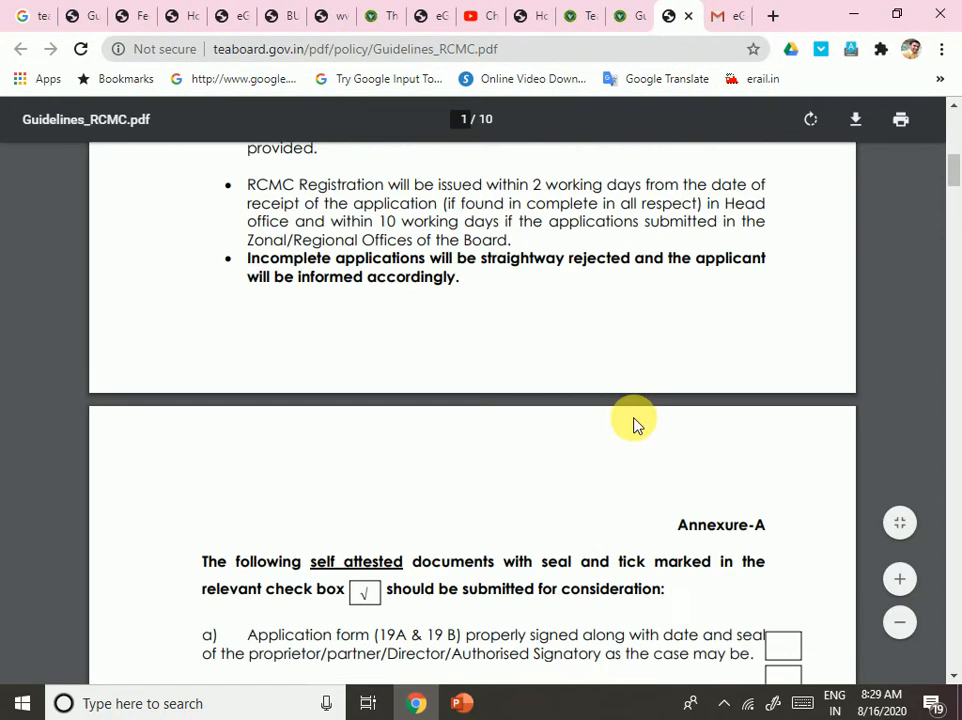
scroll(633, 422, "up", 1)
scroll(630, 419, "down", 6)
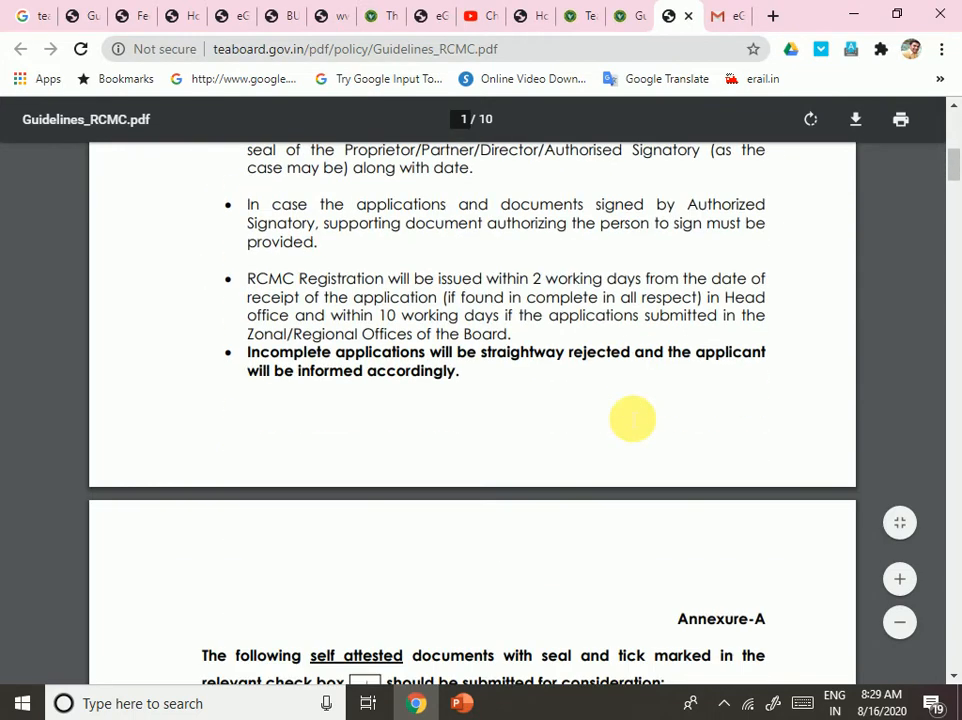
scroll(628, 416, "up", 7)
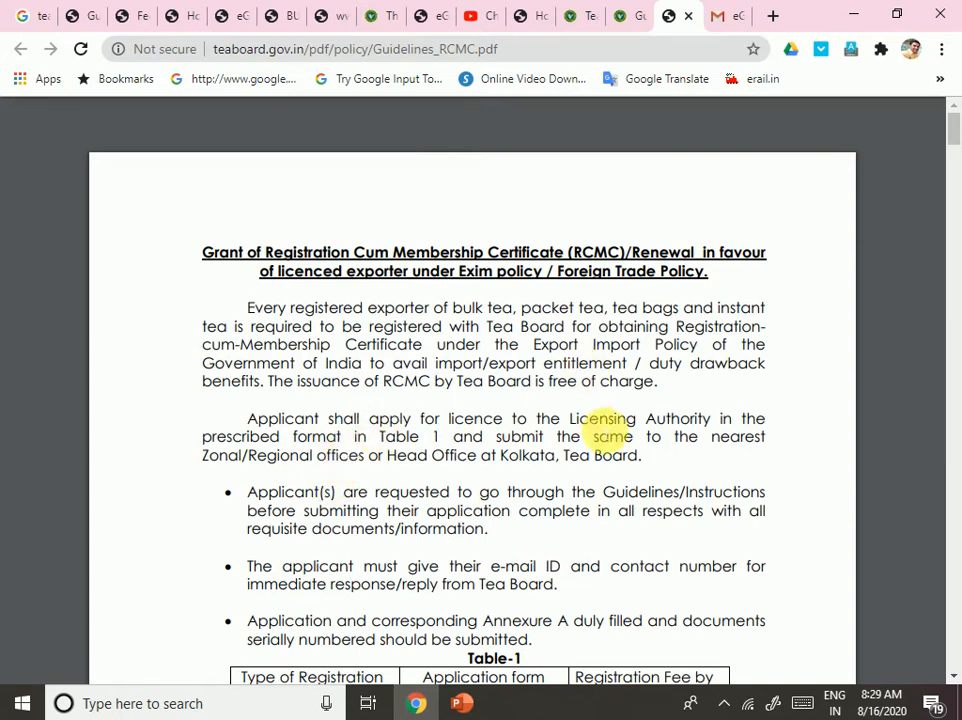
scroll(589, 408, "down", 5)
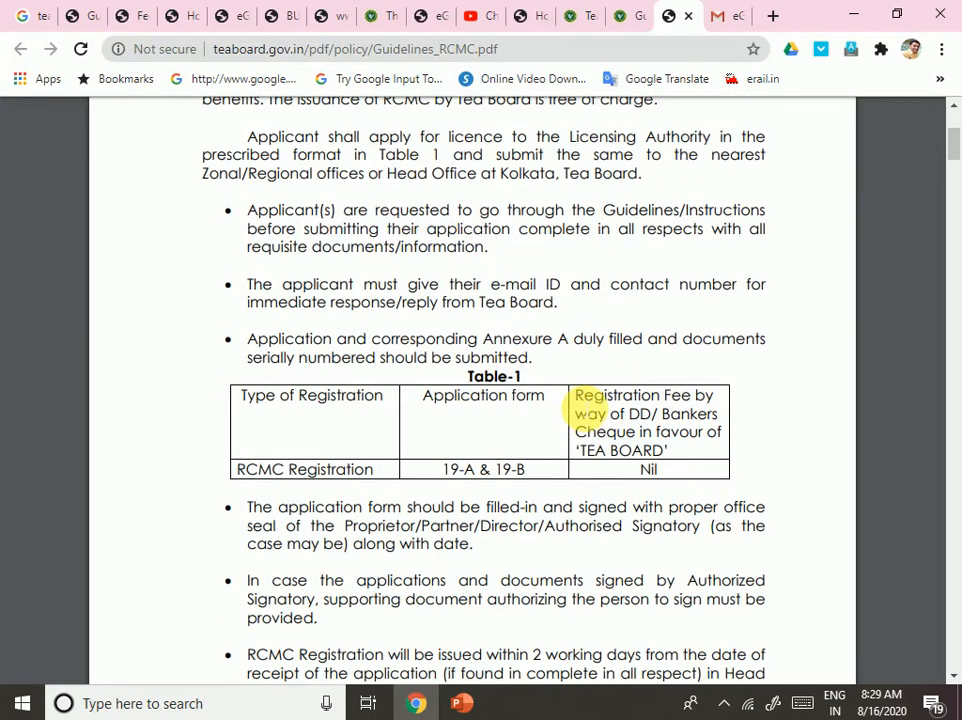
scroll(588, 405, "up", 3)
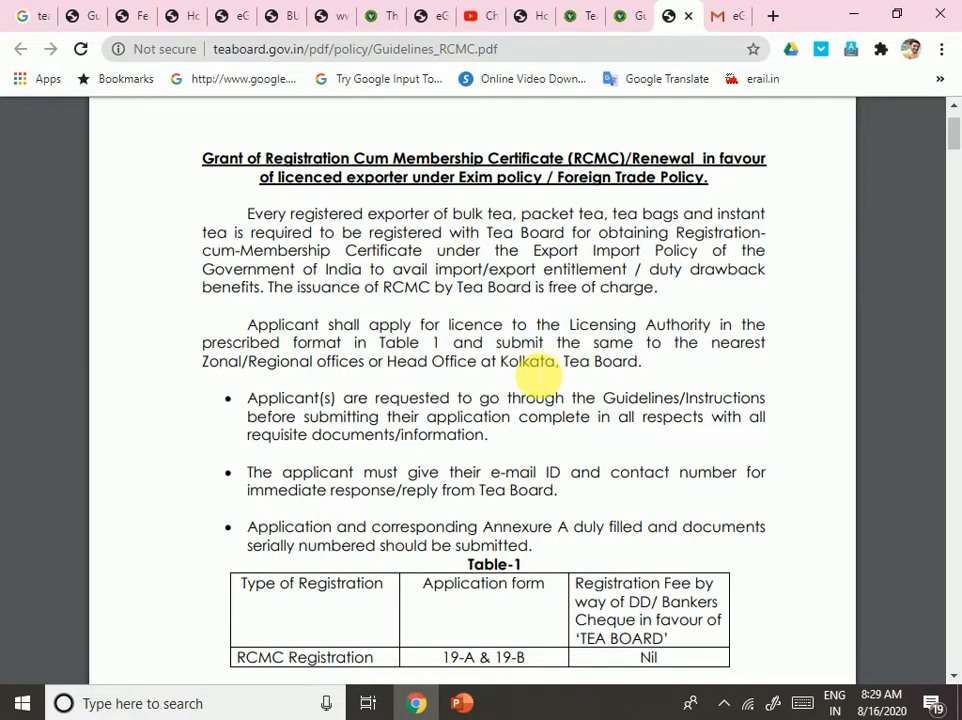
scroll(495, 375, "down", 6)
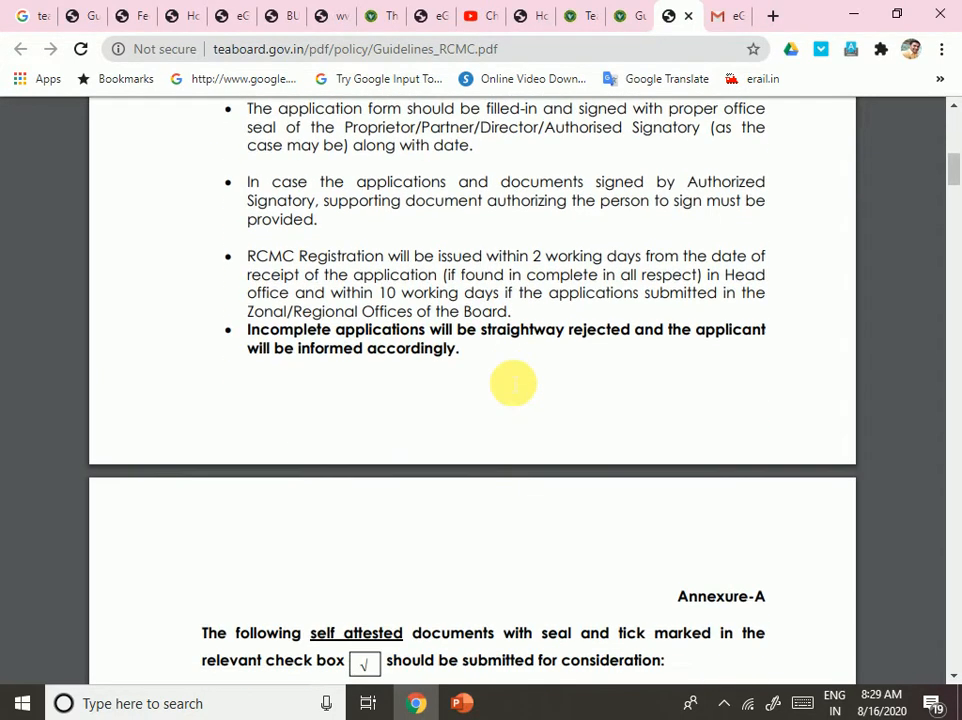
scroll(512, 382, "down", 5)
scroll(511, 378, "down", 5)
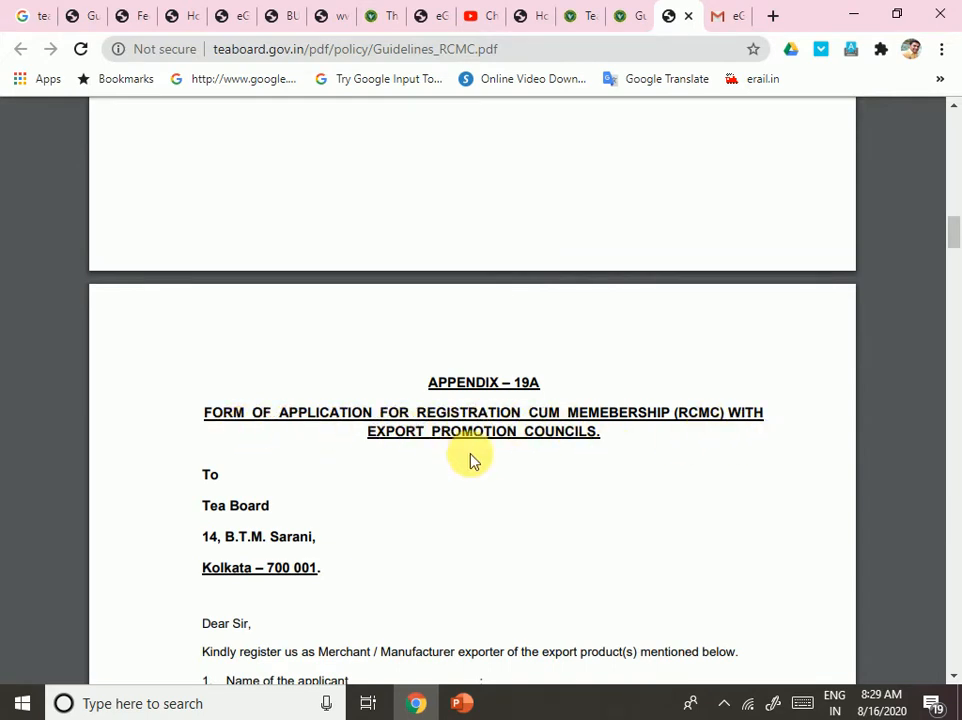
Scroll Guidelines_RCMC.pdf back to page 1's Table-1 and the RCMC registration bullet points.
scroll(594, 481, "down", 5)
scroll(594, 481, "down", 15)
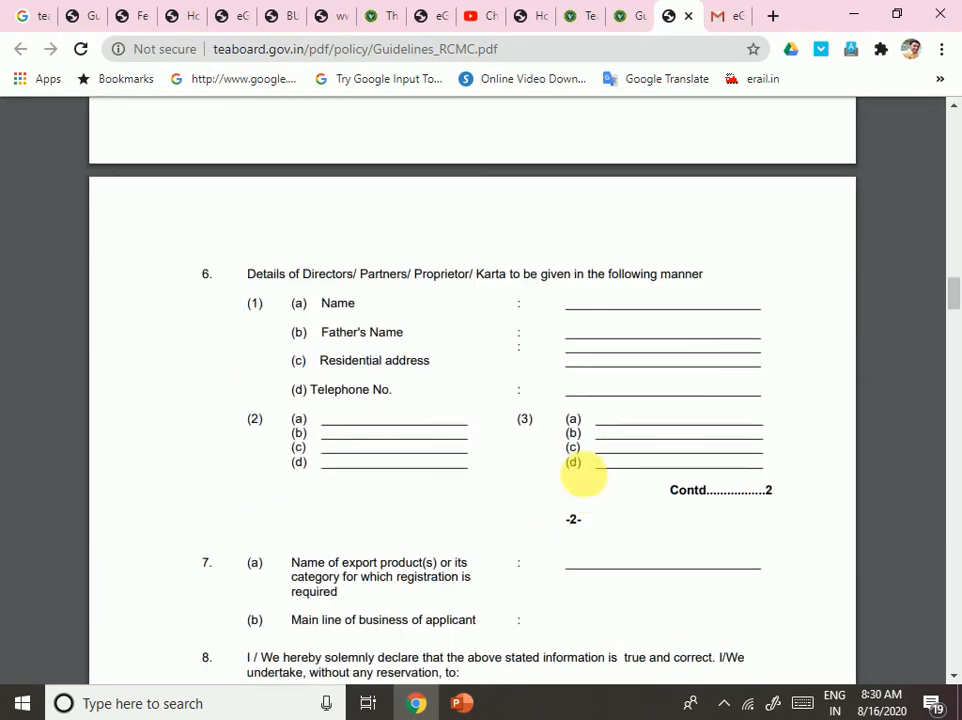
scroll(588, 483, "down", 15)
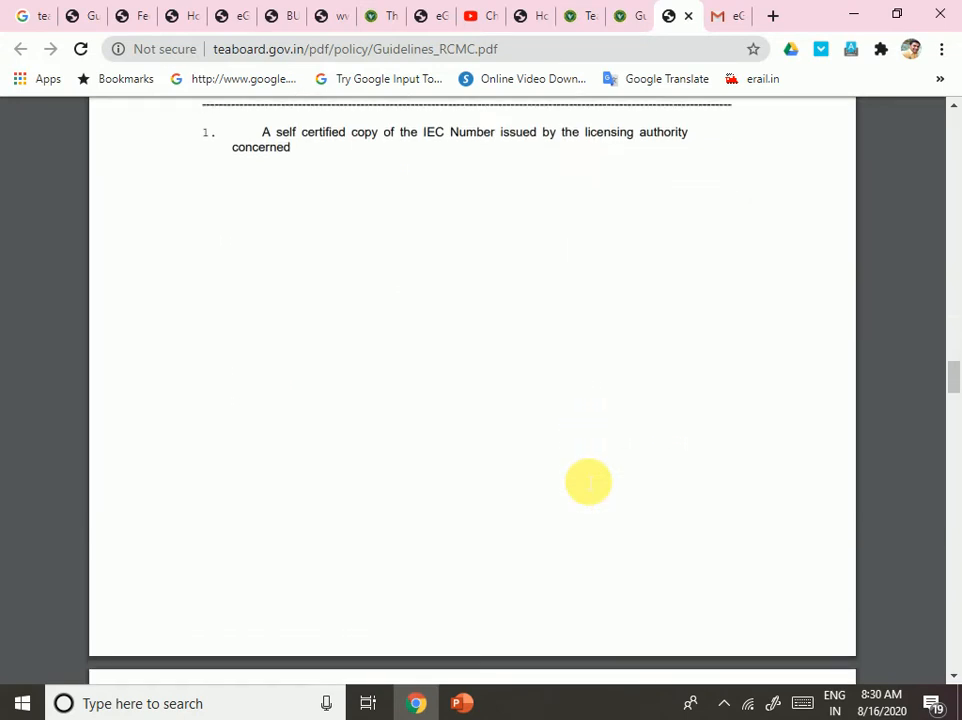
scroll(588, 480, "down", 10)
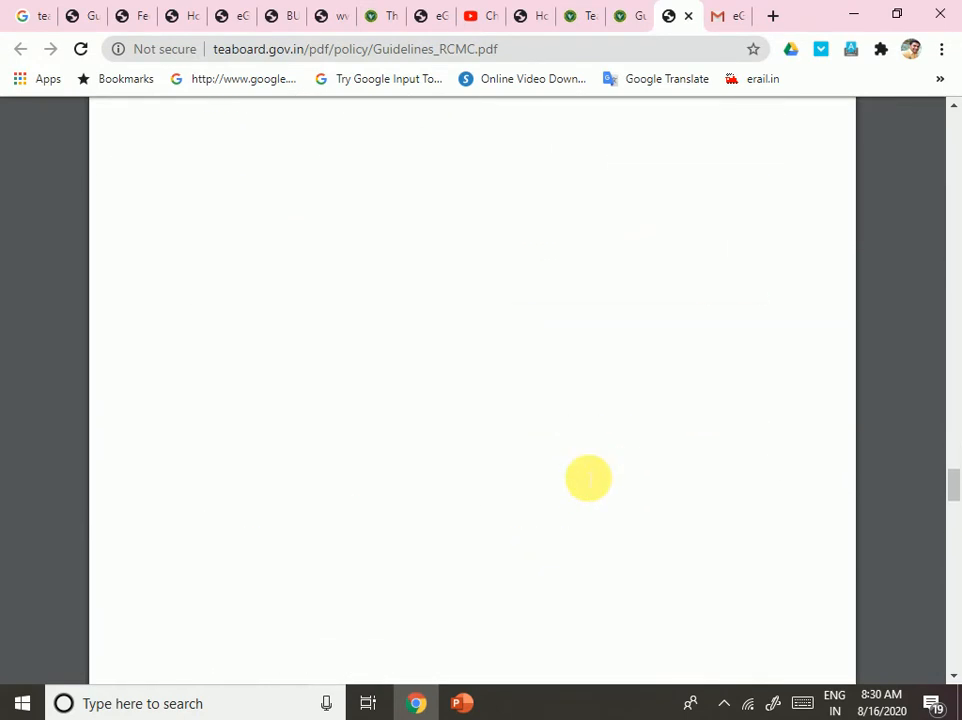
scroll(499, 422, "up", 15)
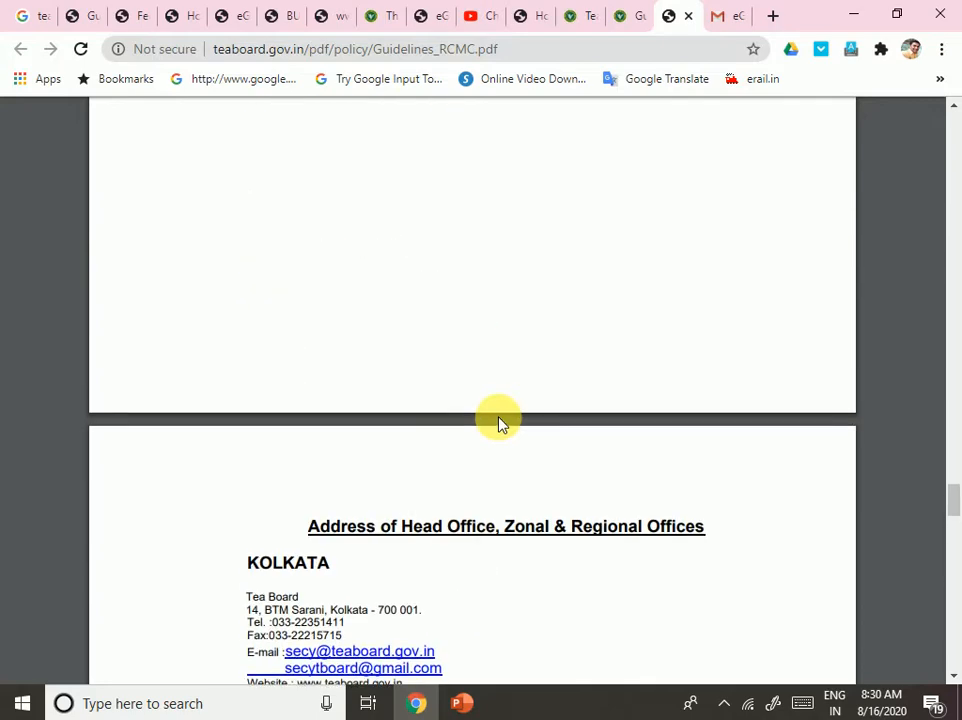
scroll(499, 422, "up", 15)
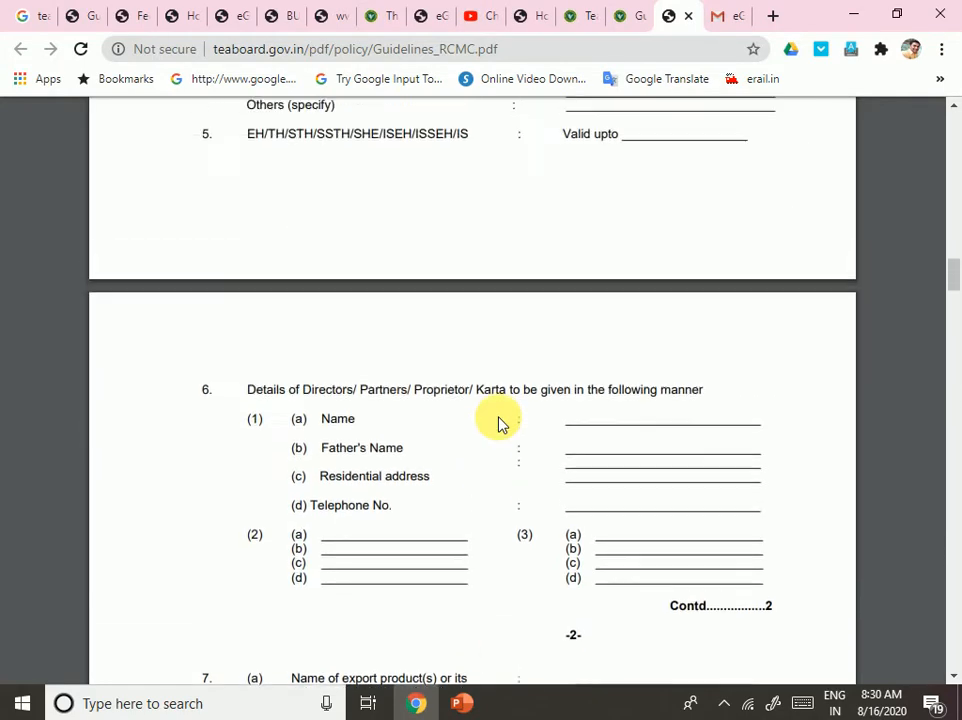
scroll(499, 420, "up", 8)
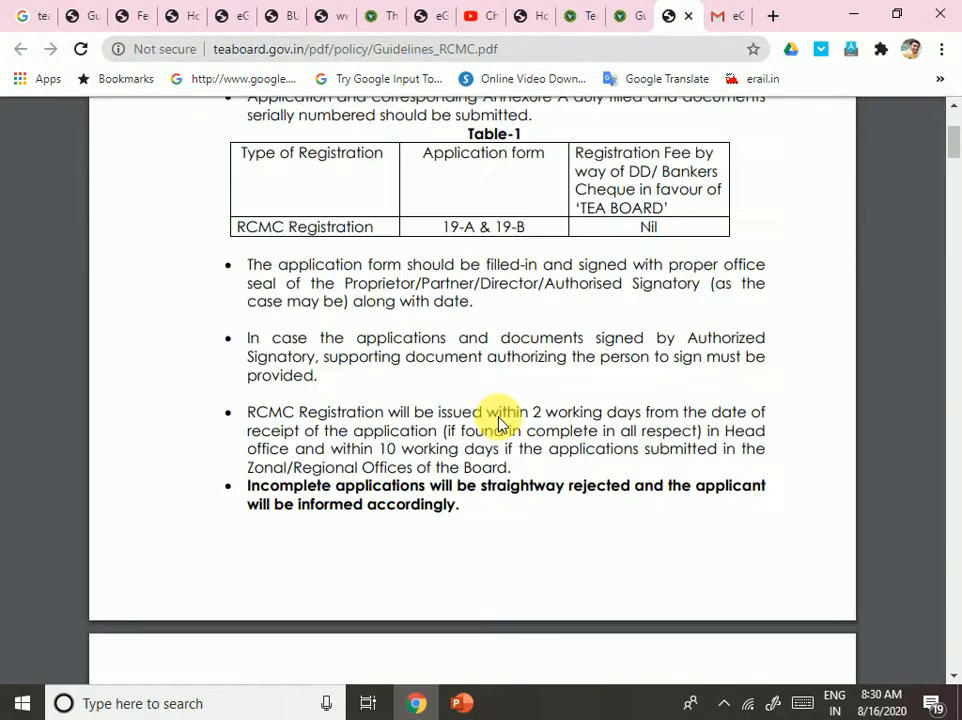
scroll(445, 382, "up", 3)
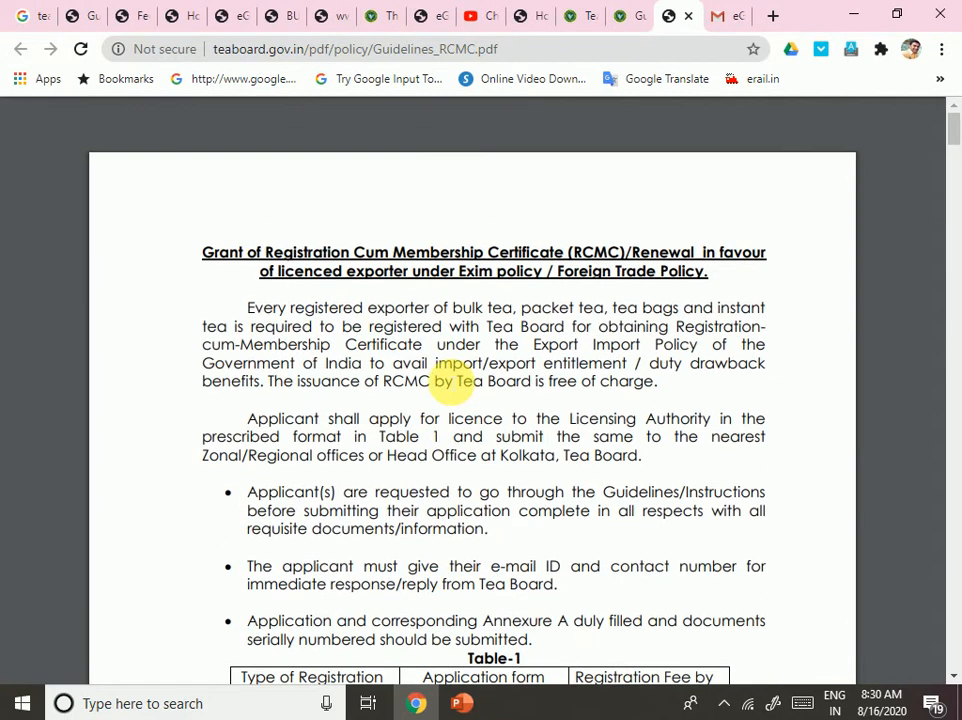
scroll(355, 400, "down", 3)
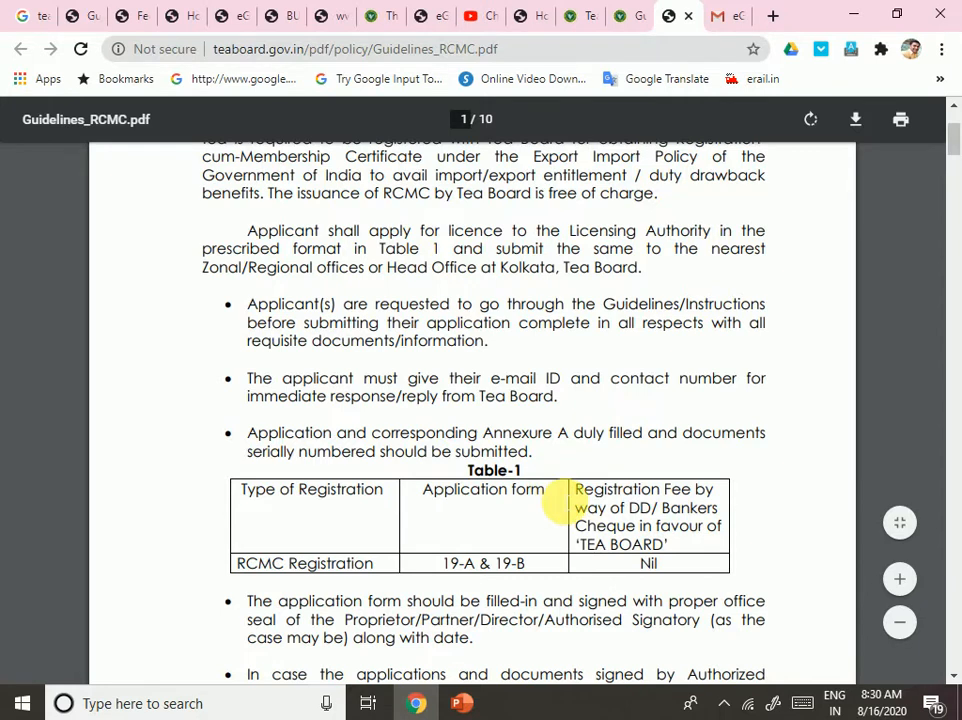
scroll(558, 503, "down", 2)
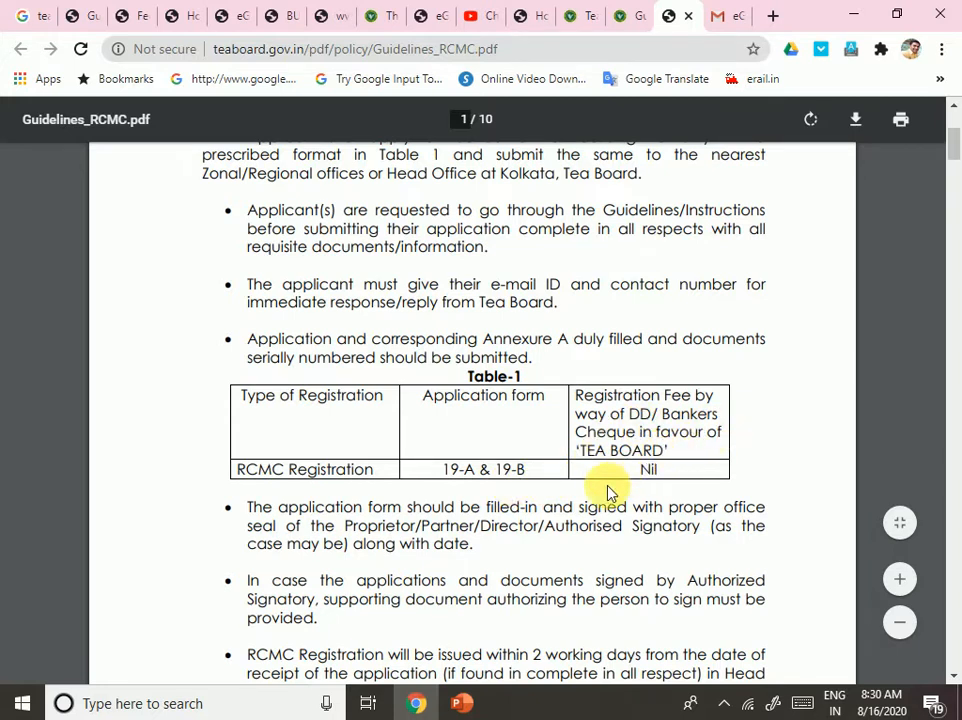
scroll(585, 493, "down", 2)
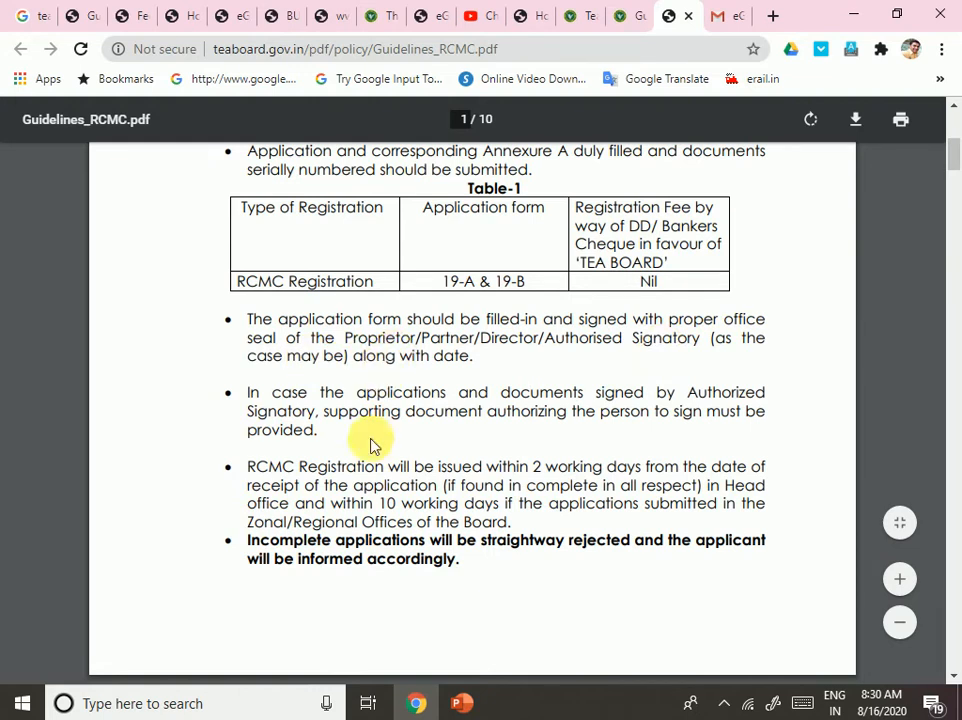
Highlight the Annexure-A document checklist text for emphasis, then clear the selection.
scroll(490, 494, "down", 6)
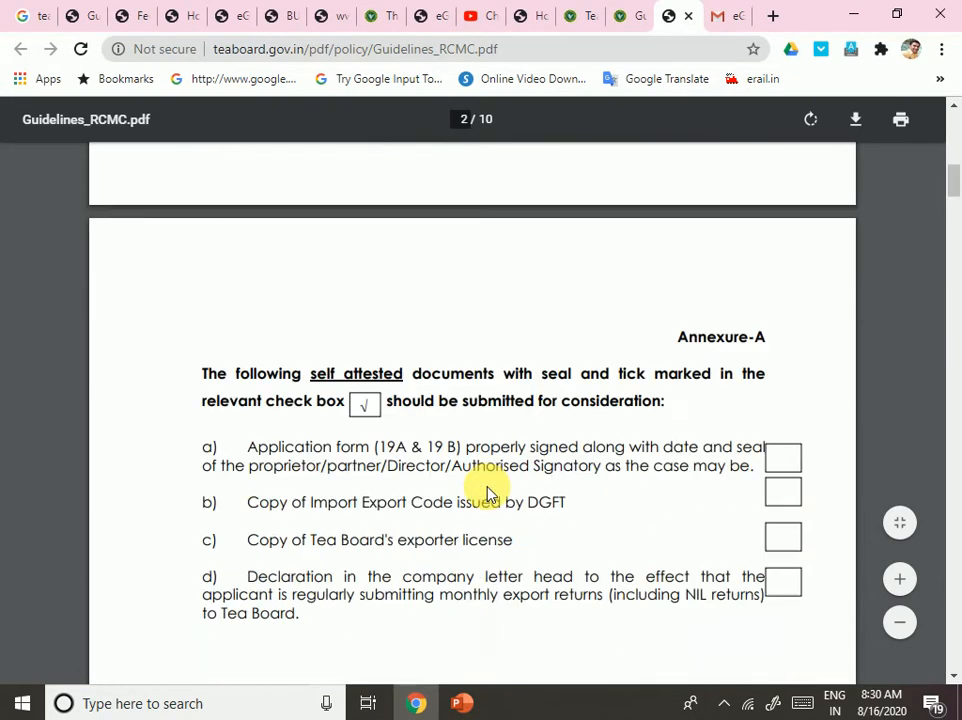
scroll(330, 316, "up", 2)
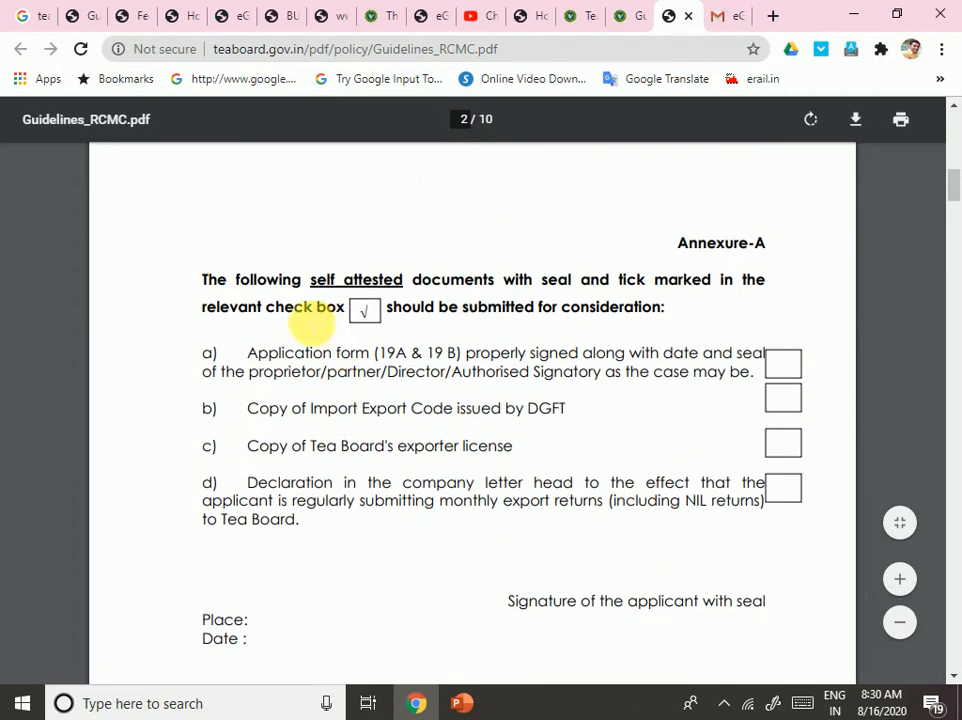
left_click_drag(679, 244, 779, 480)
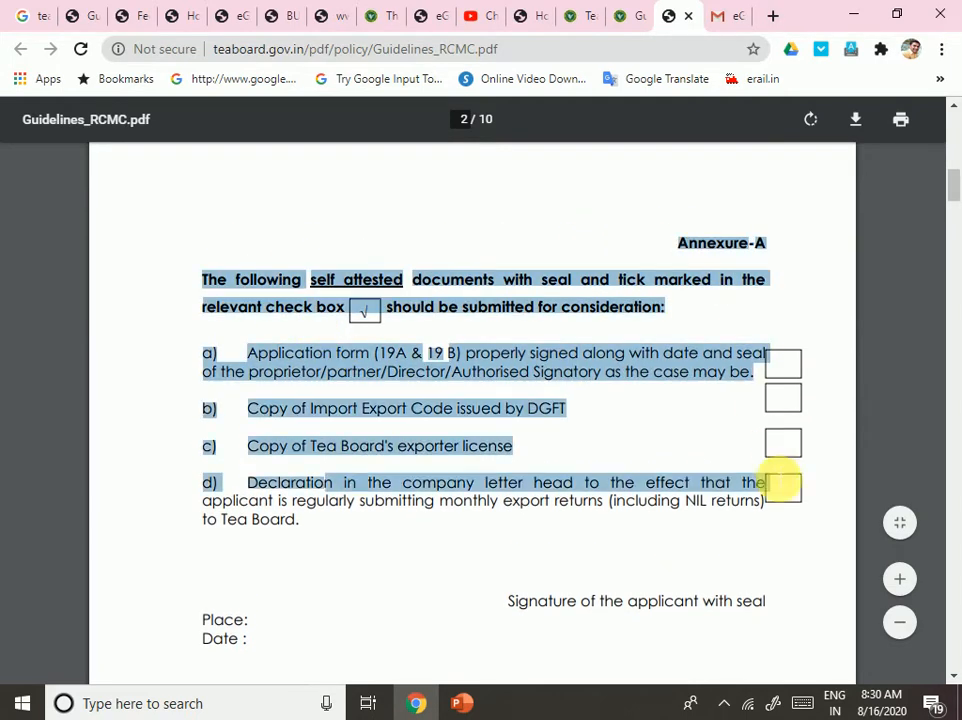
left_click(331, 546)
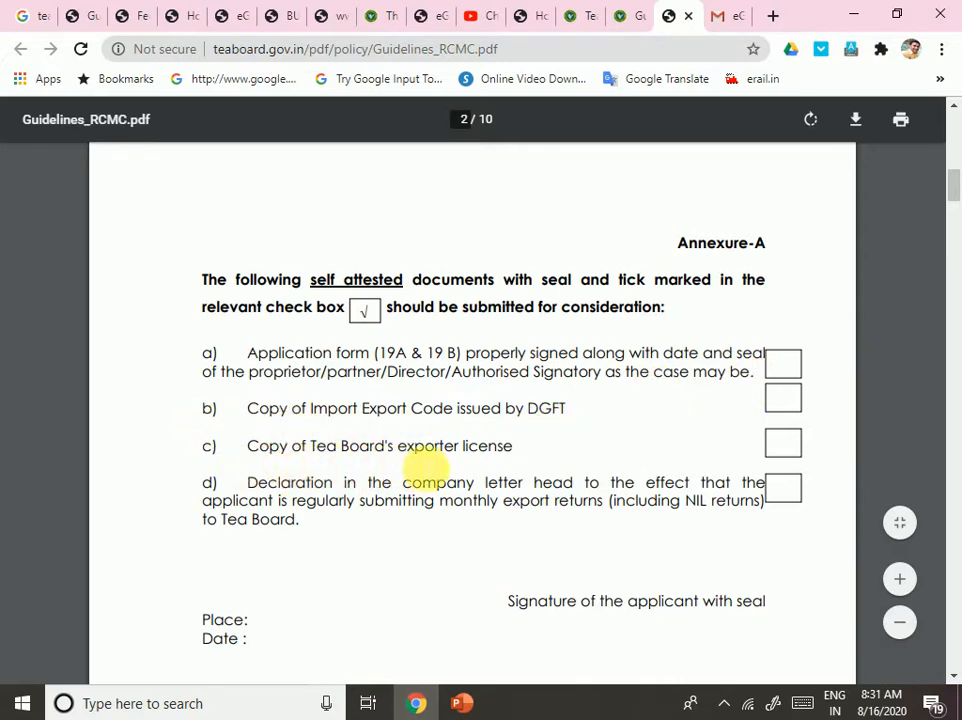
Highlight the monthly export returns requirement in item d, then clear it.
left_click_drag(398, 448, 505, 450)
scroll(473, 507, "down", 2)
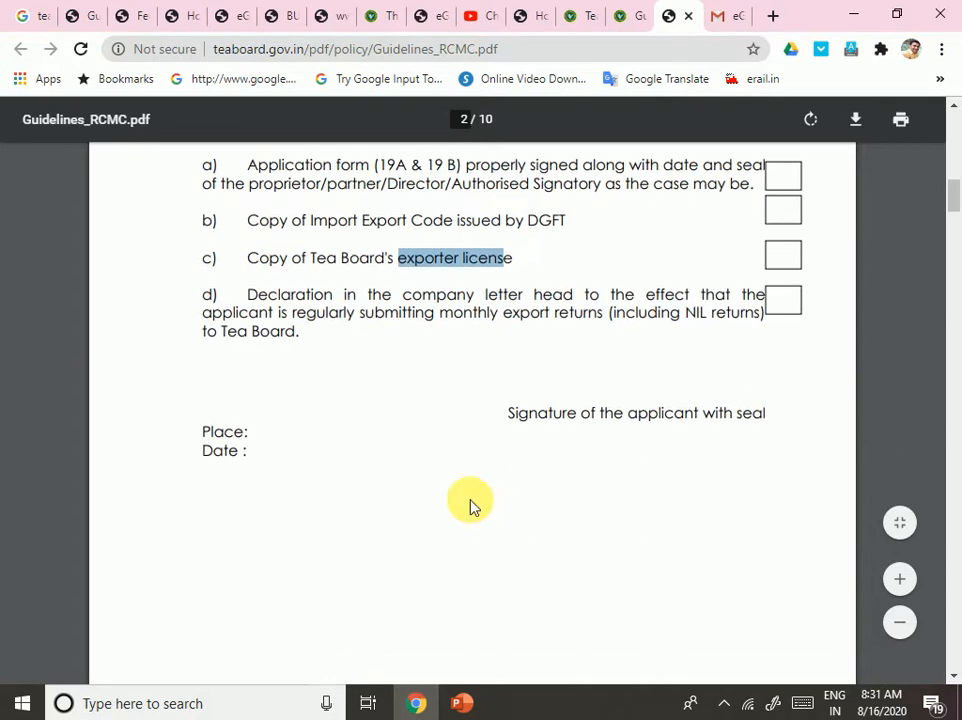
scroll(465, 505, "up", 1)
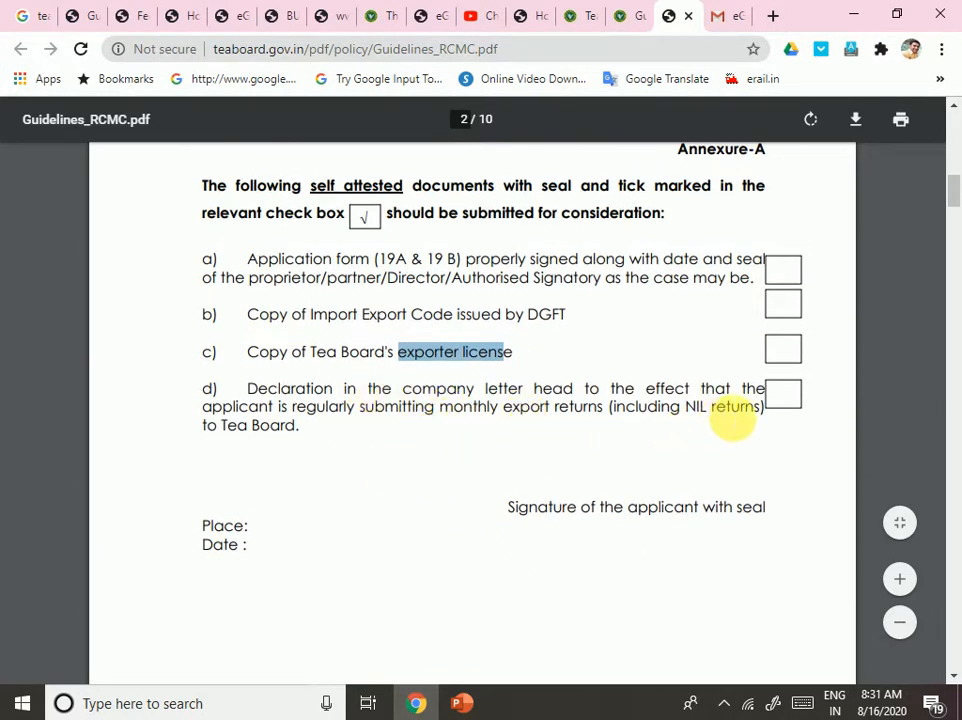
left_click_drag(437, 408, 569, 429)
left_click(485, 476)
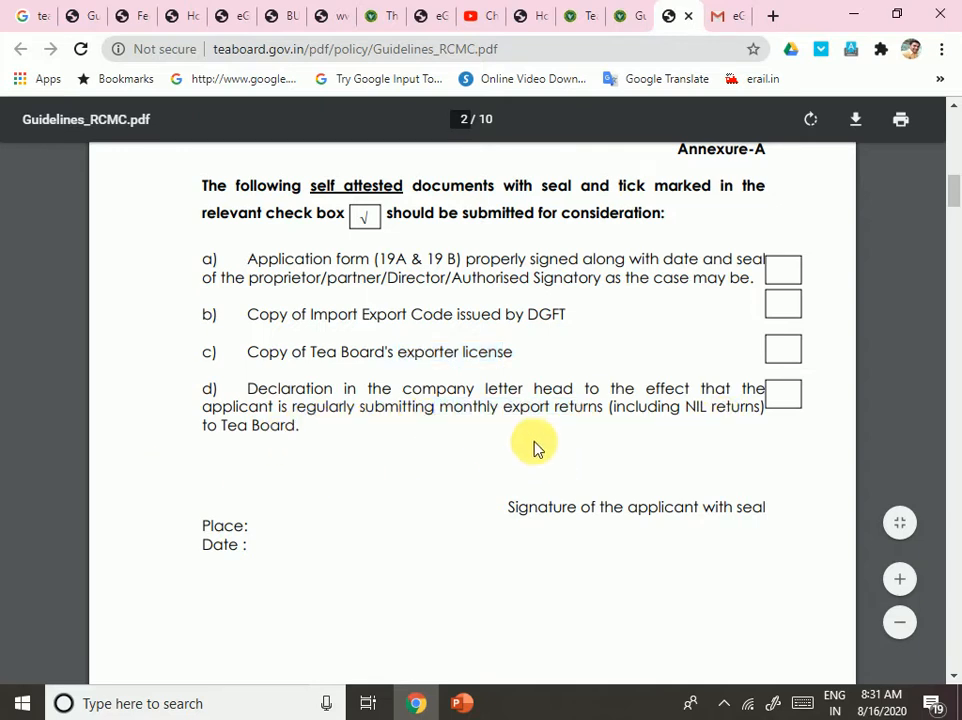
Scroll on to page 3, where the Appendix 19A RCMC application form begins.
scroll(535, 442, "down", 1)
scroll(497, 444, "down", 3)
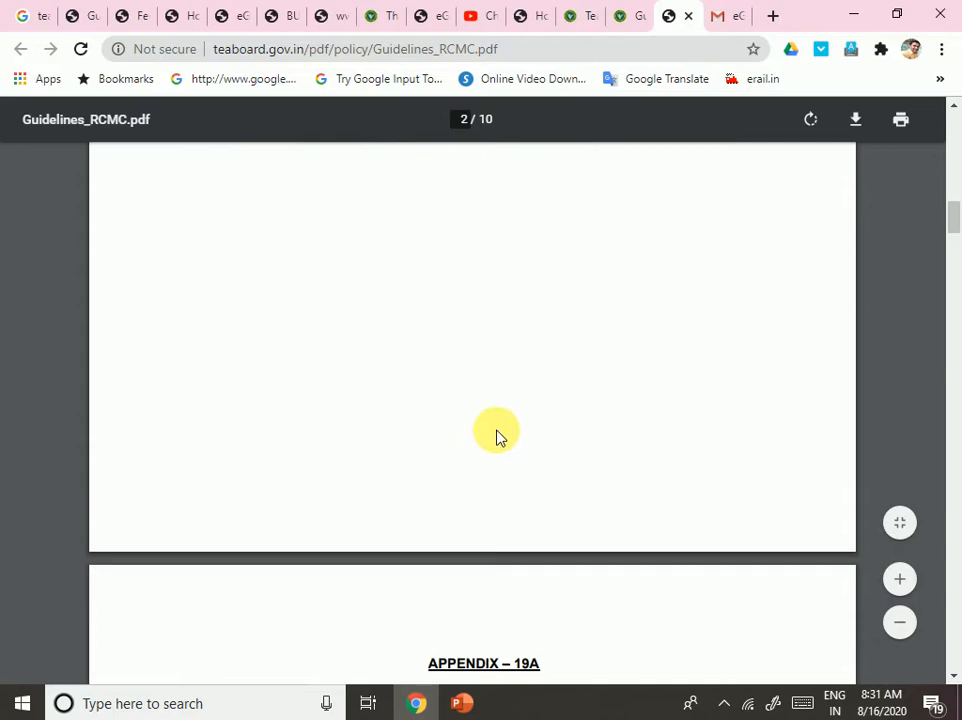
scroll(497, 432, "down", 5)
scroll(497, 434, "down", 2)
scroll(497, 434, "up", 5)
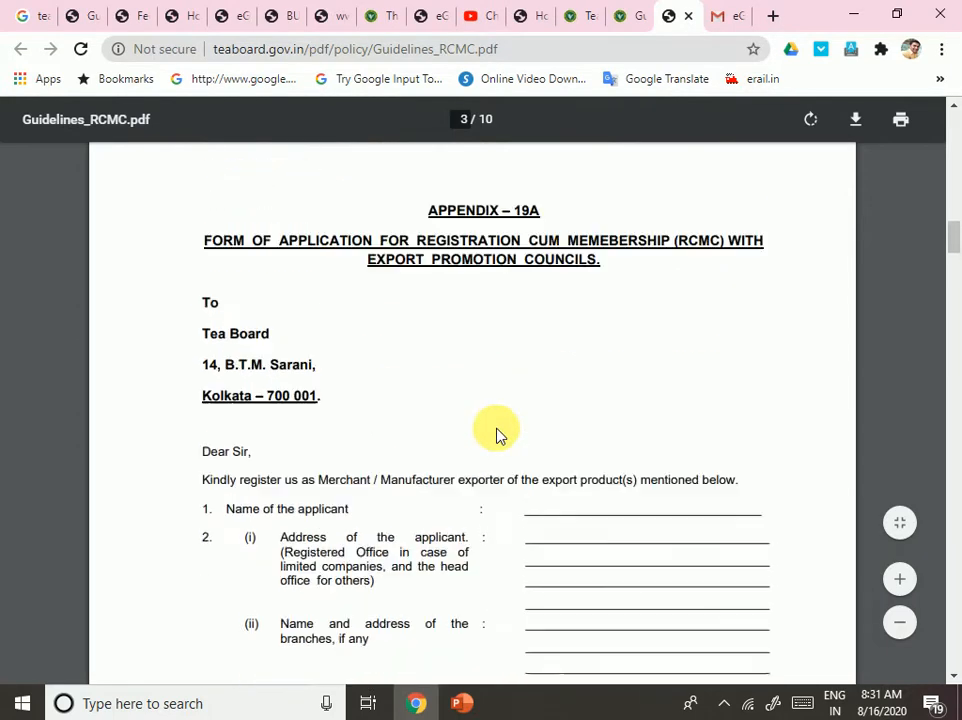
Scroll to section 5 and briefly highlight its Valid upto entry.
scroll(498, 432, "down", 7)
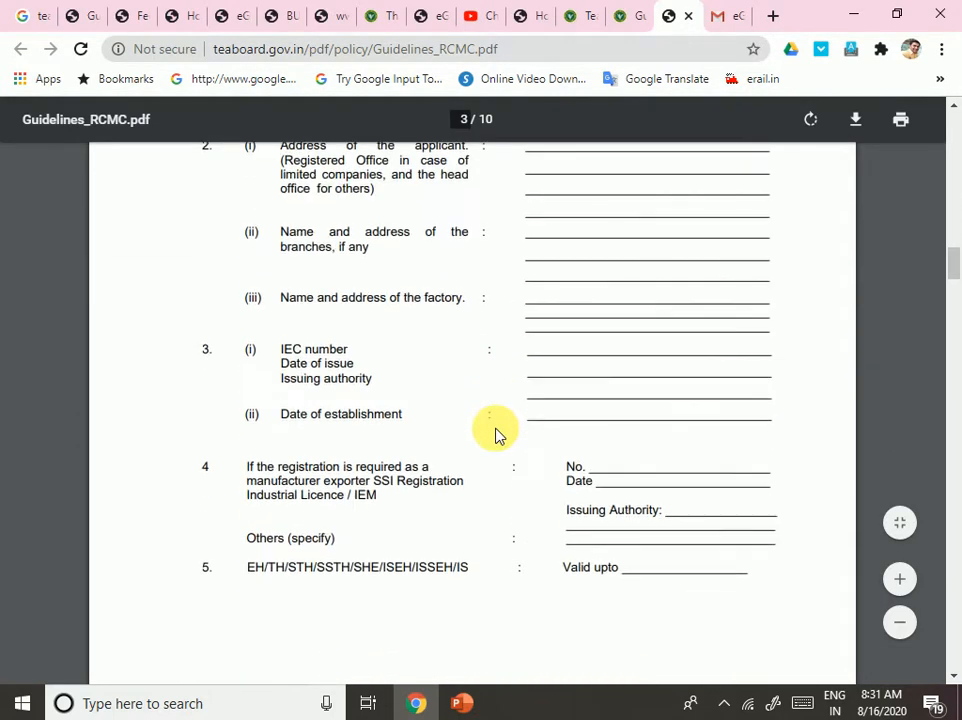
scroll(440, 442, "up", 1)
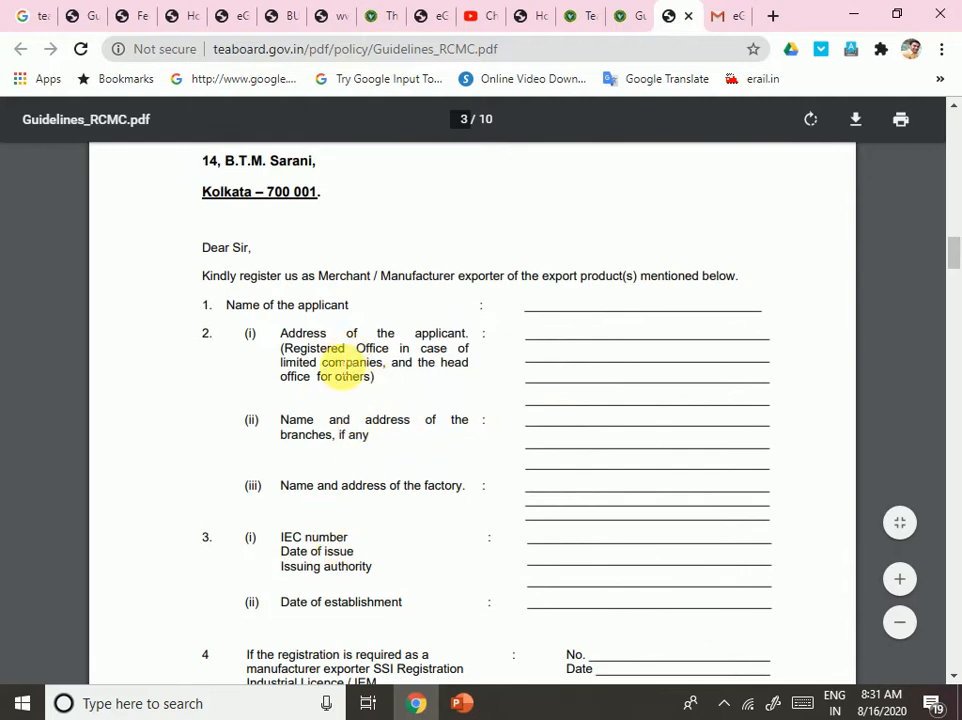
scroll(387, 575, "down", 3)
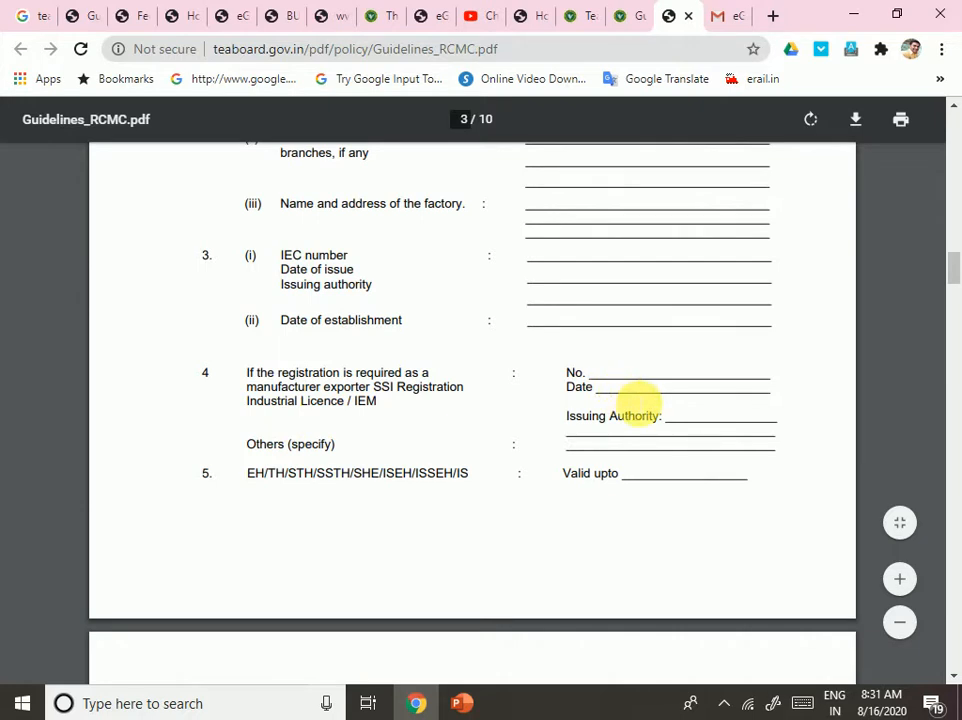
scroll(457, 474, "down", 1)
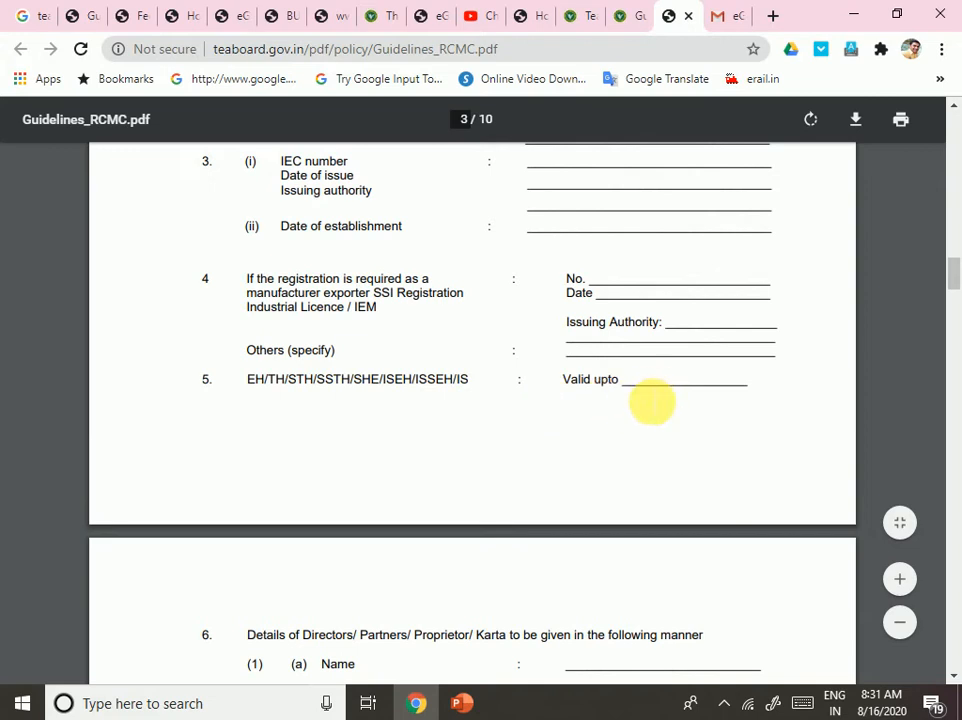
left_click_drag(570, 381, 706, 385)
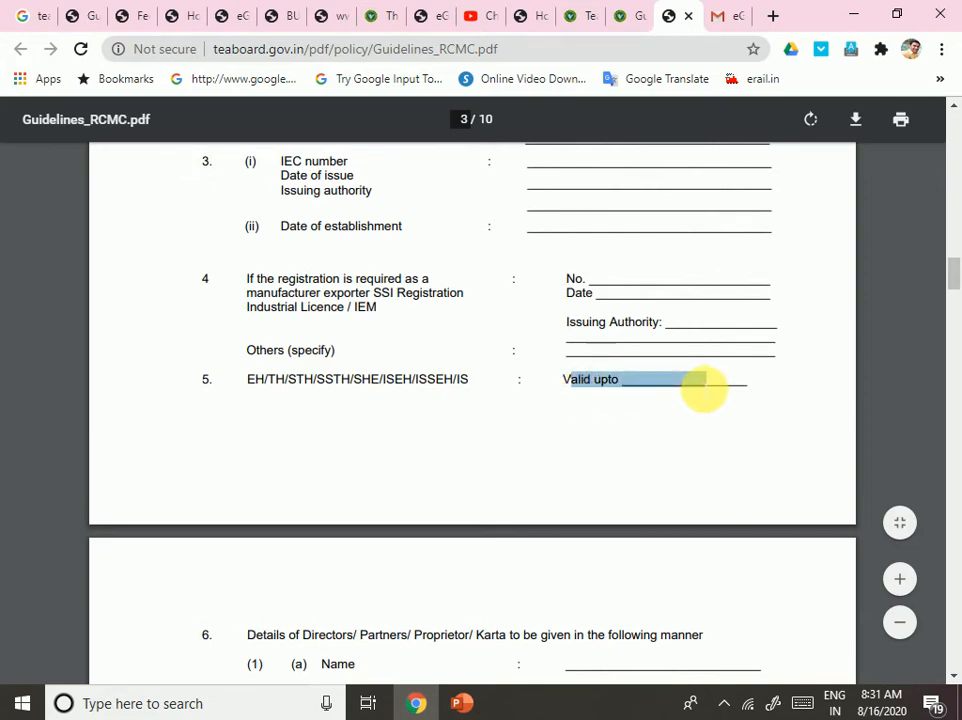
left_click(670, 423)
Scroll down to item 8 and briefly highlight the floor price condition in 8(c).
scroll(567, 481, "down", 3)
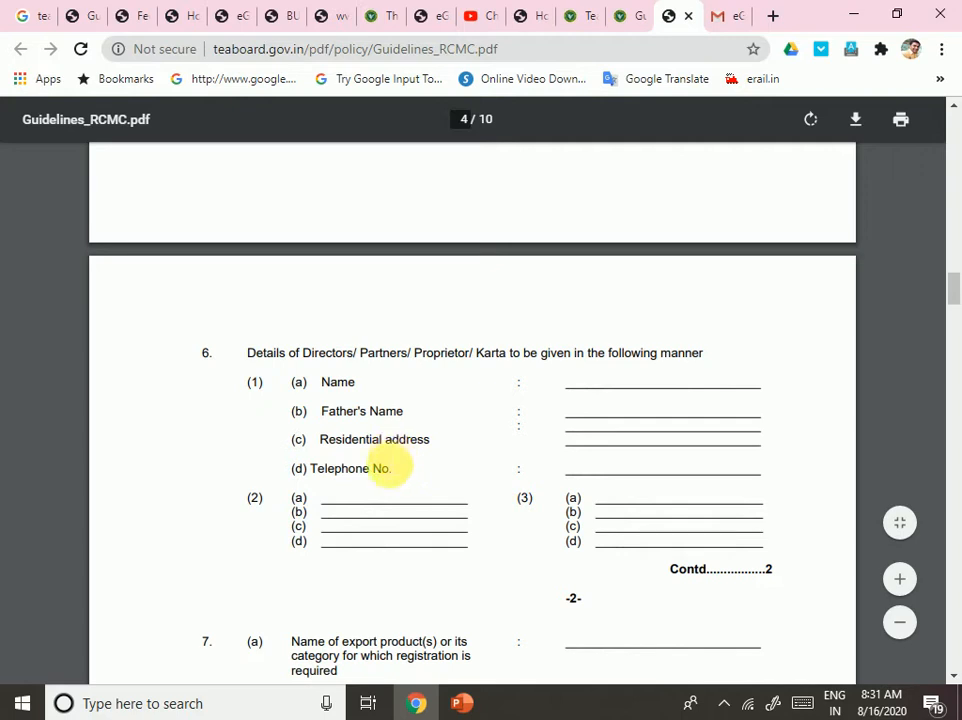
scroll(477, 518, "down", 1)
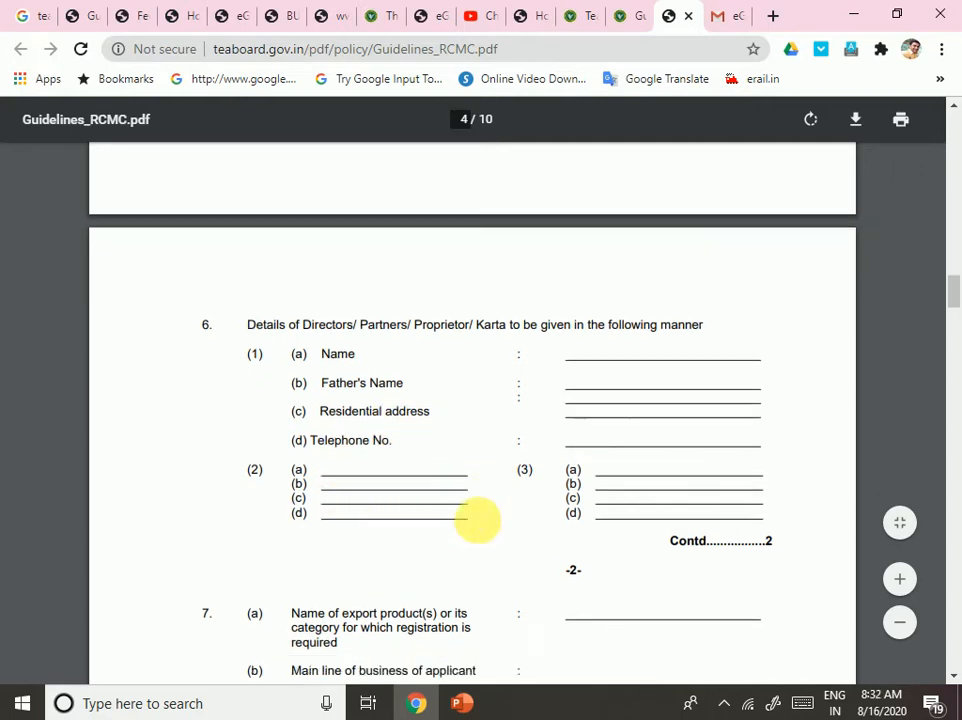
scroll(477, 518, "down", 3)
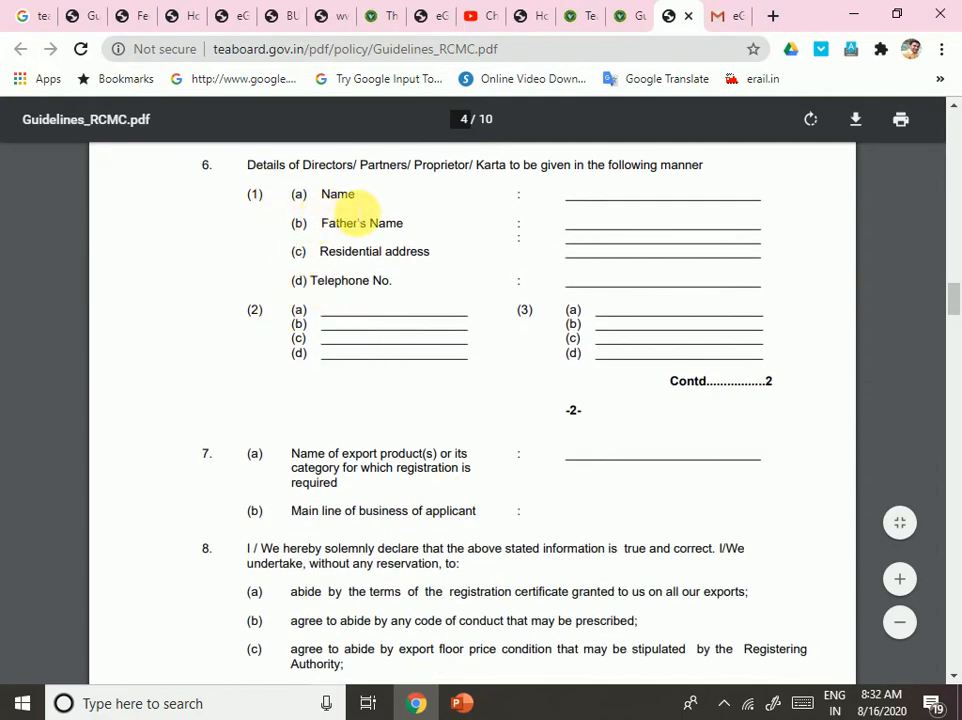
scroll(485, 443, "down", 3)
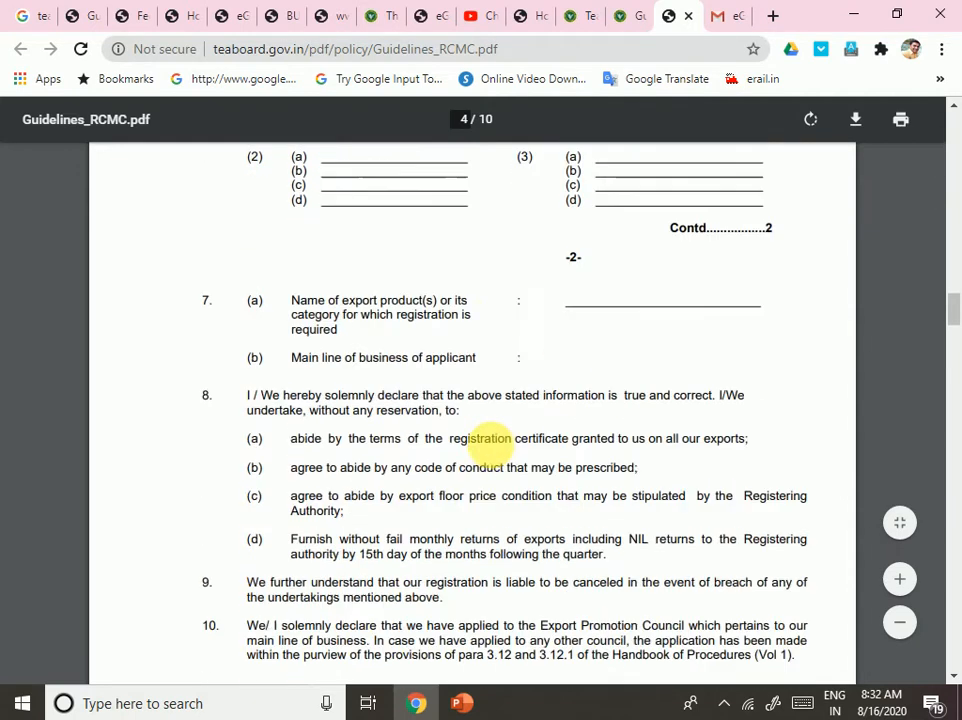
scroll(481, 440, "down", 1)
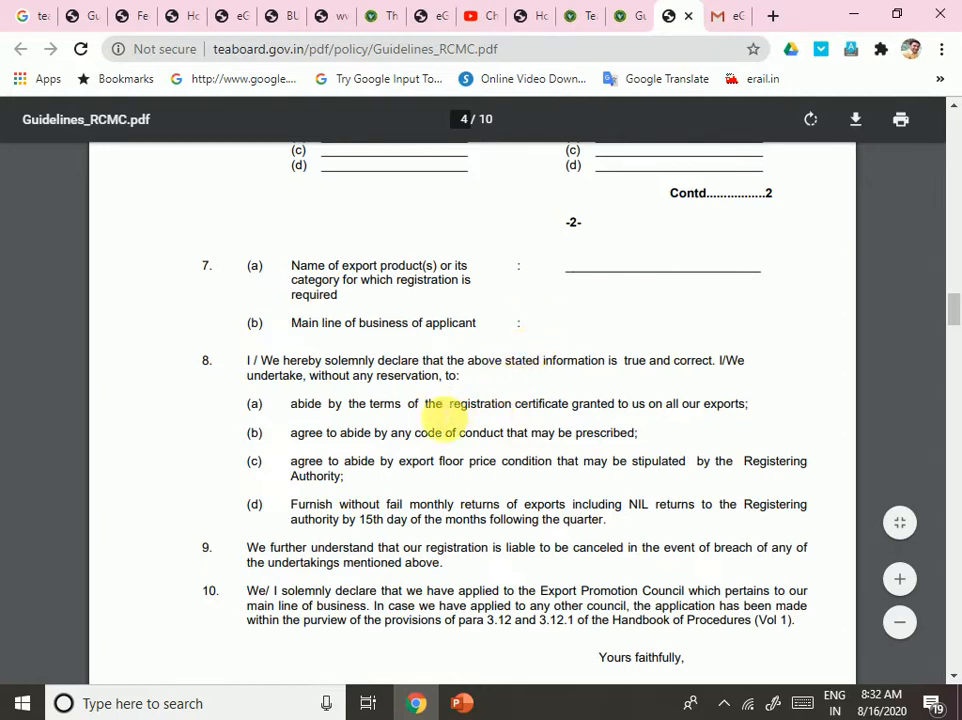
scroll(440, 415, "down", 1)
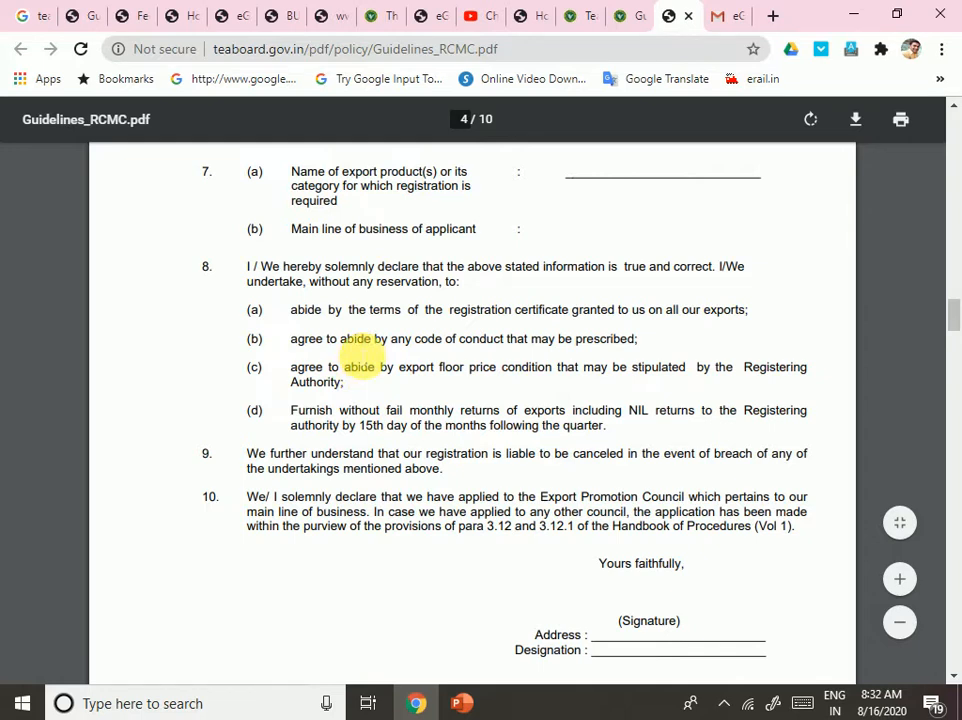
left_click_drag(442, 370, 543, 408)
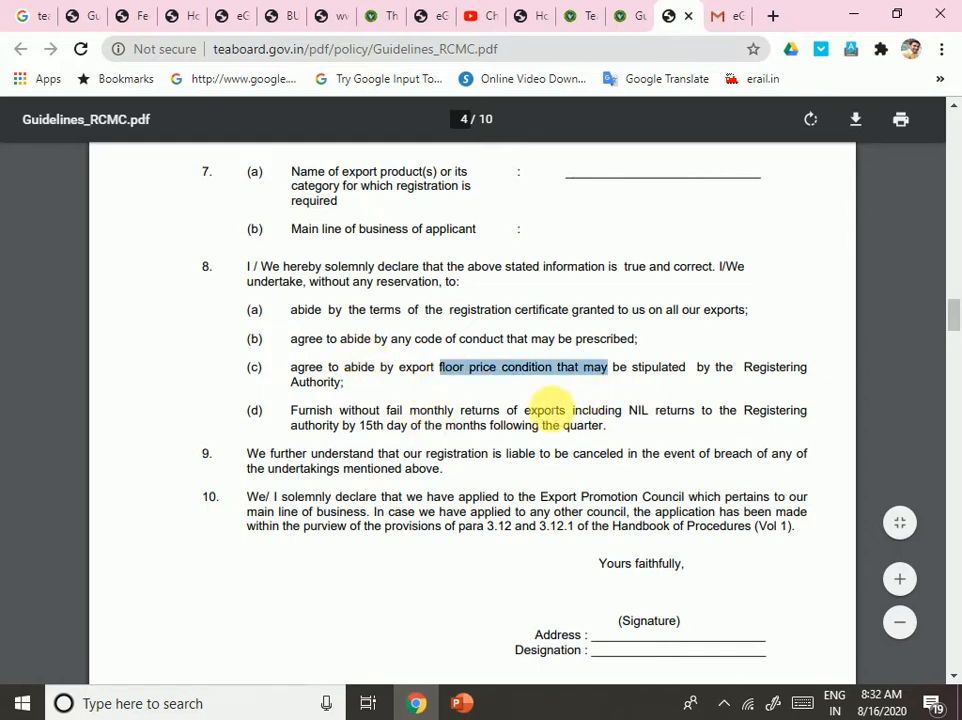
left_click(480, 415)
Highlight the clause on applying to other councils and the Handbook of Procedures reference.
scroll(480, 415, "down", 2)
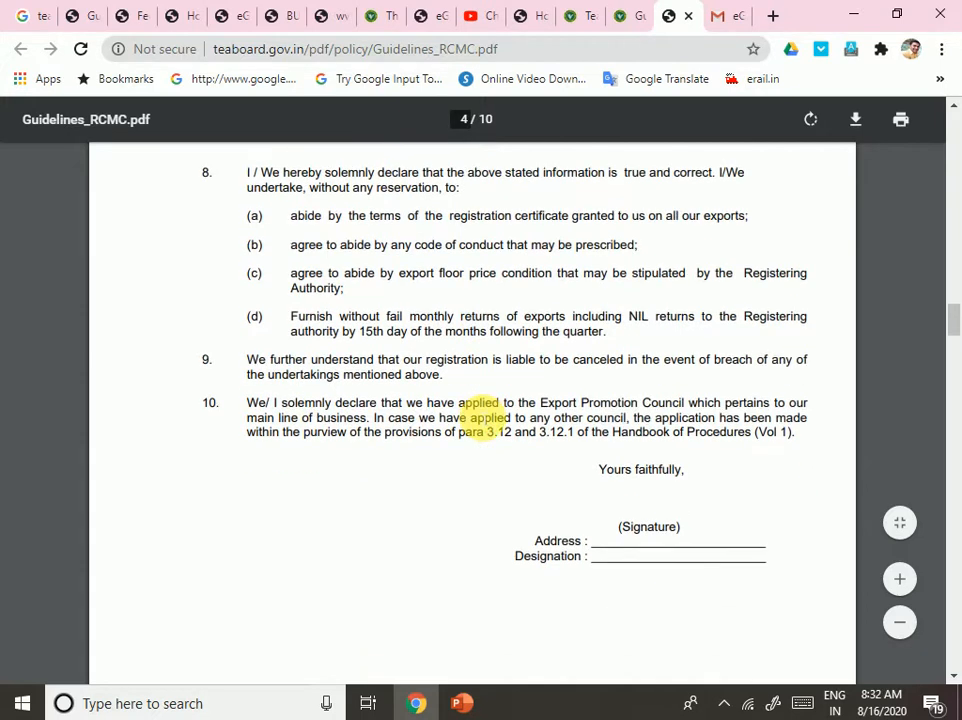
left_click_drag(372, 324, 510, 326)
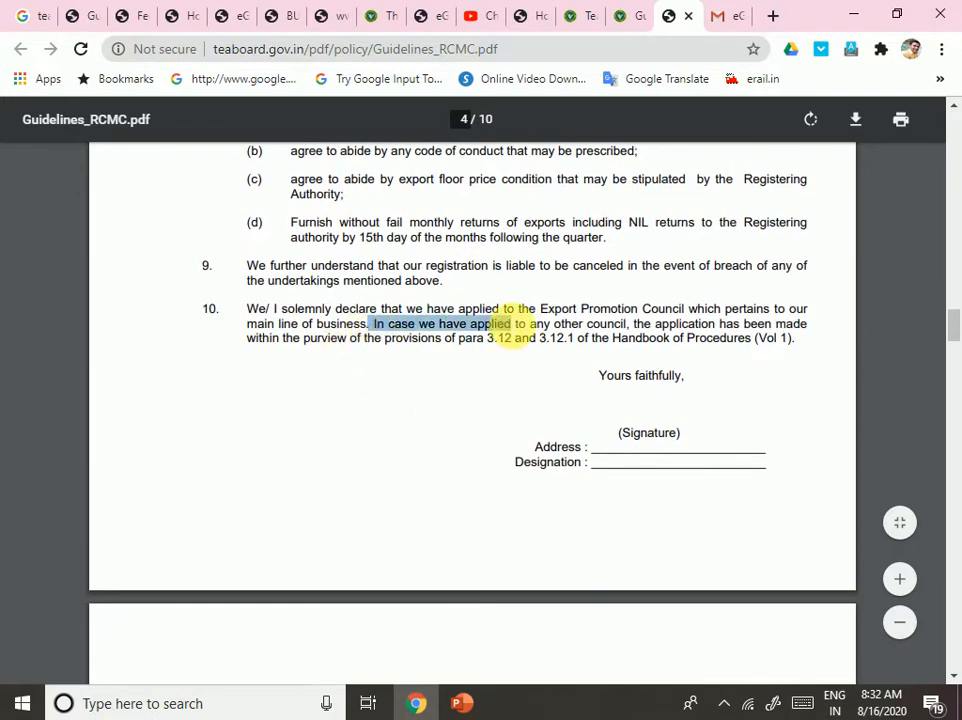
left_click(421, 384)
left_click_drag(592, 338, 751, 340)
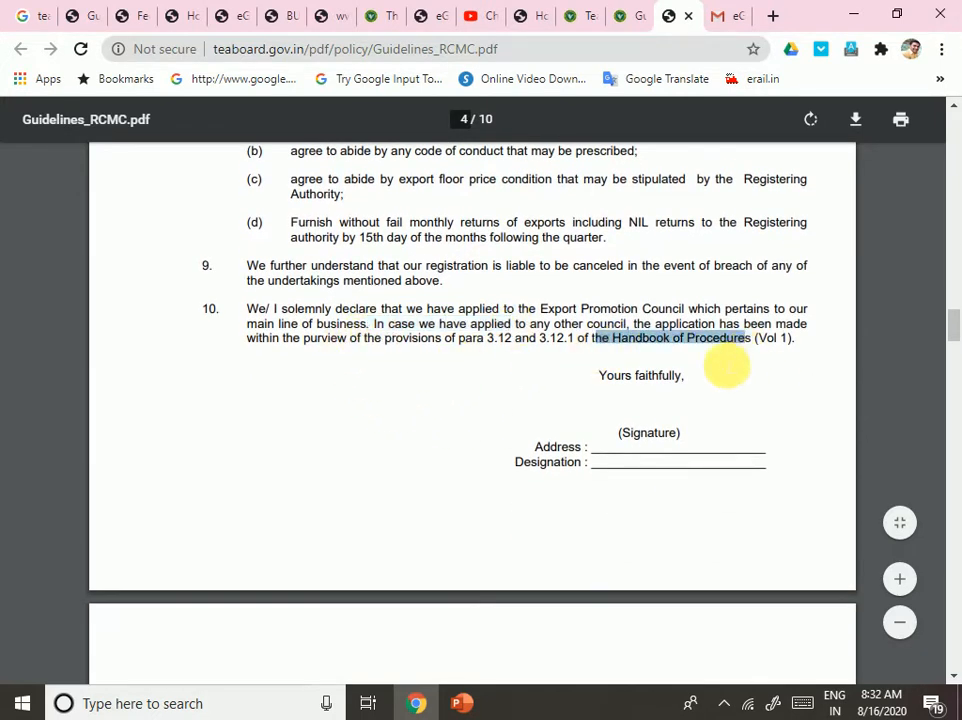
scroll(640, 419, "down", 3)
scroll(636, 434, "up", 2)
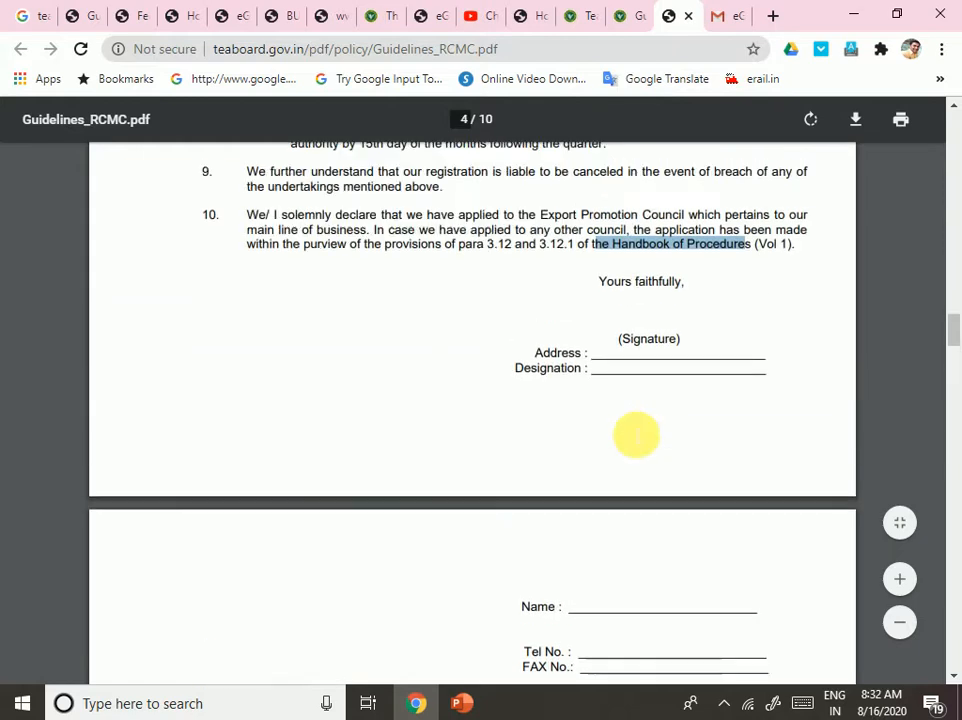
scroll(636, 434, "down", 6)
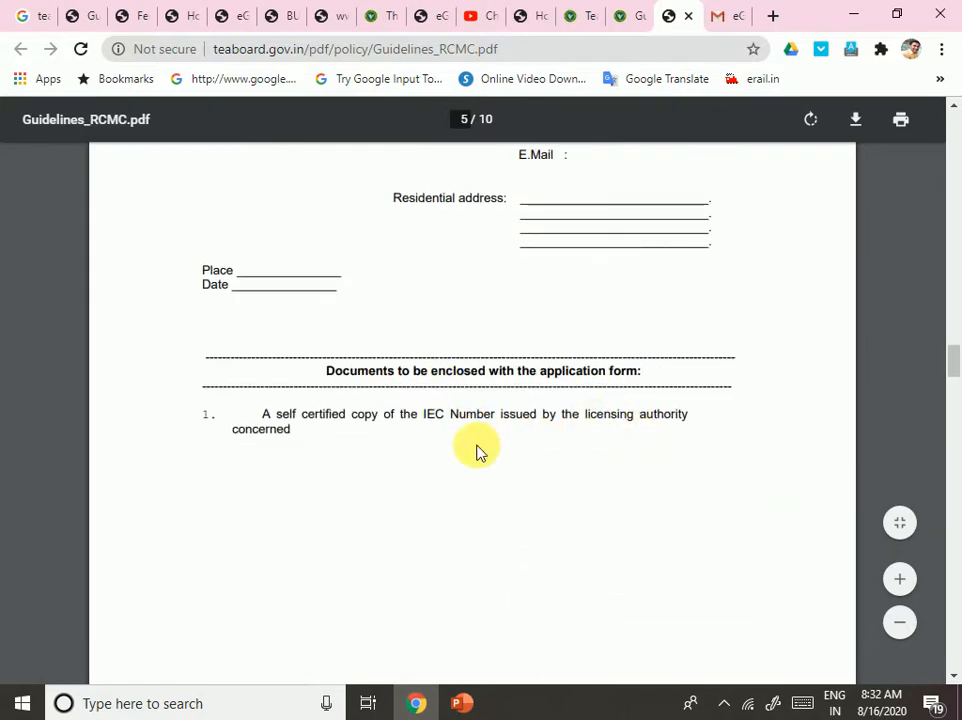
Scroll down through the RCMC guidelines form to the regional office addresses.
scroll(420, 400, "down", 1)
scroll(465, 395, "down", 4)
scroll(478, 408, "down", 1)
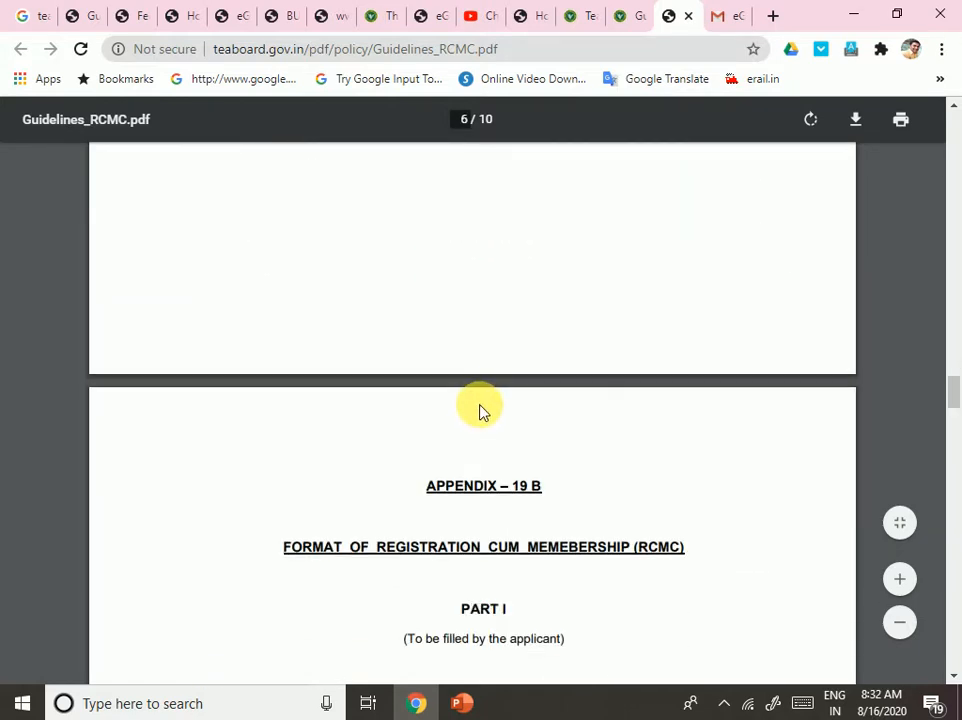
scroll(490, 410, "down", 3)
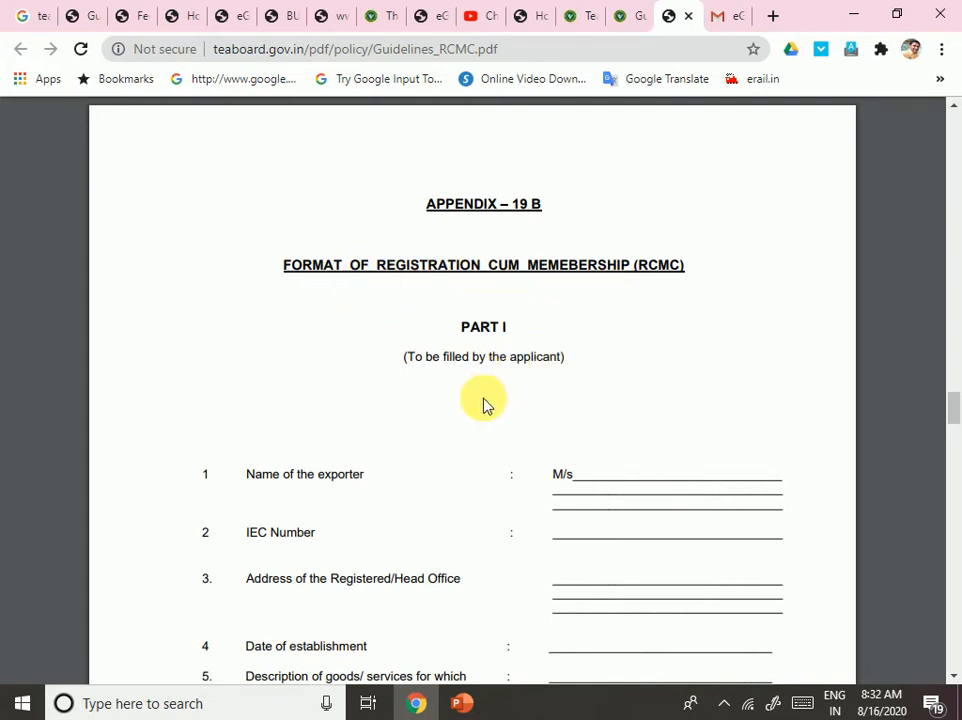
scroll(460, 395, "down", 3)
scroll(460, 395, "down", 8)
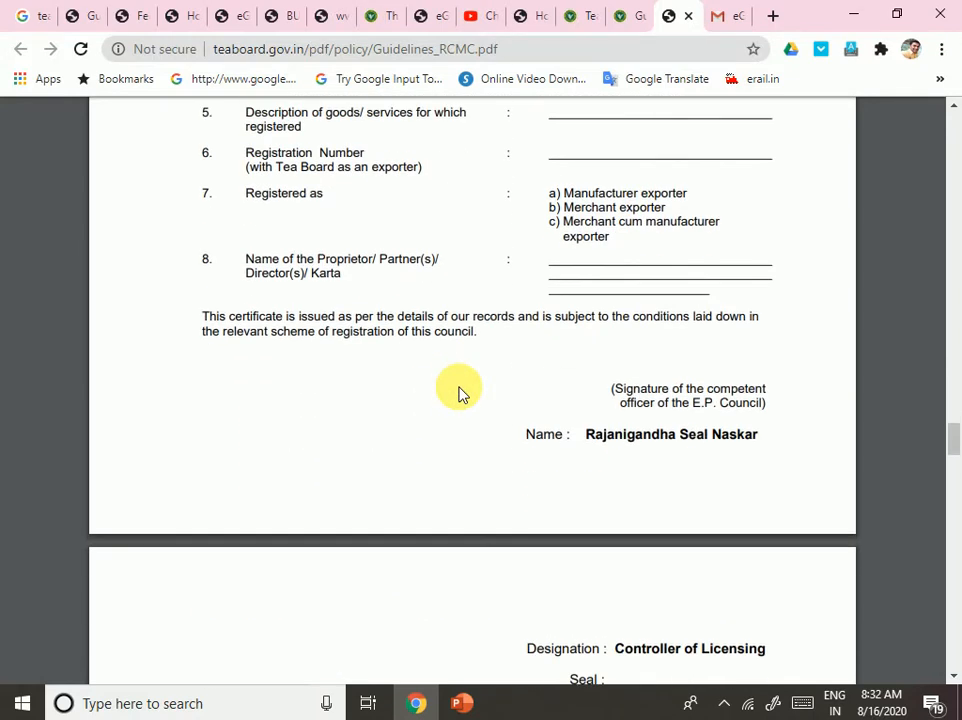
scroll(460, 395, "down", 5)
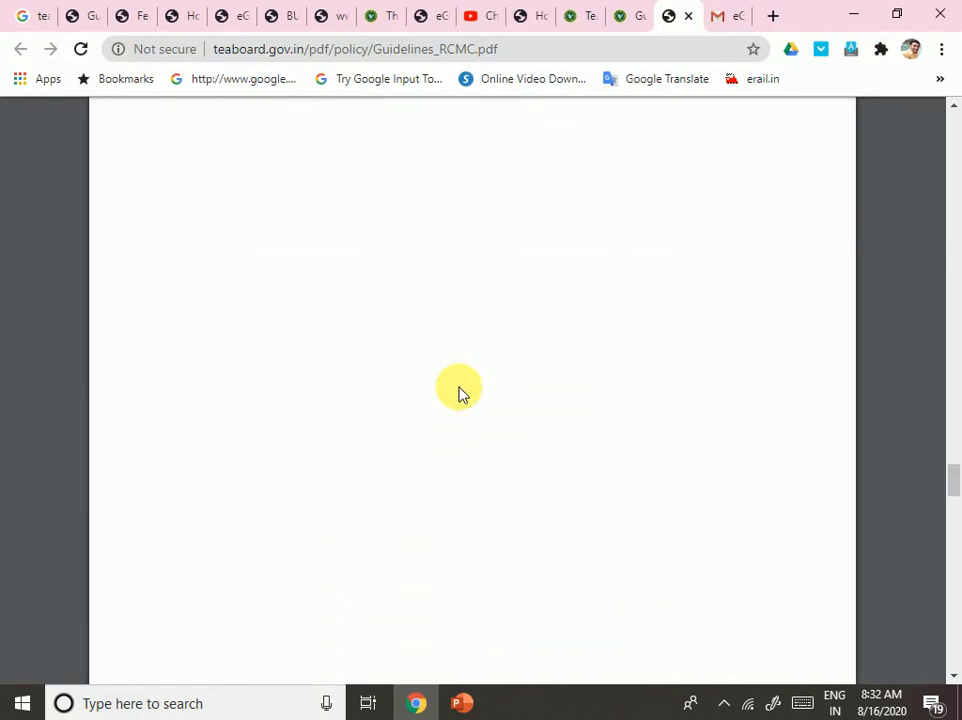
scroll(460, 395, "down", 2)
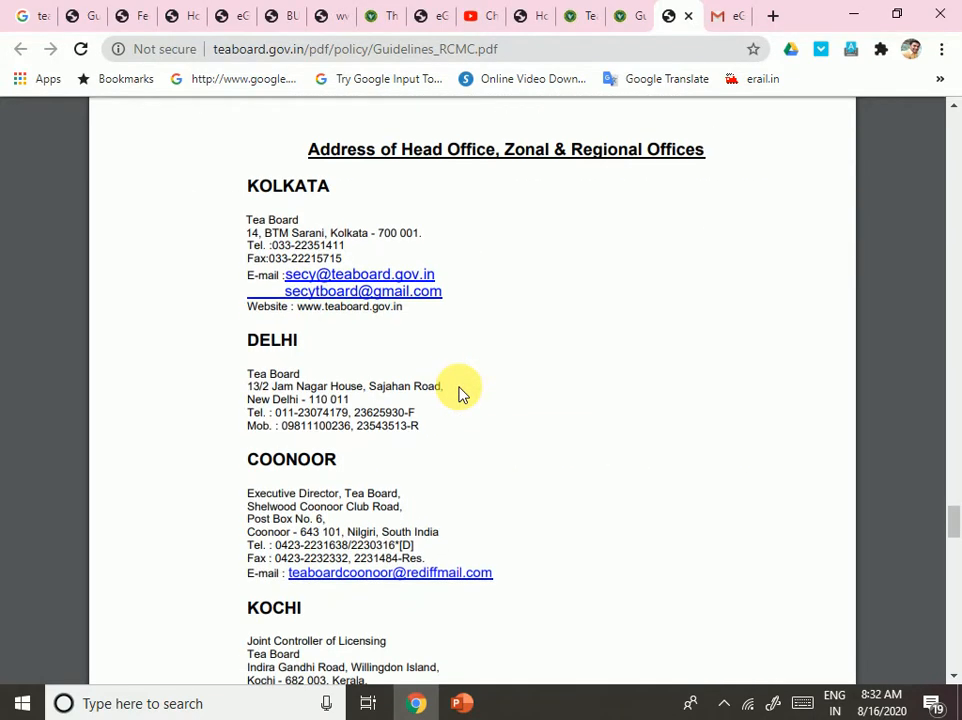
Scroll back up to Annexure-A, then return to the Tea Board guideline documents tab.
scroll(460, 395, "up", 8)
scroll(460, 395, "up", 3)
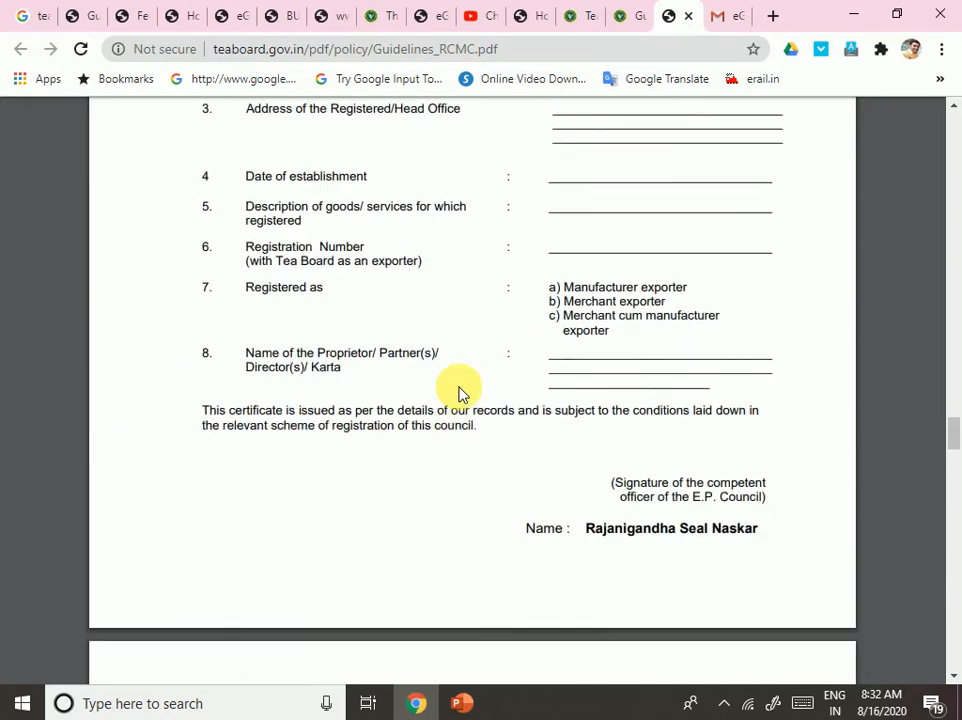
scroll(460, 395, "up", 1)
scroll(460, 395, "down", 8)
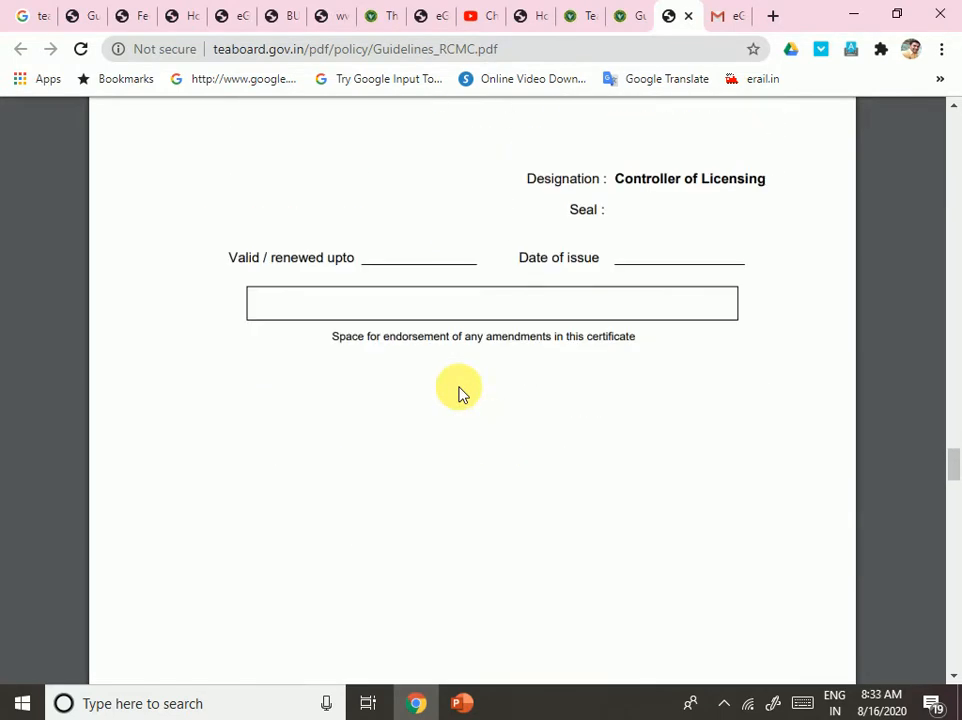
scroll(460, 395, "down", 15)
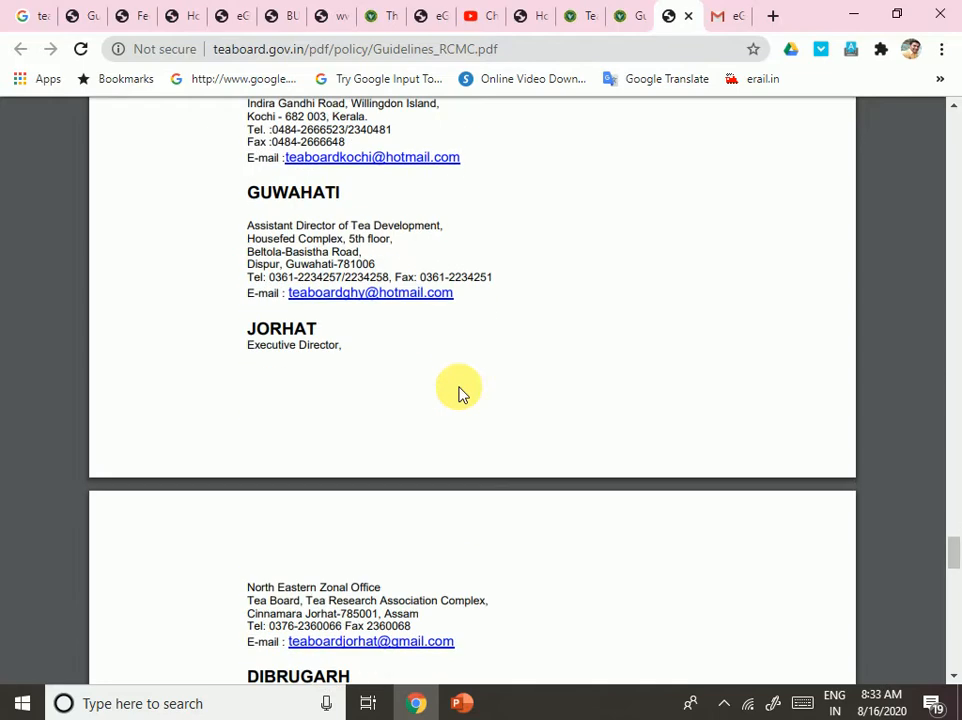
scroll(460, 393, "down", 12)
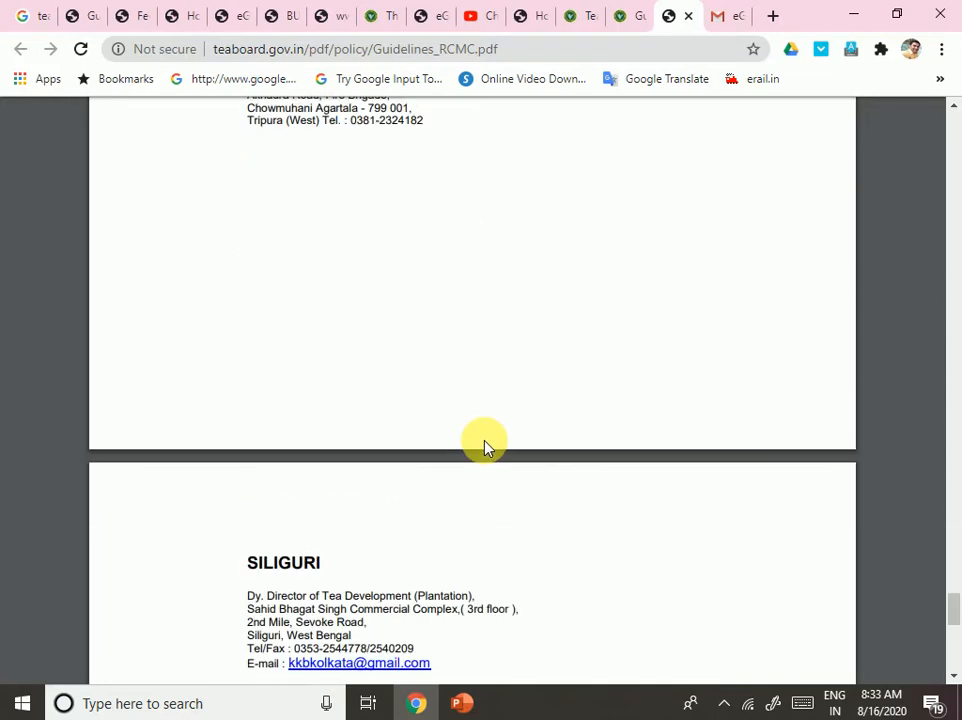
scroll(687, 380, "up", 20)
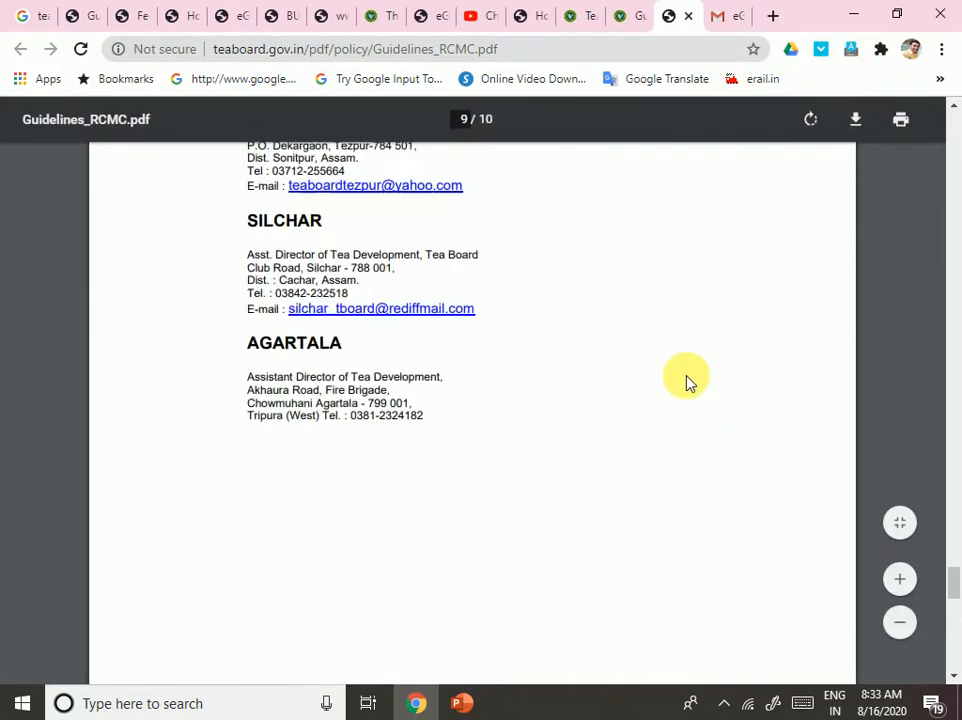
scroll(687, 380, "up", 20)
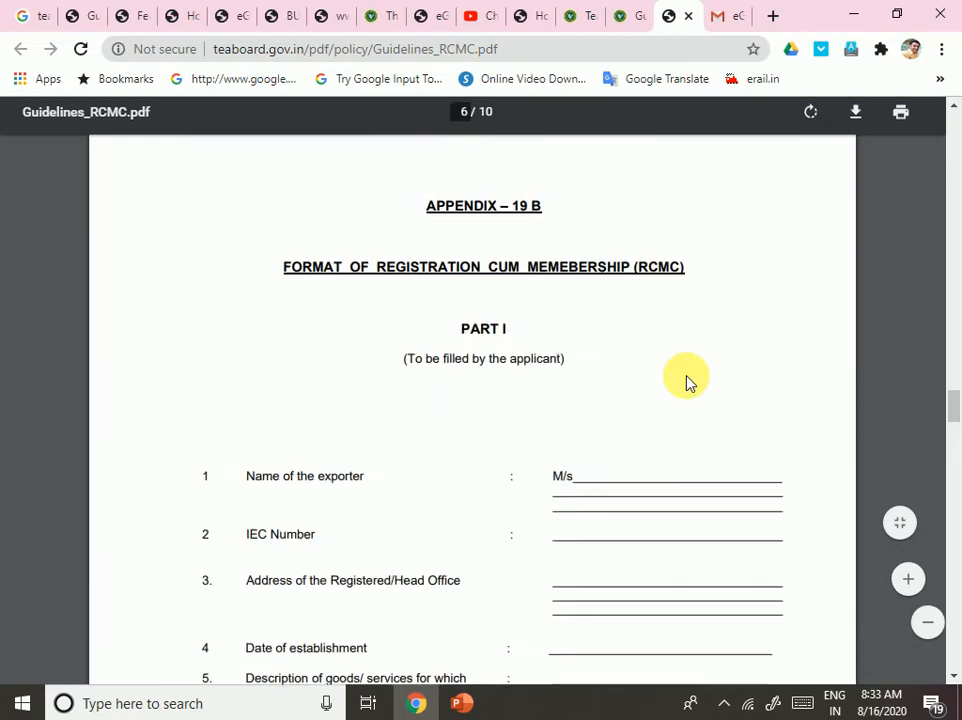
scroll(687, 380, "up", 20)
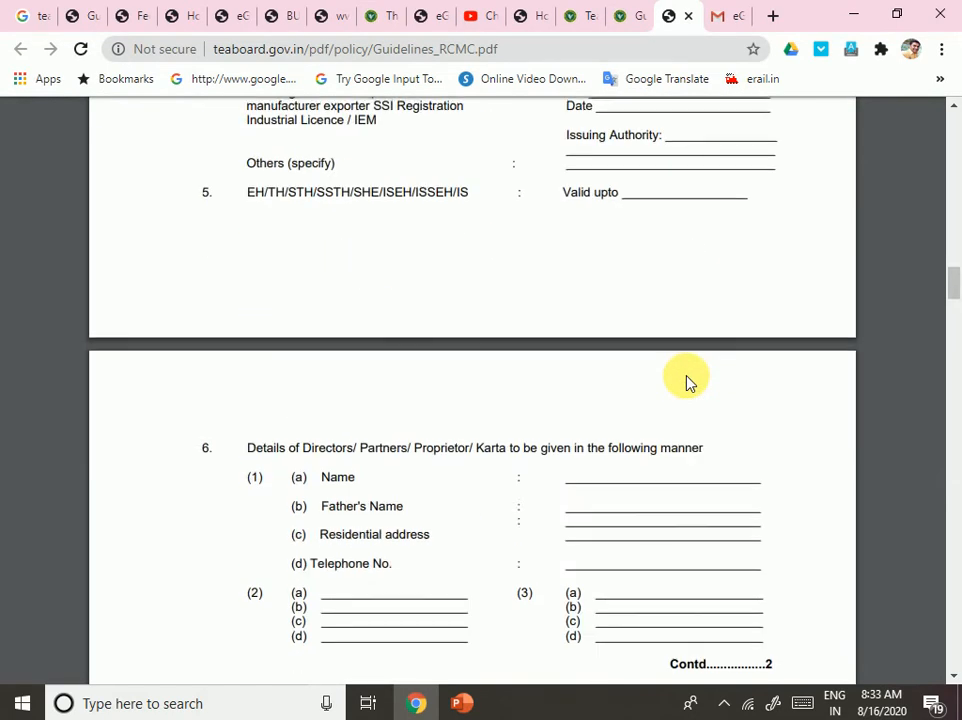
scroll(687, 380, "up", 10)
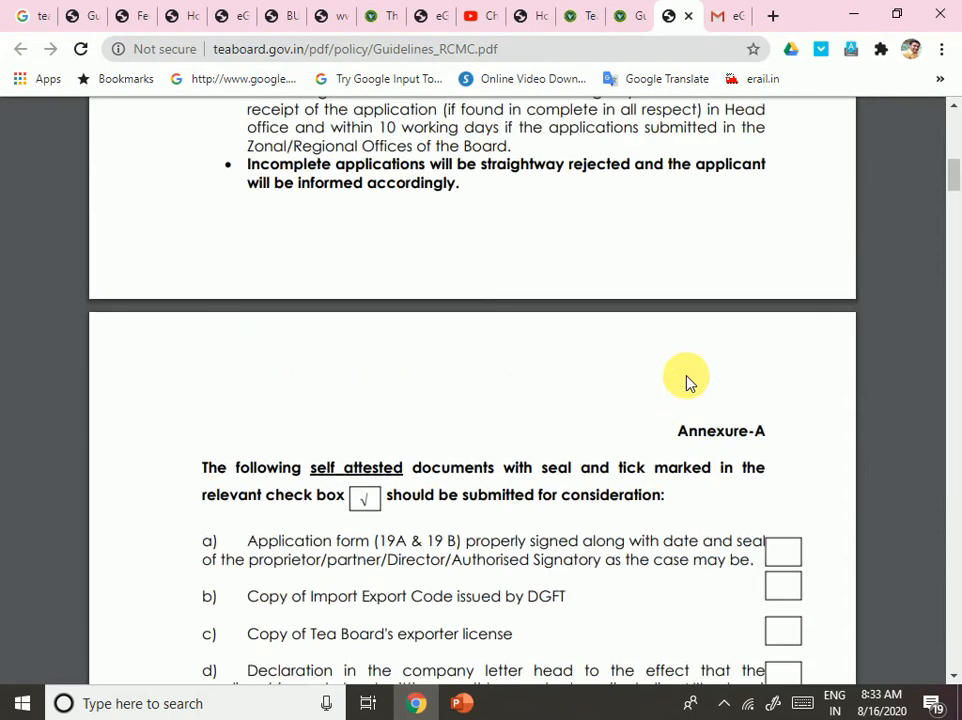
scroll(630, 455, "down", 1)
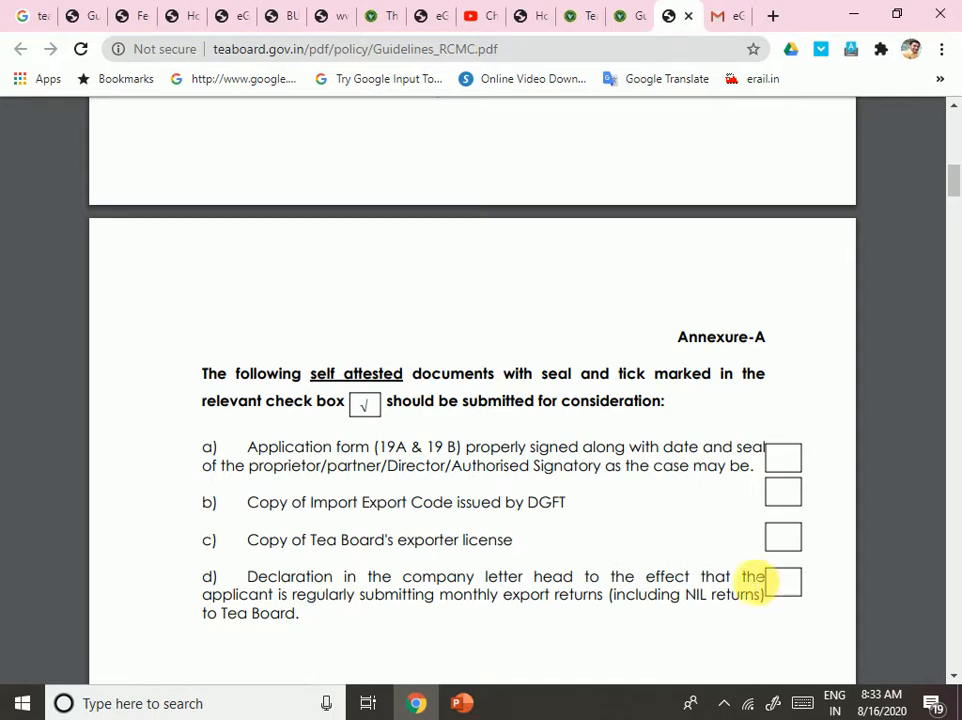
left_click(620, 18)
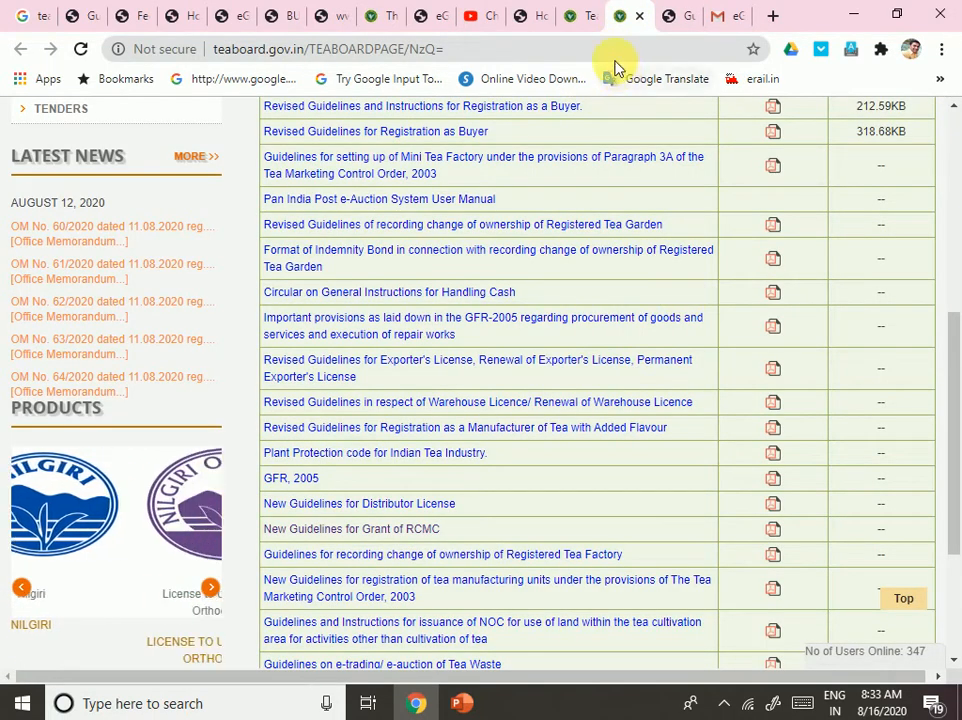
In the licensing portal tab, choose Apply for License/Registration from the License/Registration menu.
left_click(575, 14)
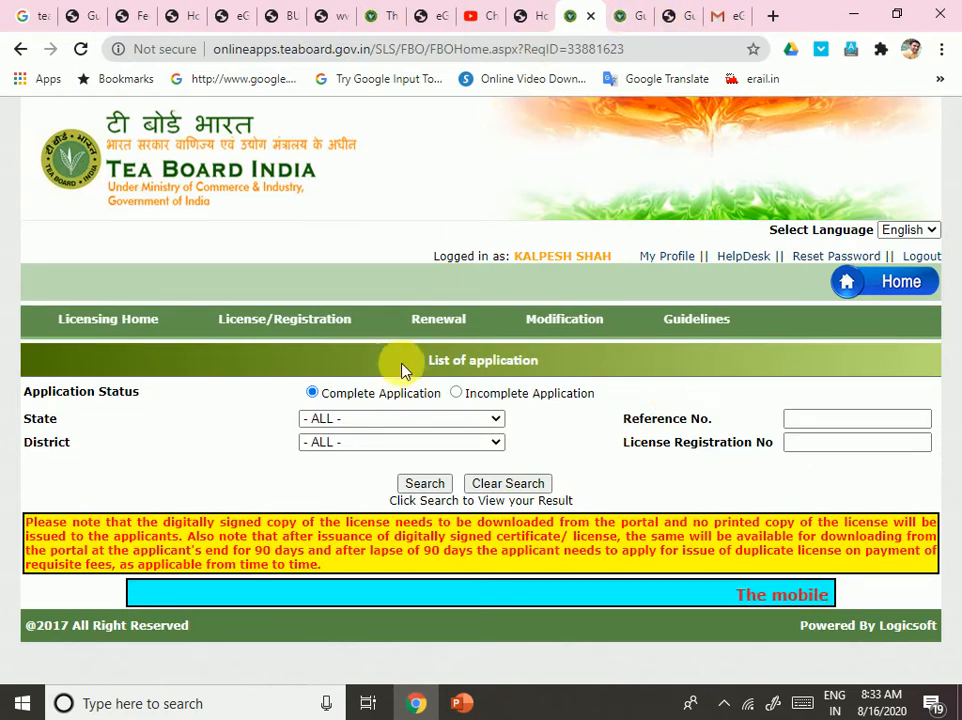
mouse_move(316, 326)
left_click(325, 350)
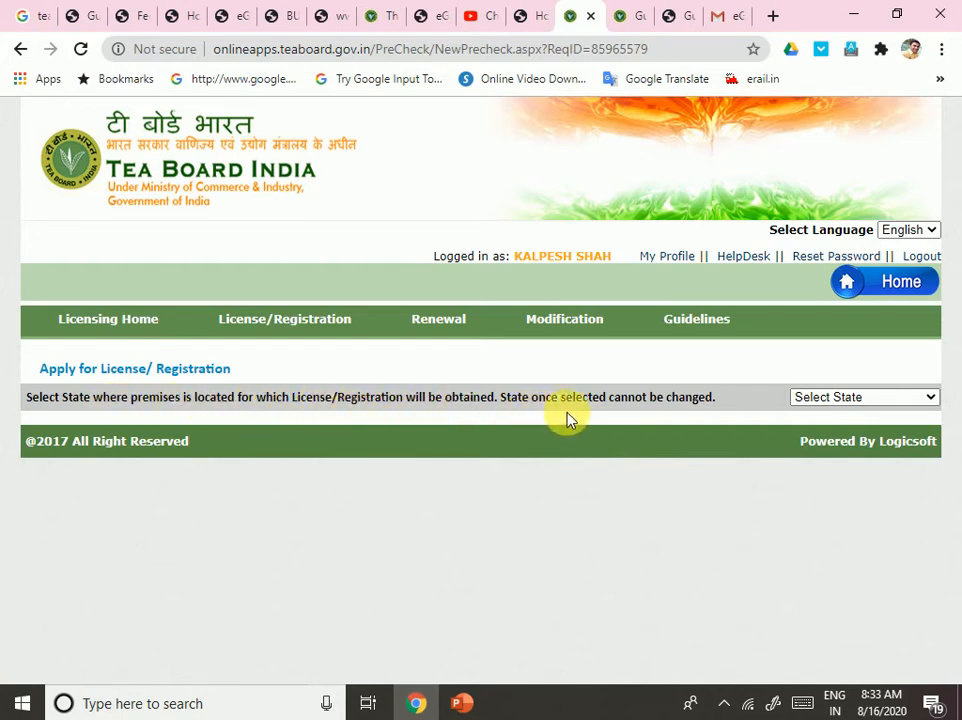
Select Gujarat as the premises state.
left_click(850, 399)
scroll(865, 290, "down", 1)
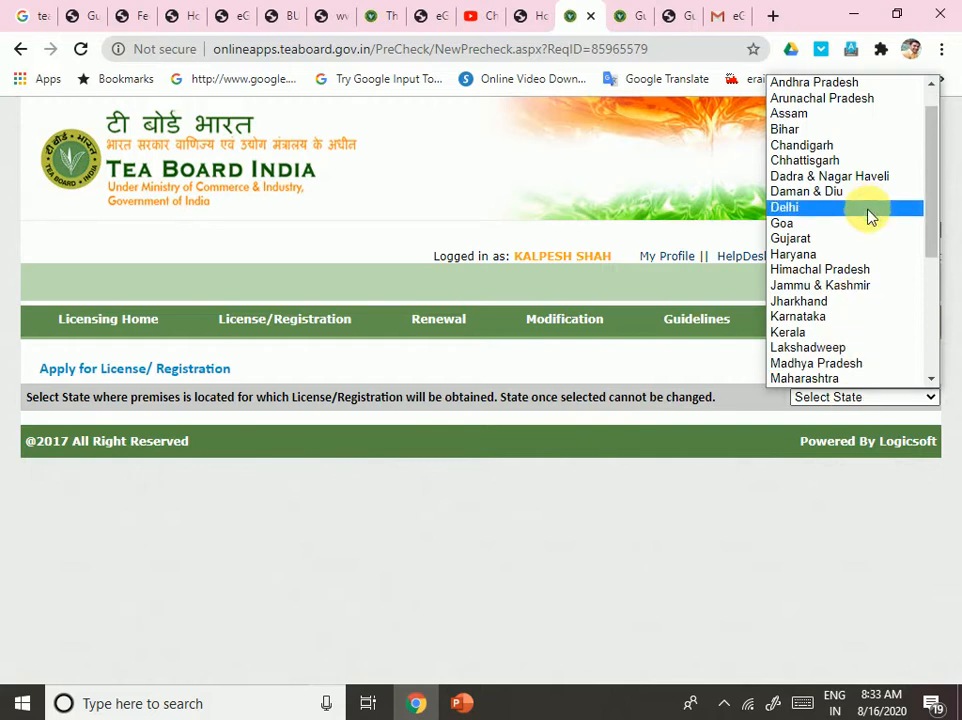
left_click(848, 241)
scroll(677, 480, "down", 3)
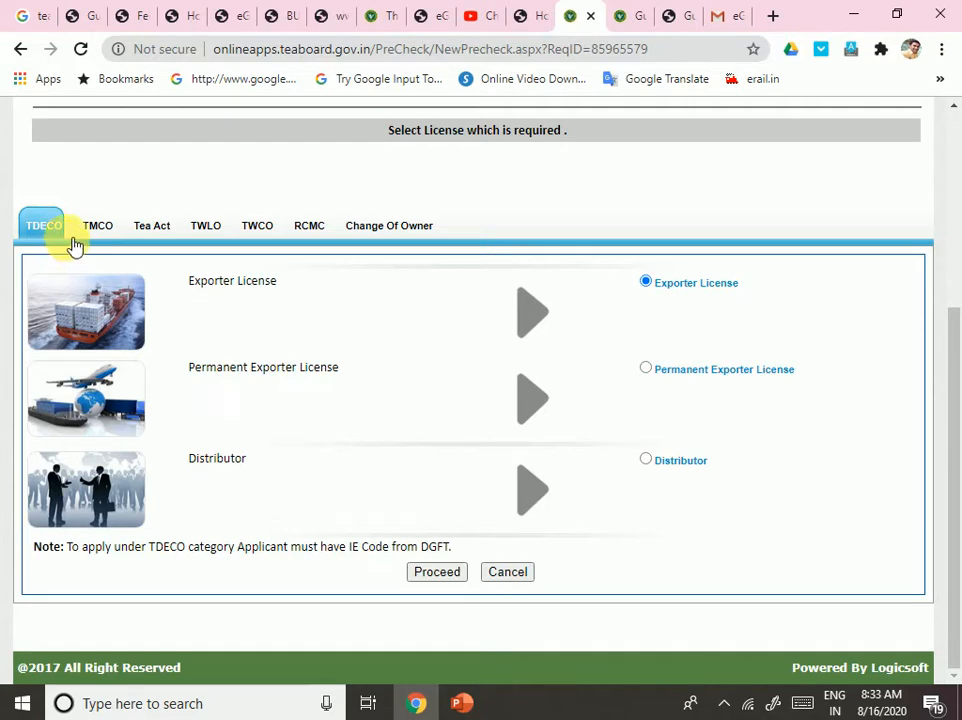
Browse the Tea Act, TWLO, TWCO, RCMC and Change Of Owner licences, then choose TDECO Exporter License.
left_click(163, 232)
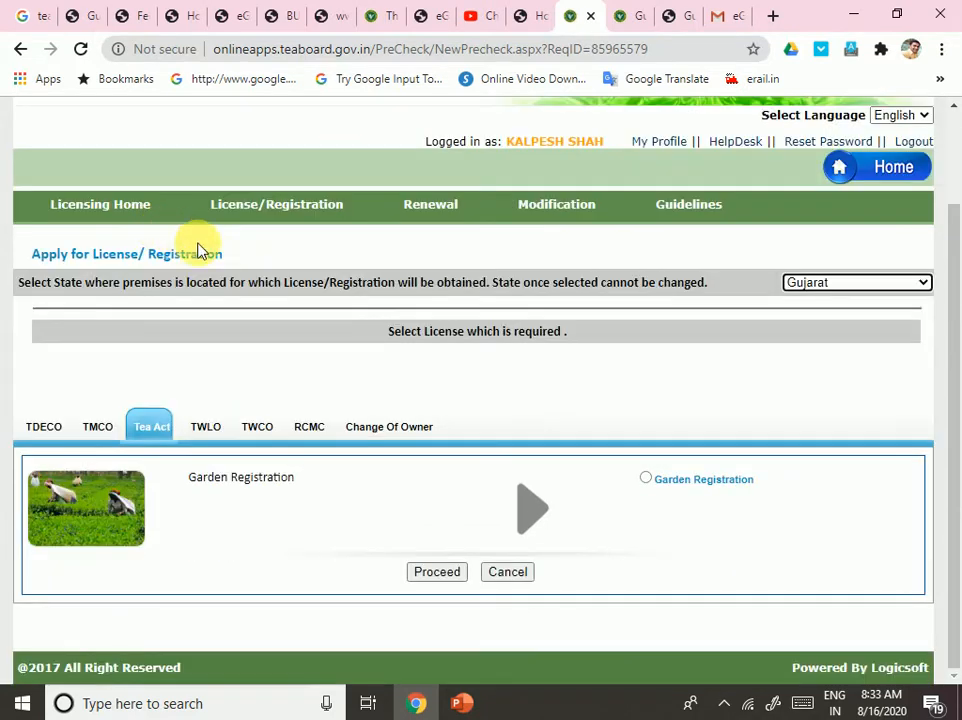
left_click(217, 438)
left_click(260, 437)
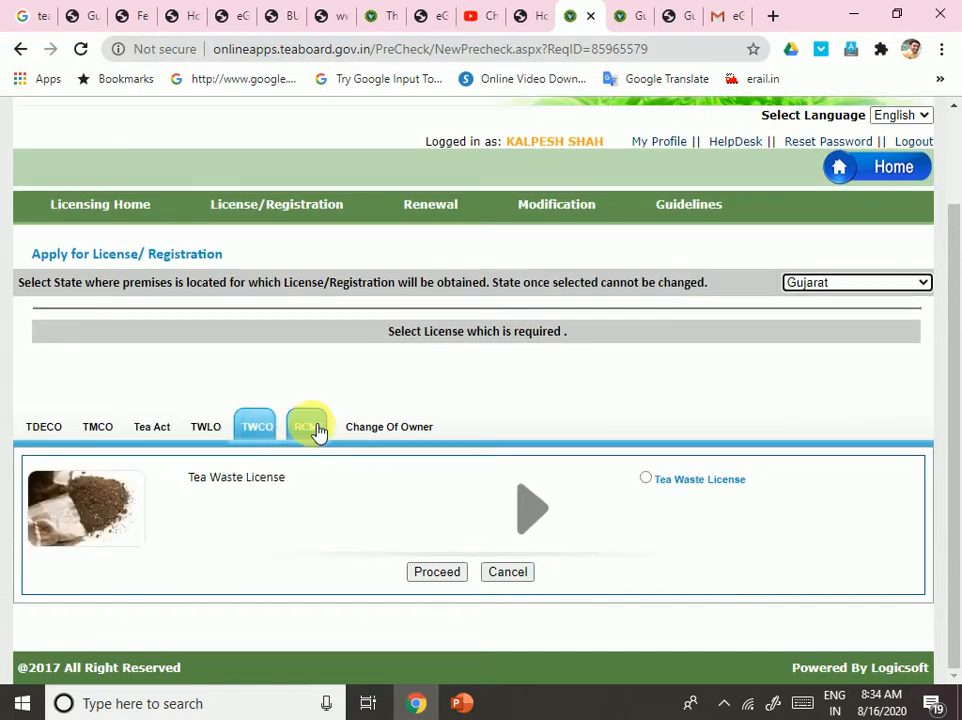
left_click(311, 432)
left_click(384, 438)
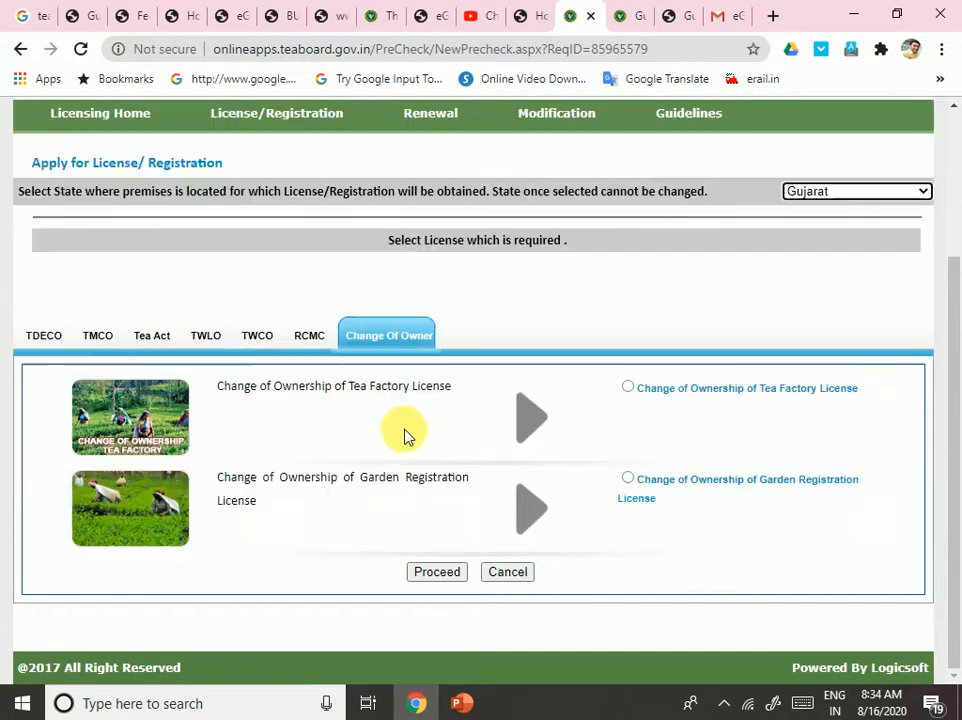
left_click(311, 338)
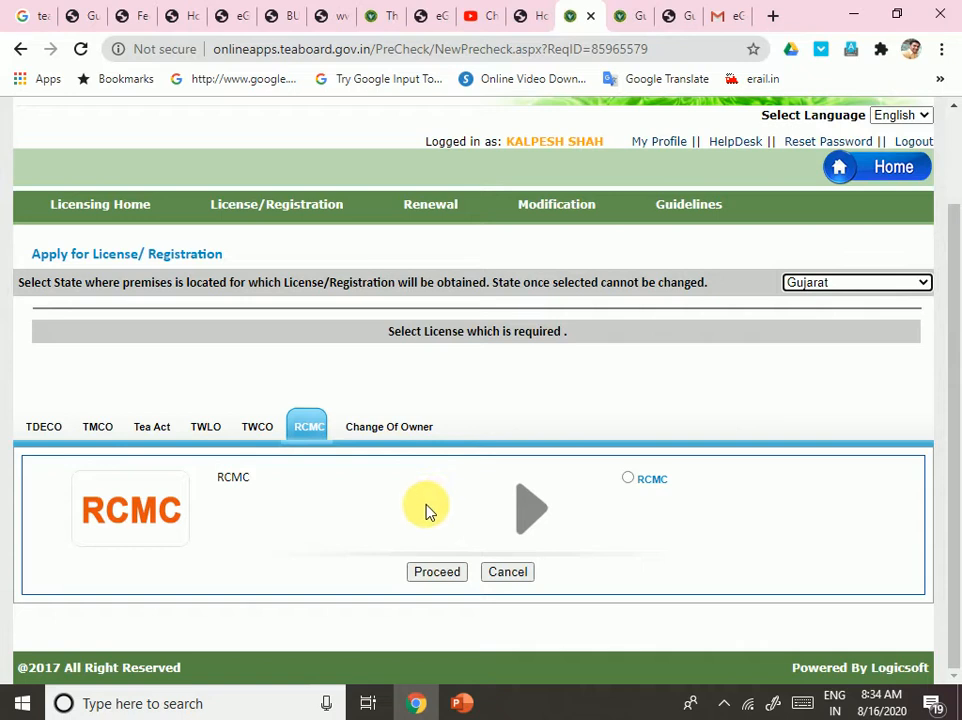
left_click(45, 432)
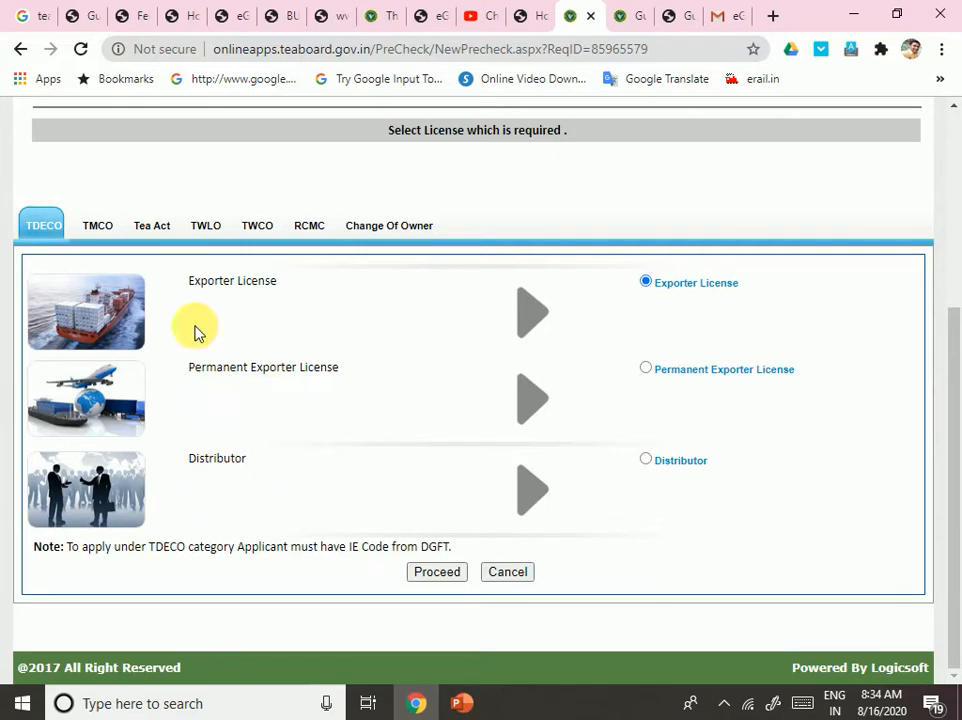
left_click(129, 16)
scroll(480, 455, "down", 1)
scroll(480, 455, "down", 2)
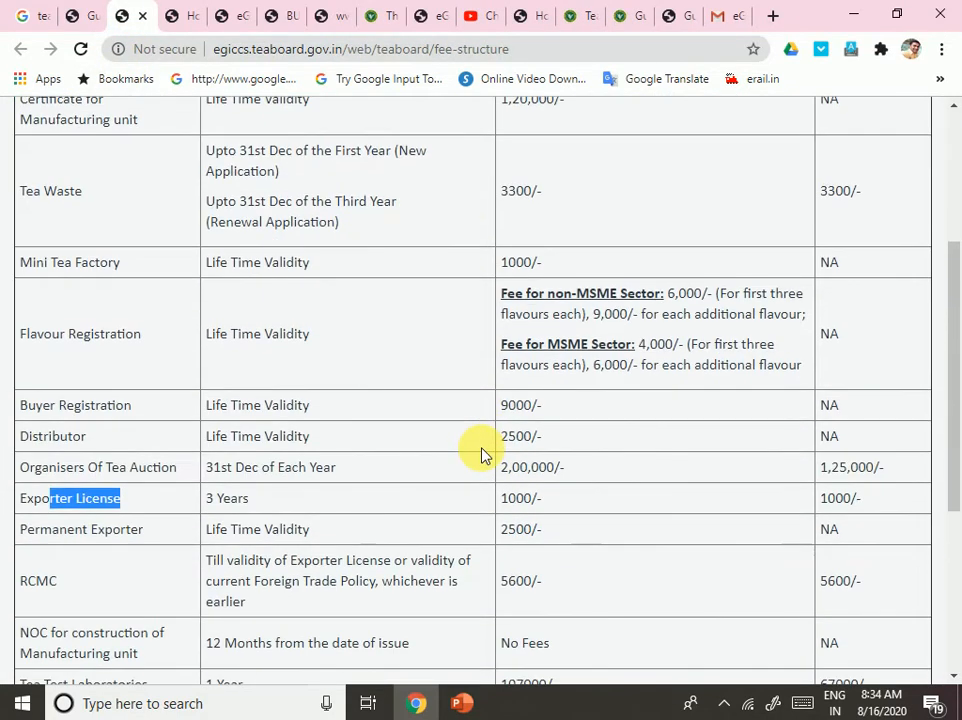
double_click(513, 500)
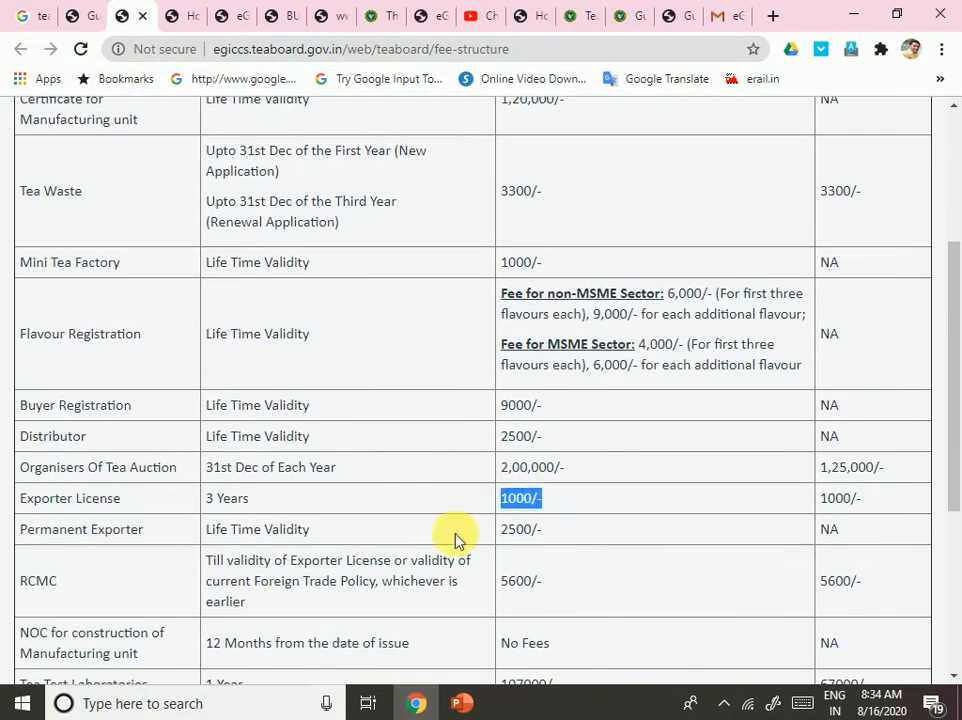
left_click_drag(127, 533, 535, 533)
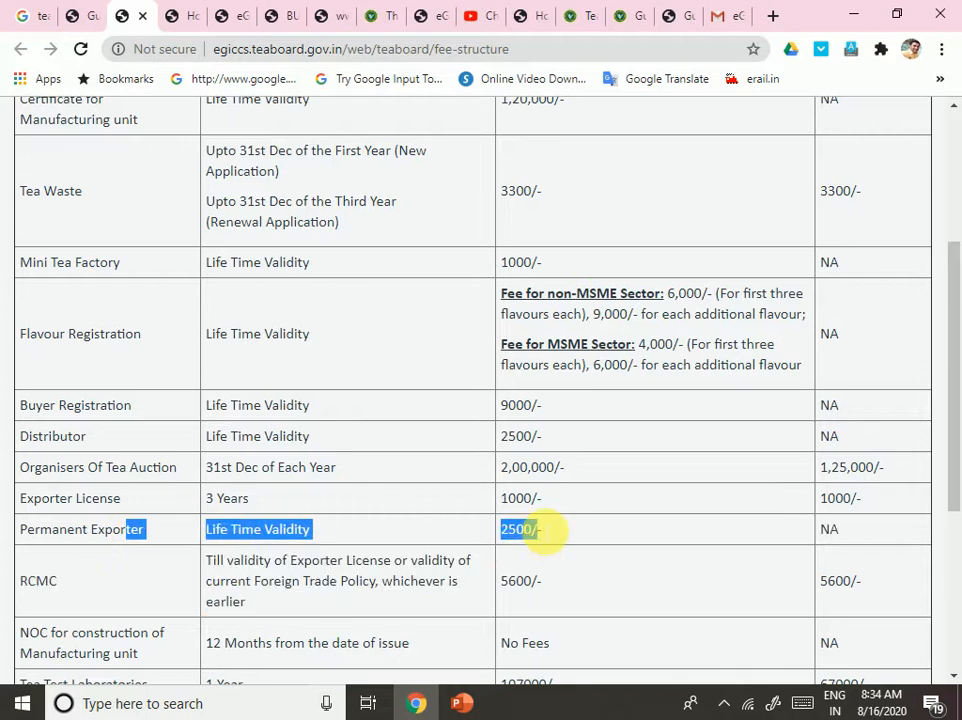
left_click(543, 577)
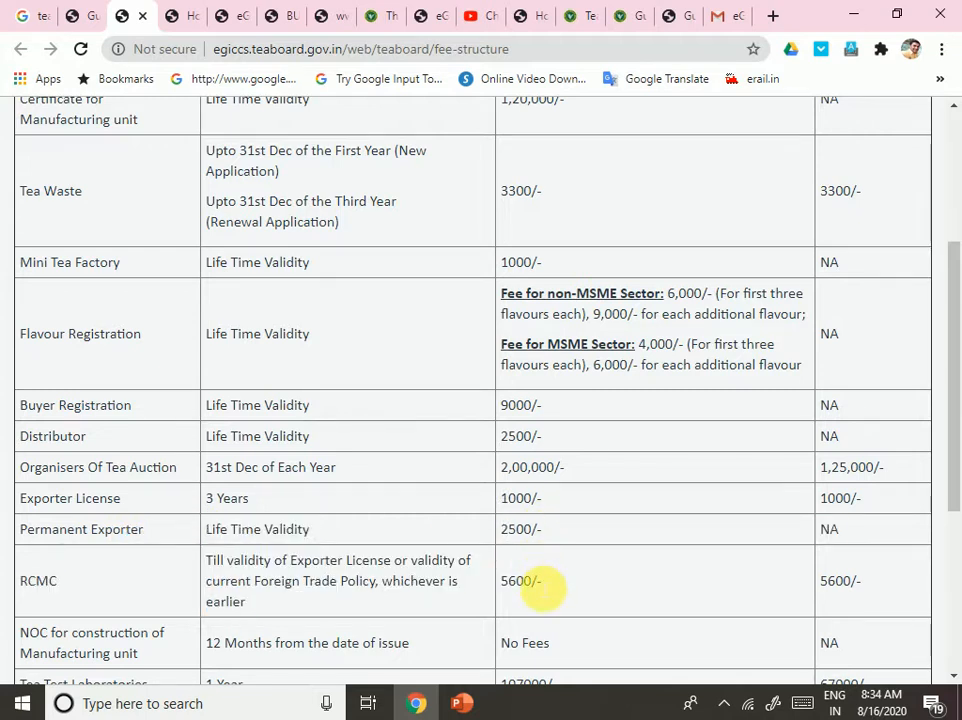
scroll(378, 522, "up", 3)
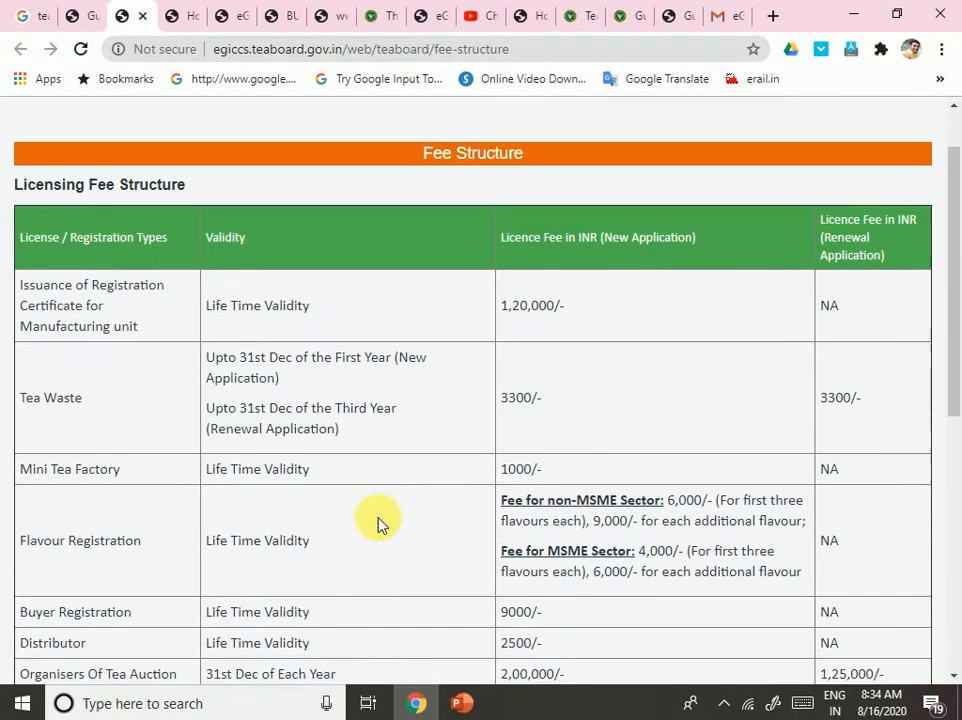
scroll(509, 522, "down", 3)
scroll(519, 529, "down", 4)
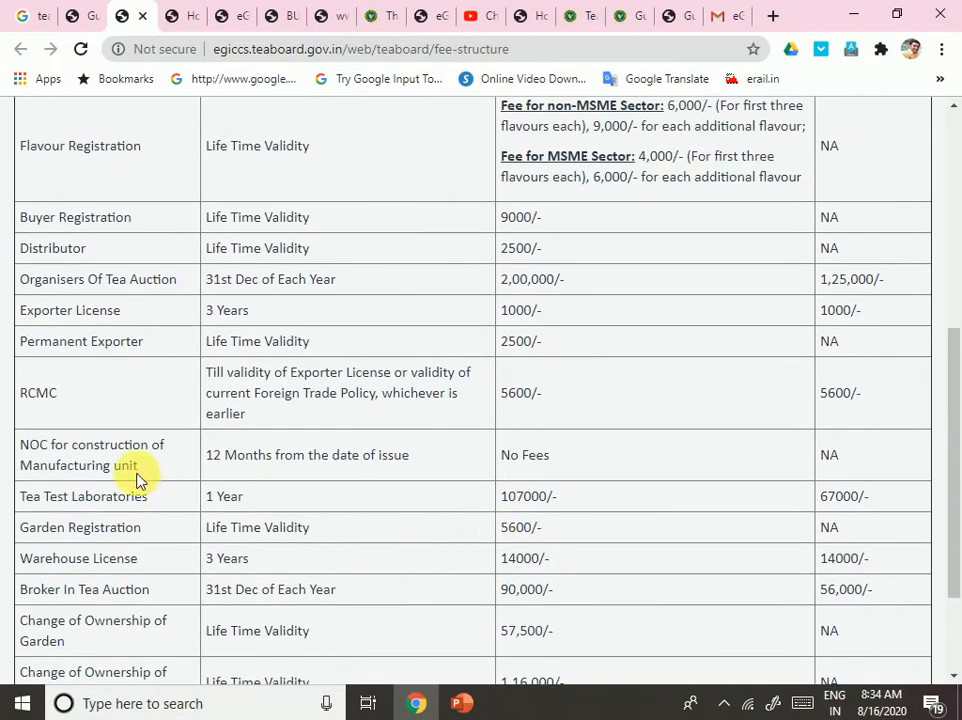
left_click_drag(30, 400, 322, 402)
left_click(462, 412)
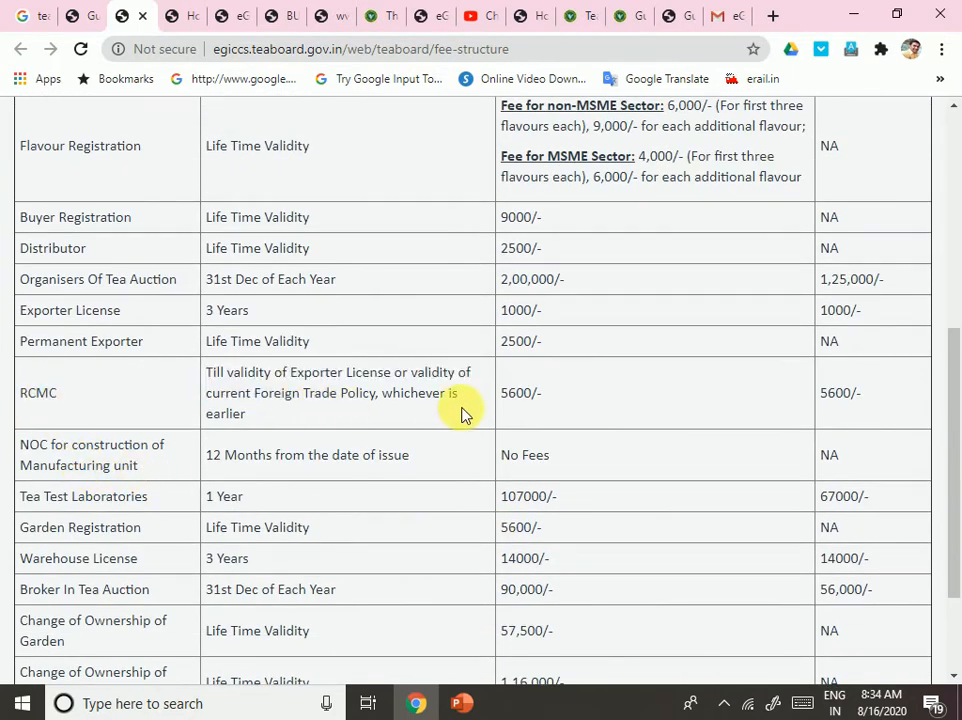
left_click_drag(213, 380, 300, 393)
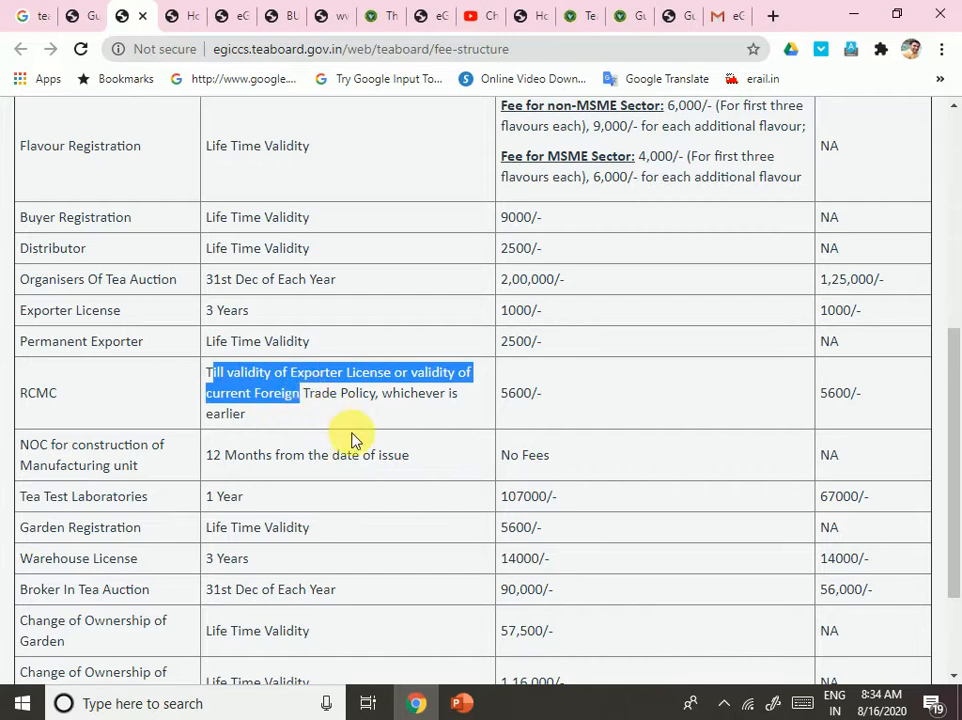
scroll(339, 425, "up", 1)
left_click(272, 490)
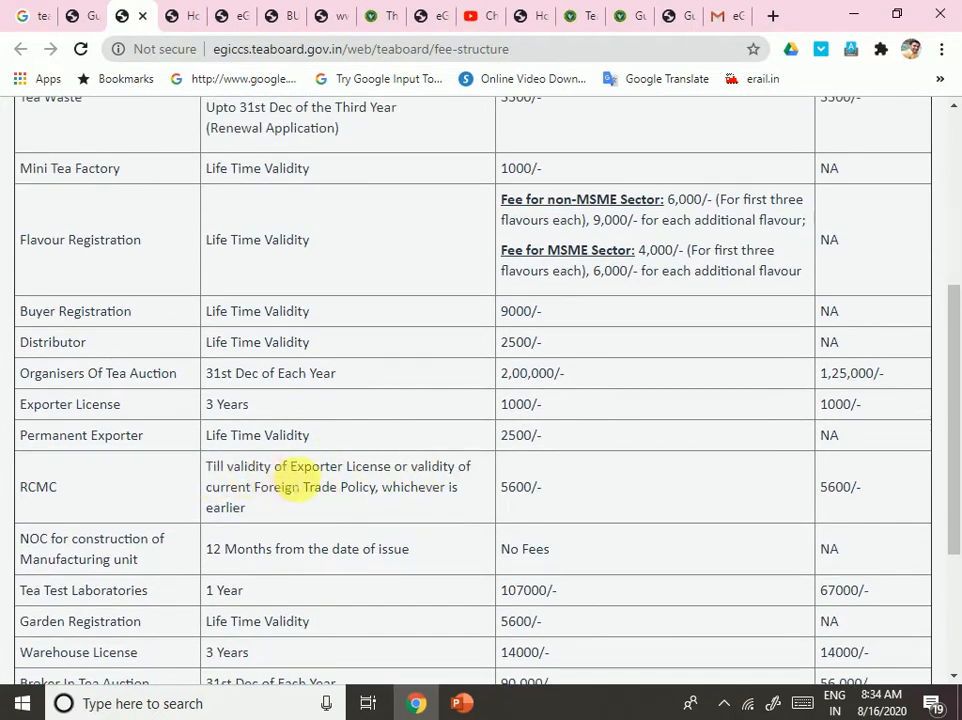
left_click_drag(291, 478, 397, 468)
left_click(268, 505)
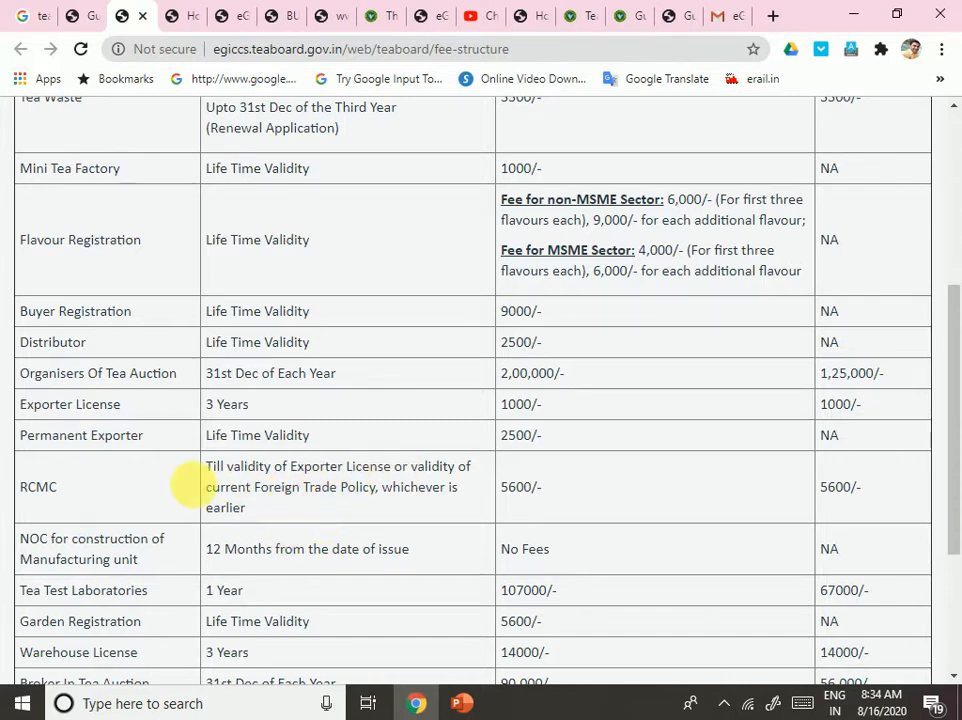
scroll(477, 354, "up", 4)
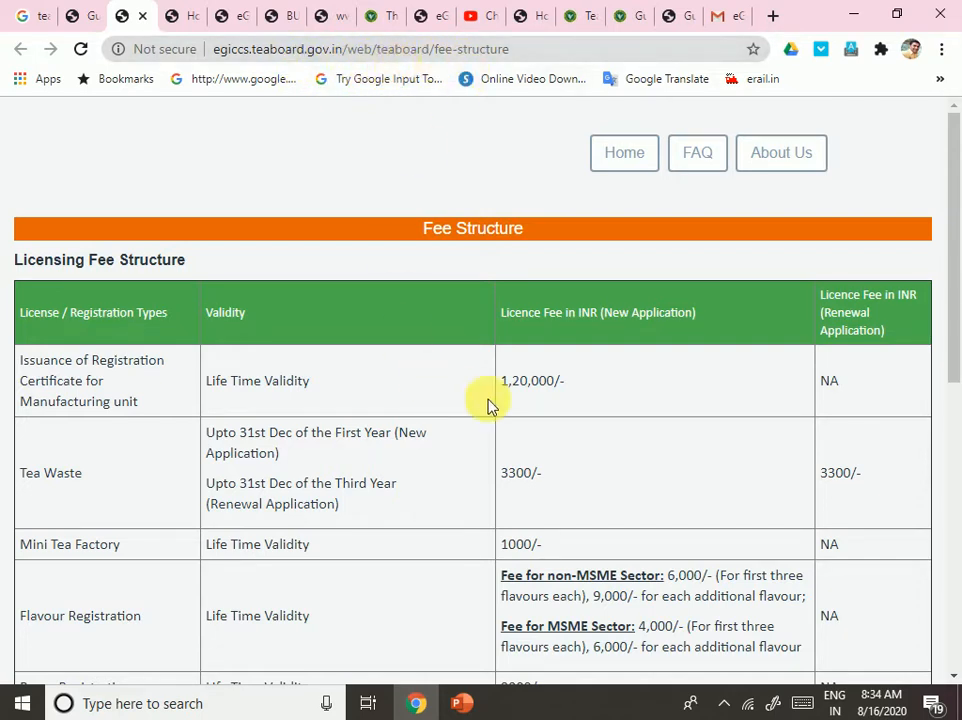
scroll(533, 400, "down", 5)
scroll(539, 400, "up", 10)
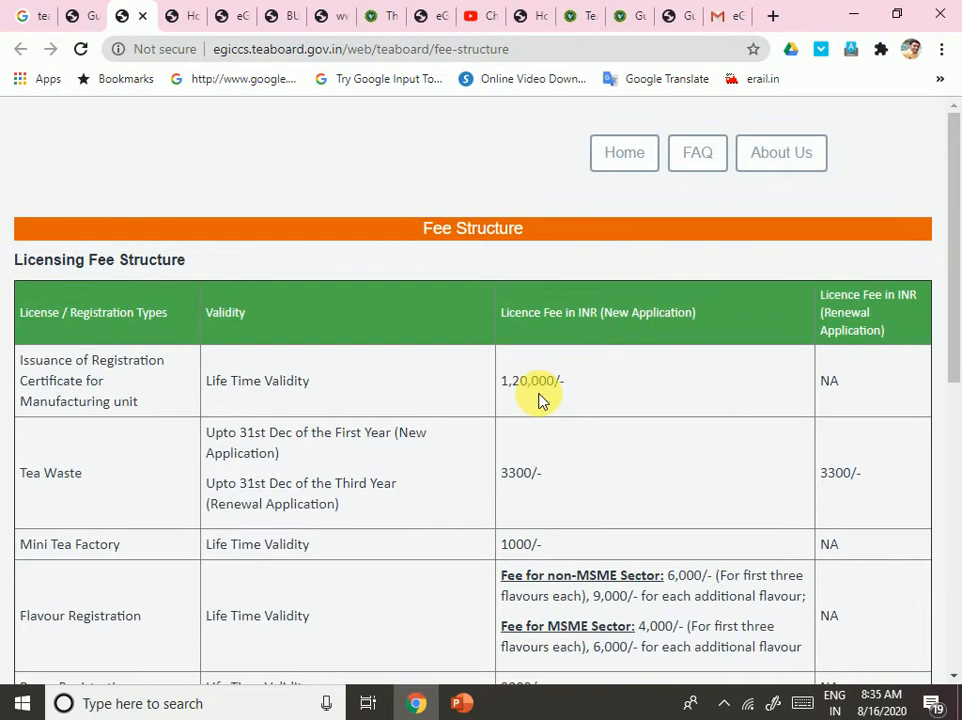
scroll(640, 260, "down", 3)
scroll(734, 281, "up", 3)
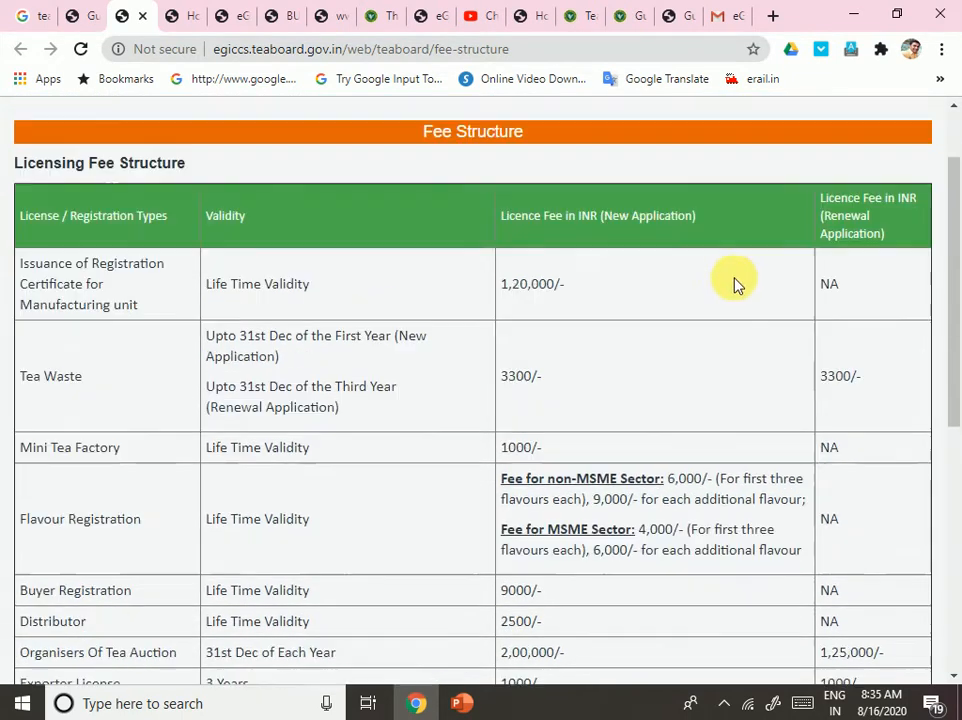
Open the eGICCS FAQ and read down to Ques 10 and 11 on renewals and credentials.
left_click(703, 162)
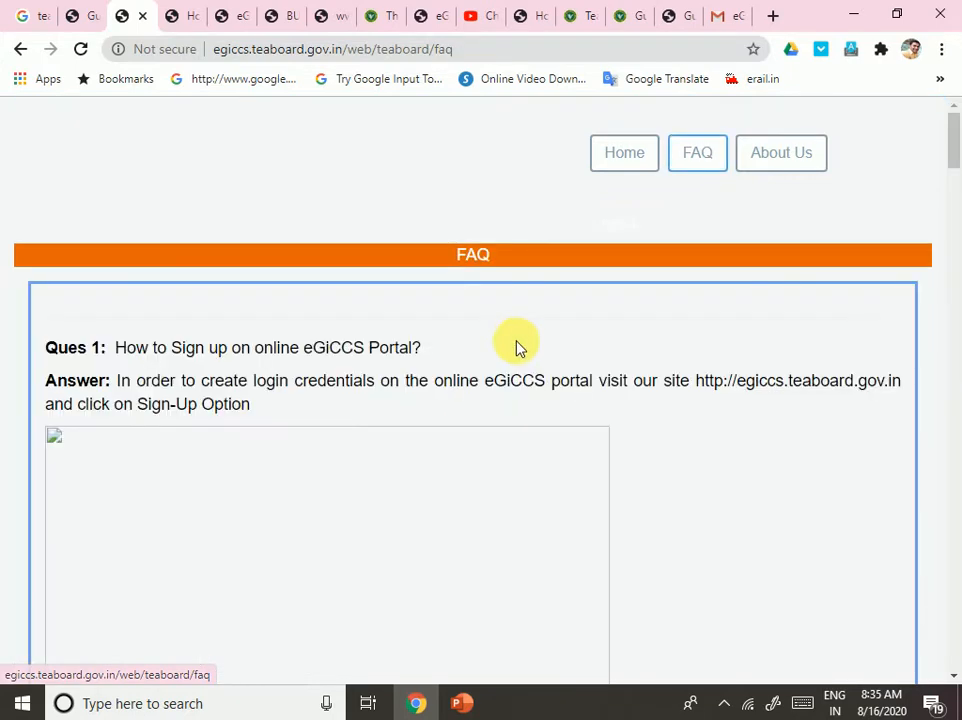
scroll(503, 355, "down", 10)
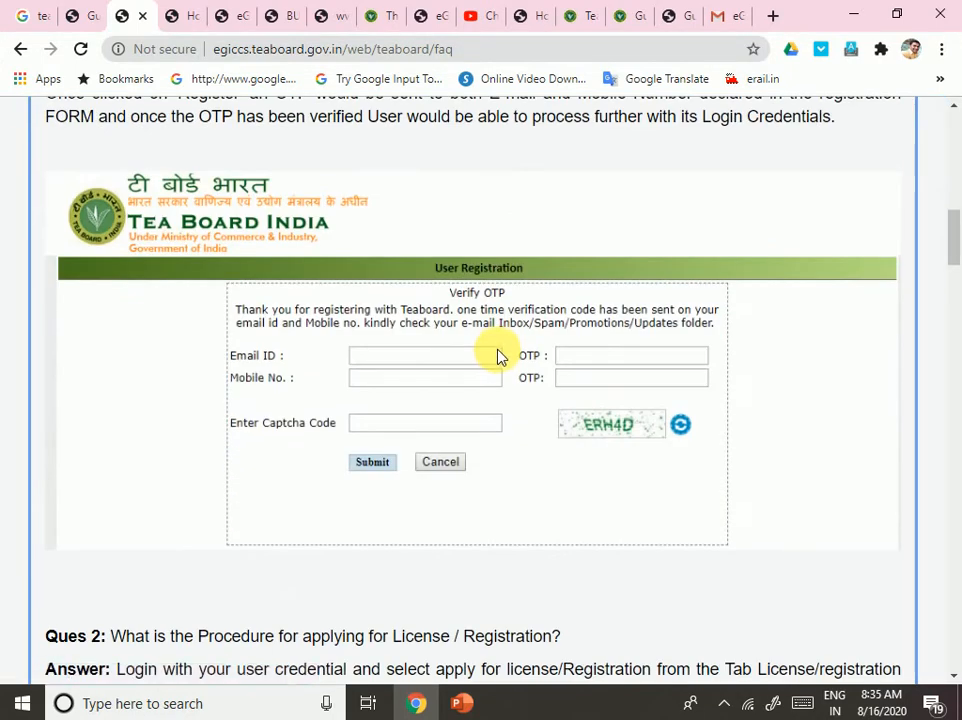
scroll(498, 352, "down", 10)
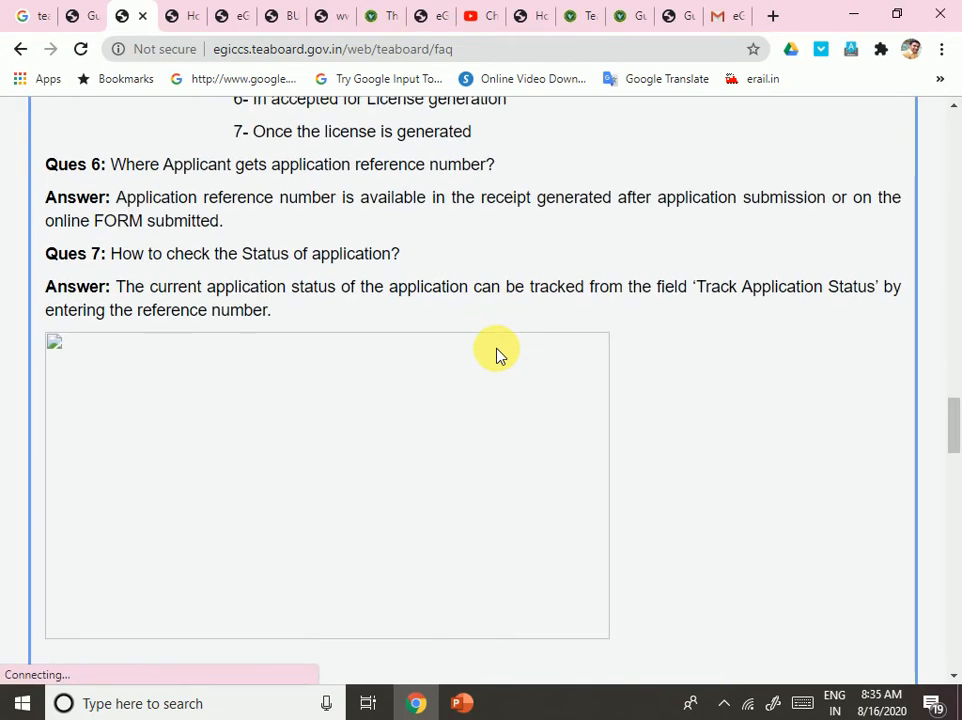
scroll(498, 352, "down", 10)
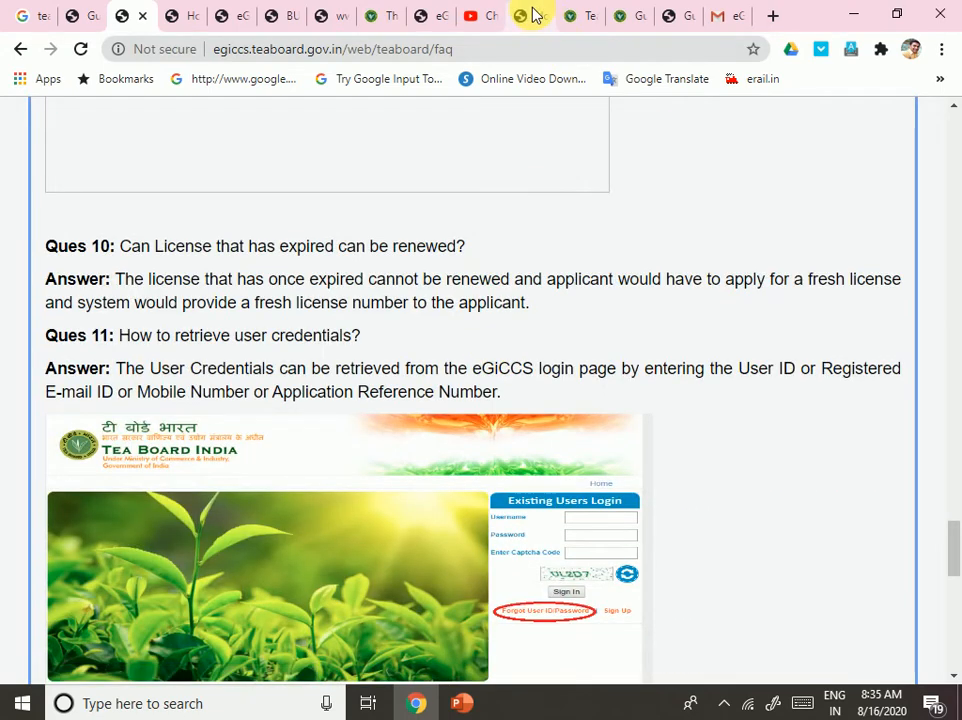
left_click(524, 18)
On the licence-selection tab, review the licences in the TMCO category.
left_click(575, 17)
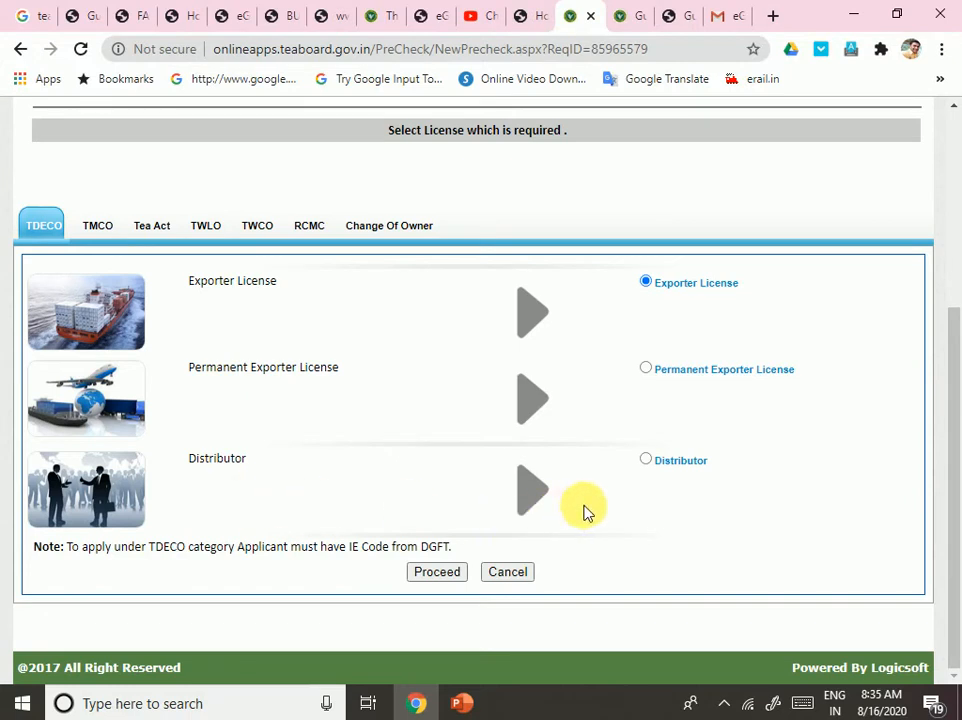
left_click(108, 229)
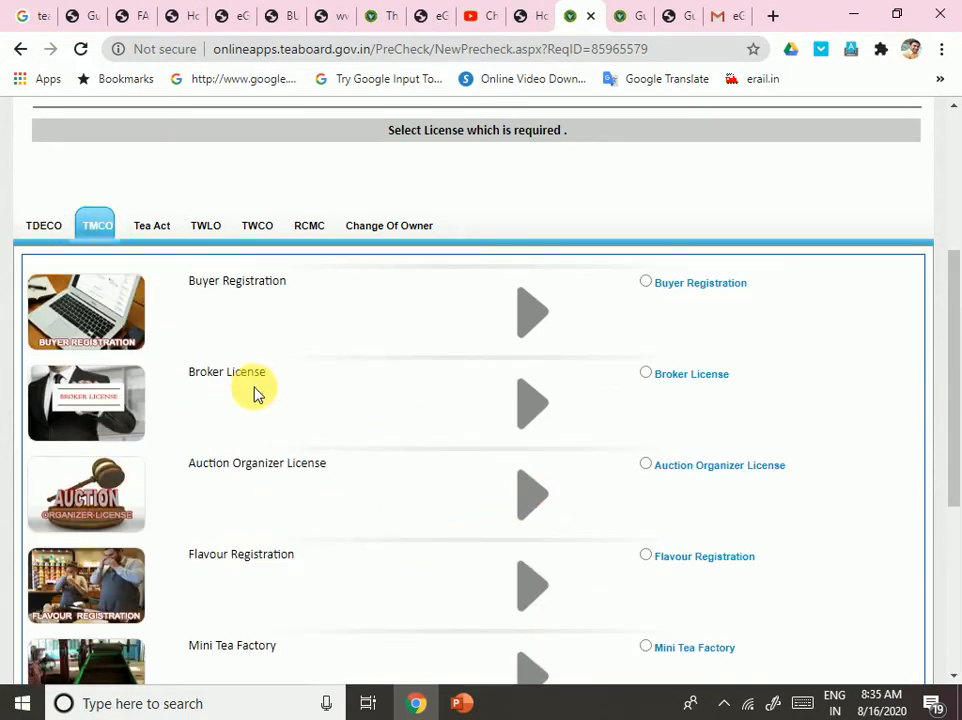
scroll(352, 465, "down", 4)
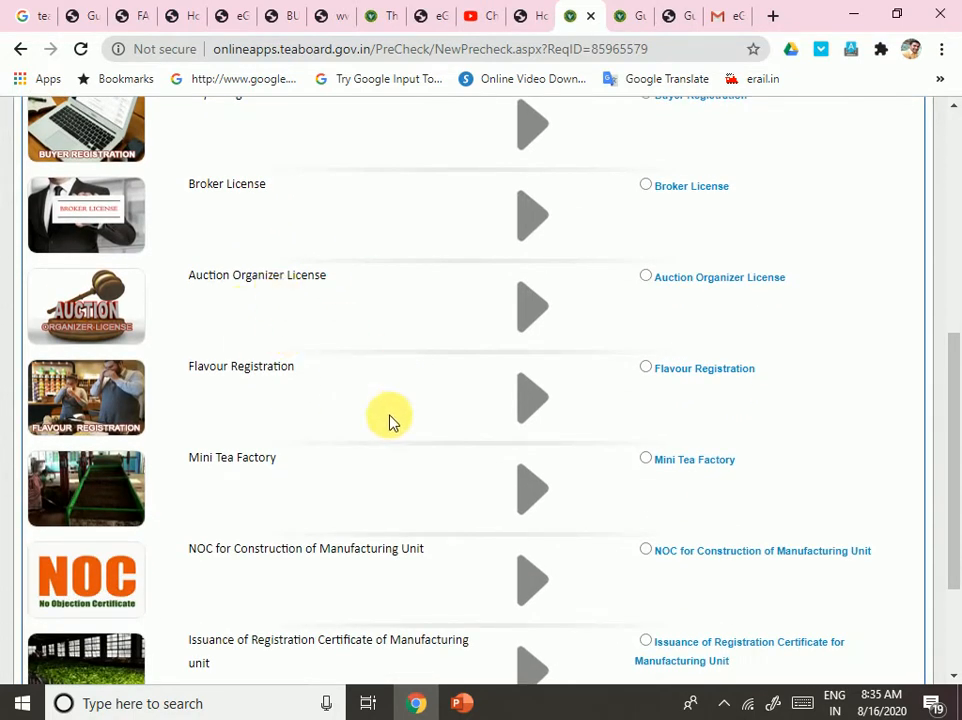
scroll(417, 410, "down", 2)
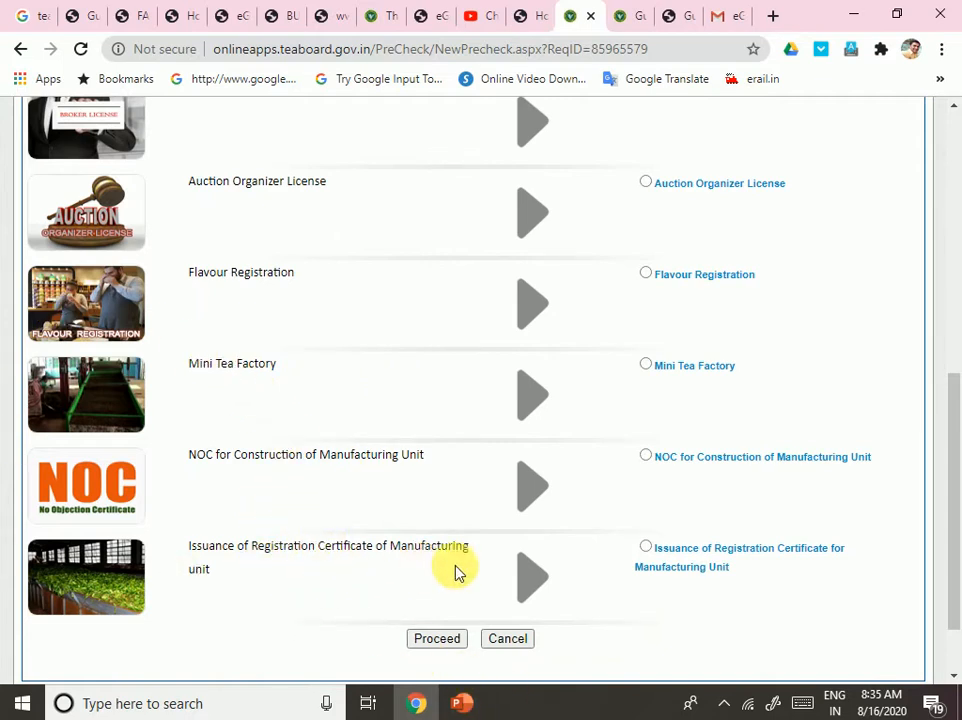
scroll(515, 455, "up", 6)
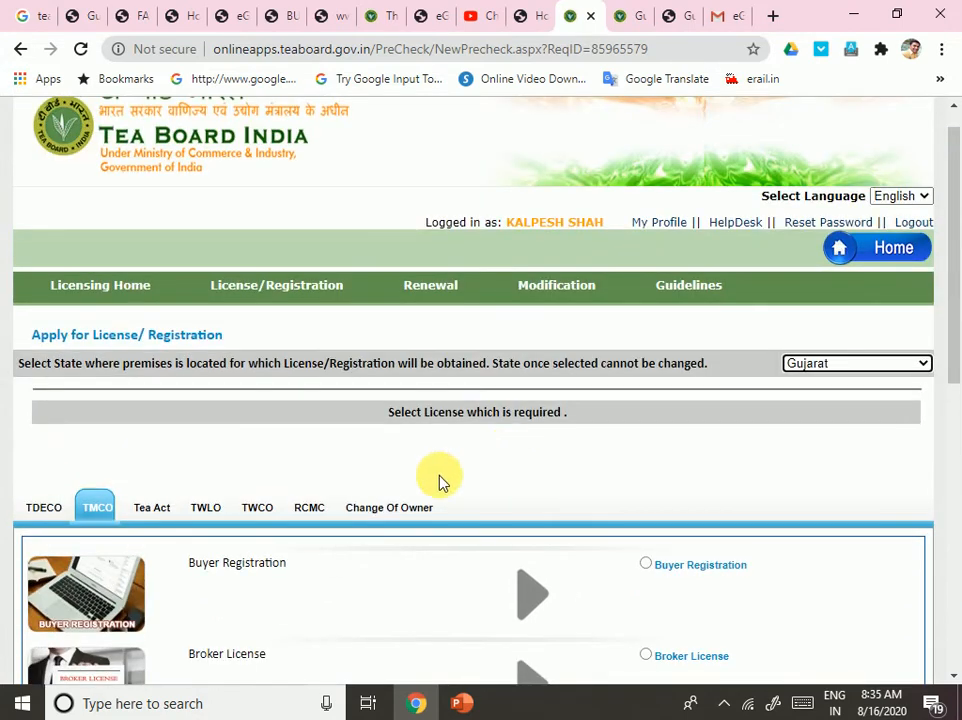
scroll(352, 510, "down", 2)
Review the Tea Act, TWLO, TWCO, RCMC and Change Of Owner licences, then reselect TDECO Exporter License.
left_click(152, 330)
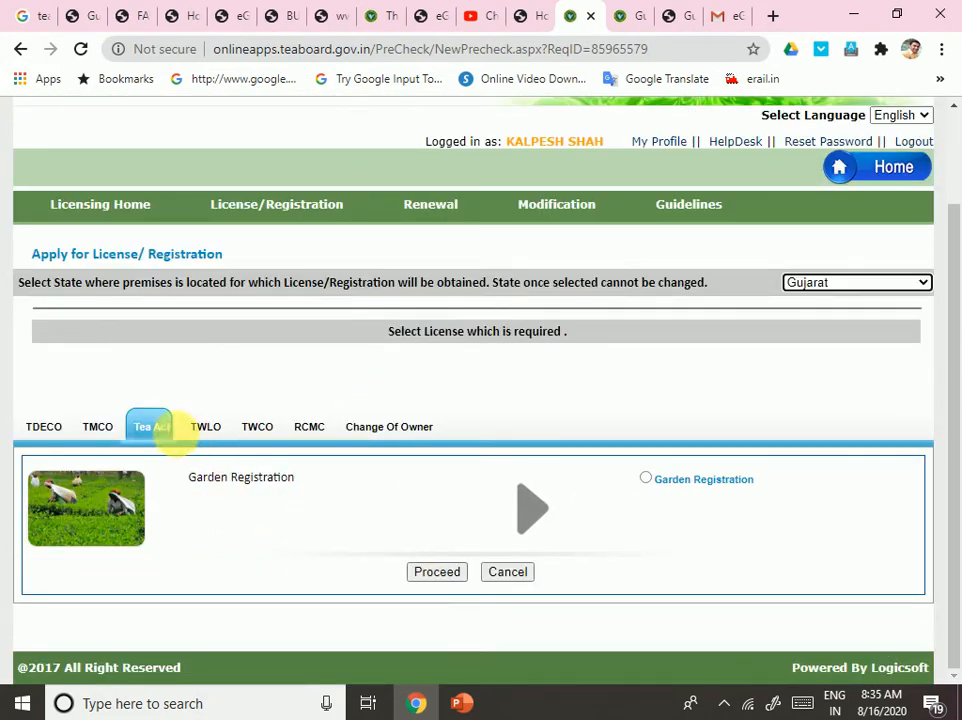
left_click(205, 430)
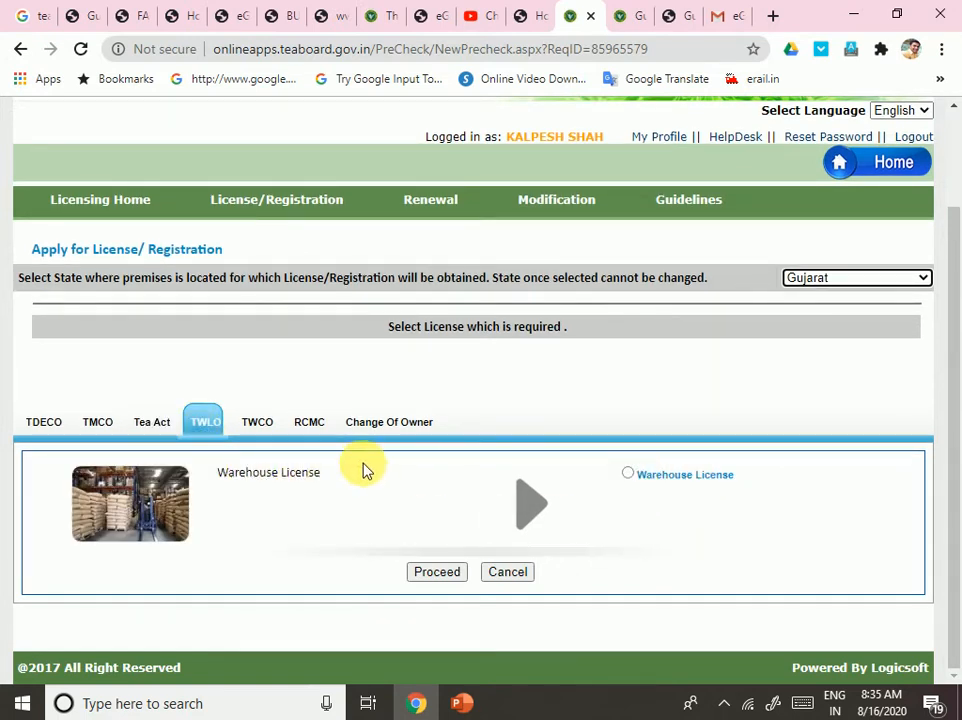
left_click(257, 422)
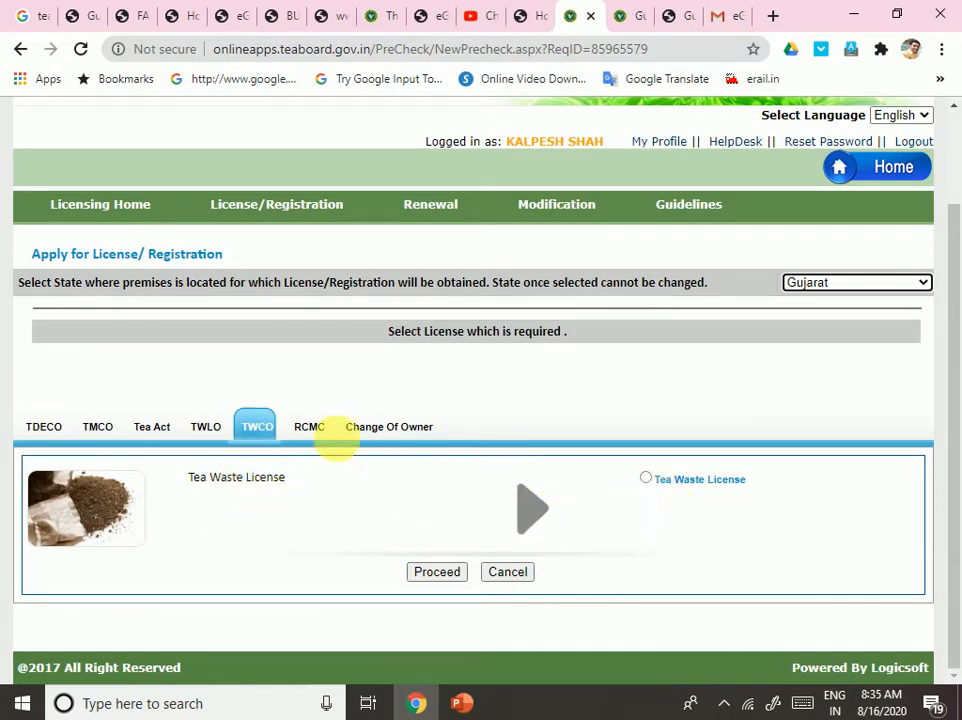
left_click(305, 428)
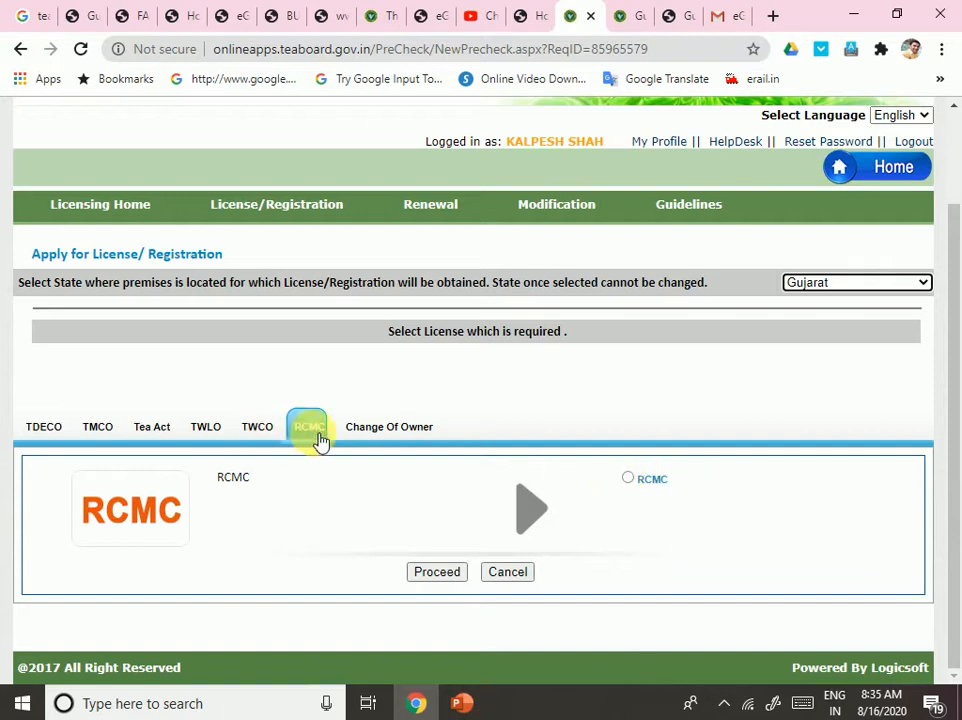
left_click(386, 428)
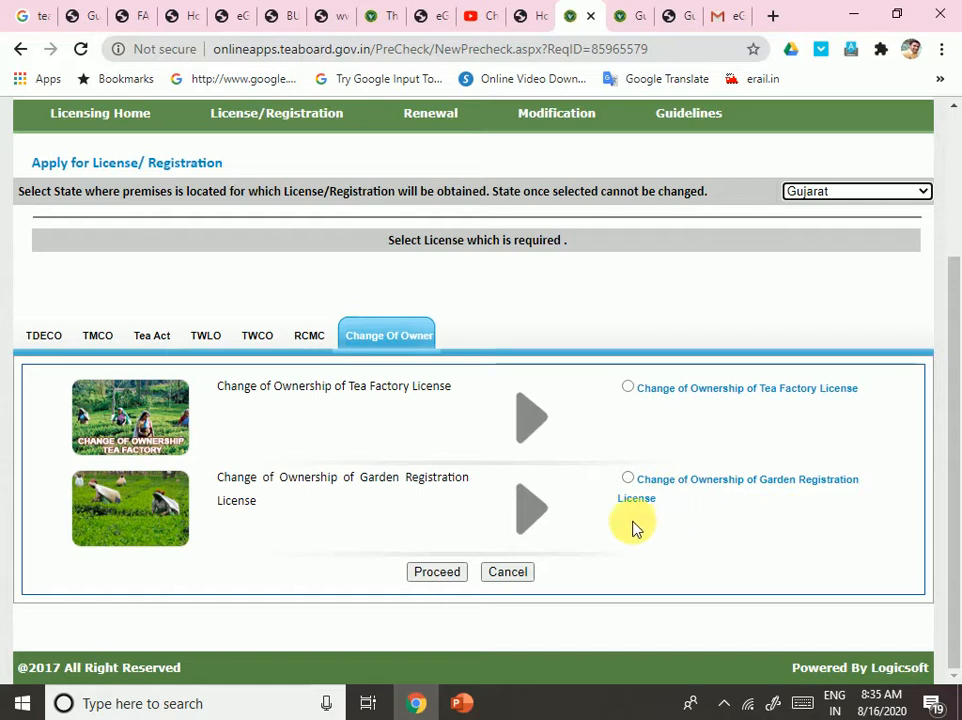
left_click(48, 338)
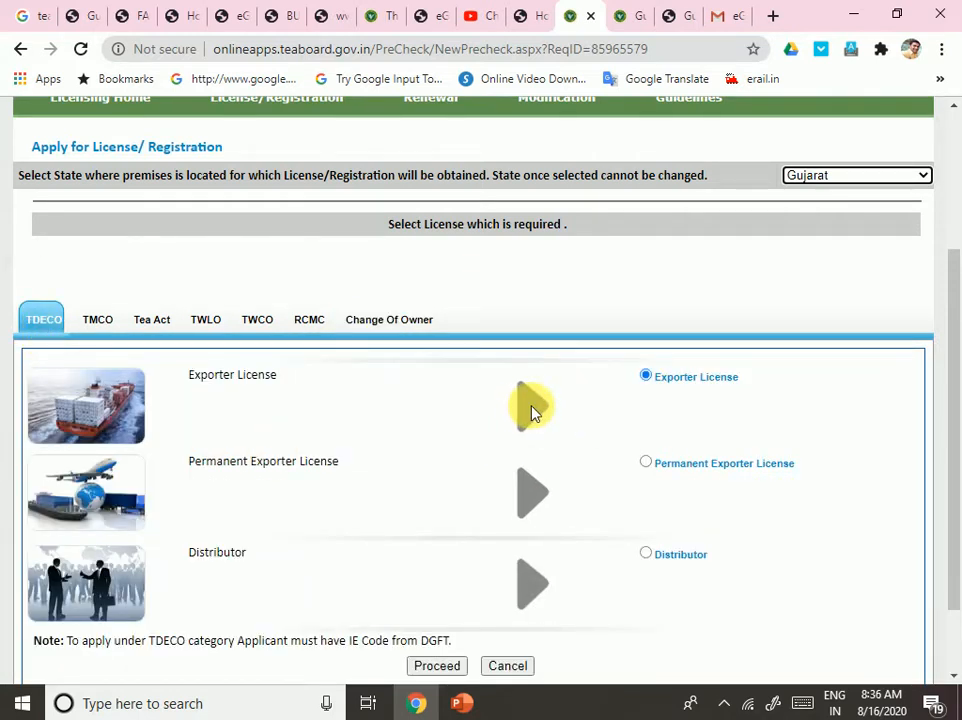
Proceed with Exporter License to its apply page with the Control Order agreement ticked.
left_click(438, 666)
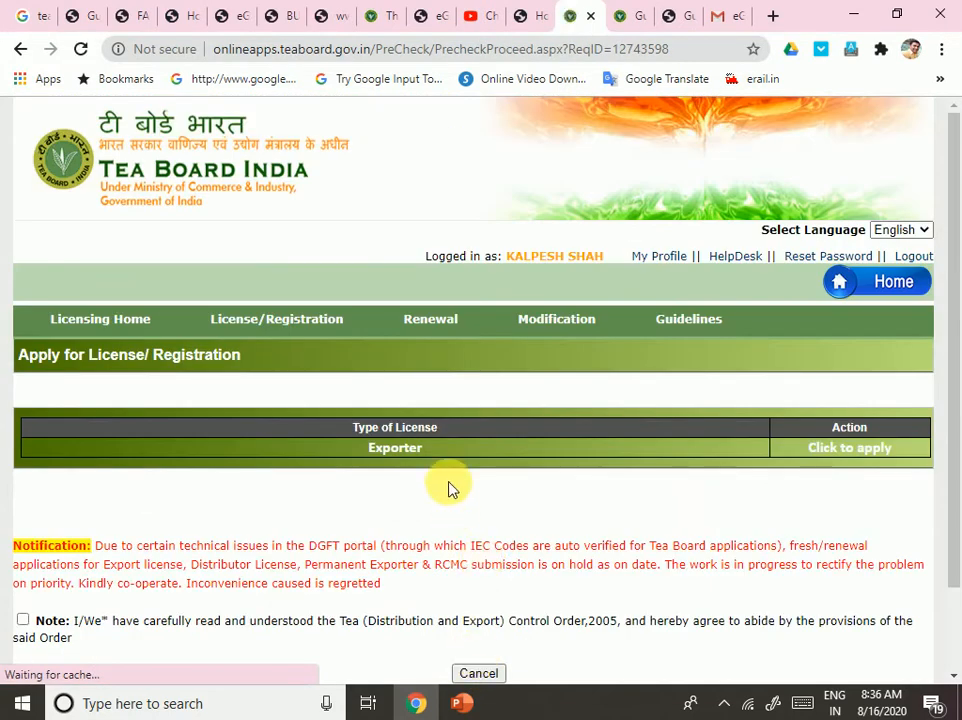
scroll(448, 488, "down", 2)
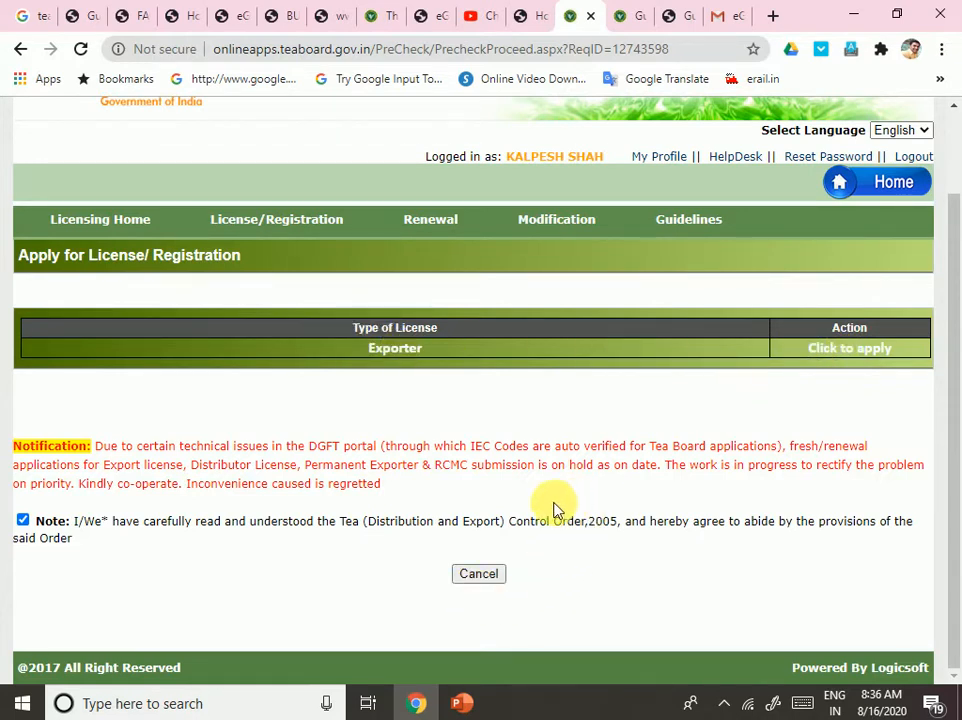
scroll(556, 510, "up", 1)
scroll(537, 511, "down", 1)
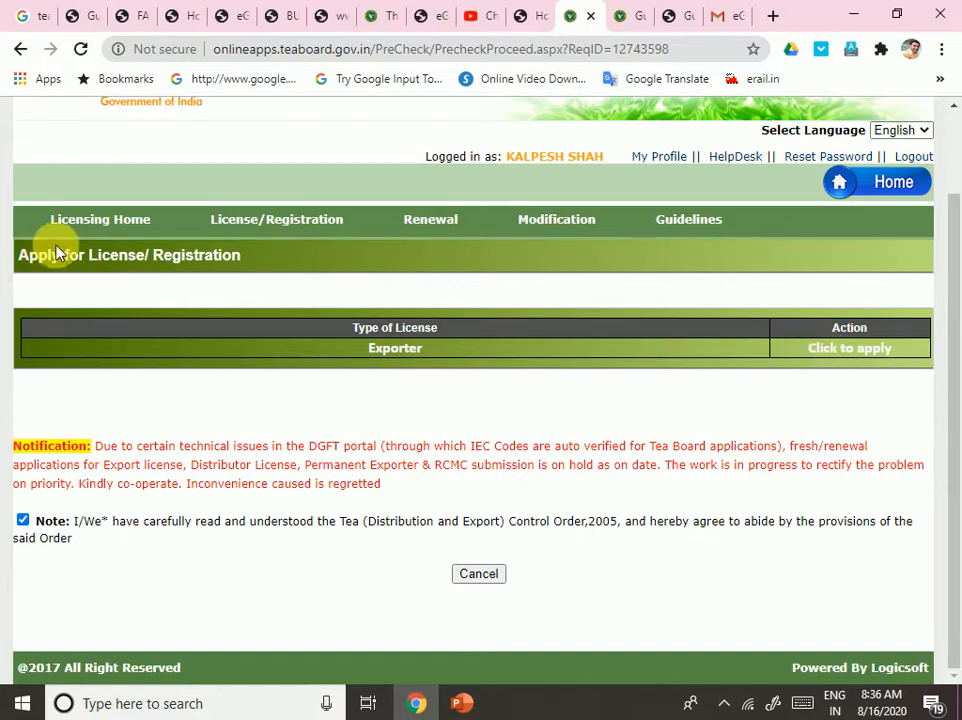
Flip through the FAQ, How to Apply and User Sign Up tabs, then run the PowerPoint slideshow to slide 2.
left_click(124, 13)
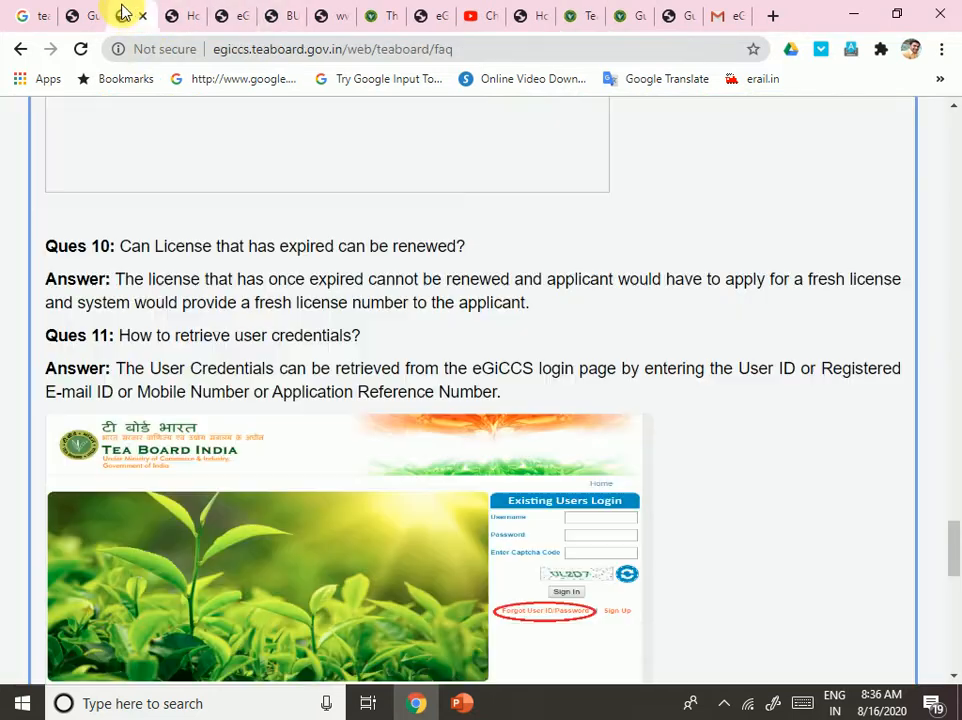
left_click(177, 12)
left_click(223, 12)
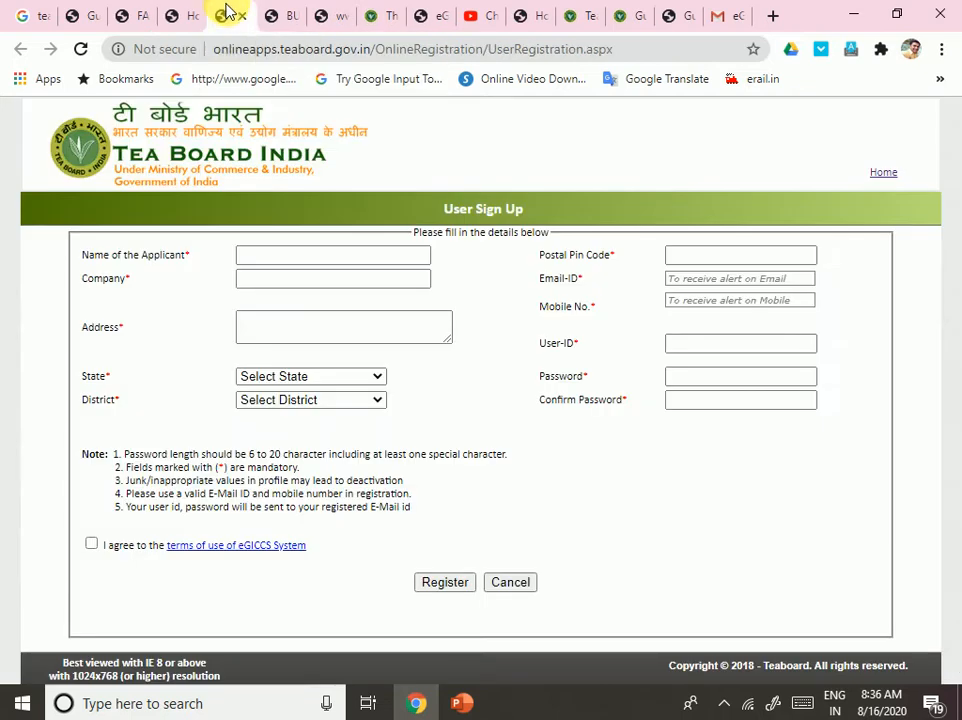
left_click(576, 15)
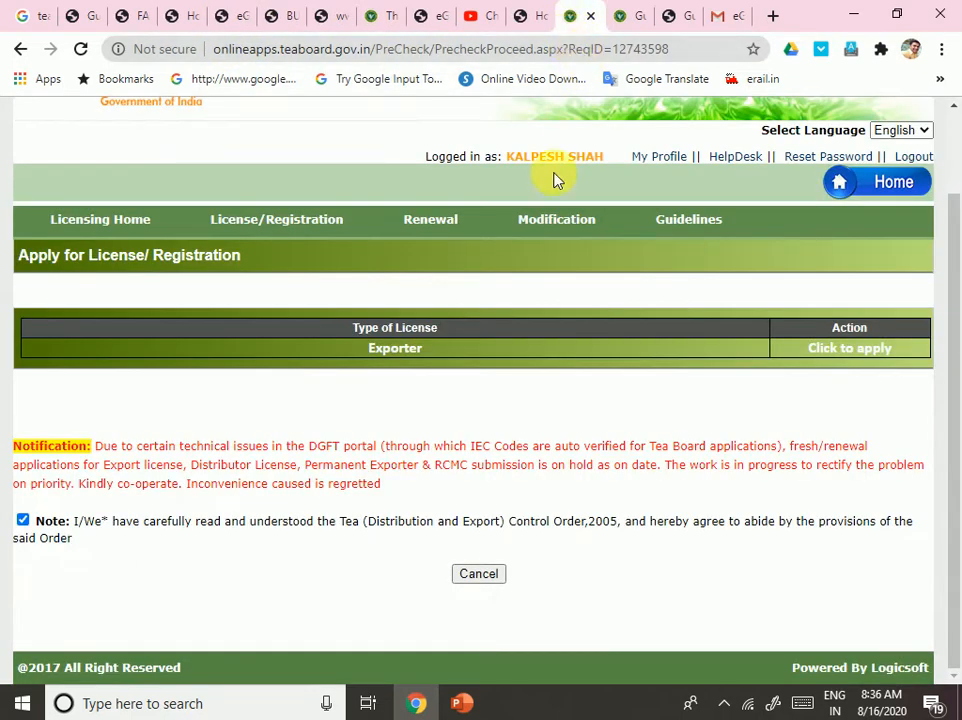
left_click(460, 702)
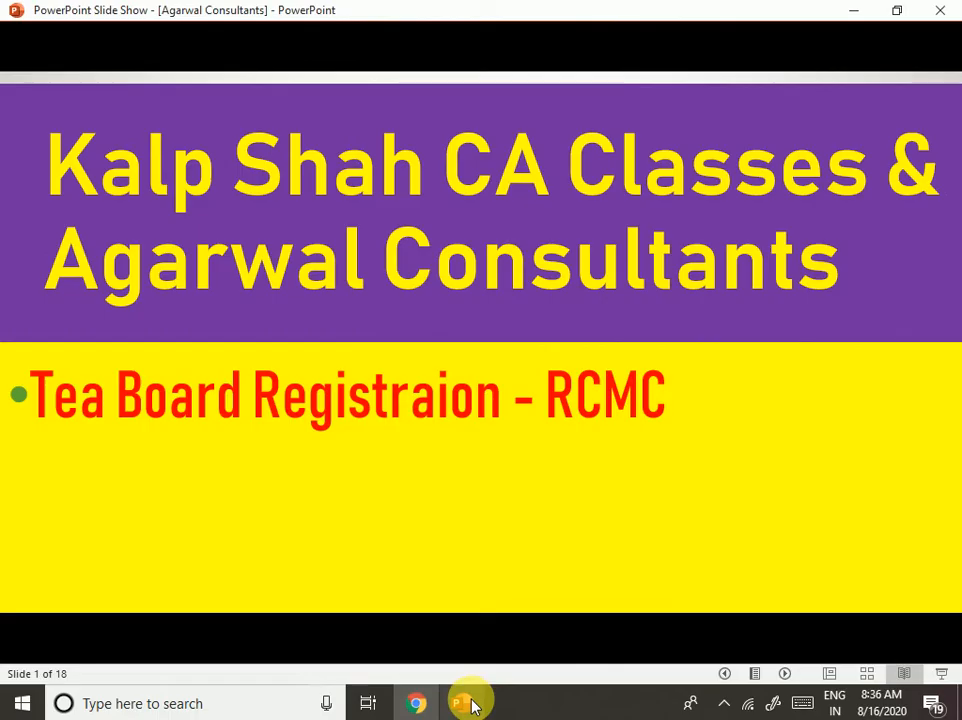
left_click(511, 508)
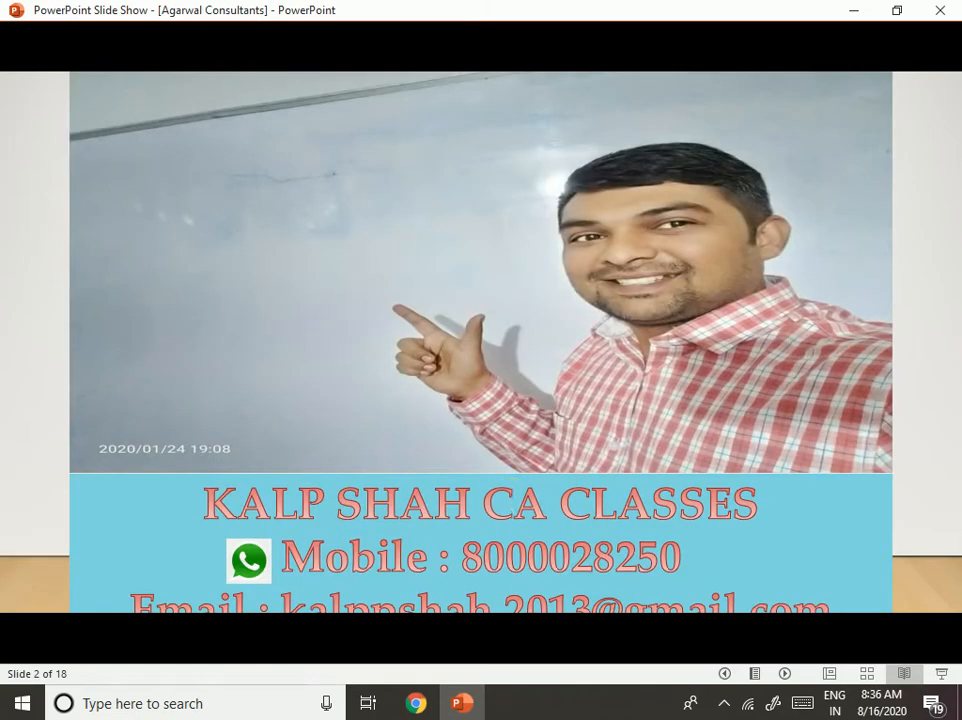
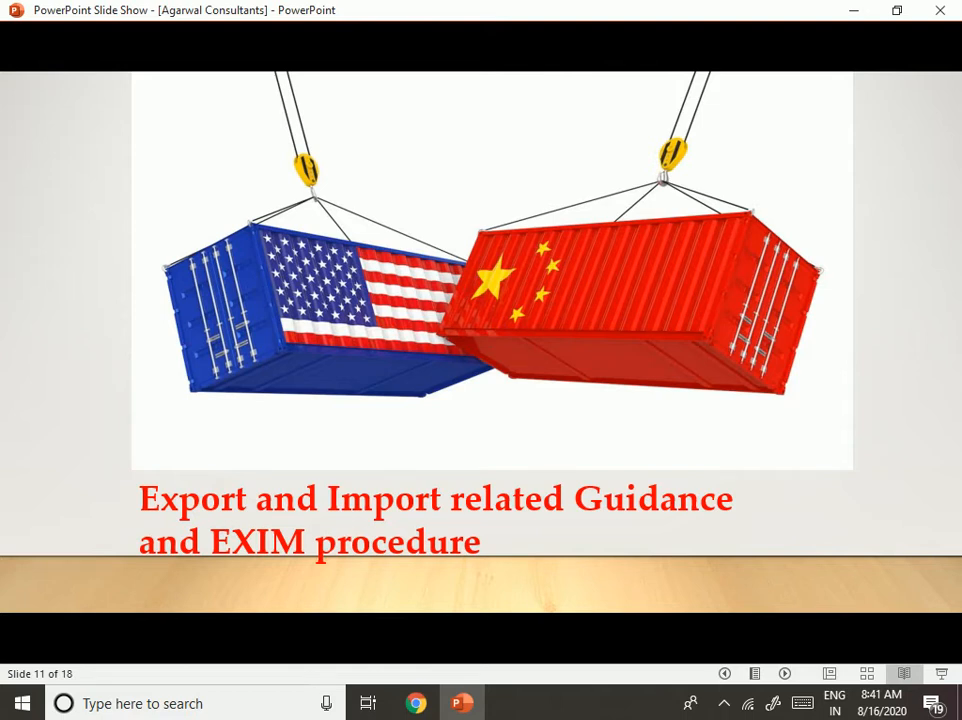
Advance the slide show from Foreign Exchange Guidance through Provident Fund and ESI to slide 17, Food Safety License.
key("Right")
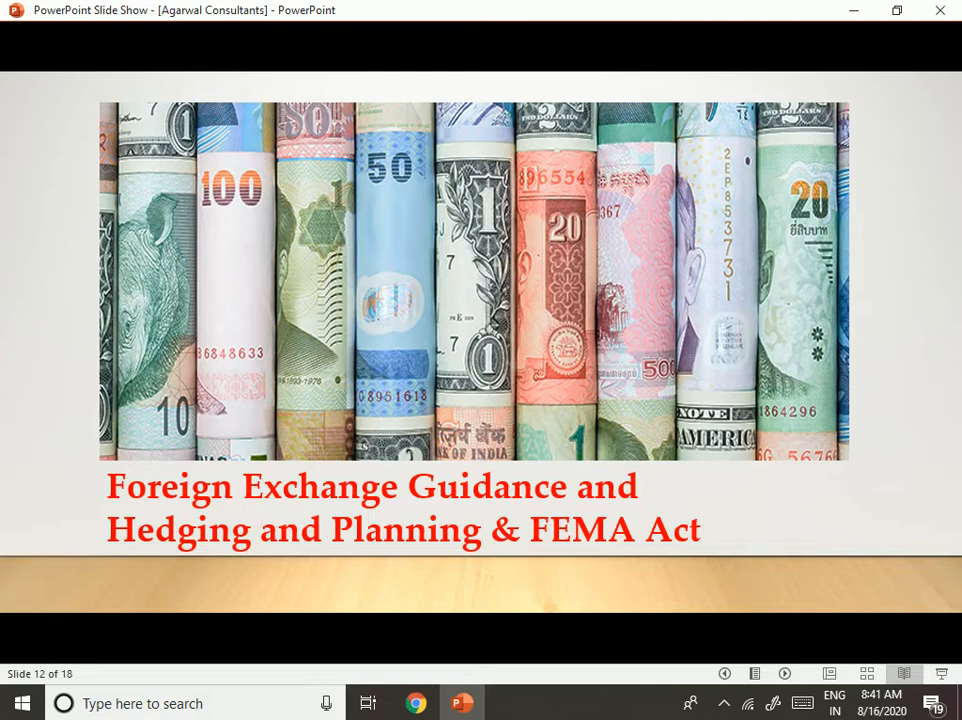
key("Right")
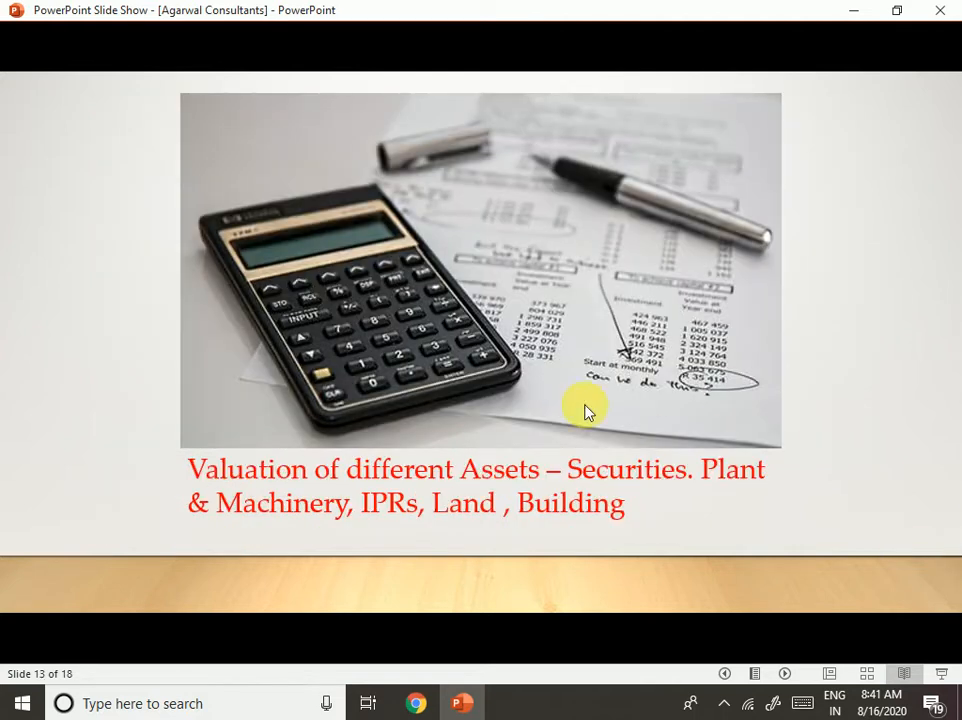
left_click(541, 511)
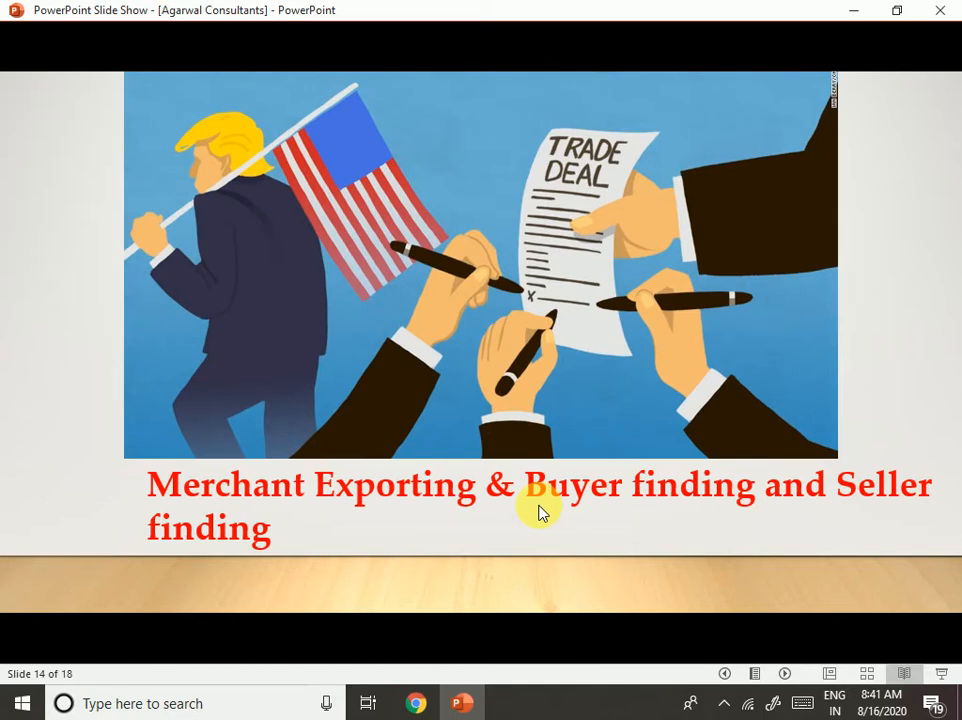
left_click(424, 512)
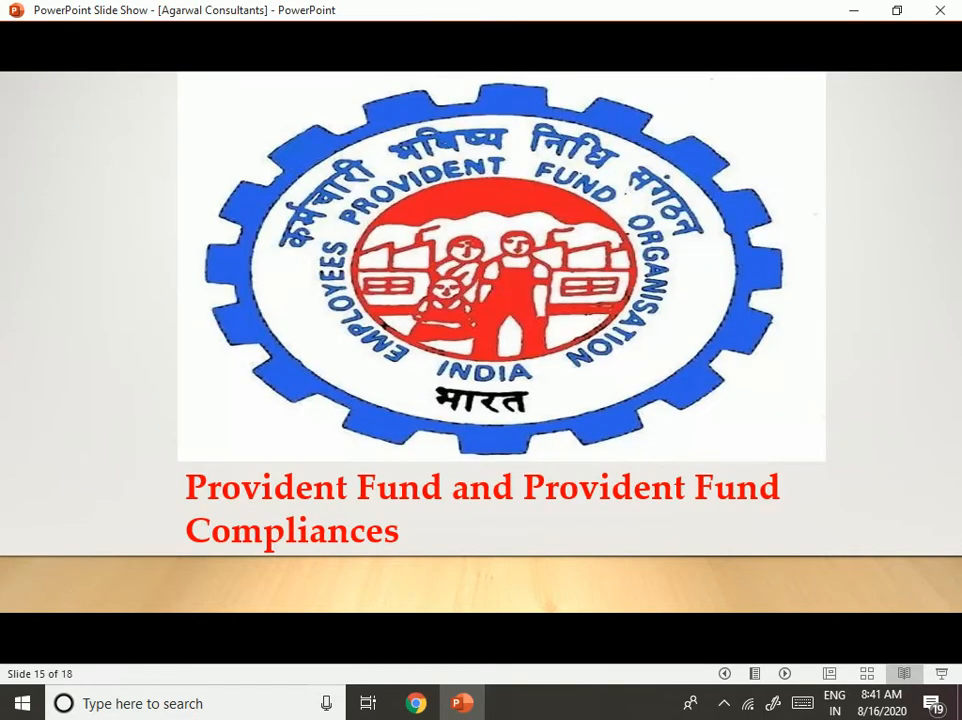
key("Right")
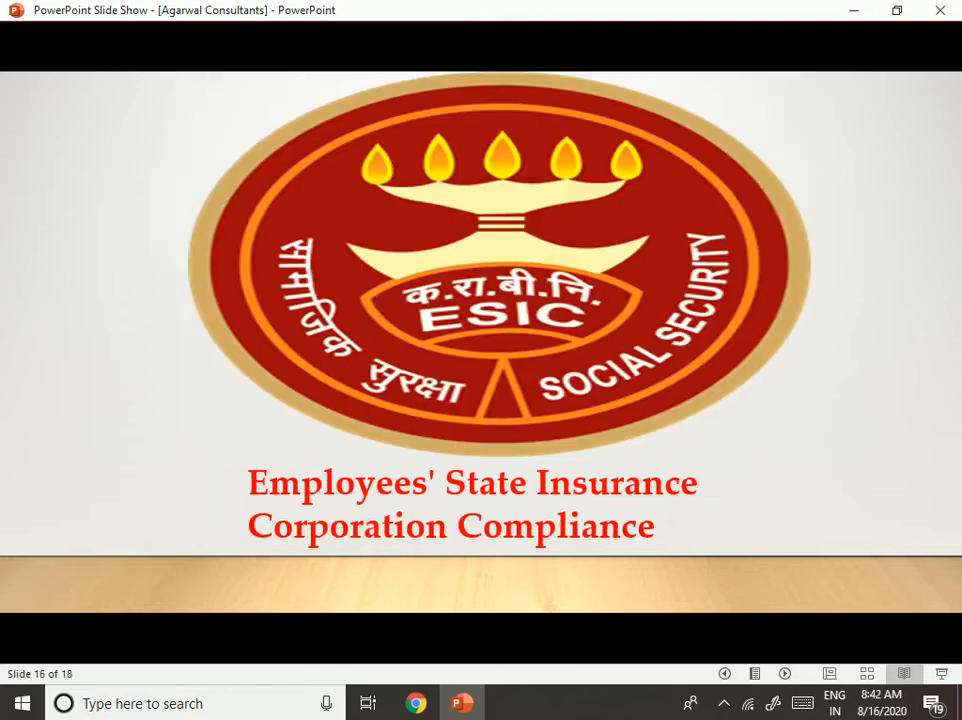
key("Right")
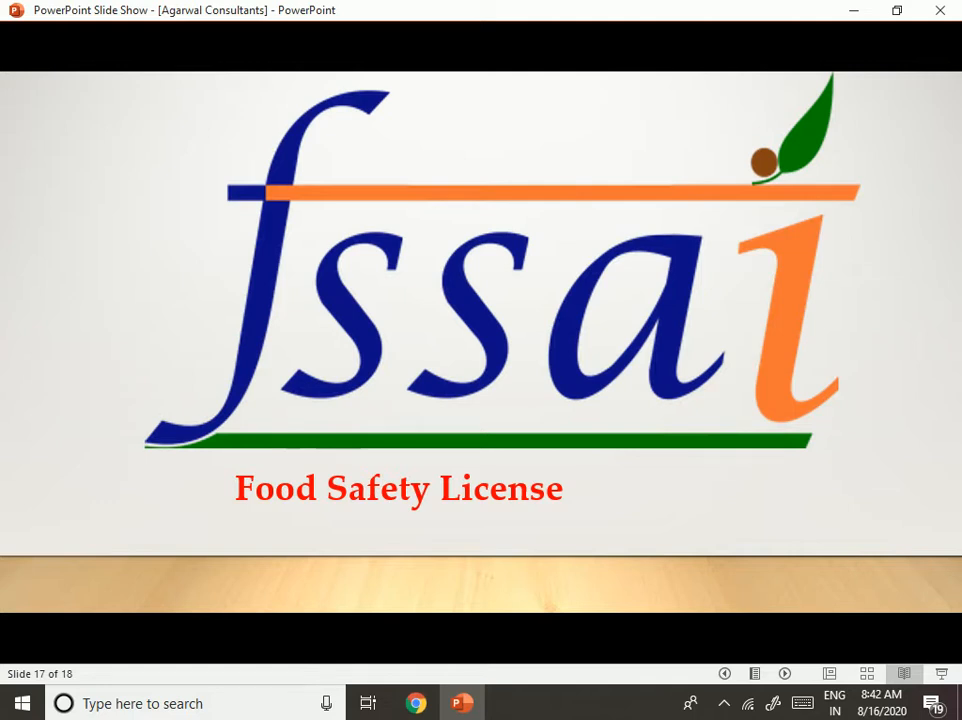
Start a new licence application on the Tea Board portal with Gujarat as the premises state.
left_click(416, 703)
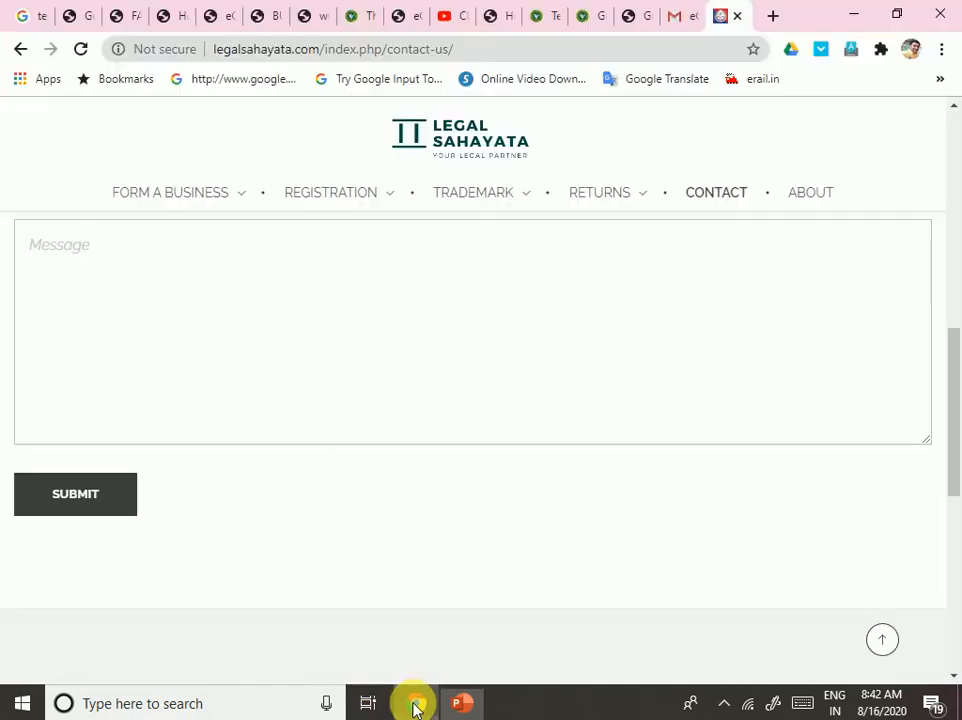
left_click(540, 17)
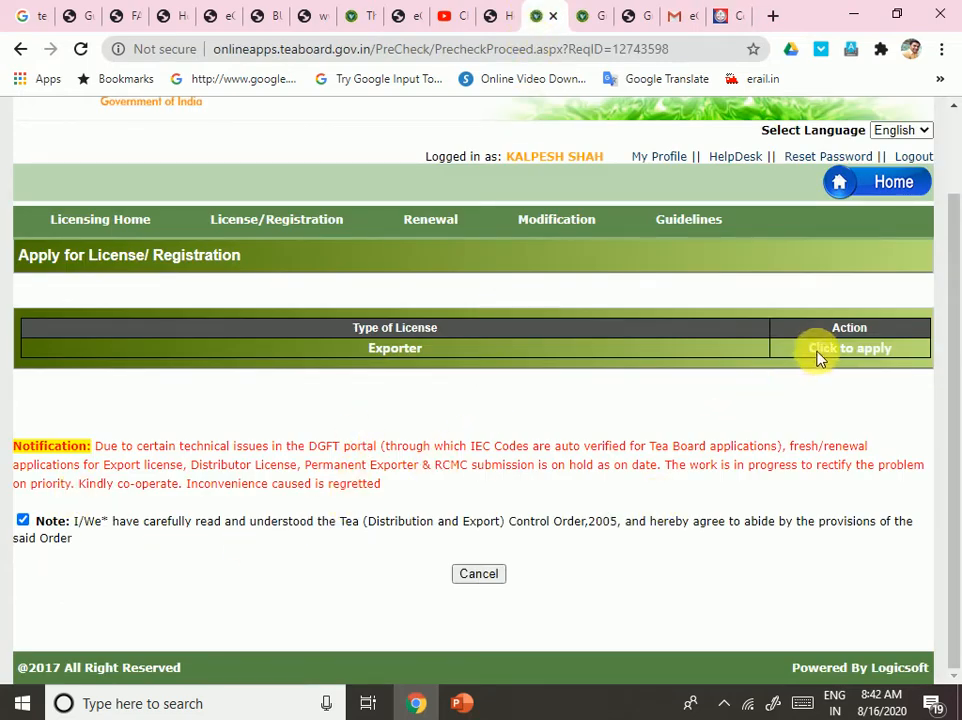
left_click(105, 219)
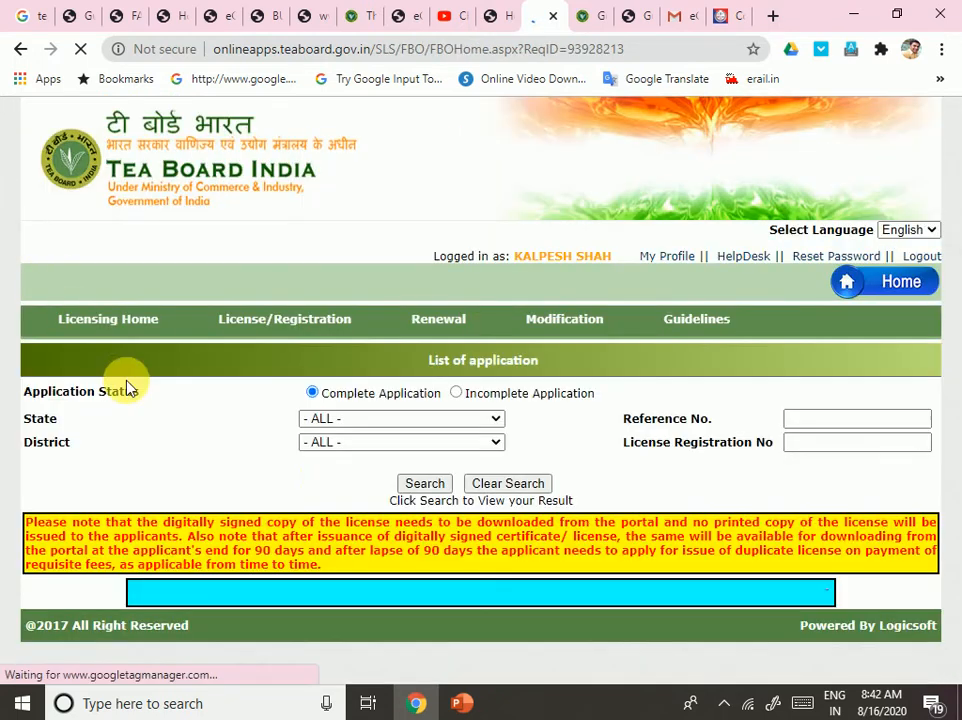
mouse_move(303, 318)
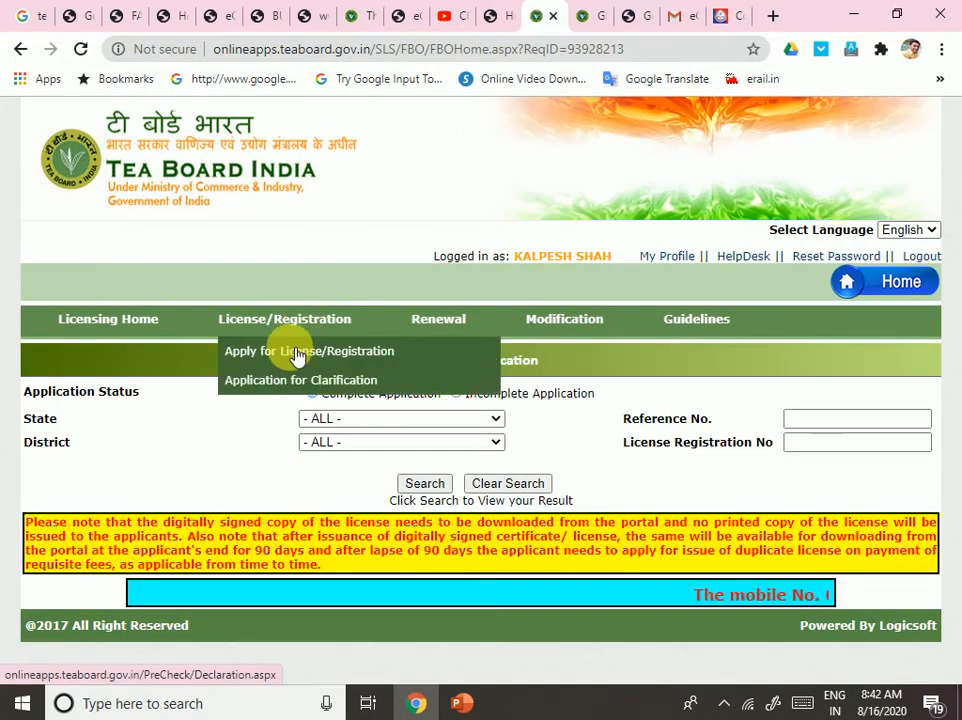
left_click(352, 350)
left_click(445, 492)
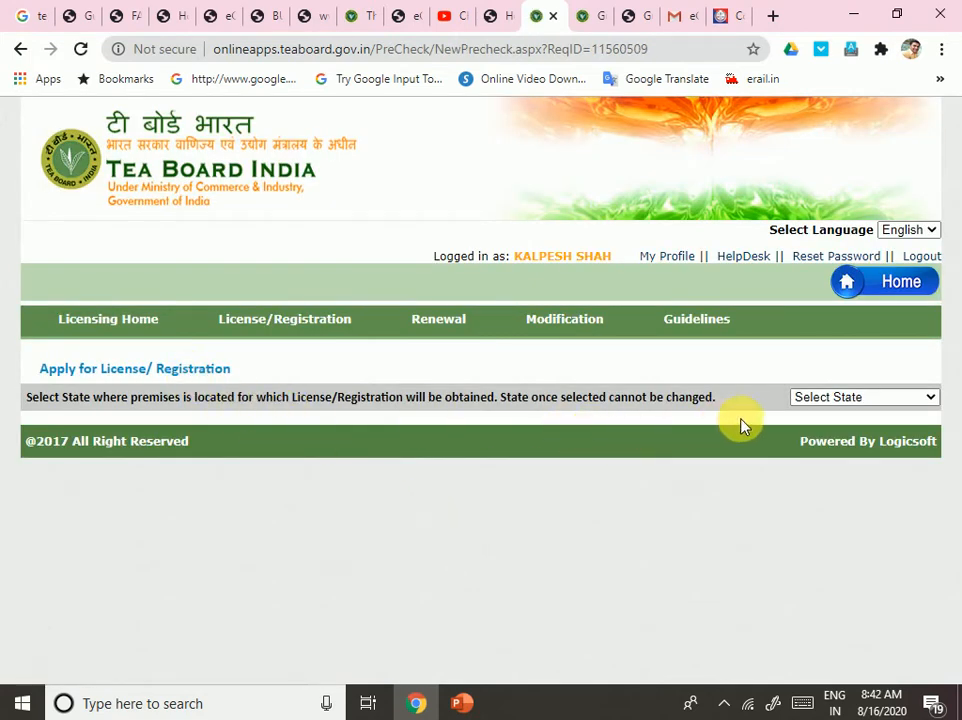
left_click(806, 400)
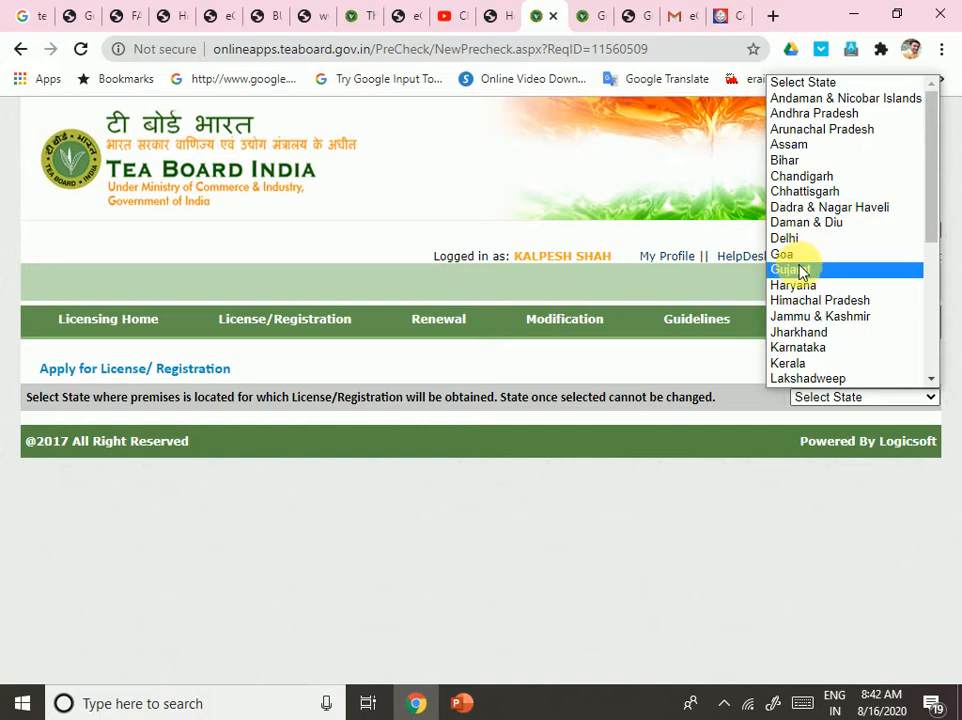
left_click(790, 267)
Try RCMC registration, dismiss the not-eligible warning, and go back to the TDECO licence options.
scroll(424, 465, "down", 3)
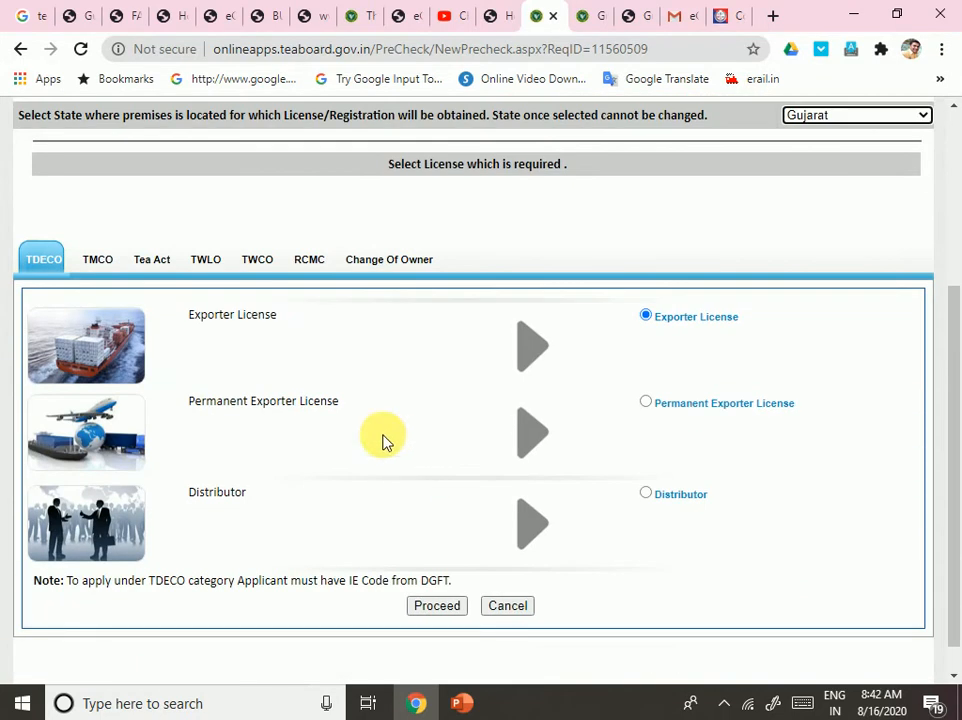
left_click(318, 274)
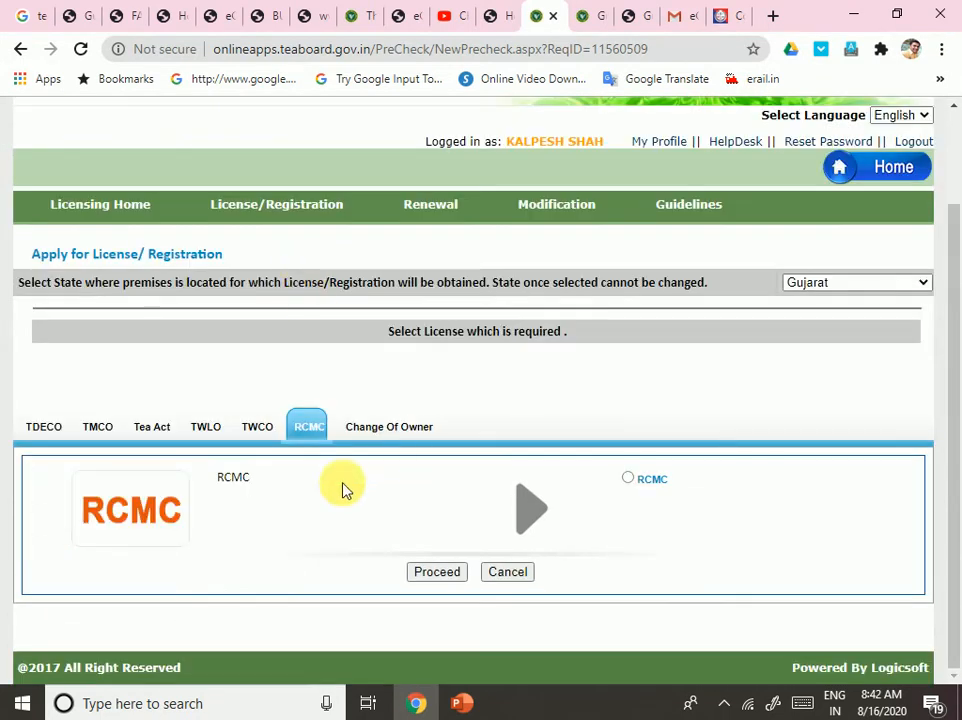
left_click(629, 480)
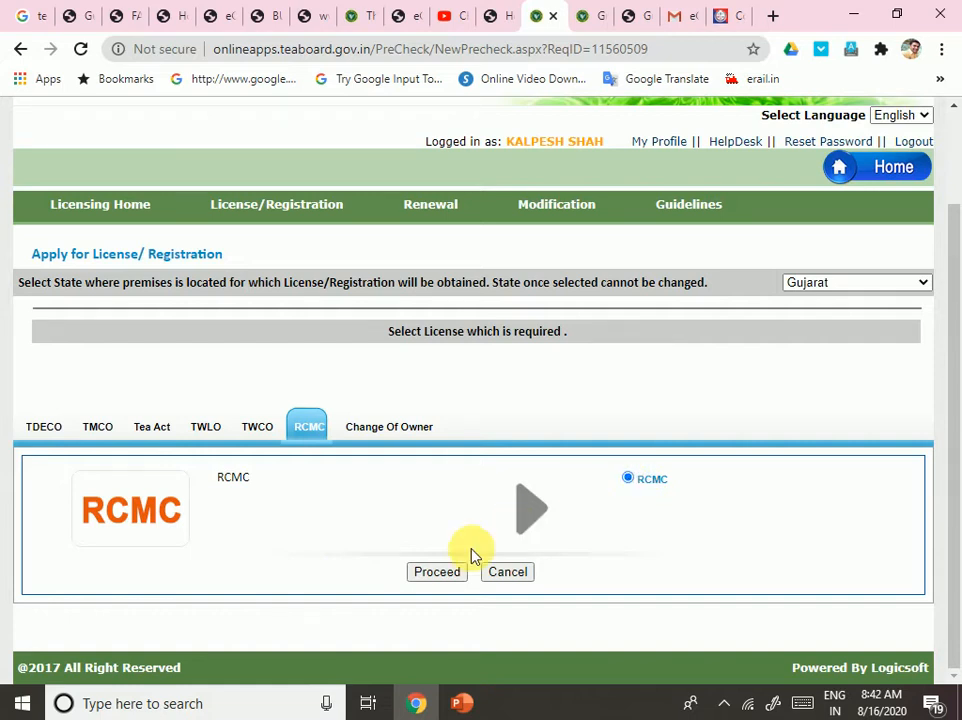
left_click(436, 578)
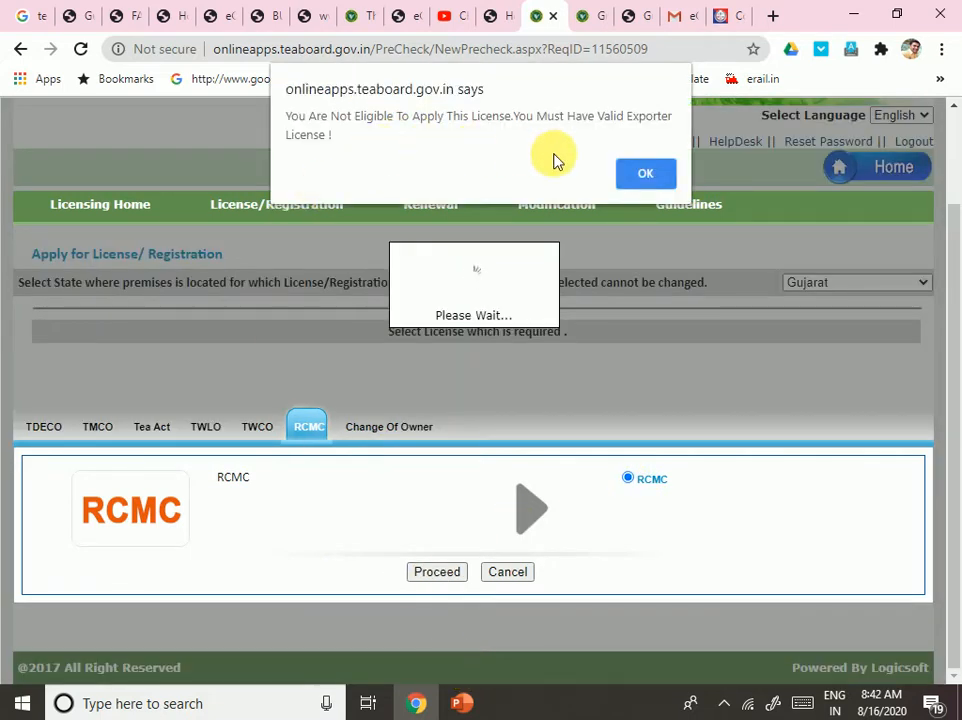
left_click(646, 176)
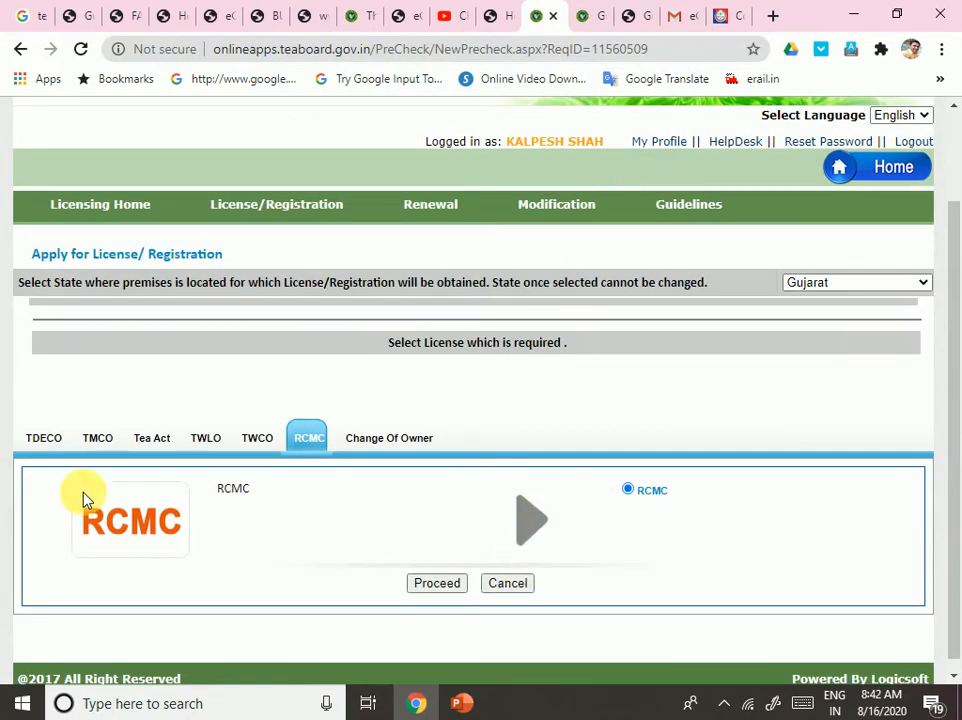
left_click(43, 442)
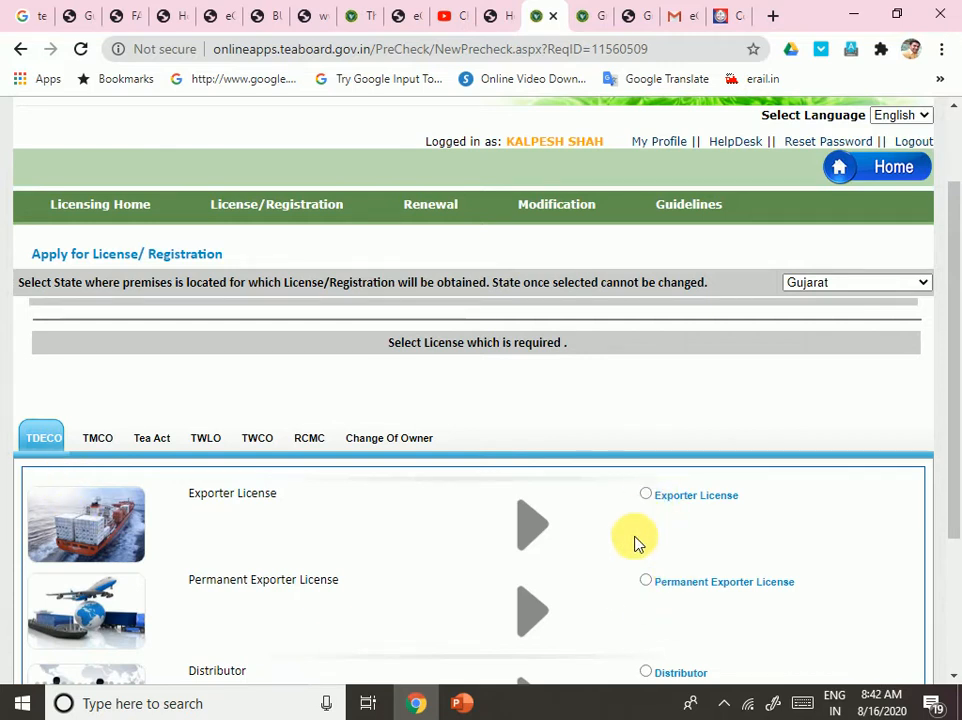
scroll(638, 543, "down", 3)
Attempt the Permanent Exporter License and dismiss the not-eligible warning.
left_click(646, 369)
left_click(446, 580)
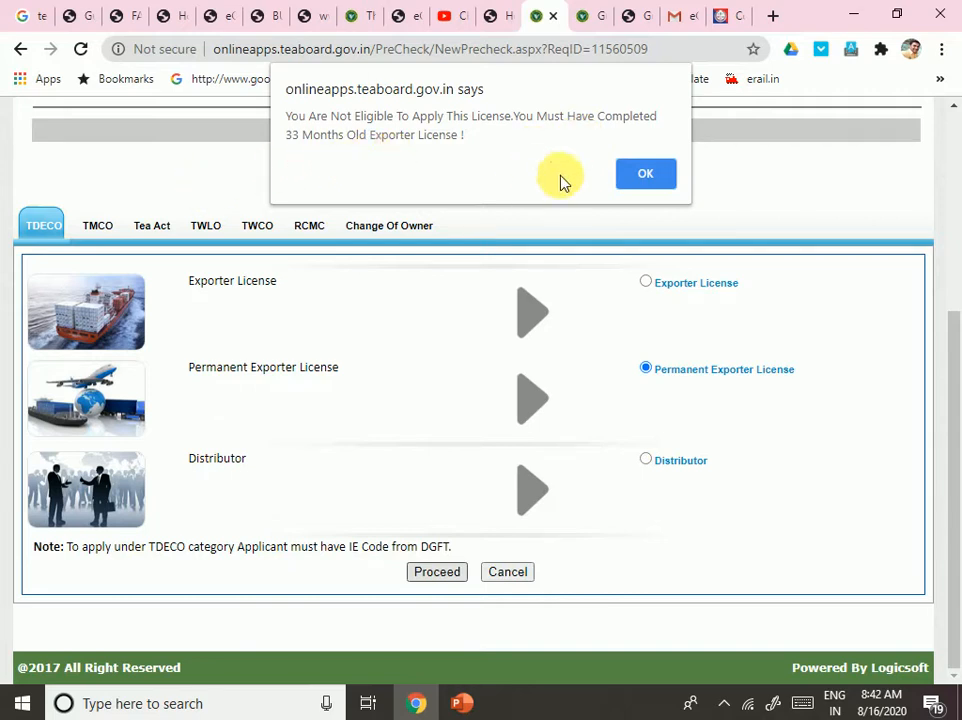
left_click(645, 180)
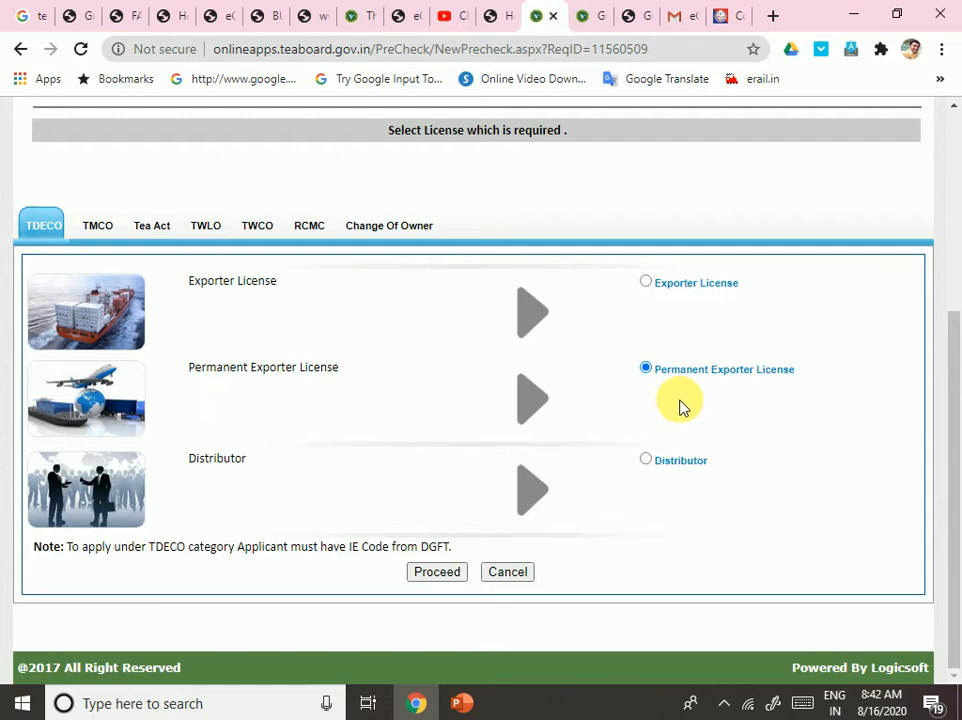
Proceed with the Exporter License instead and tick the Tea Control Order agreement.
left_click(647, 286)
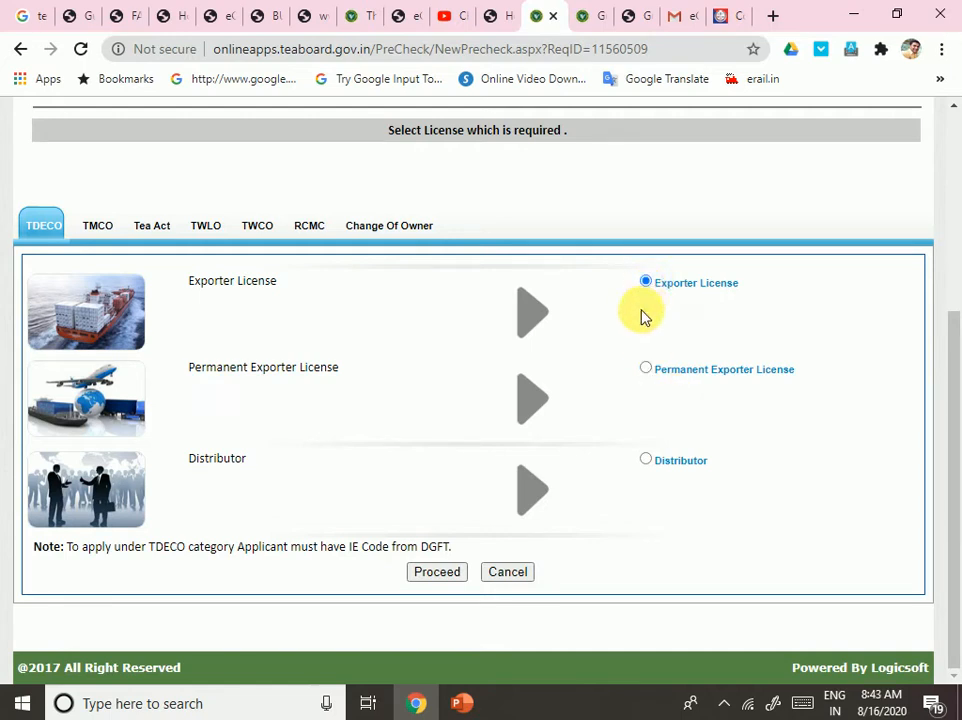
left_click(435, 588)
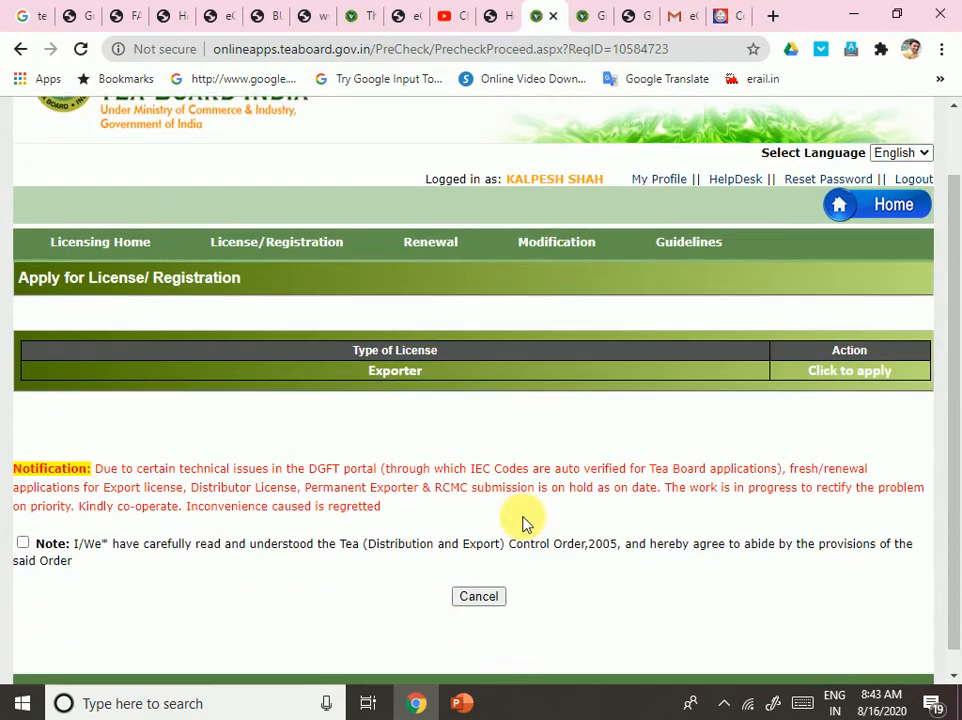
scroll(525, 523, "down", 1)
left_click(22, 520)
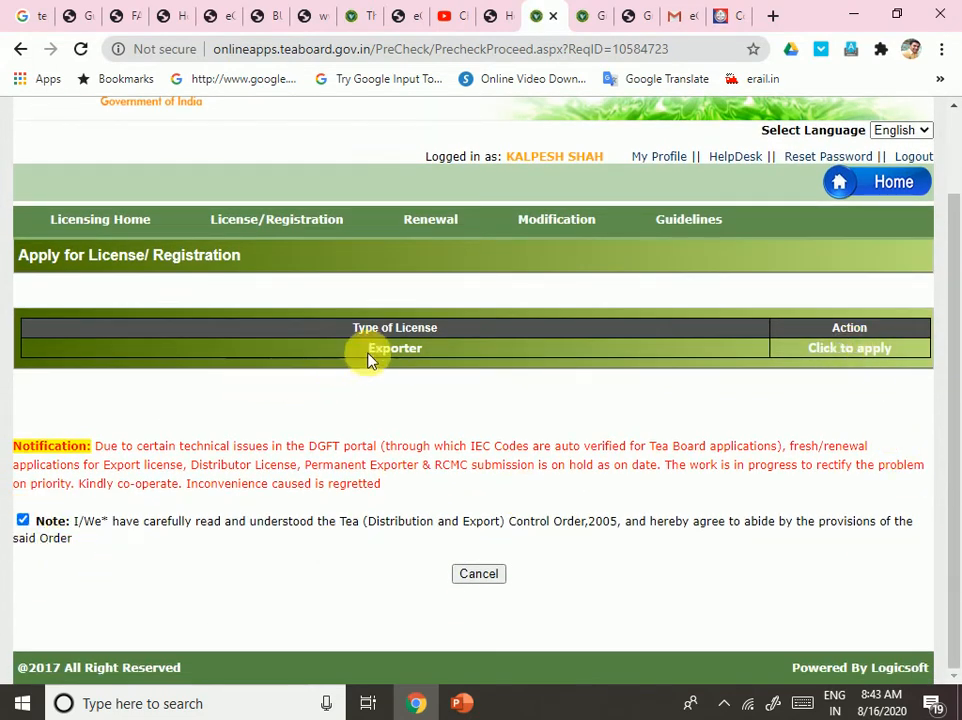
scroll(660, 548, "up", 1)
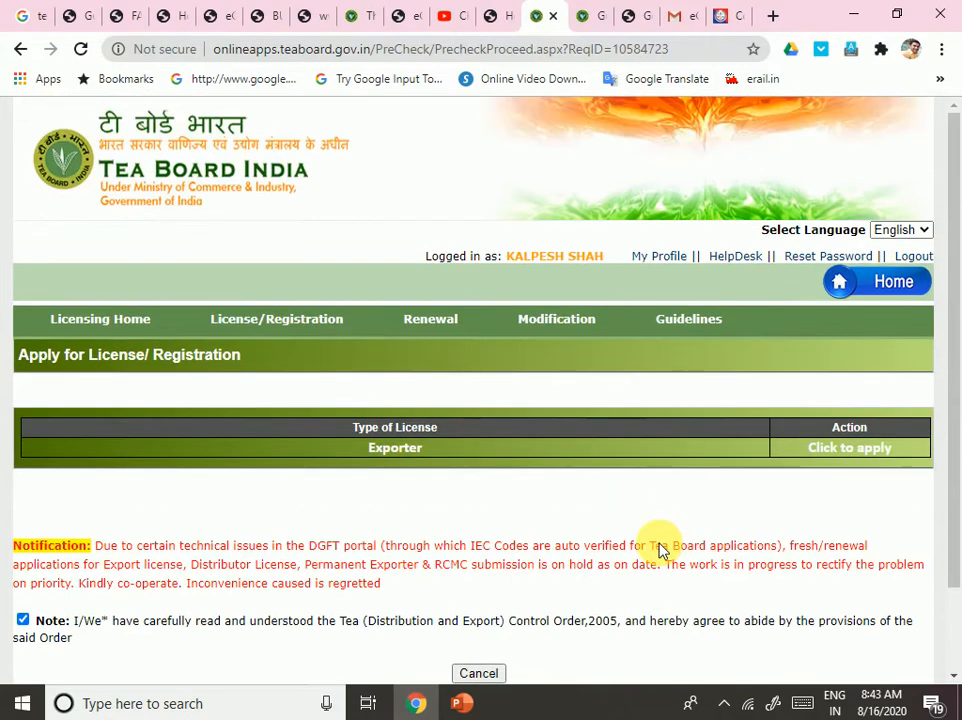
mouse_move(680, 325)
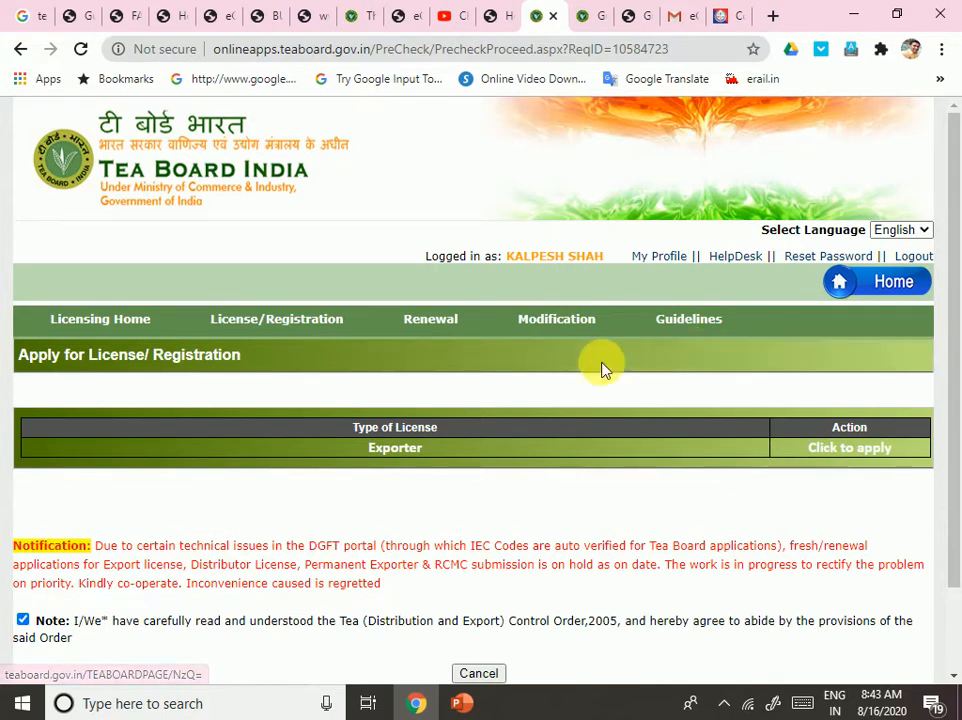
mouse_move(241, 333)
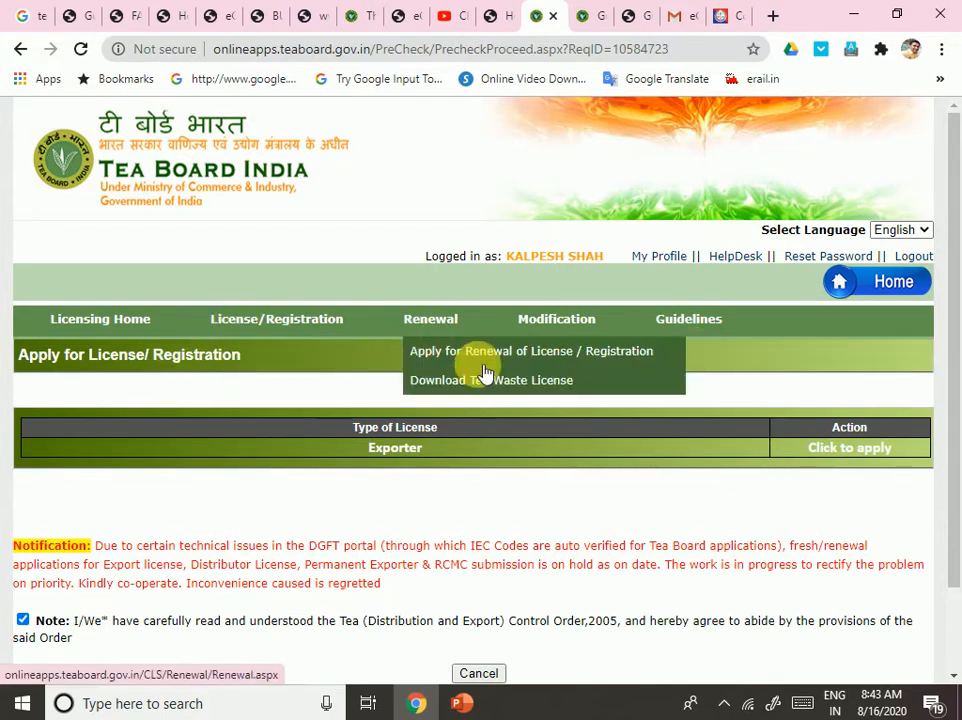
scroll(605, 500, "down", 2)
scroll(600, 490, "up", 2)
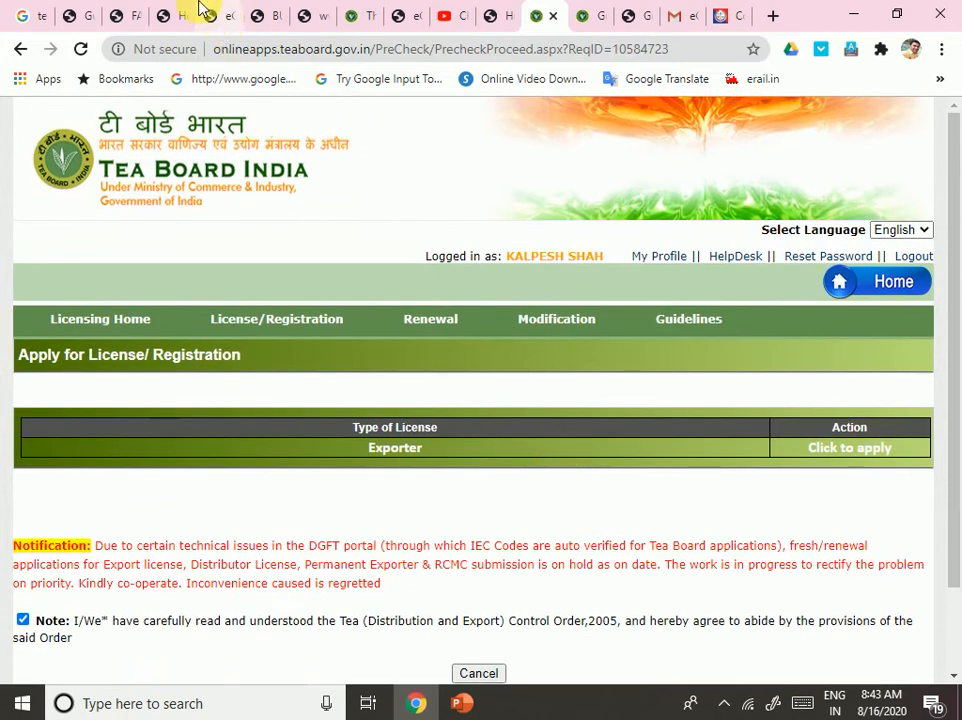
Look through the open Tea Board tabs and settle on the new_guideline_exporte.pdf exporter guidelines PDF.
left_click(228, 12)
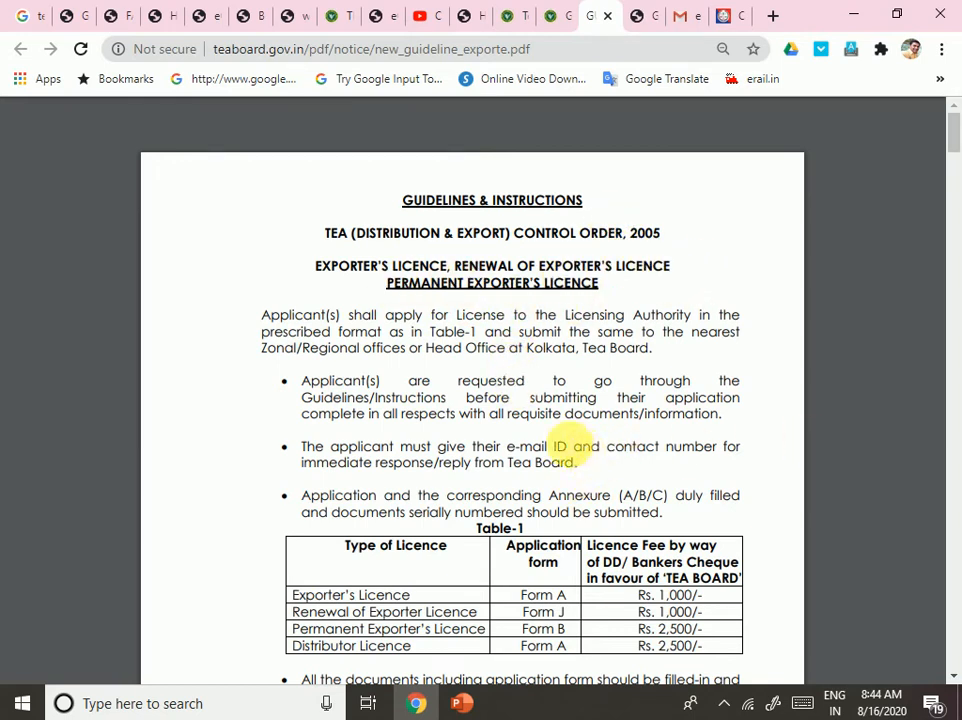
left_click(638, 16)
left_click(550, 12)
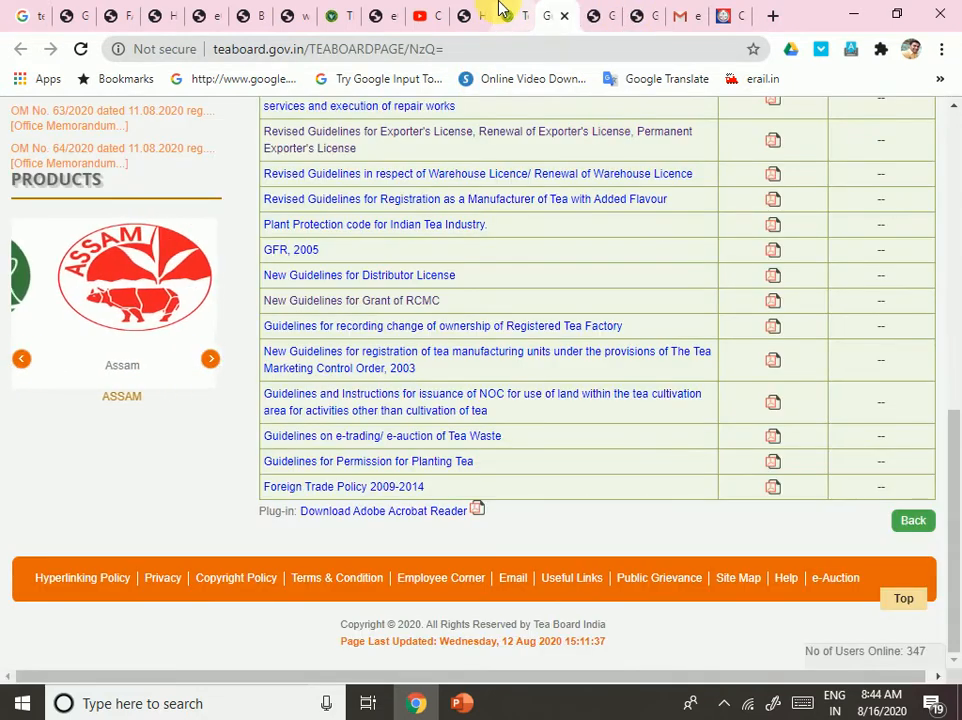
left_click(505, 10)
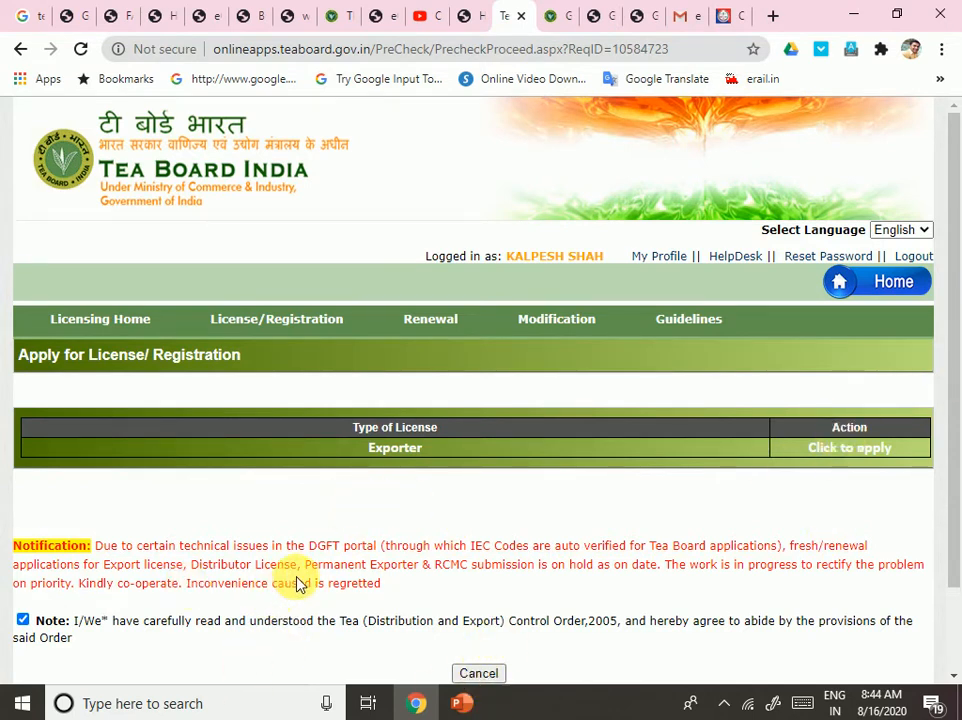
left_click(631, 18)
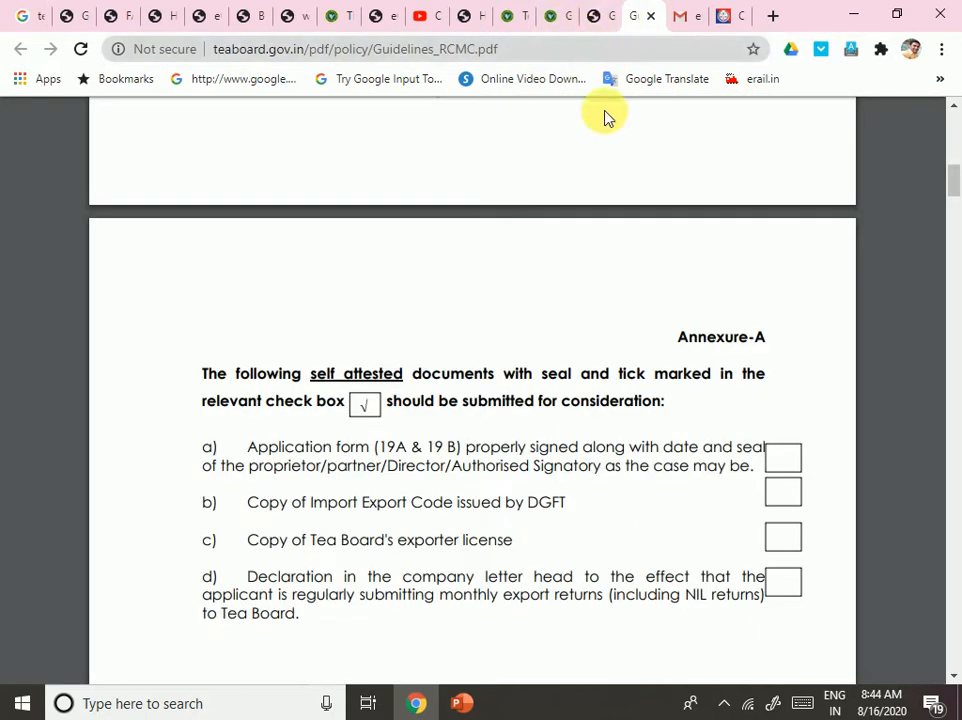
scroll(666, 270, "up", 5)
scroll(666, 270, "up", 3)
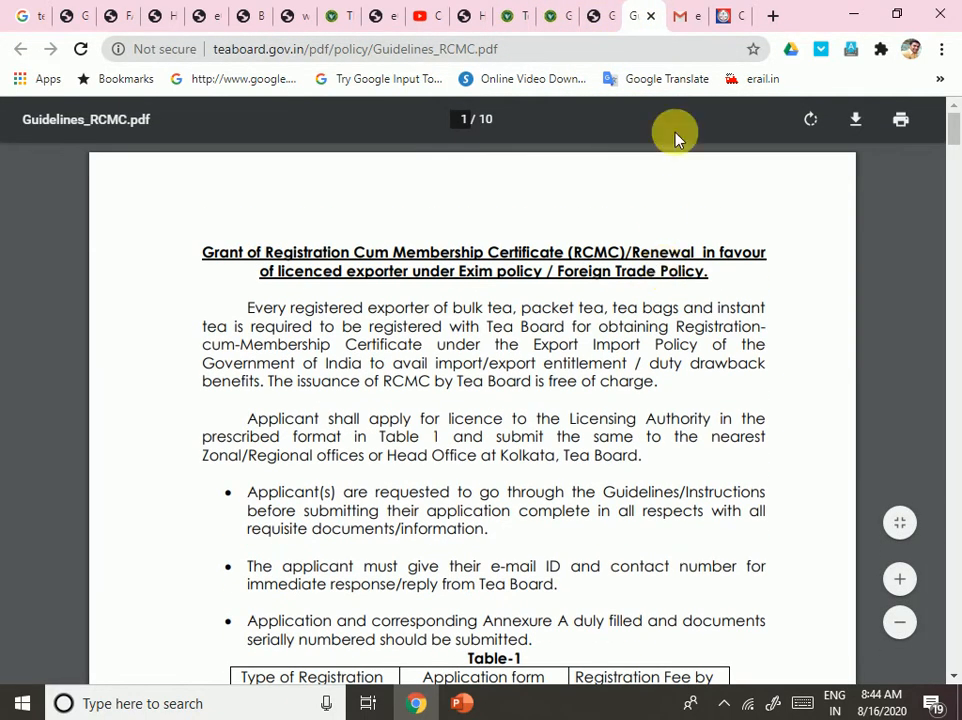
left_click(604, 14)
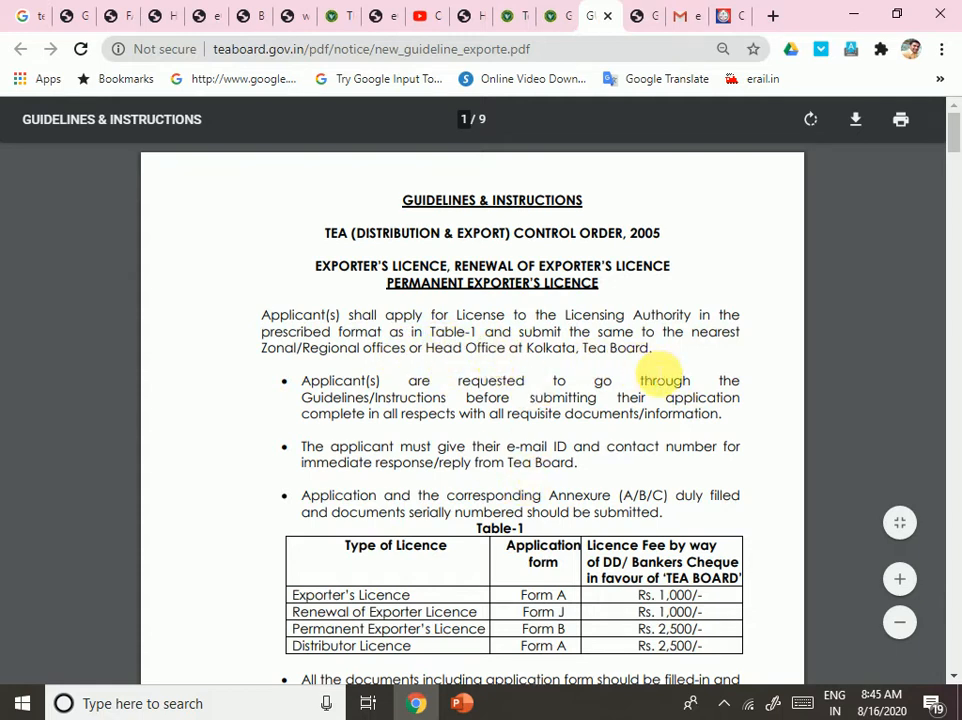
Highlight the regional offices and proper office wording on page 1 of the guidelines.
left_click_drag(318, 348, 405, 350)
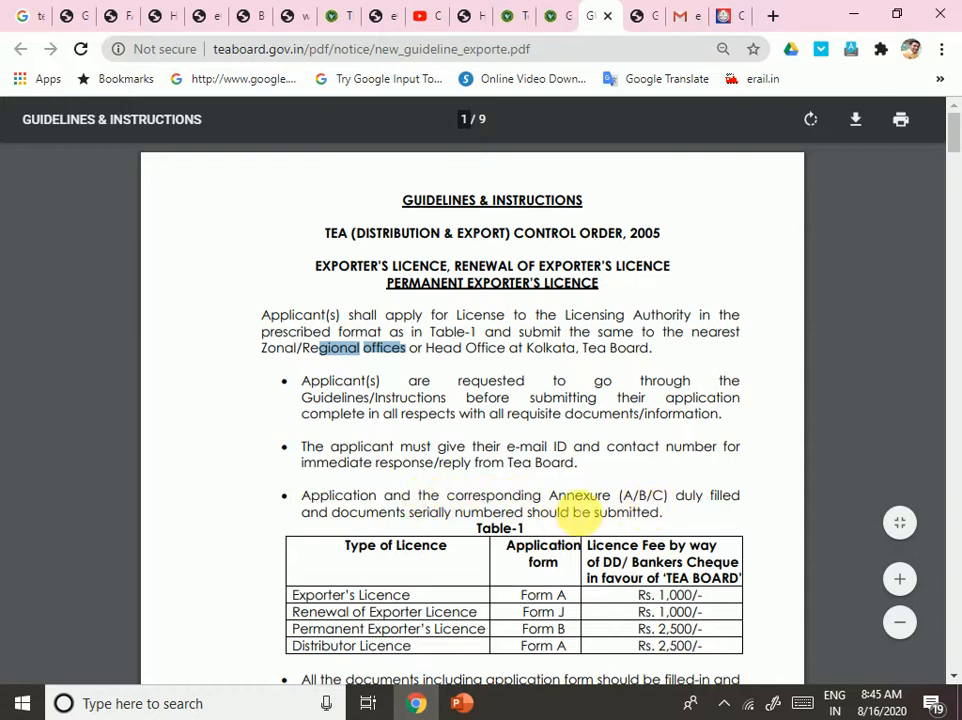
scroll(576, 500, "down", 2)
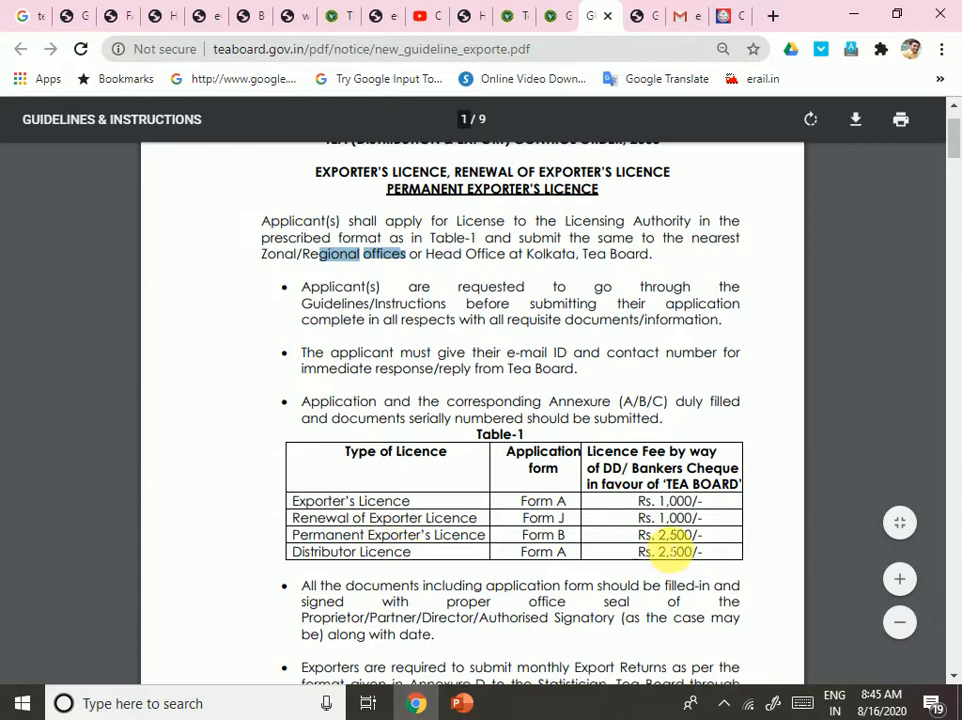
scroll(640, 550, "down", 2)
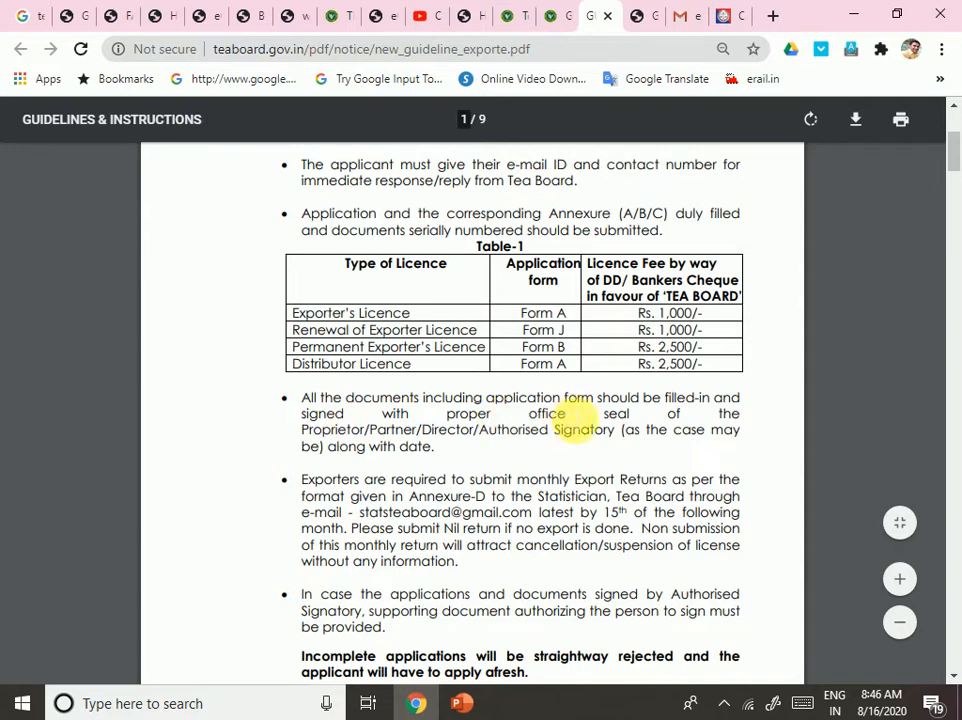
left_click_drag(382, 414, 580, 440)
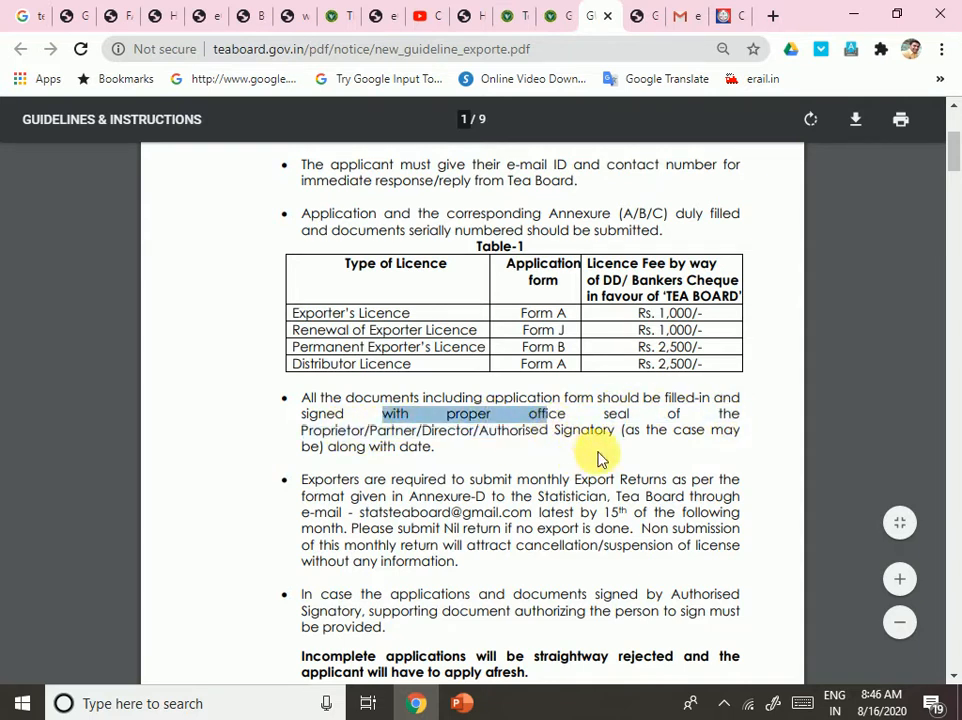
left_click(600, 458)
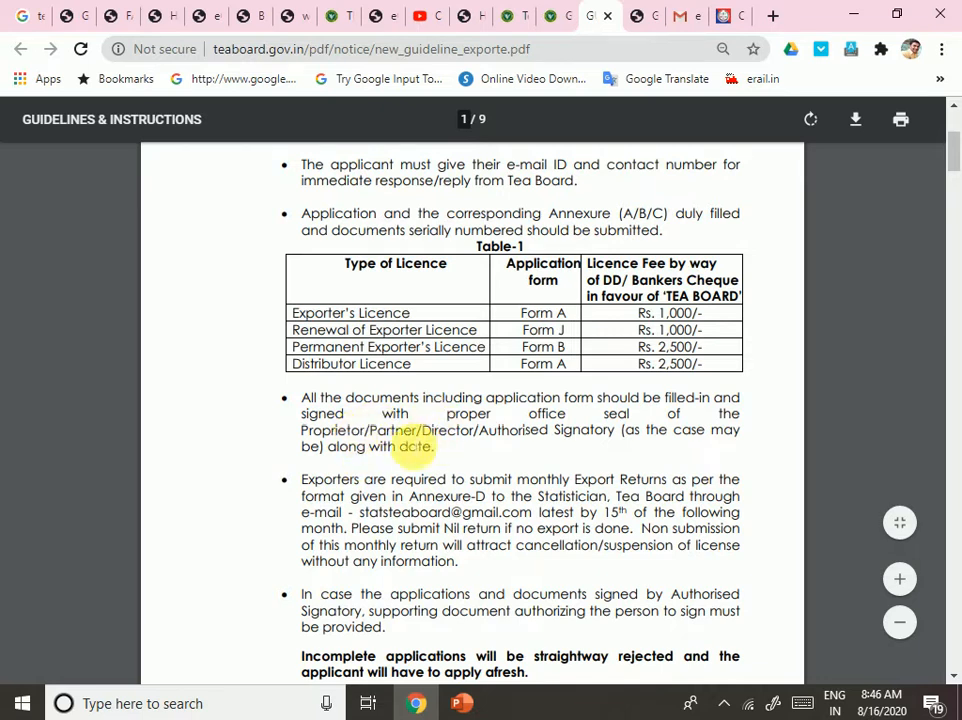
Point out the Annexure-D monthly return instruction and close the Mail app that popped up.
scroll(414, 508, "down", 1)
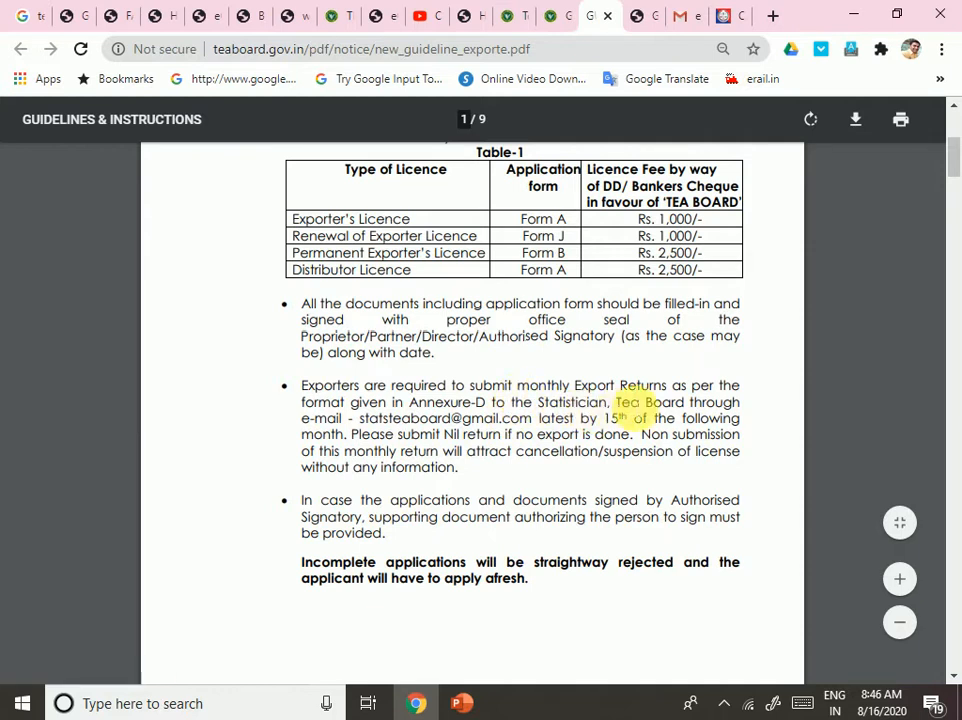
left_click_drag(367, 410, 423, 414)
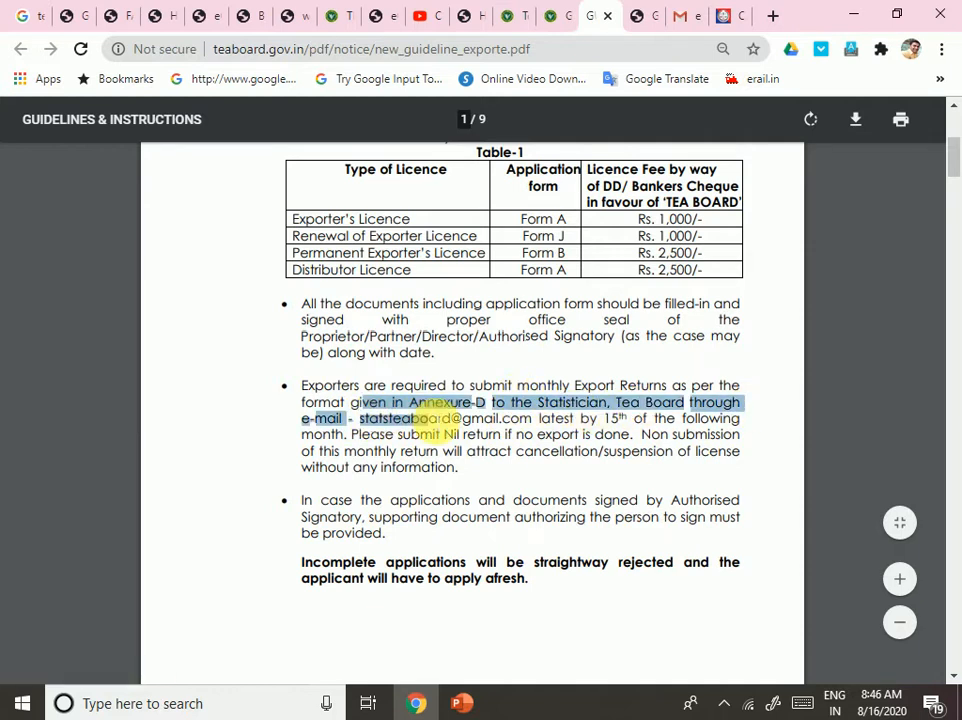
left_click(530, 487)
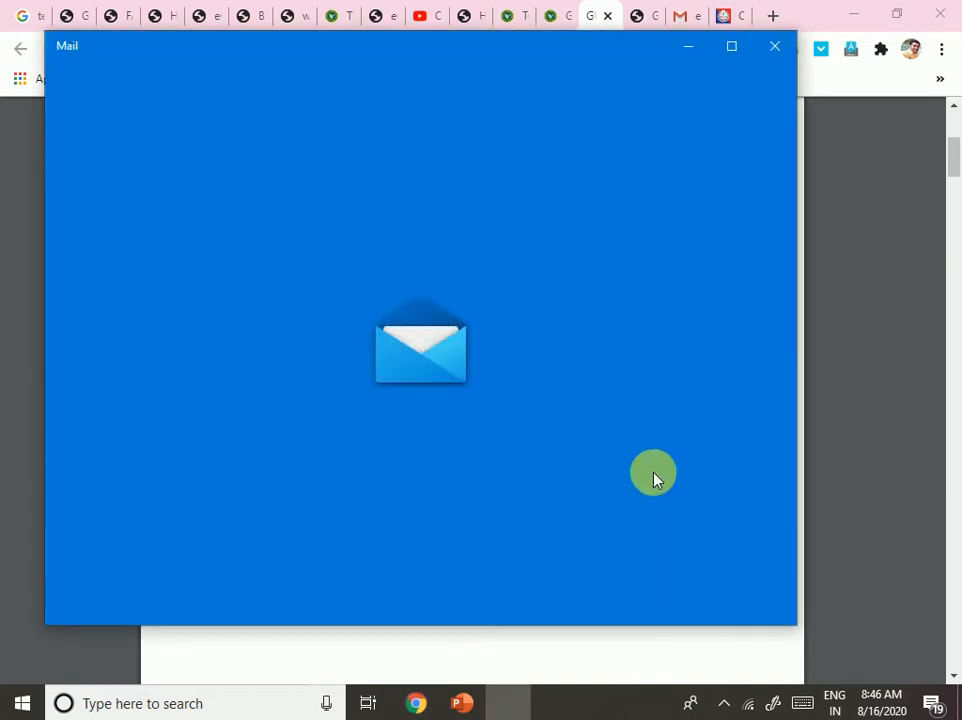
left_click(772, 46)
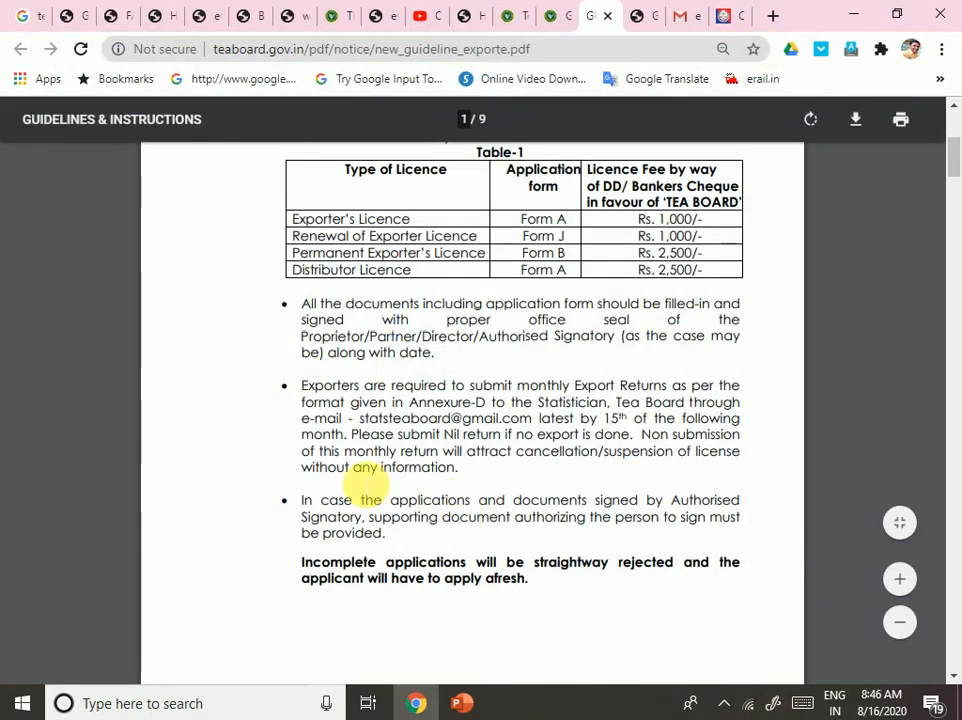
Scroll through the Annexure-I self-attested document checklist items a) to g), marking the D.D payment wording.
scroll(500, 500, "down", 2)
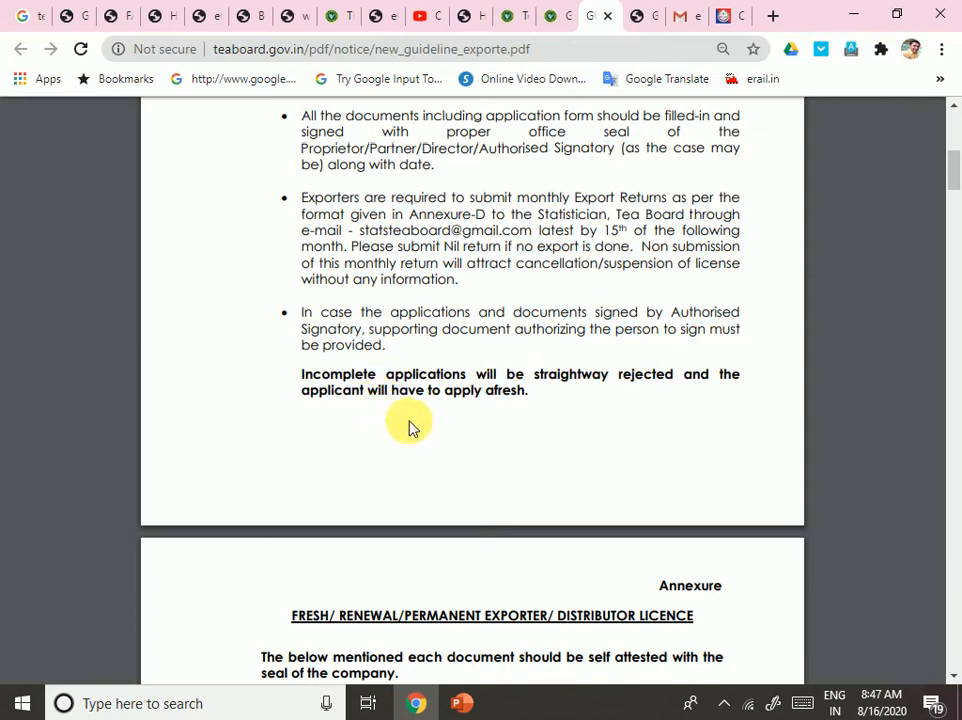
scroll(420, 422, "down", 3)
scroll(420, 422, "down", 6)
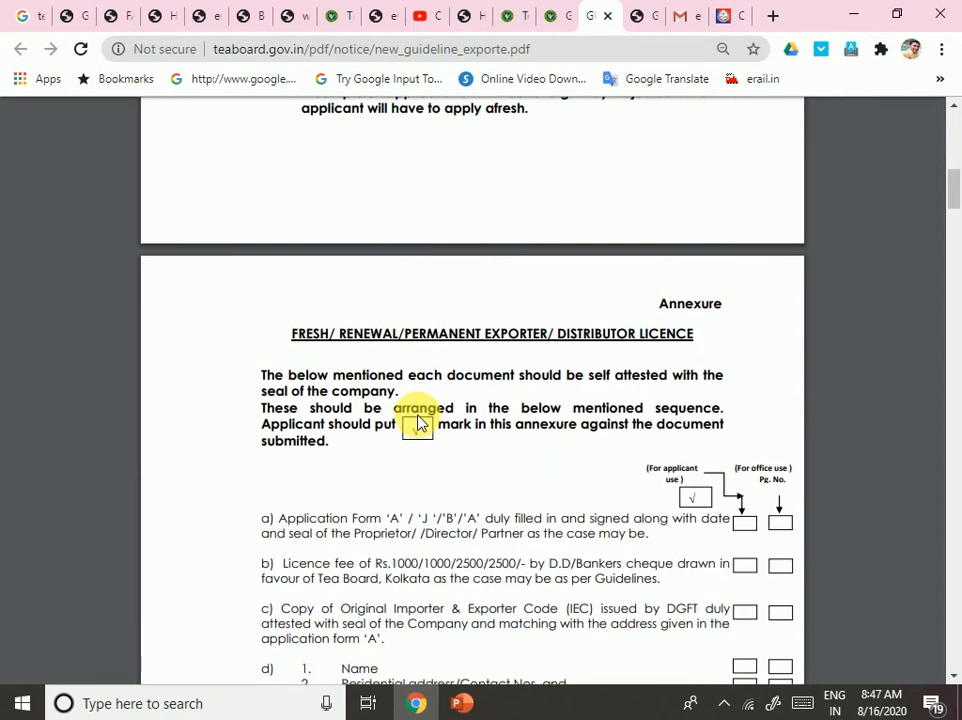
scroll(428, 425, "up", 2)
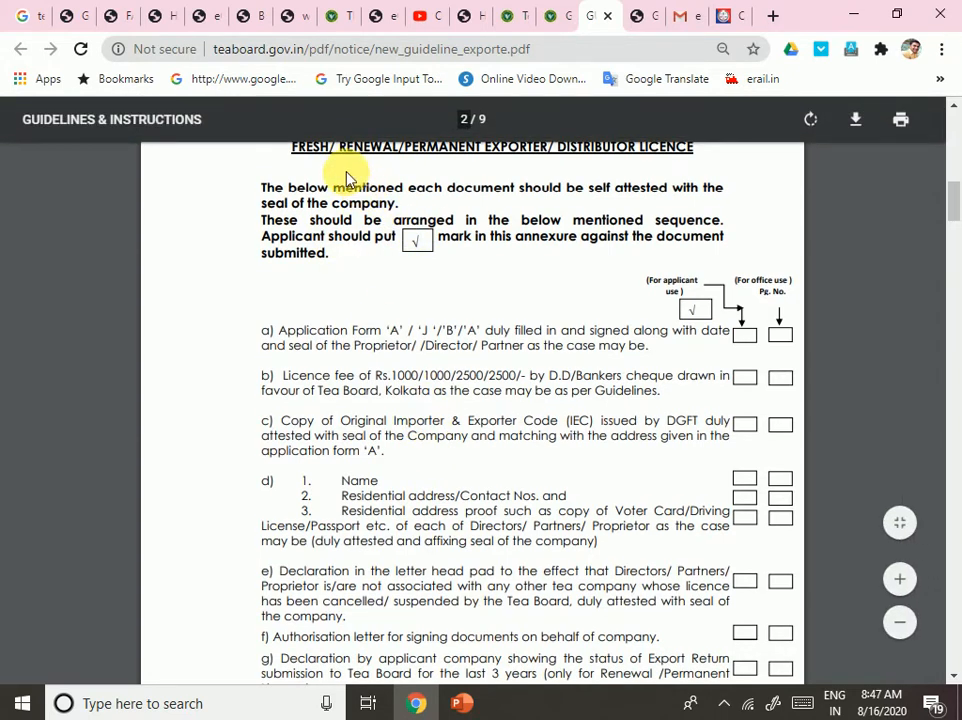
scroll(430, 285, "up", 2)
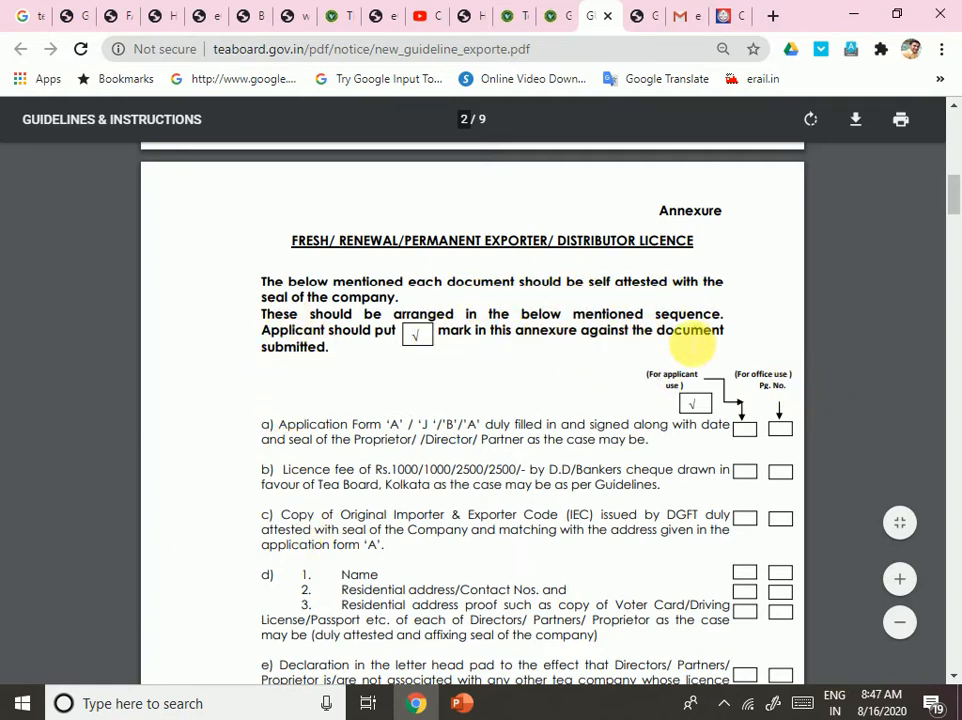
scroll(352, 425, "down", 5)
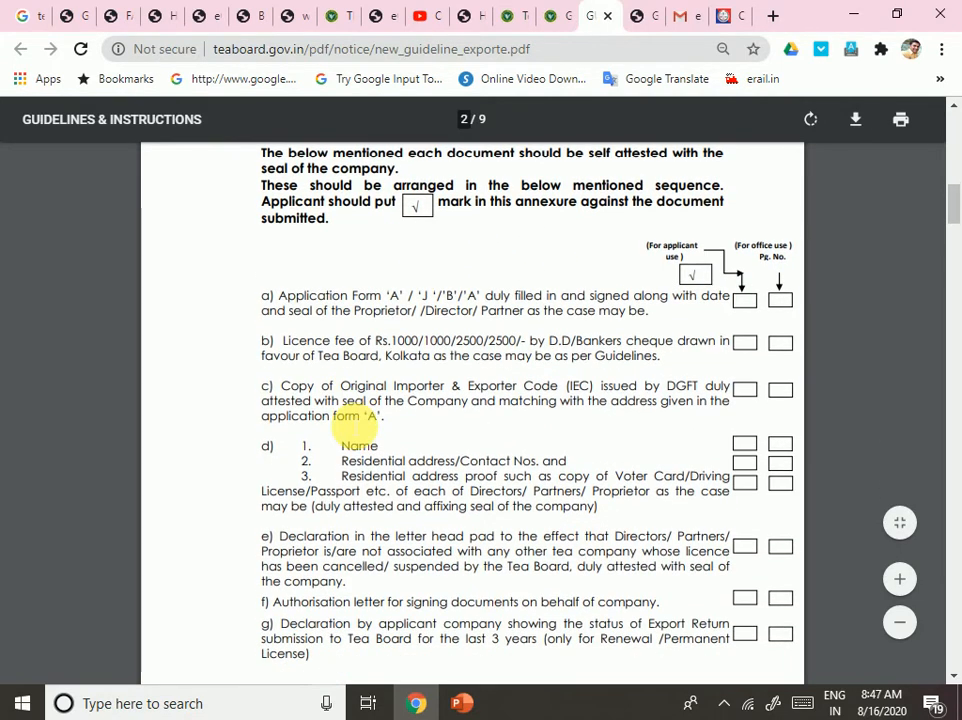
scroll(355, 427, "up", 3)
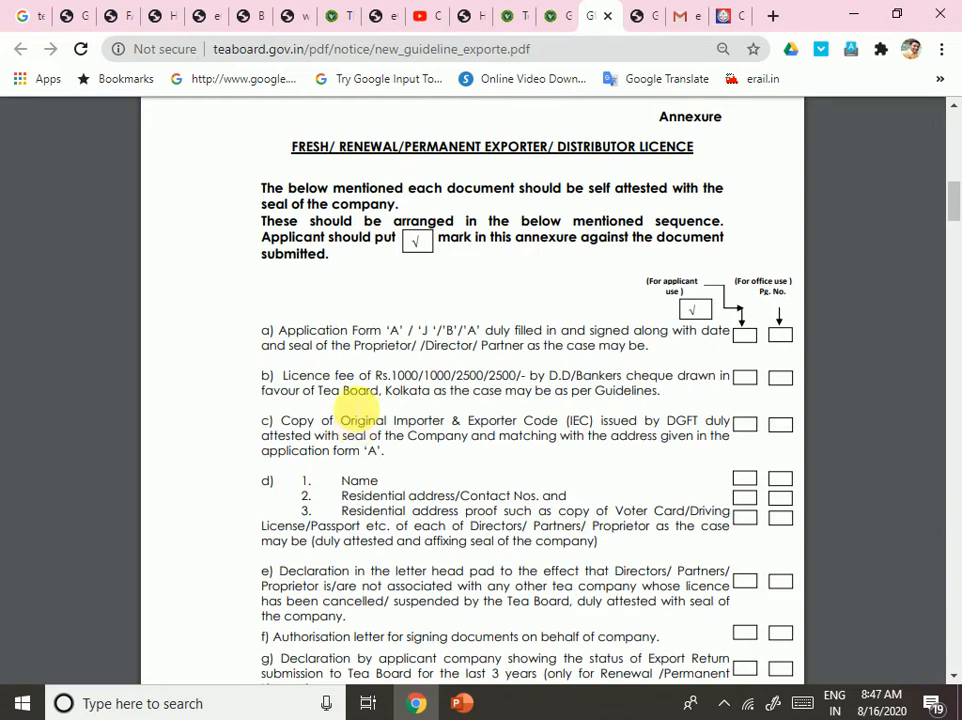
scroll(358, 407, "down", 2)
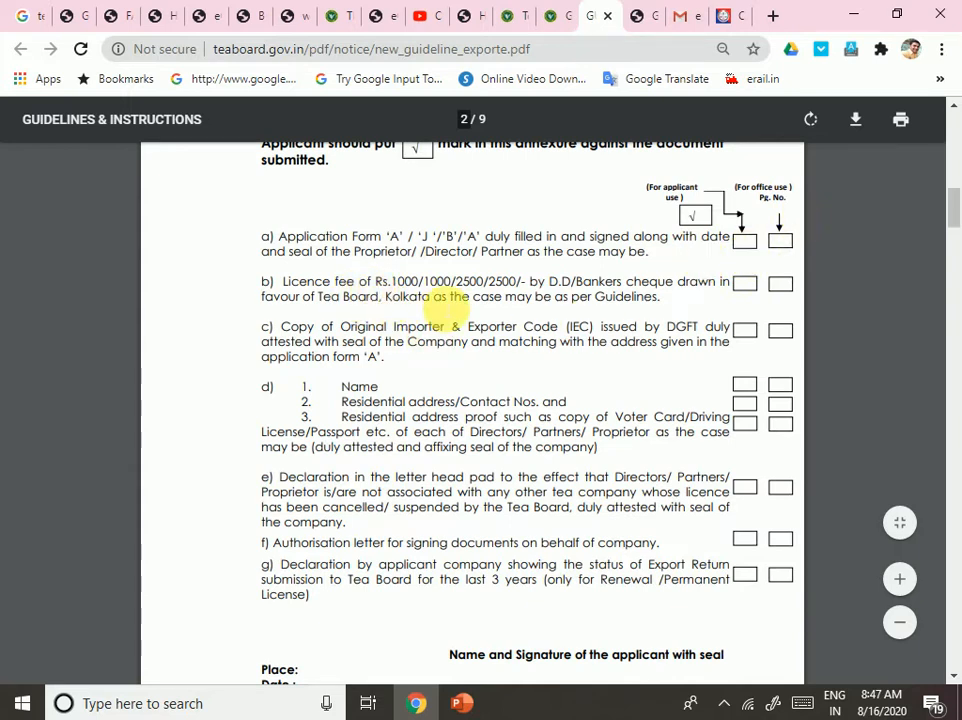
left_click_drag(549, 284, 618, 287)
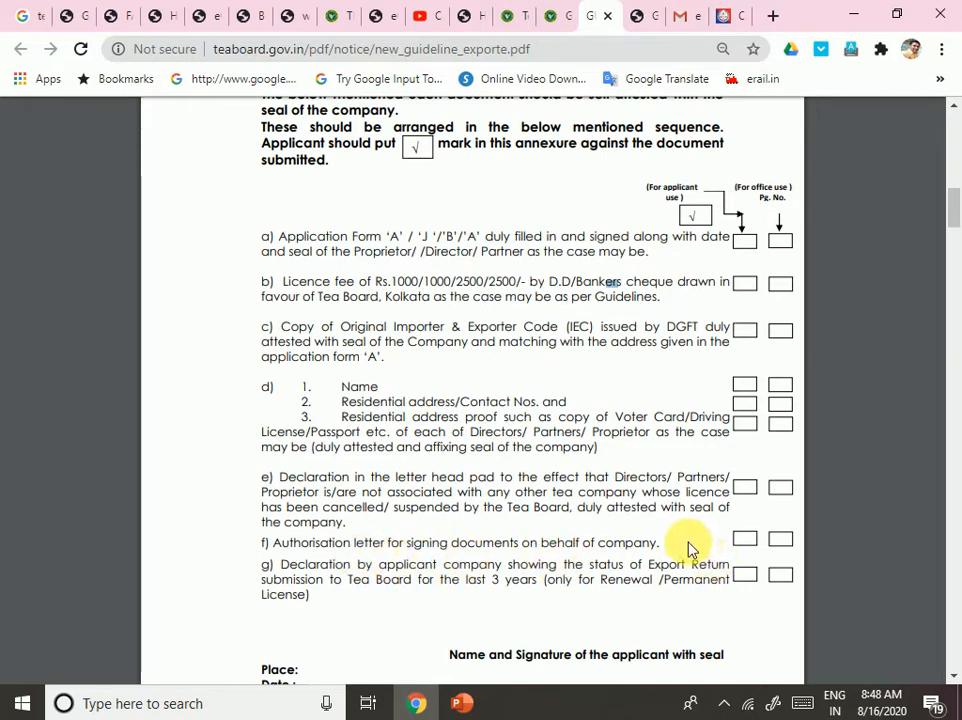
scroll(635, 541, "down", 3)
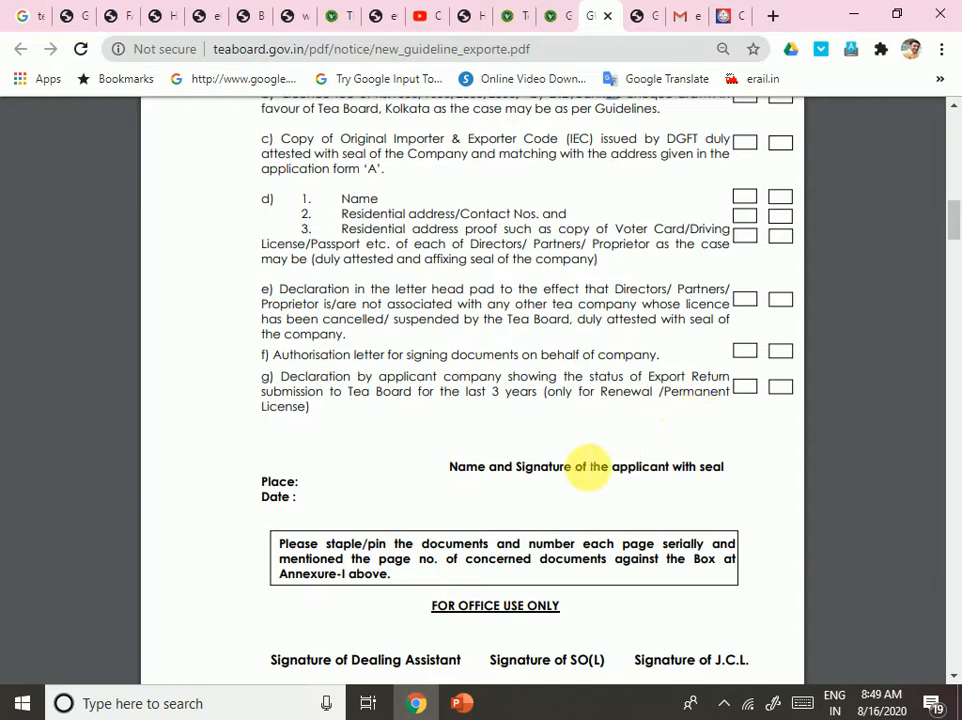
scroll(636, 497, "down", 3)
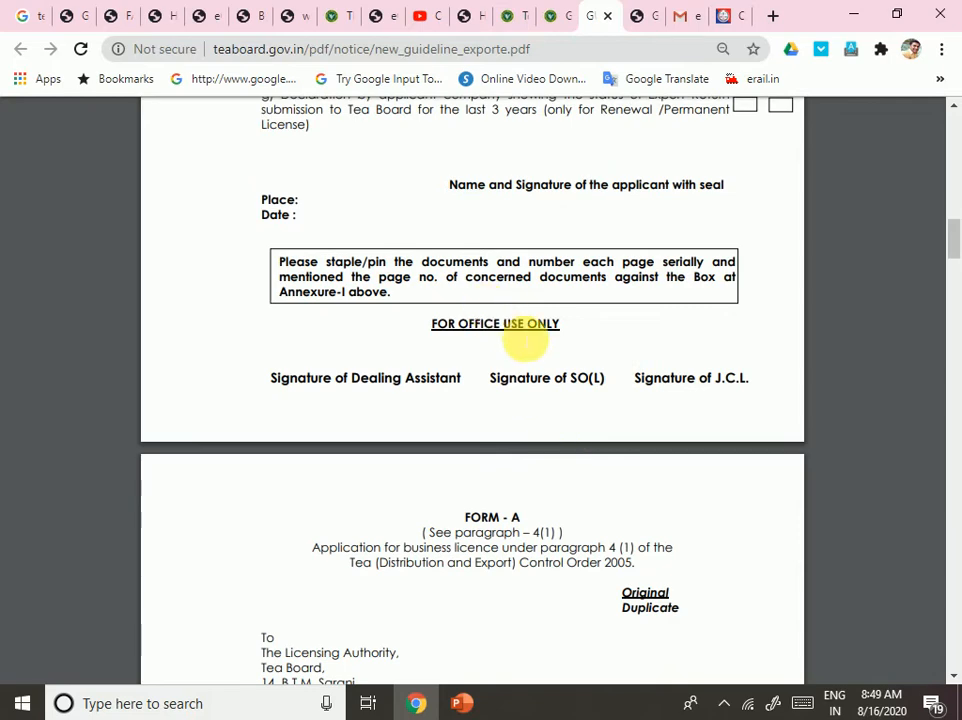
scroll(530, 360, "up", 8)
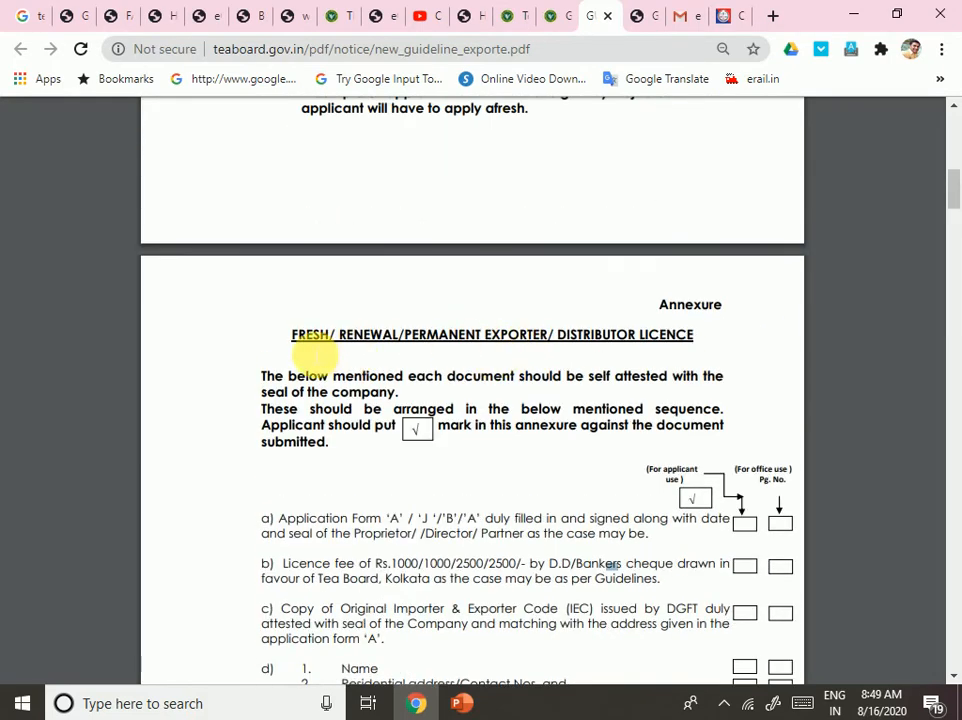
Scroll into Form A, briefly marking part of its title.
left_click_drag(292, 335, 690, 335)
scroll(666, 490, "down", 8)
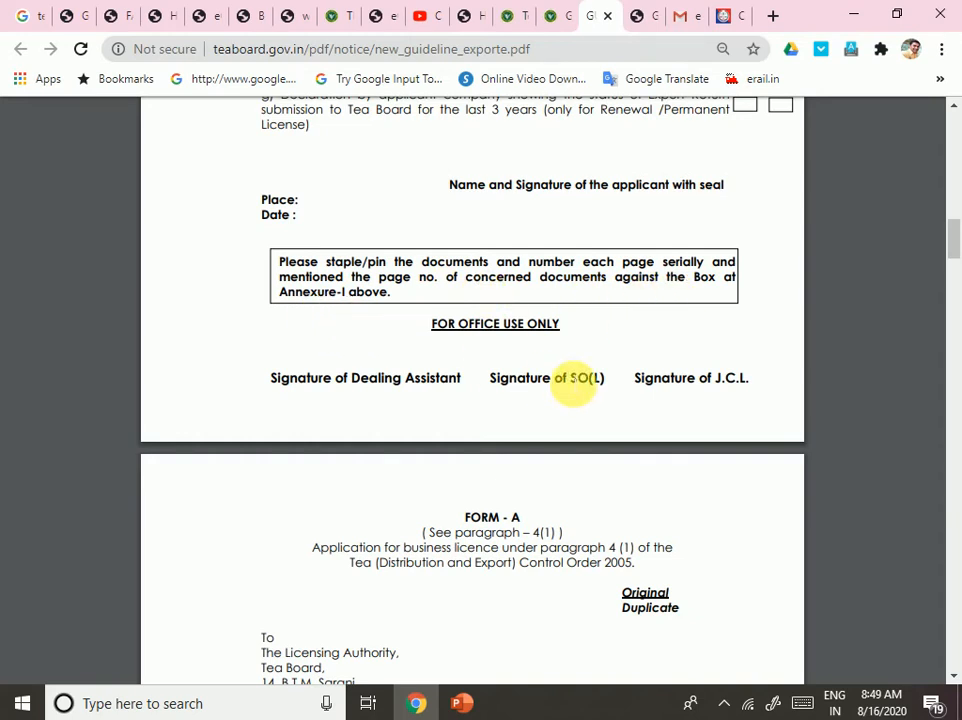
scroll(575, 383, "down", 3)
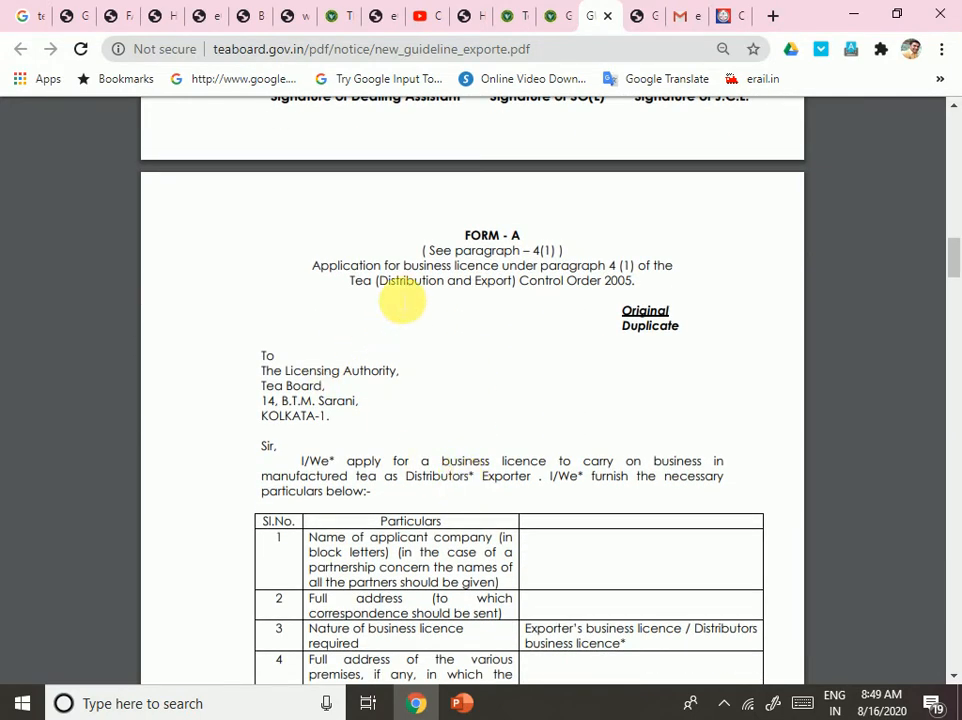
left_click_drag(397, 268, 522, 257)
left_click(520, 335)
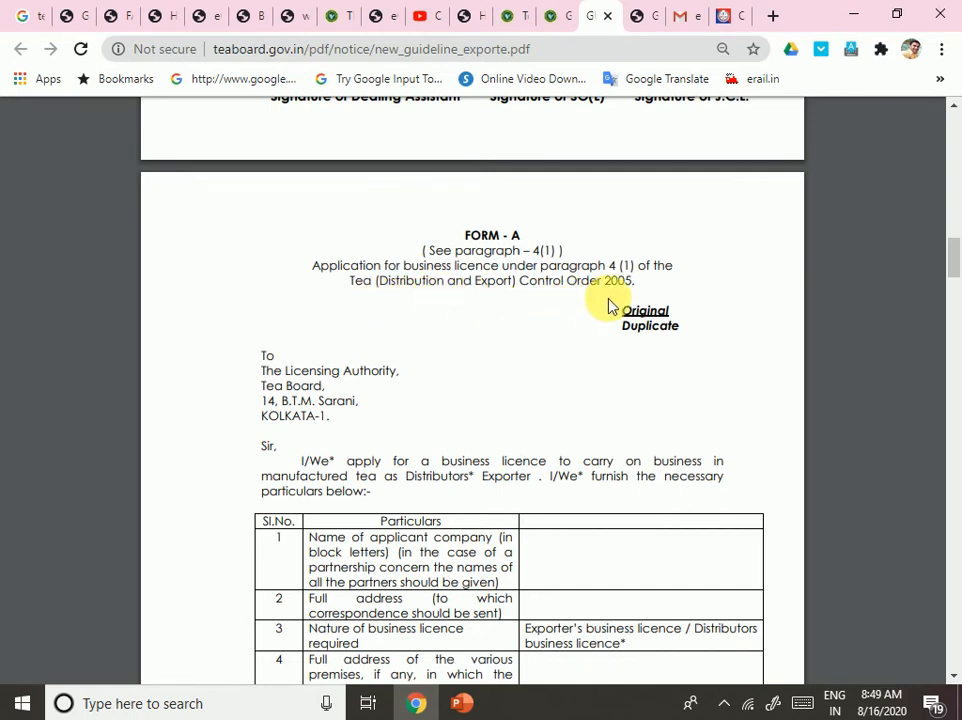
Mark the business licence wording in row 3 and the packing to Proprietary marks rows, then reach Form J.
scroll(606, 348, "down", 2)
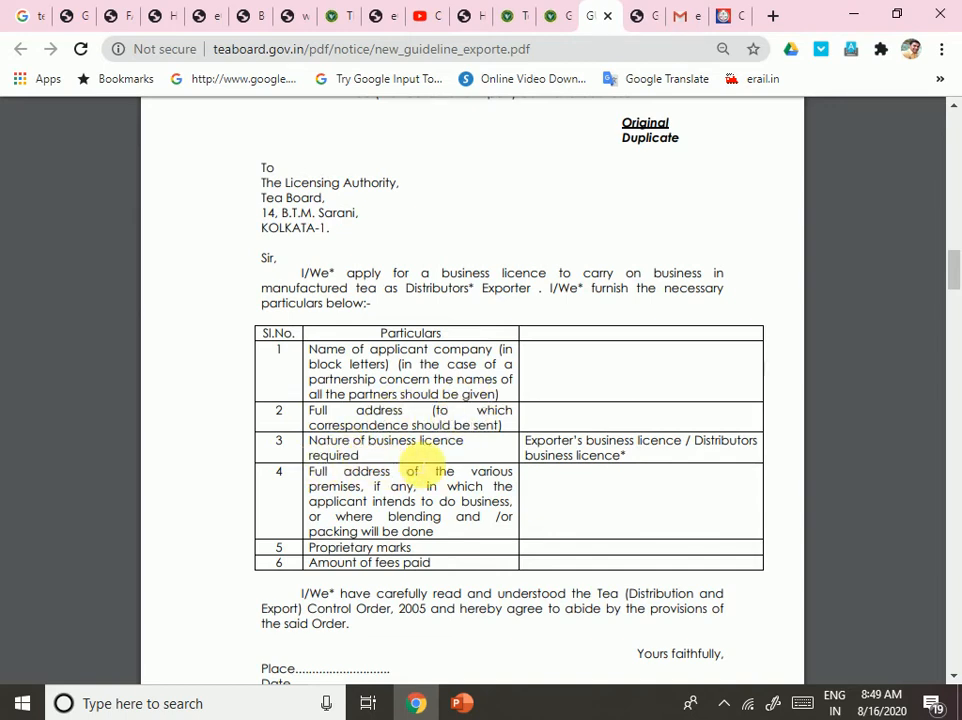
left_click_drag(577, 440, 643, 441)
left_click_drag(556, 456, 620, 456)
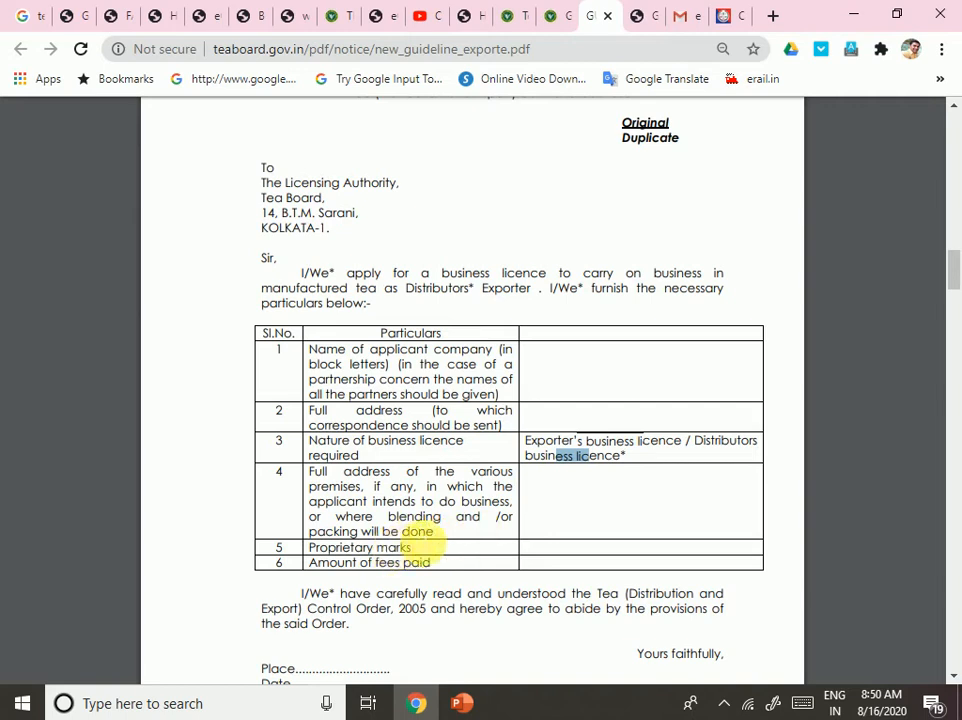
left_click(590, 499)
left_click_drag(404, 553, 333, 558)
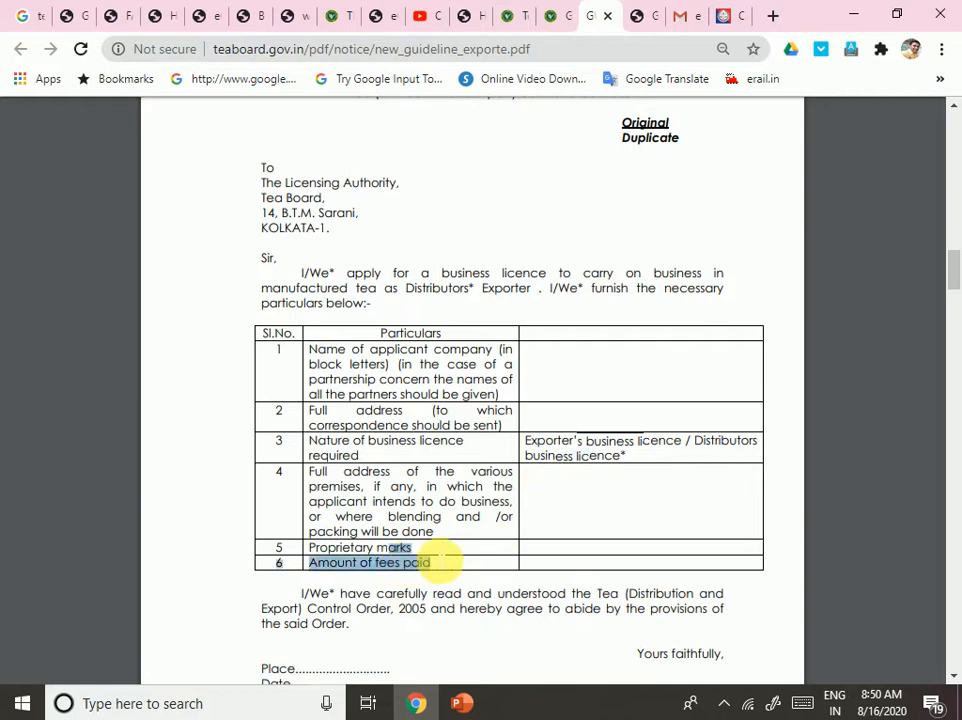
scroll(500, 490, "down", 2)
left_click(356, 385)
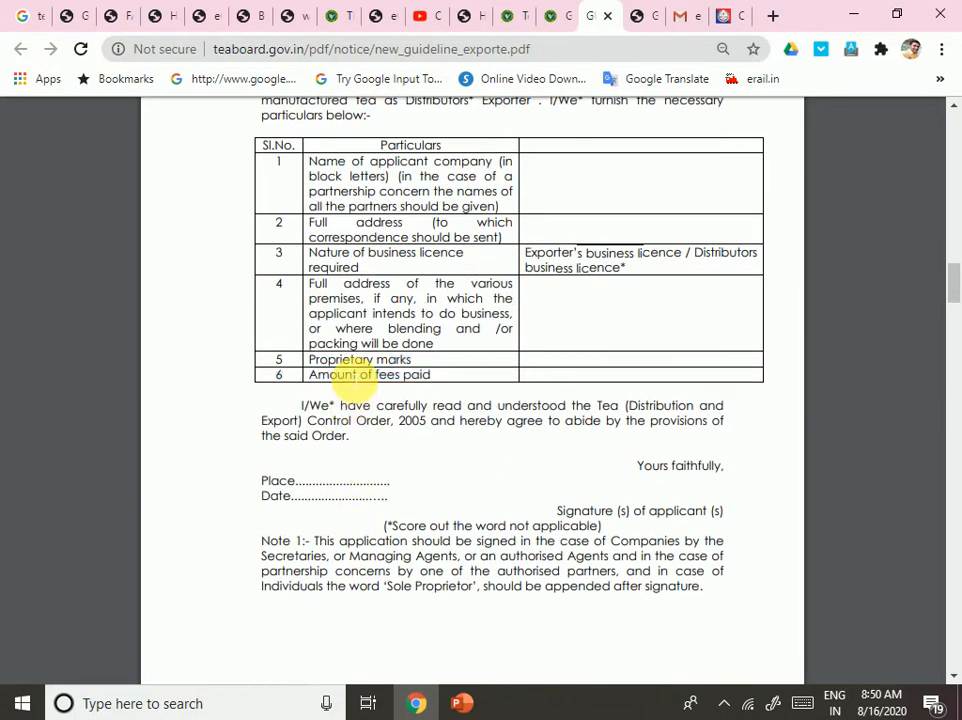
left_click_drag(316, 346, 492, 386)
left_click(371, 389)
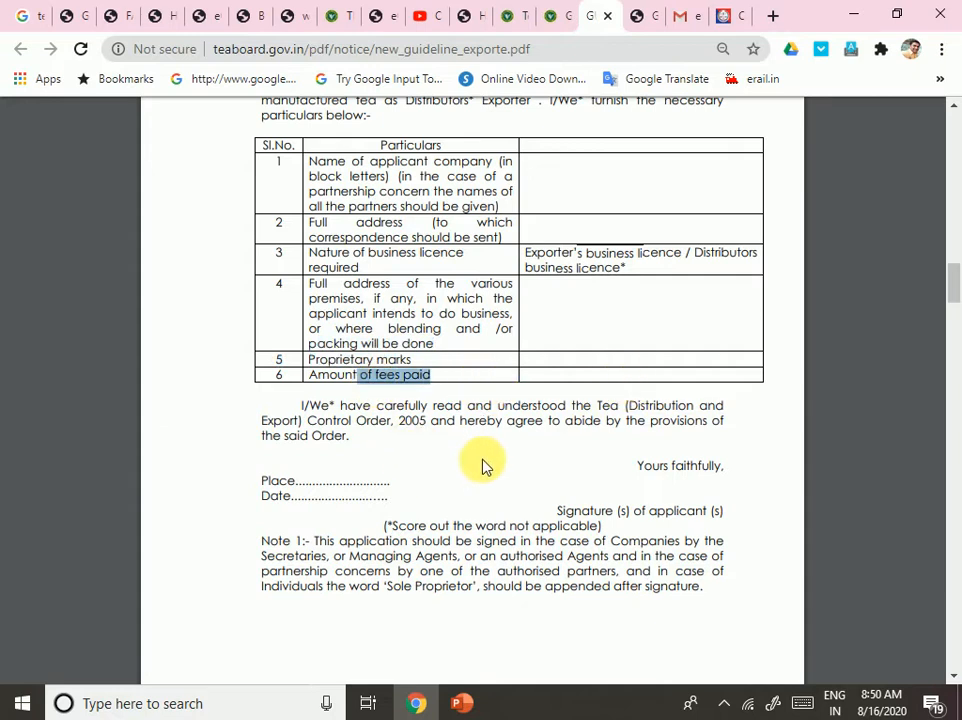
scroll(481, 467, "down", 2)
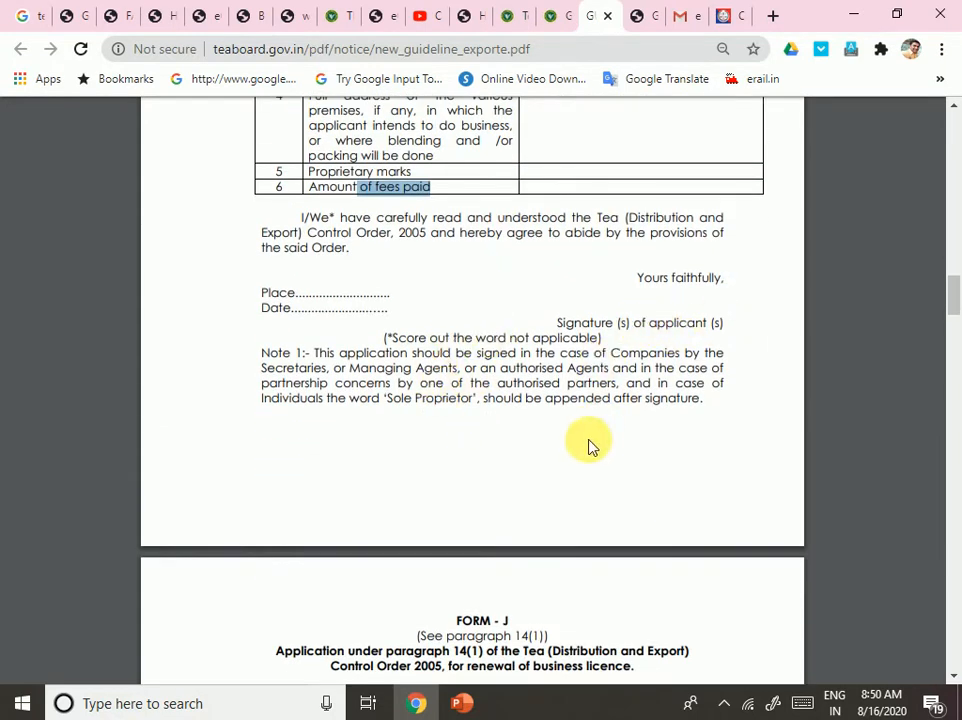
scroll(560, 451, "down", 1)
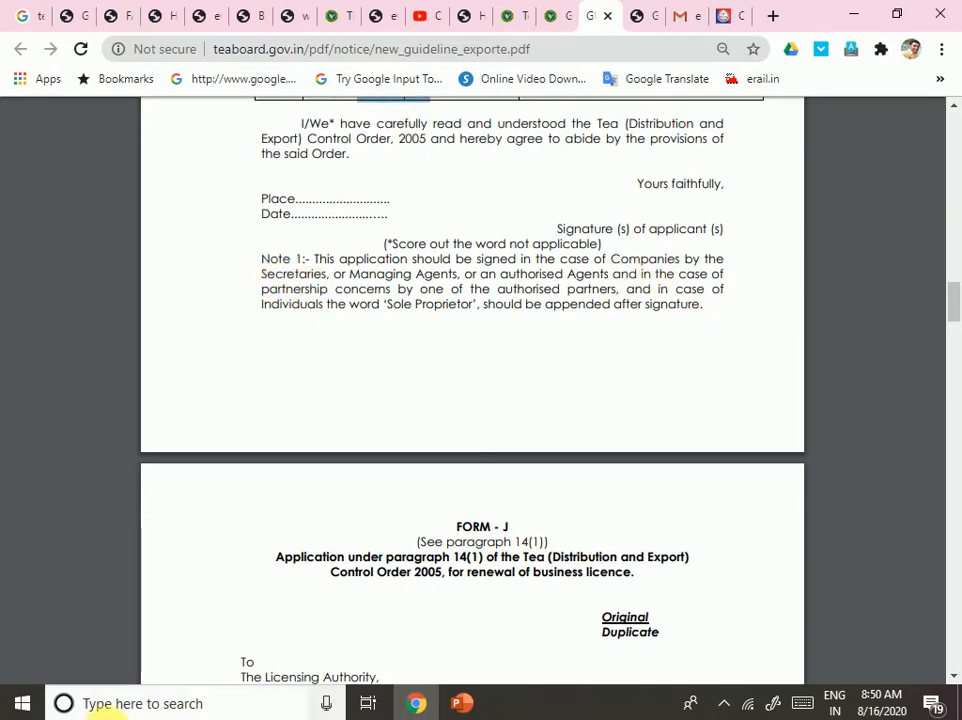
Scroll past Form-B, marking part of its heading, down to the Annexure-D export table.
scroll(570, 480, "down", 5)
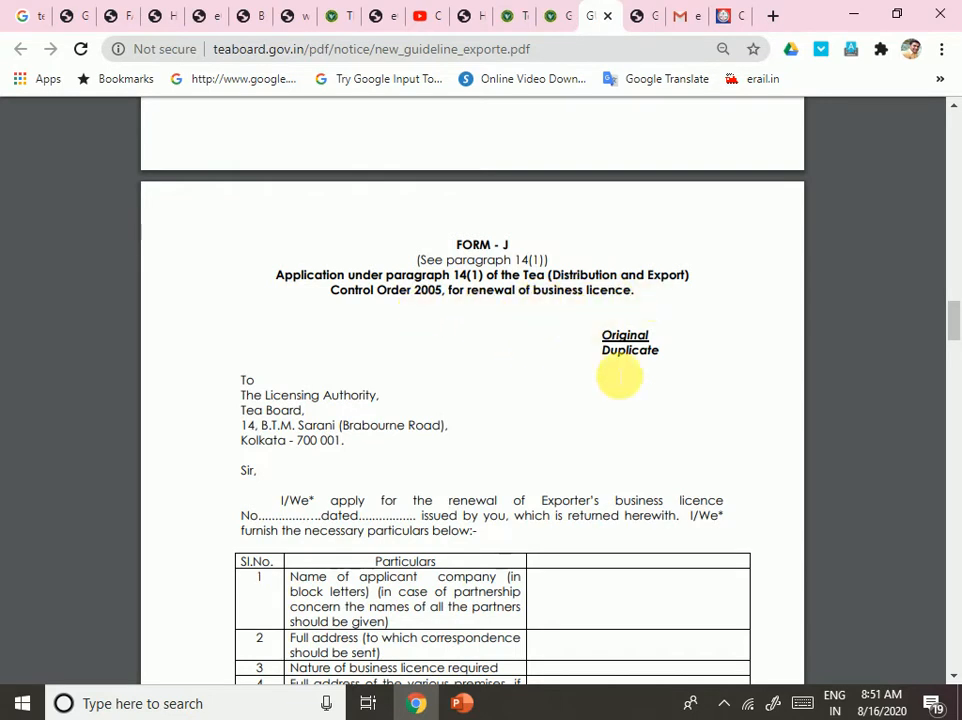
scroll(540, 510, "down", 5)
scroll(540, 513, "down", 5)
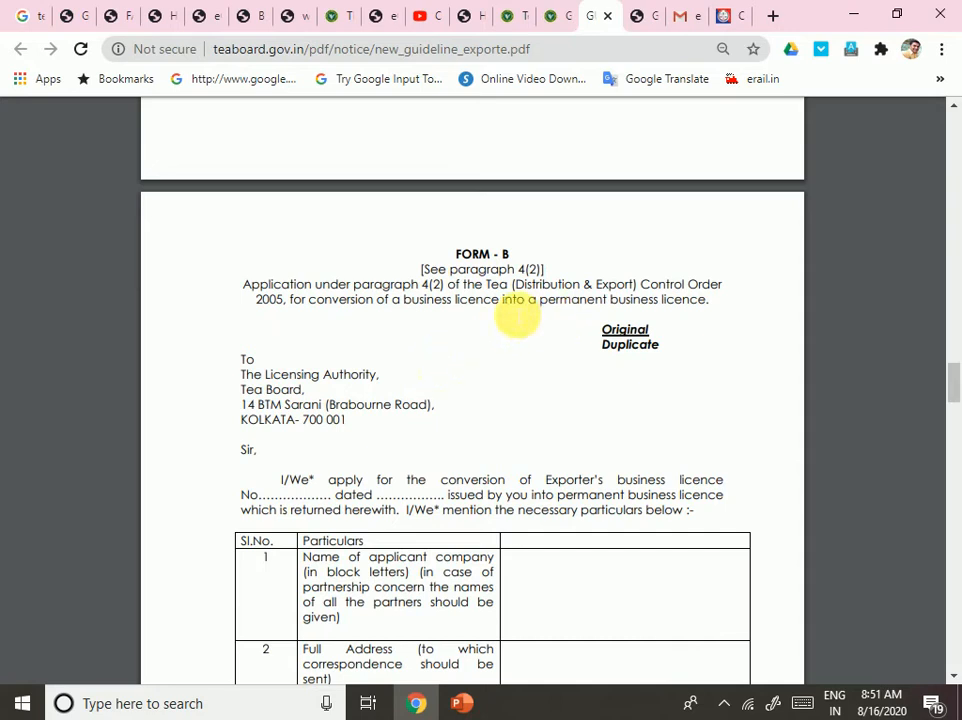
left_click_drag(553, 318, 715, 294)
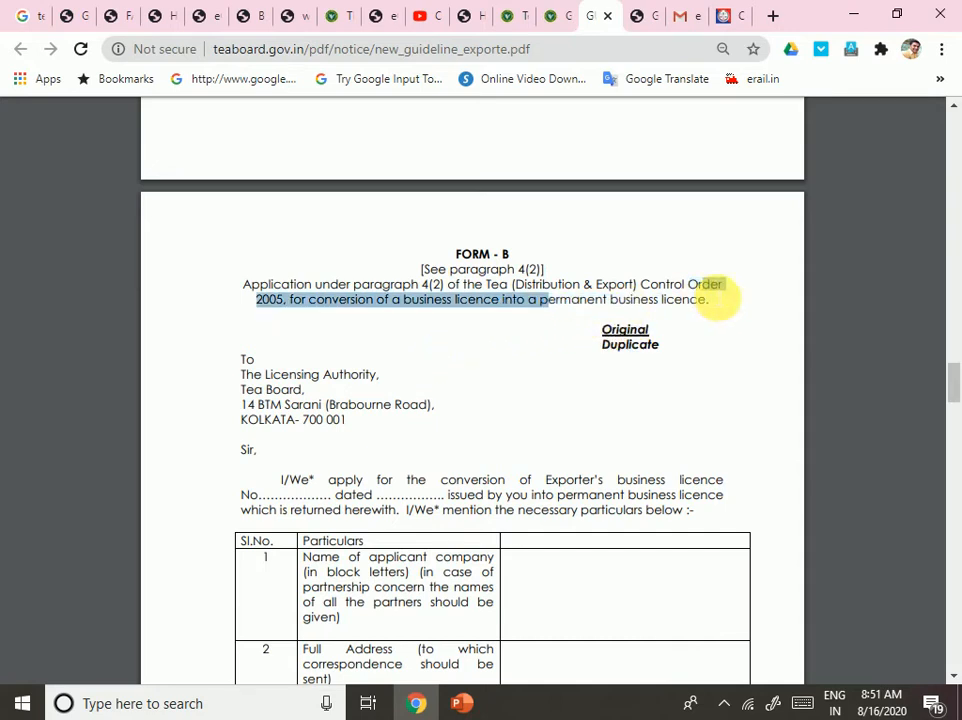
scroll(661, 445, "down", 4)
scroll(661, 445, "up", 3)
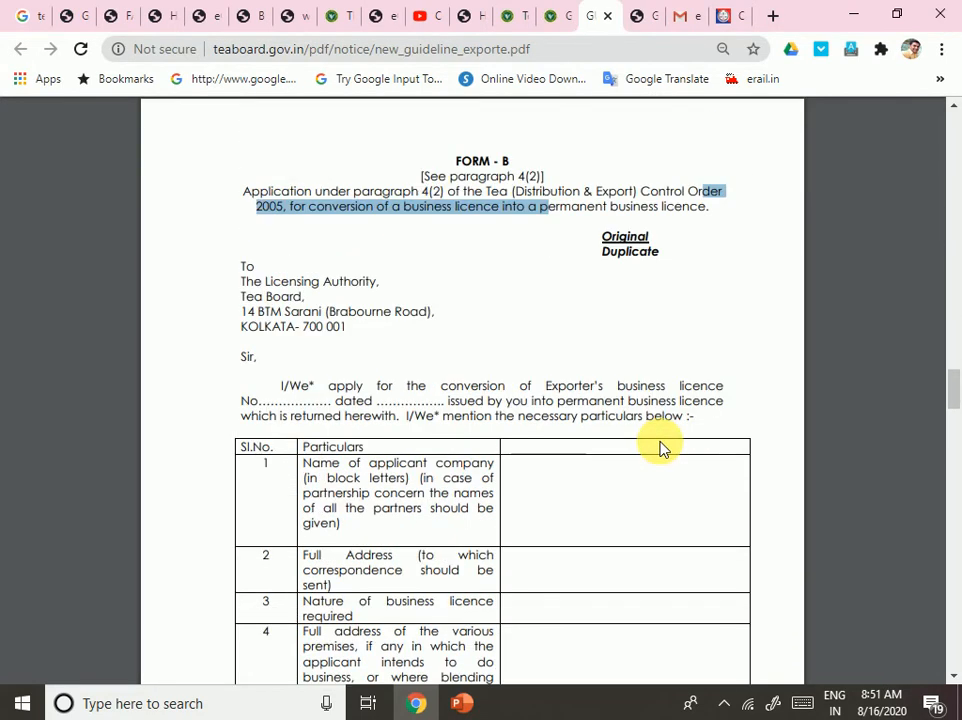
scroll(571, 380, "down", 5)
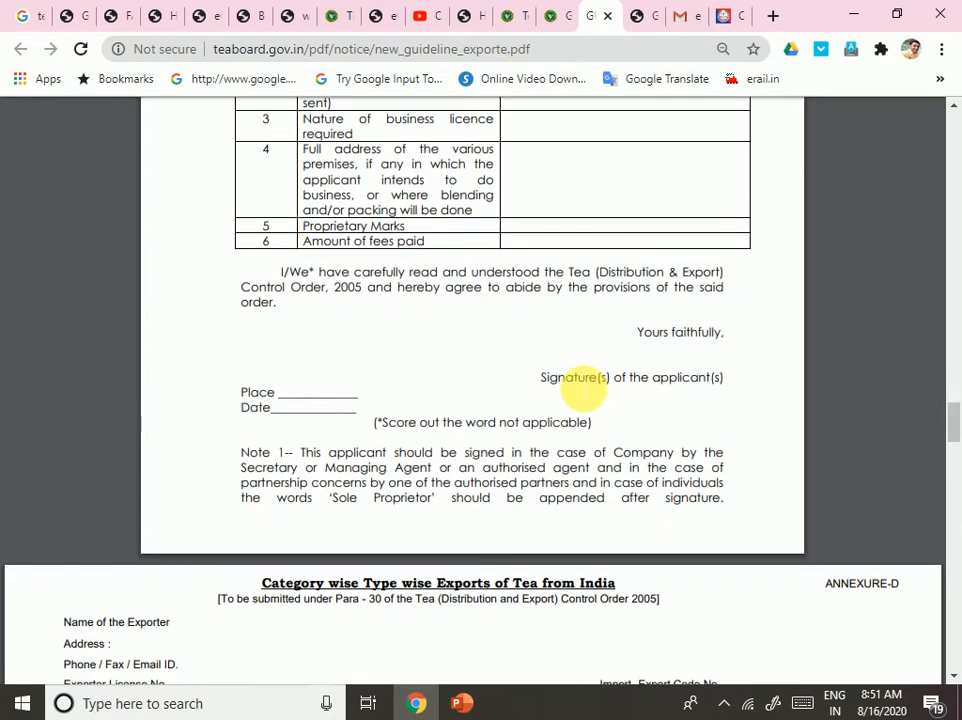
scroll(575, 388, "down", 2)
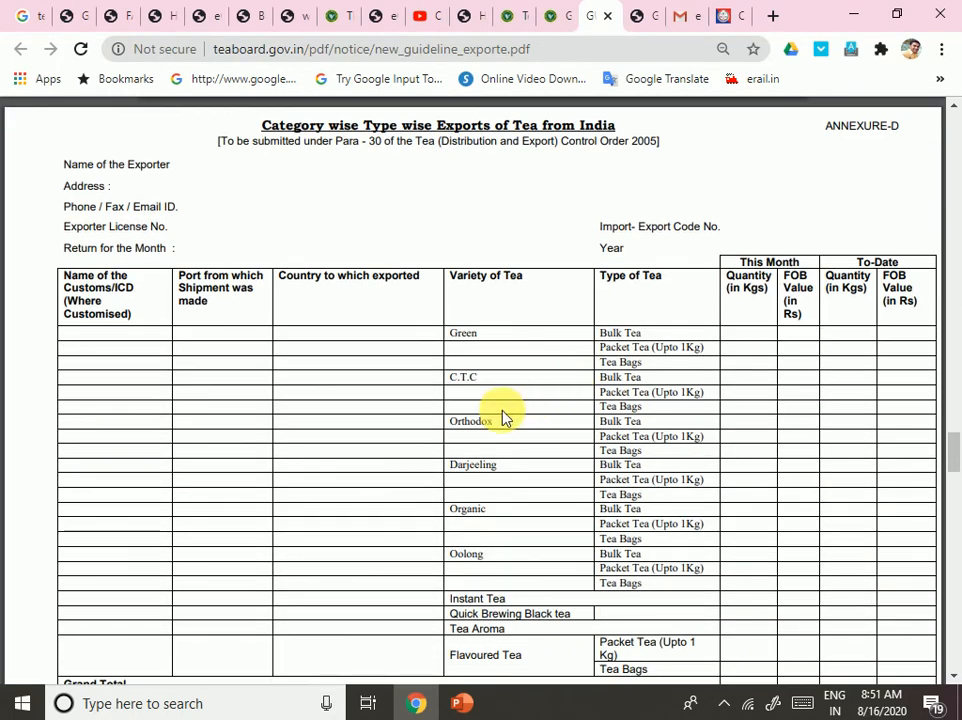
Scroll into the Annexure-D export table and clear the highlight in its header.
scroll(474, 421, "down", 3)
scroll(474, 421, "up", 3)
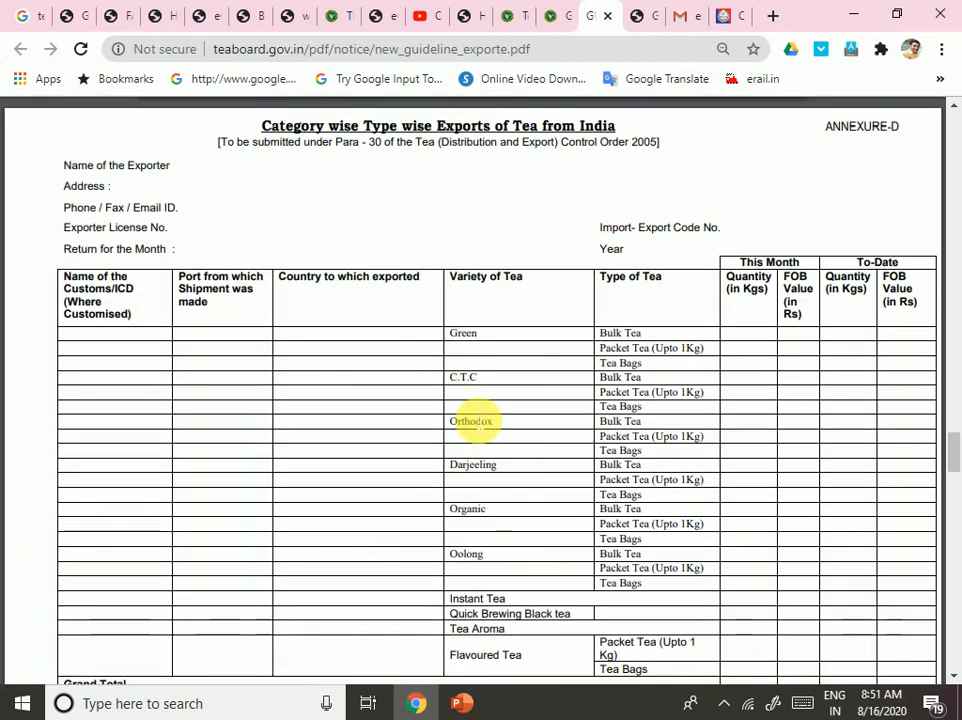
scroll(395, 330, "up", 2)
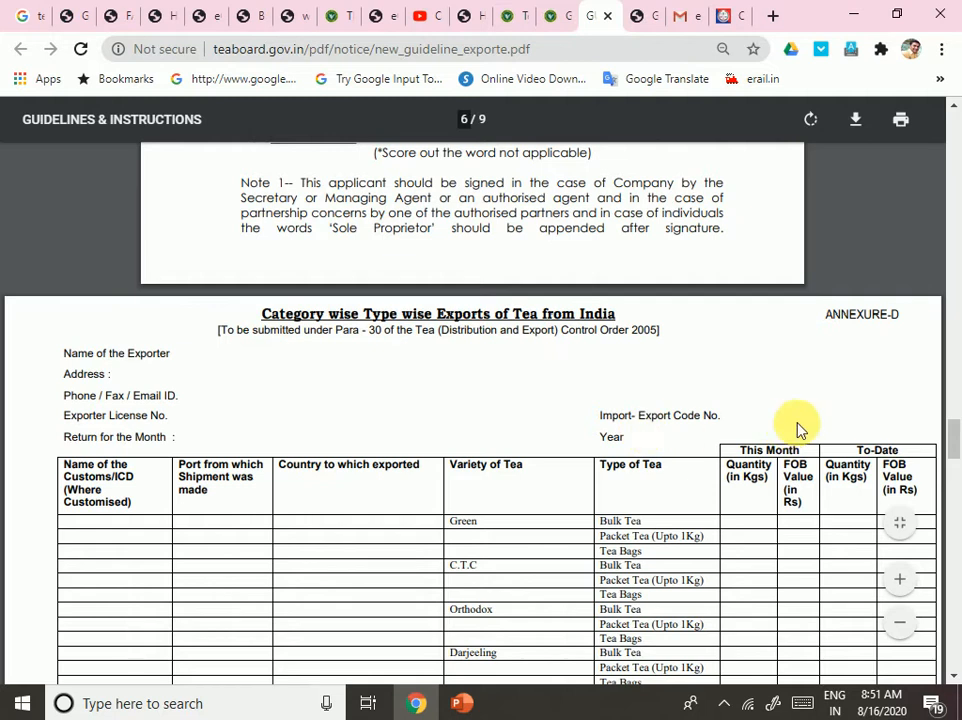
scroll(659, 509, "down", 2)
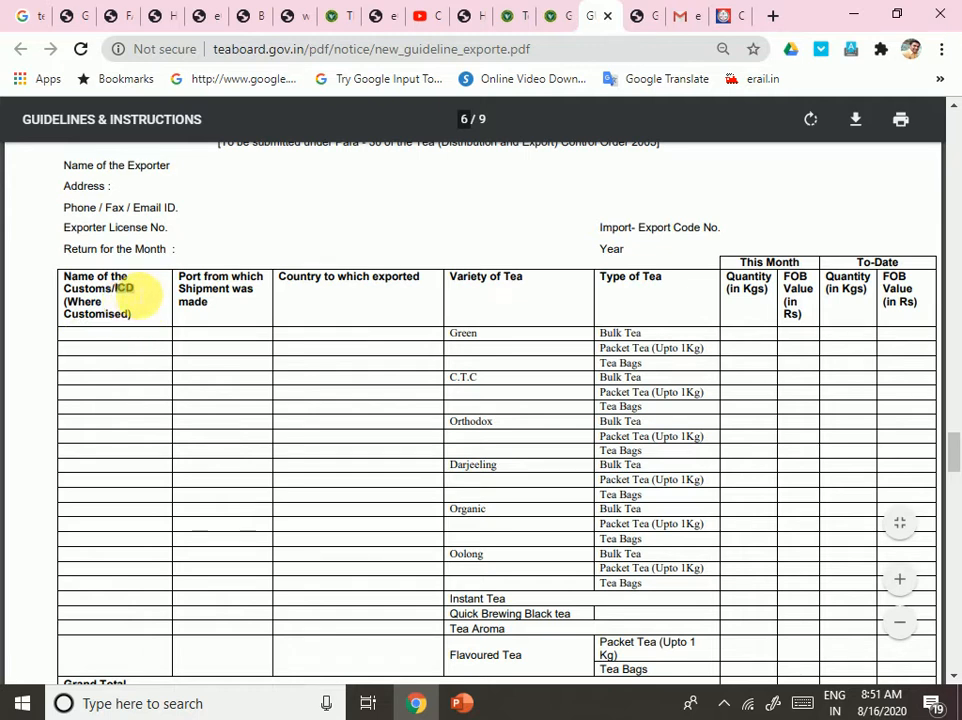
left_click(125, 360)
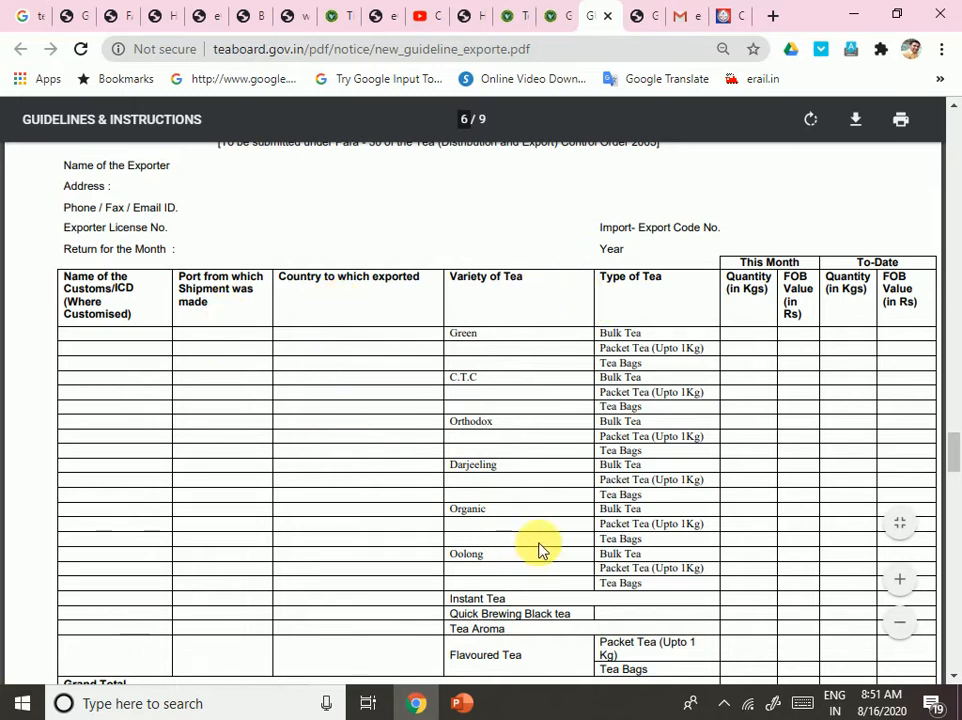
scroll(520, 508, "down", 1)
scroll(518, 507, "down", 1)
scroll(518, 507, "up", 2)
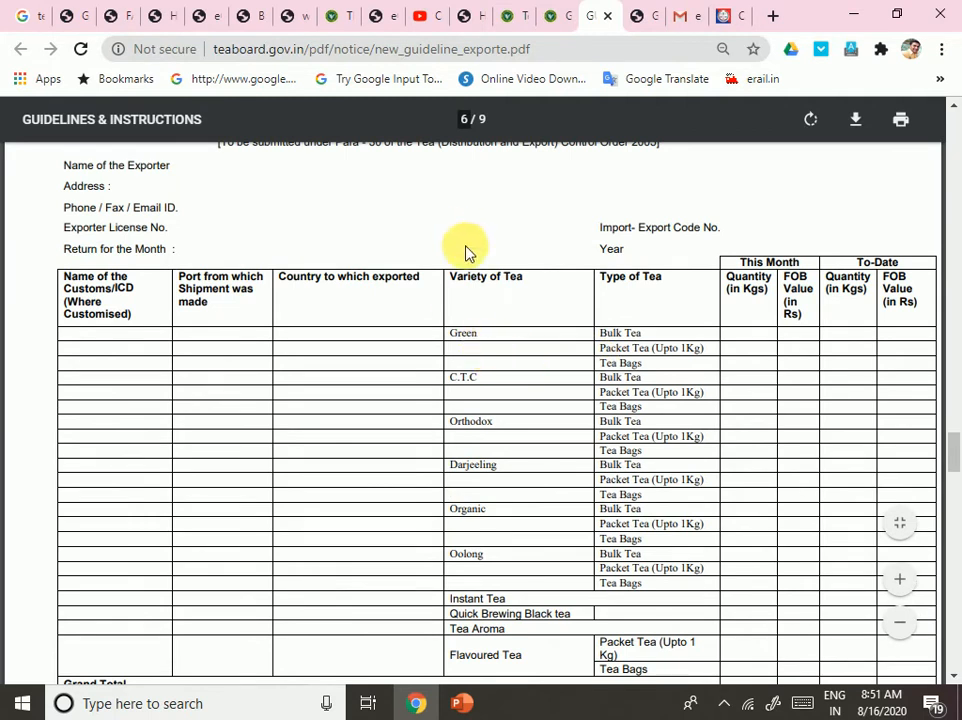
scroll(510, 400, "down", 2)
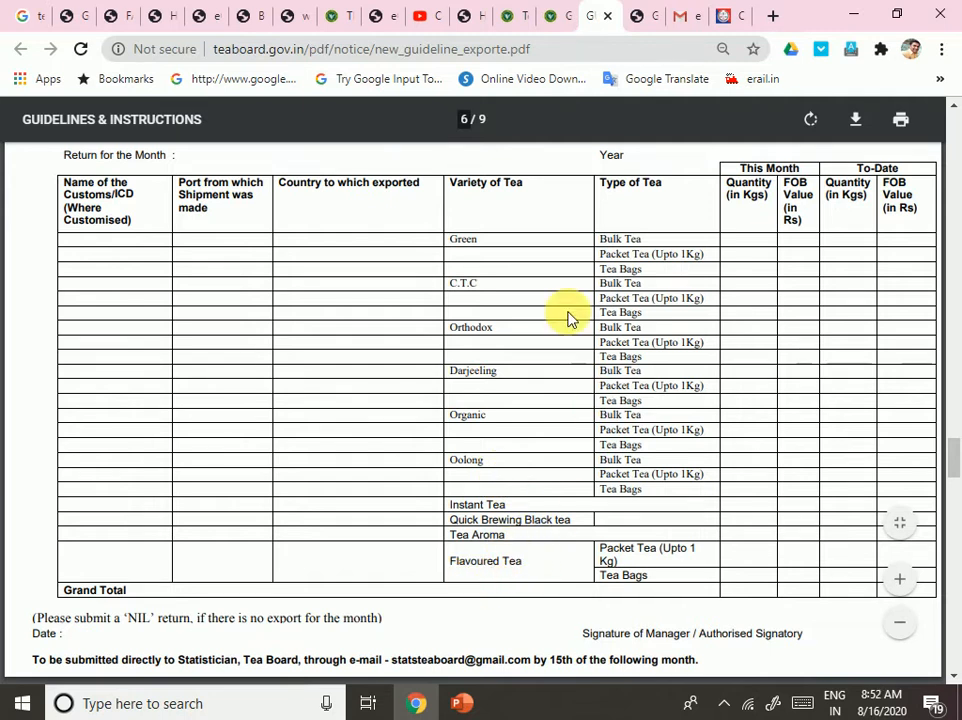
Highlight the Green and C.T.C Packet Tea and Green Tea Bags entries, then scroll to Grand Total.
left_click_drag(602, 244, 665, 270)
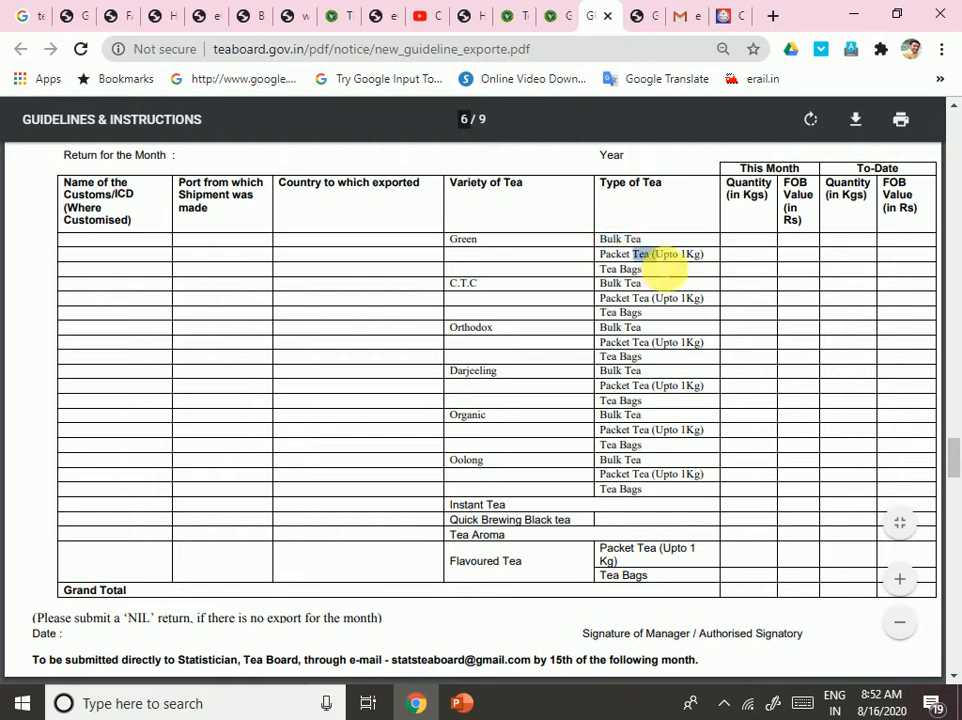
left_click_drag(588, 298, 620, 314)
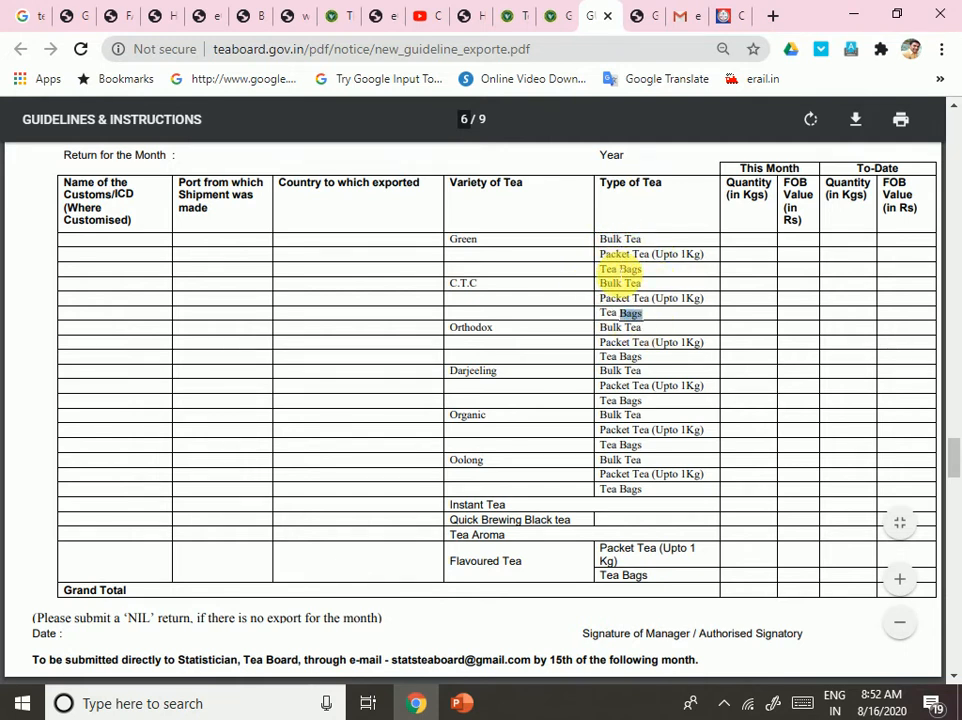
left_click_drag(628, 262, 623, 279)
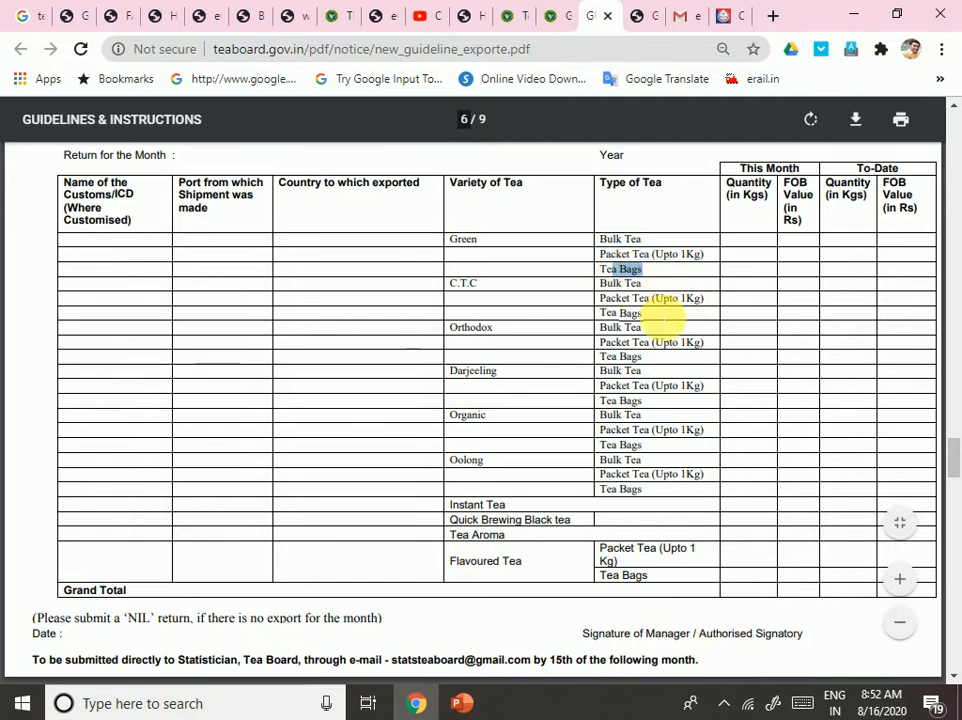
scroll(667, 323, "up", 1)
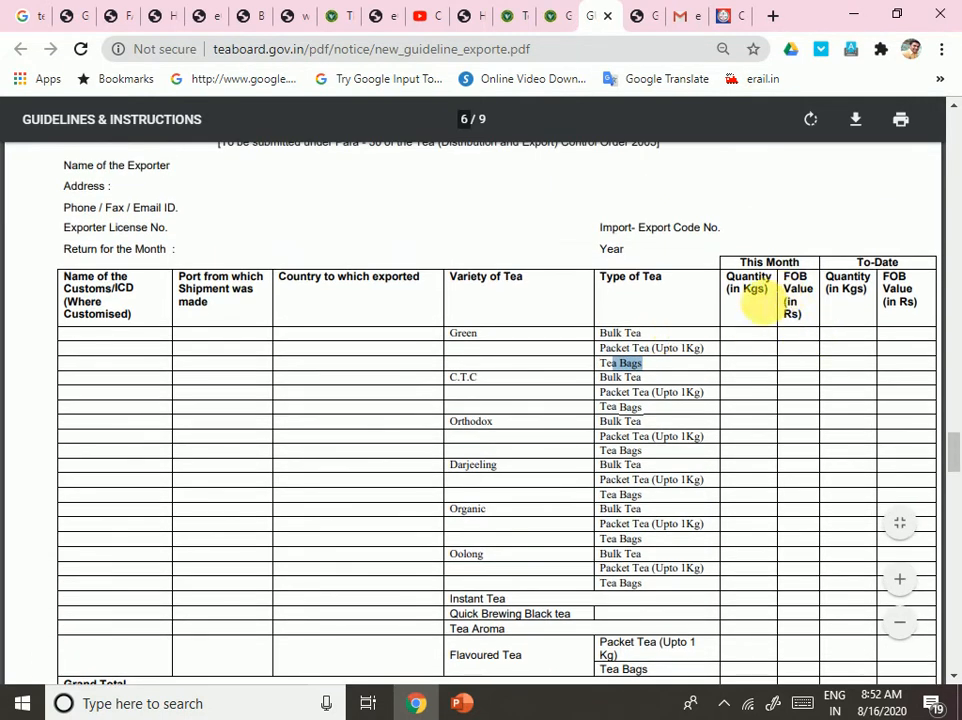
left_click(786, 367)
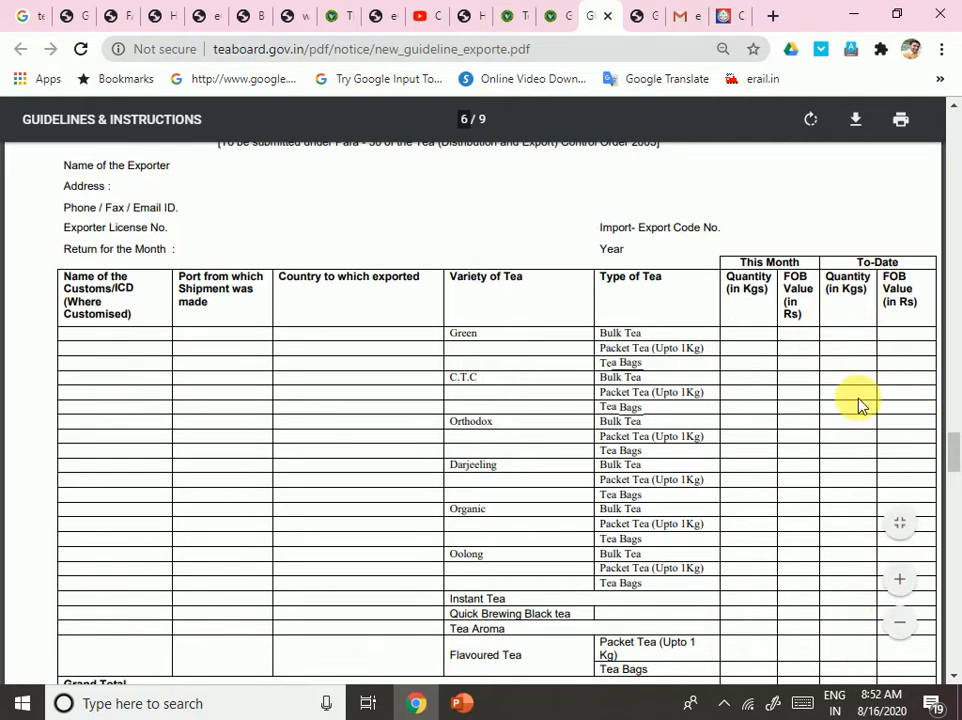
scroll(868, 485, "down", 2)
scroll(868, 488, "down", 1)
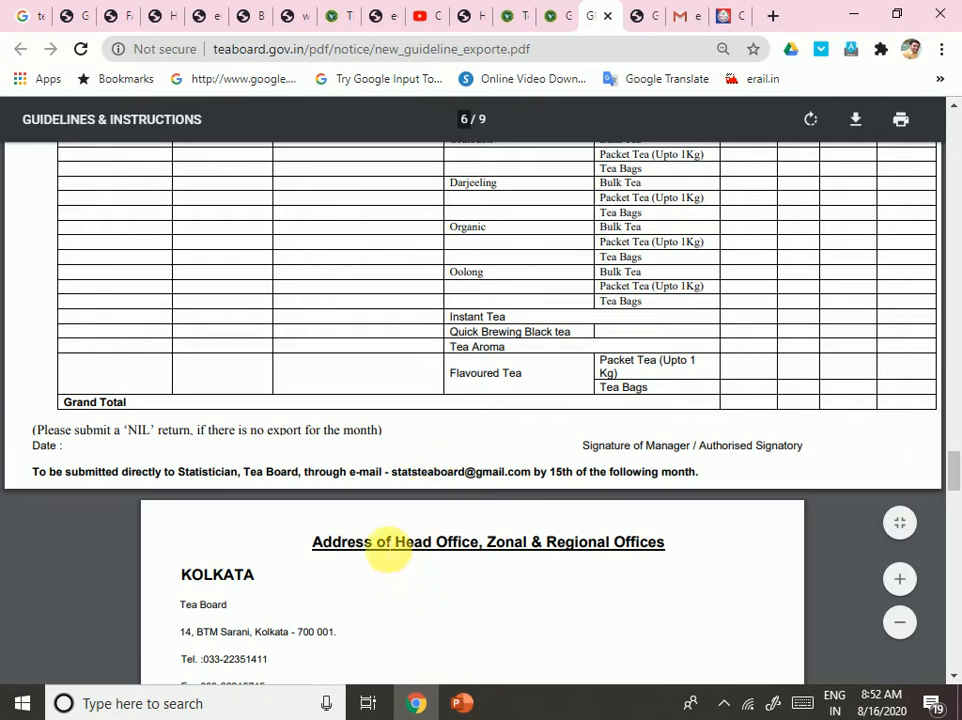
Highlight the NIL-return note, then scroll down through the Head, Zonal & Regional Offices list.
left_click_drag(157, 440, 368, 449)
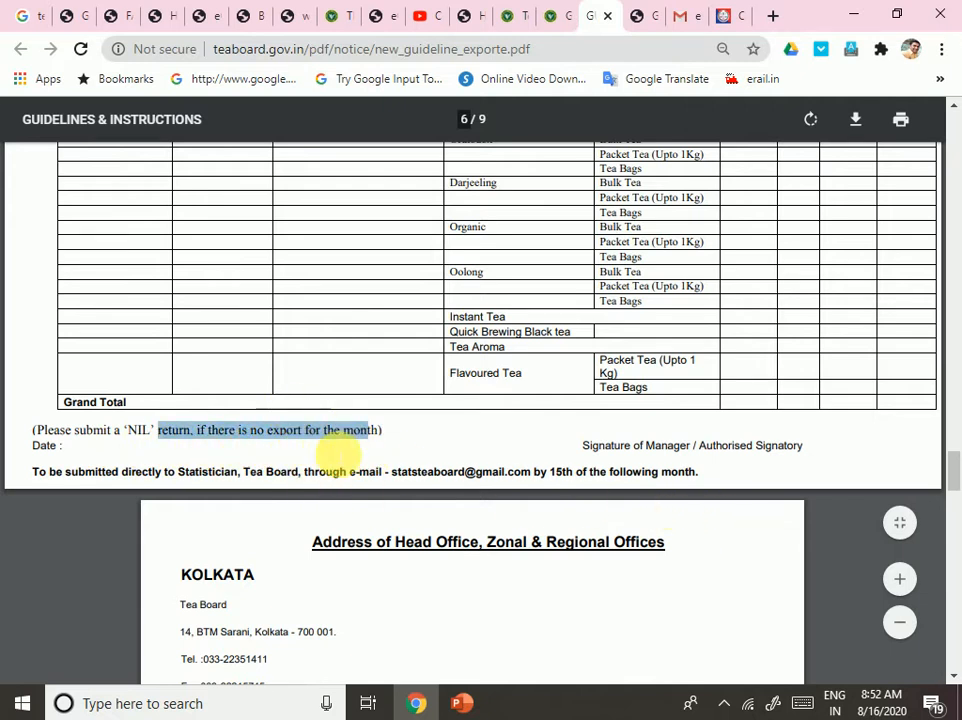
left_click(144, 458)
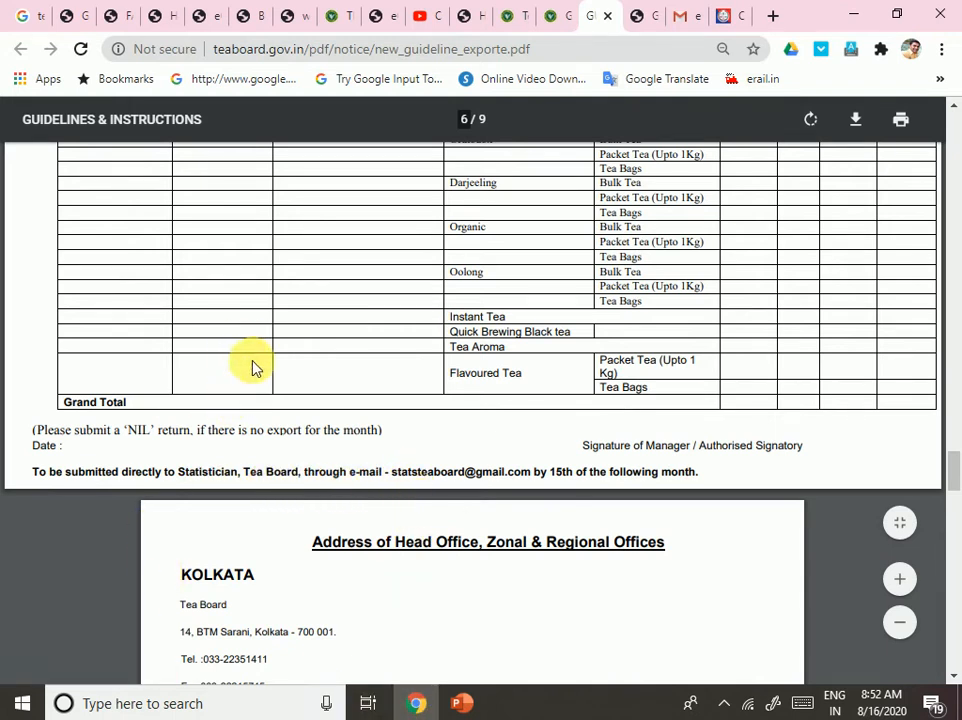
scroll(672, 466, "down", 2)
scroll(672, 466, "down", 1)
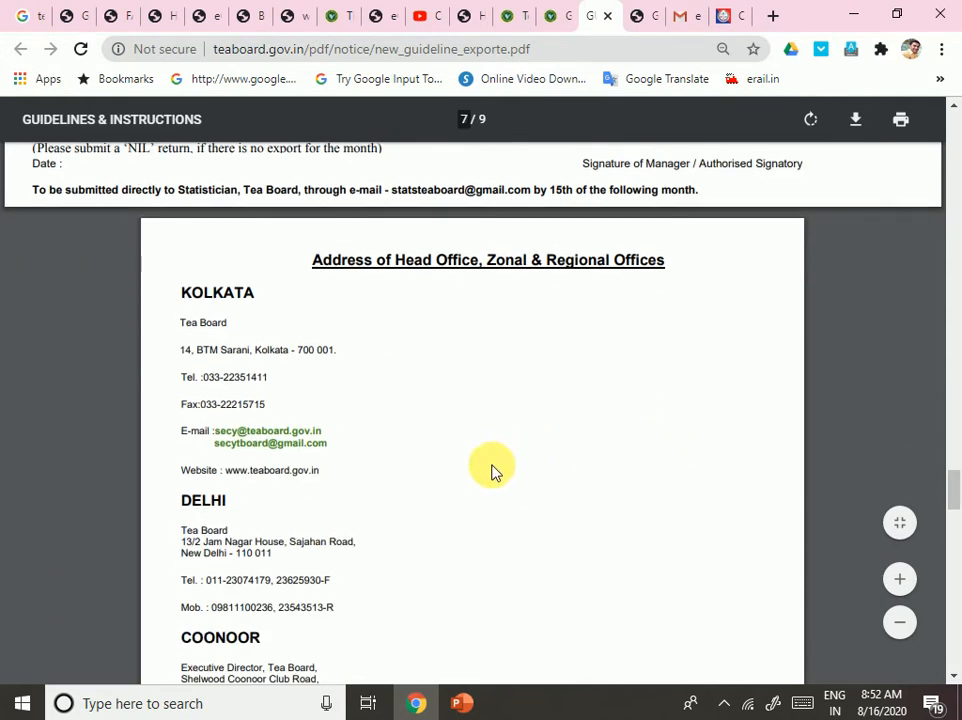
scroll(485, 462, "down", 10)
scroll(468, 453, "down", 5)
Scroll back up the office list and return to the Tea Board guidelines page.
scroll(466, 453, "up", 5)
scroll(465, 454, "up", 7)
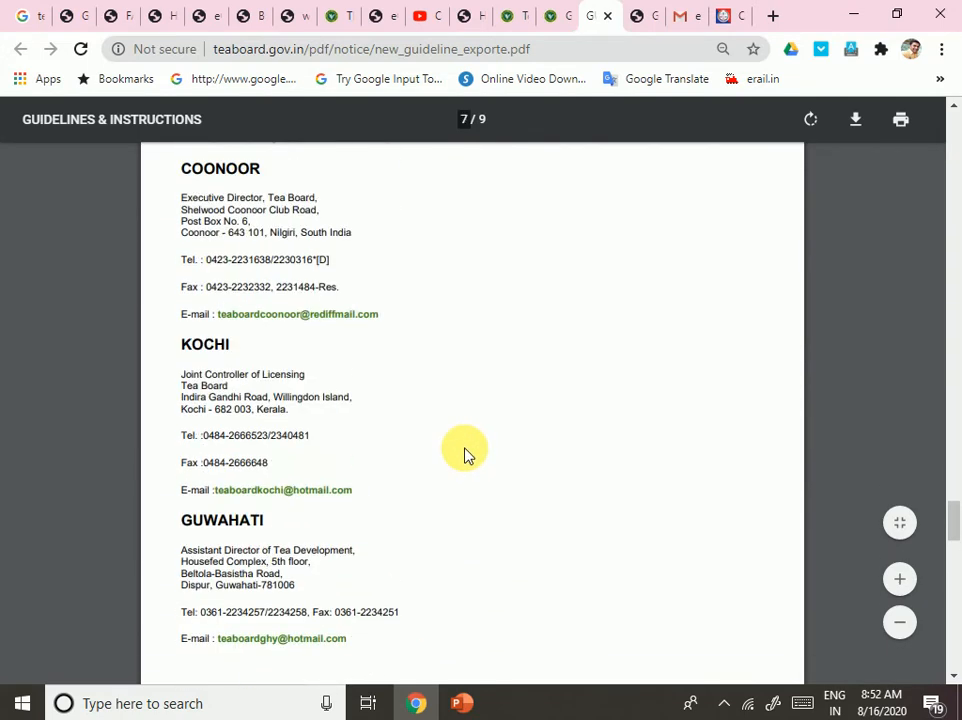
scroll(465, 453, "up", 5)
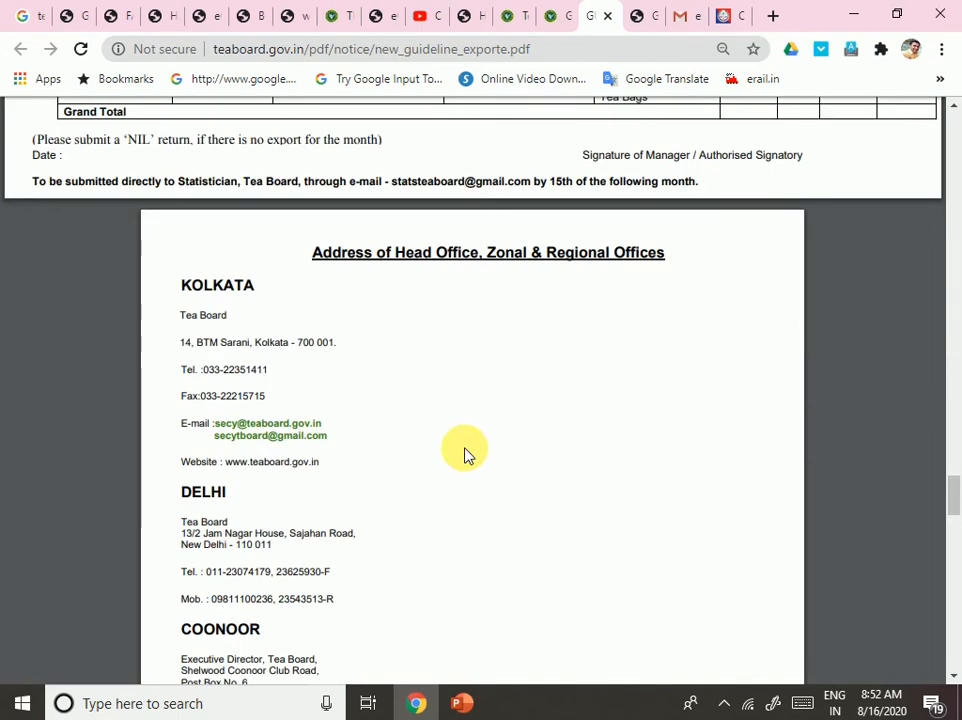
scroll(465, 453, "down", 12)
scroll(465, 451, "down", 5)
scroll(472, 455, "up", 15)
scroll(472, 457, "up", 15)
middle_click(486, 467)
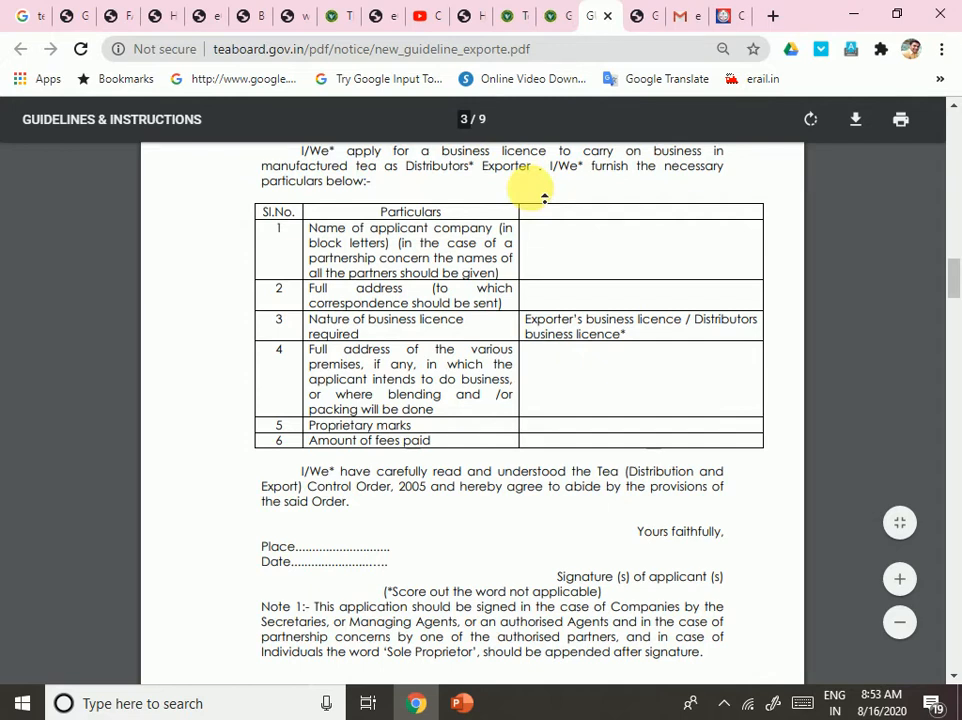
left_click(548, 17)
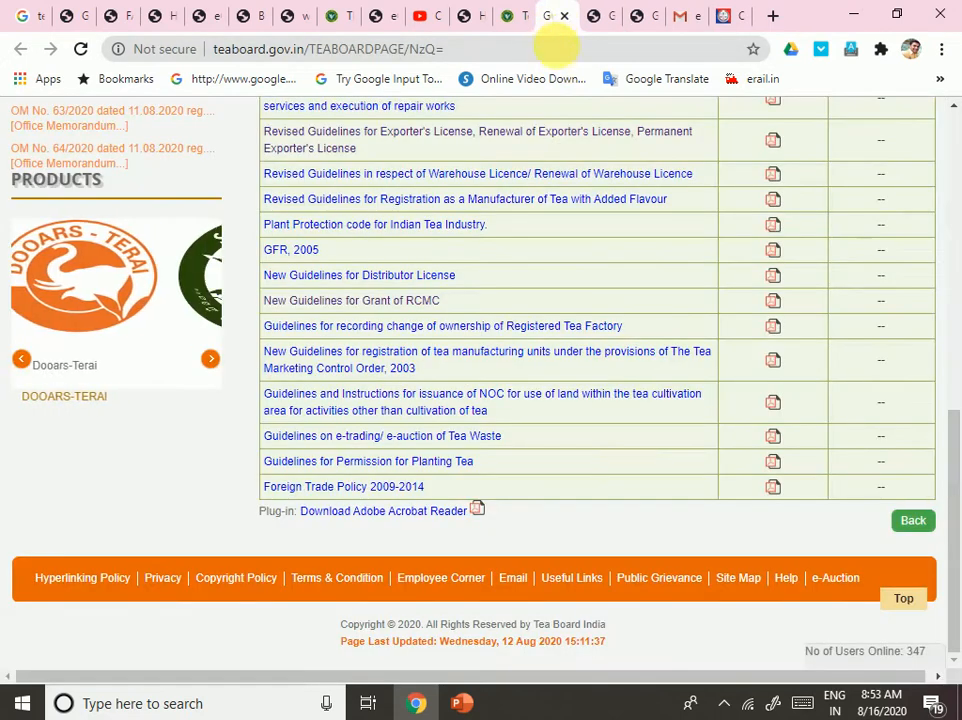
Start a new licence application, accept the declaration, and set the premises state to Gujarat.
left_click(510, 16)
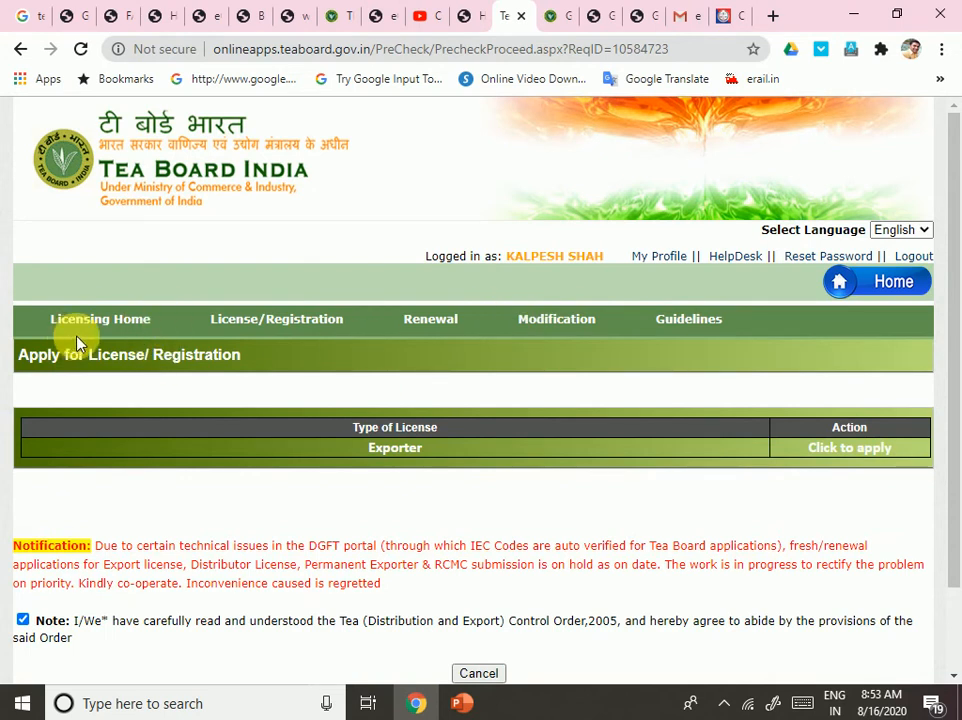
mouse_move(298, 328)
left_click(290, 365)
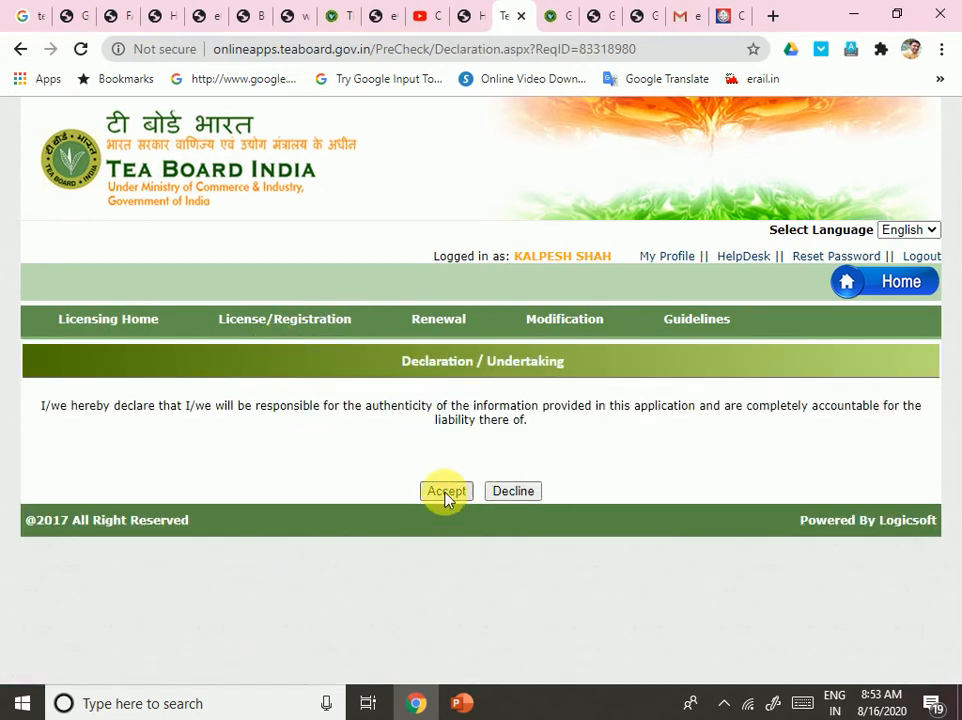
left_click(446, 491)
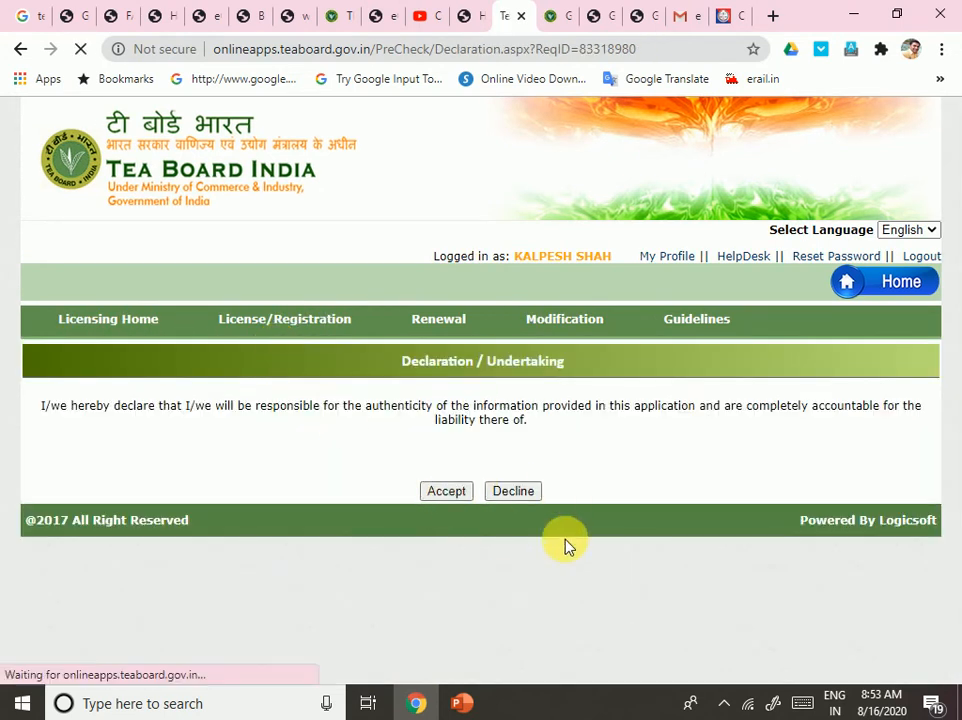
left_click(876, 400)
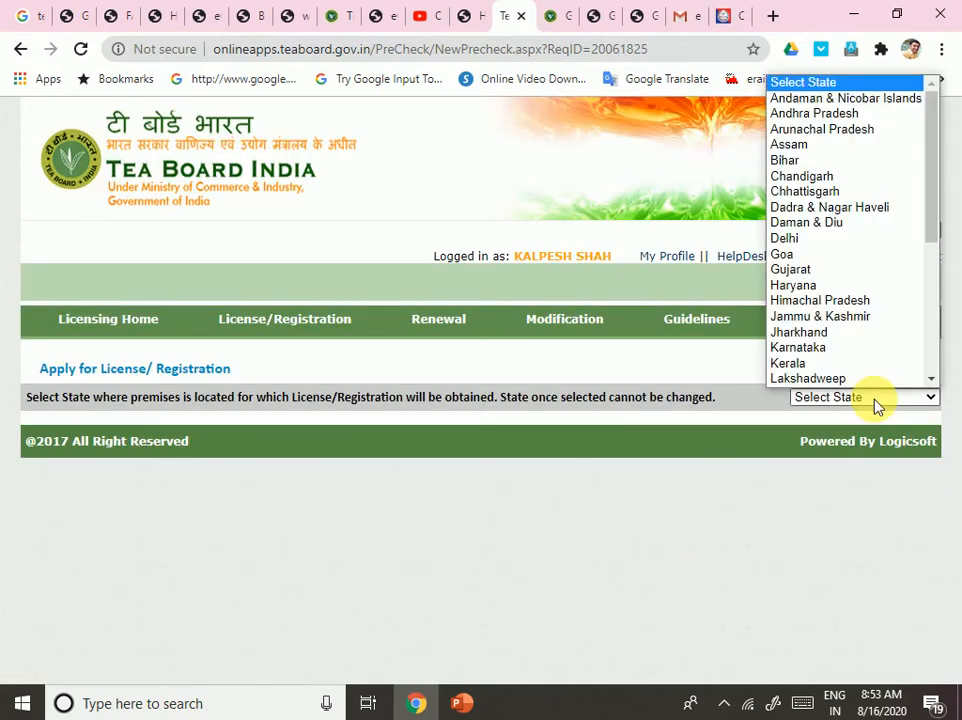
left_click(816, 280)
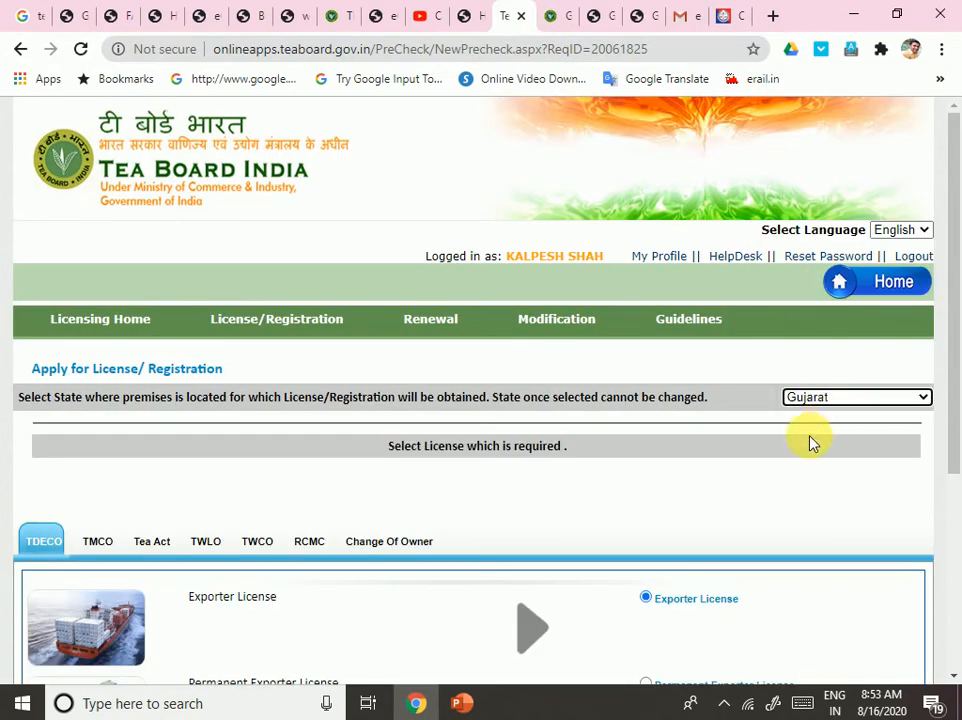
Choose the Distributor licence type, proceed, and agree to abide by the Control Order.
scroll(545, 462, "down", 3)
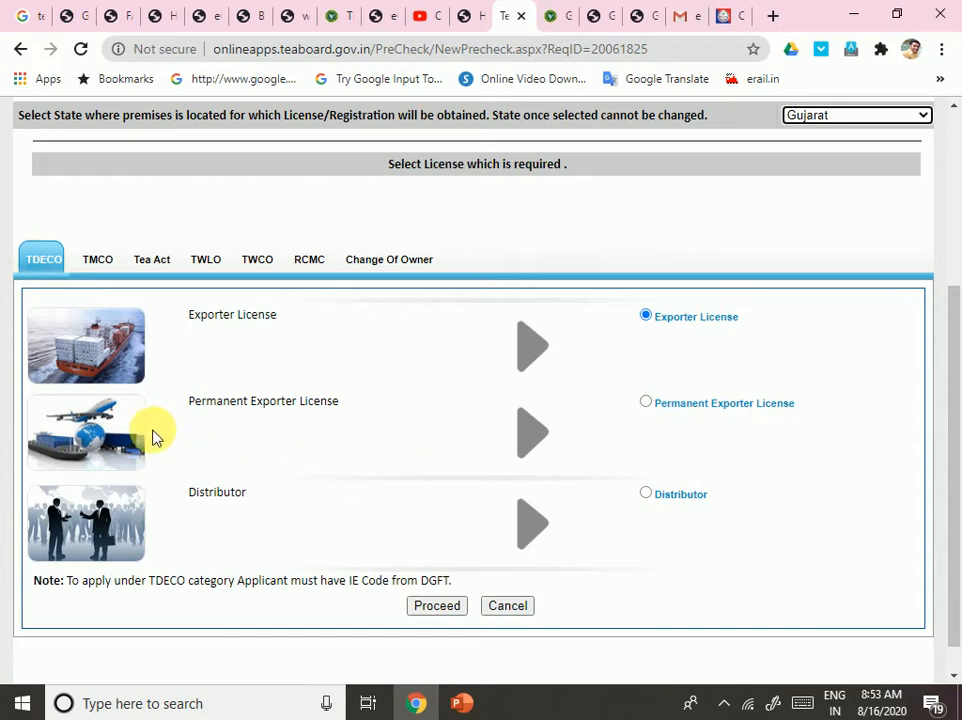
left_click(645, 494)
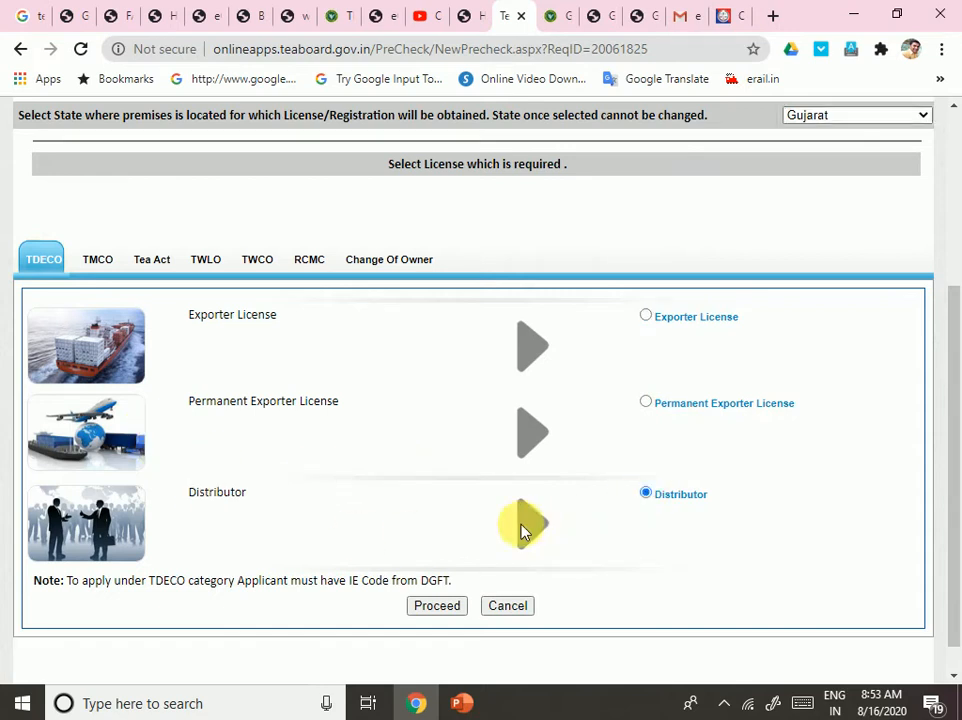
left_click(449, 605)
scroll(563, 584, "down", 2)
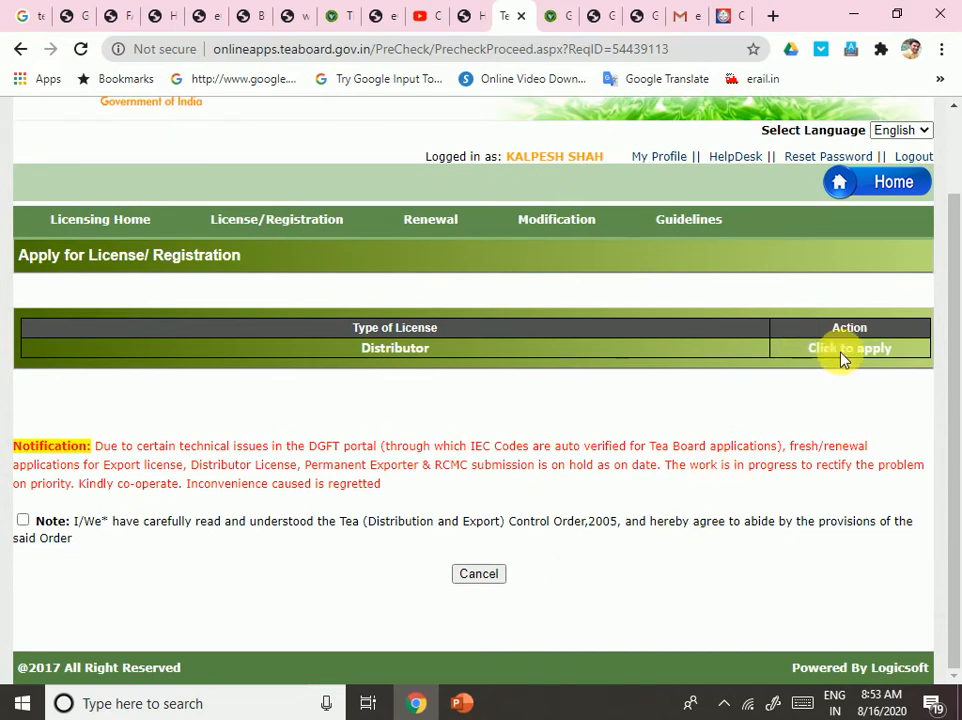
left_click(22, 520)
Restart the licence application and accept the declaration and undertaking again.
scroll(490, 498, "up", 2)
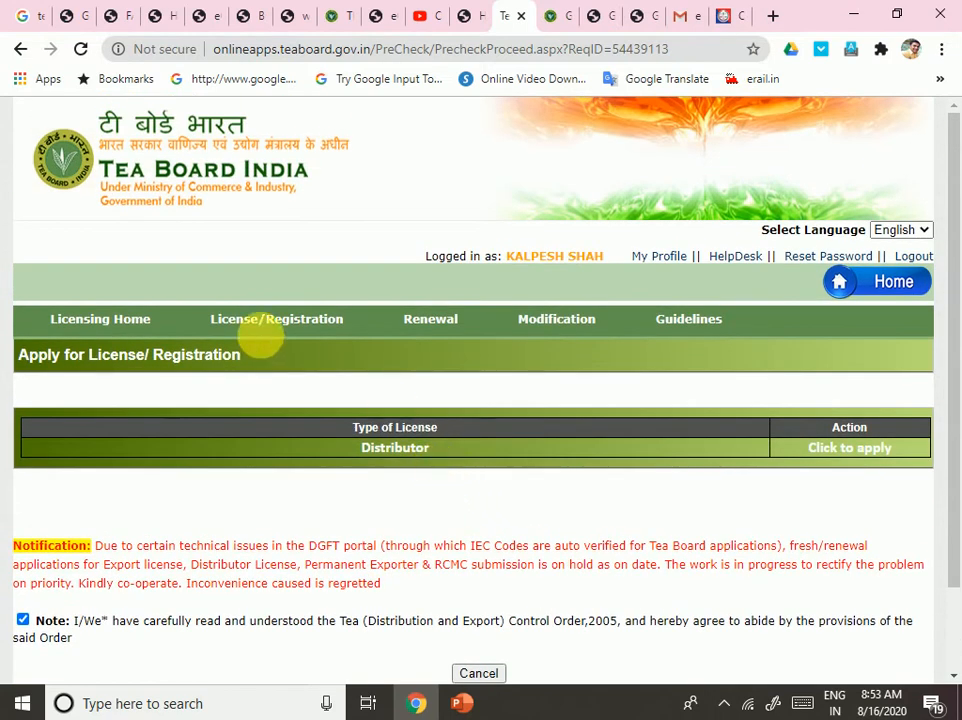
left_click(286, 356)
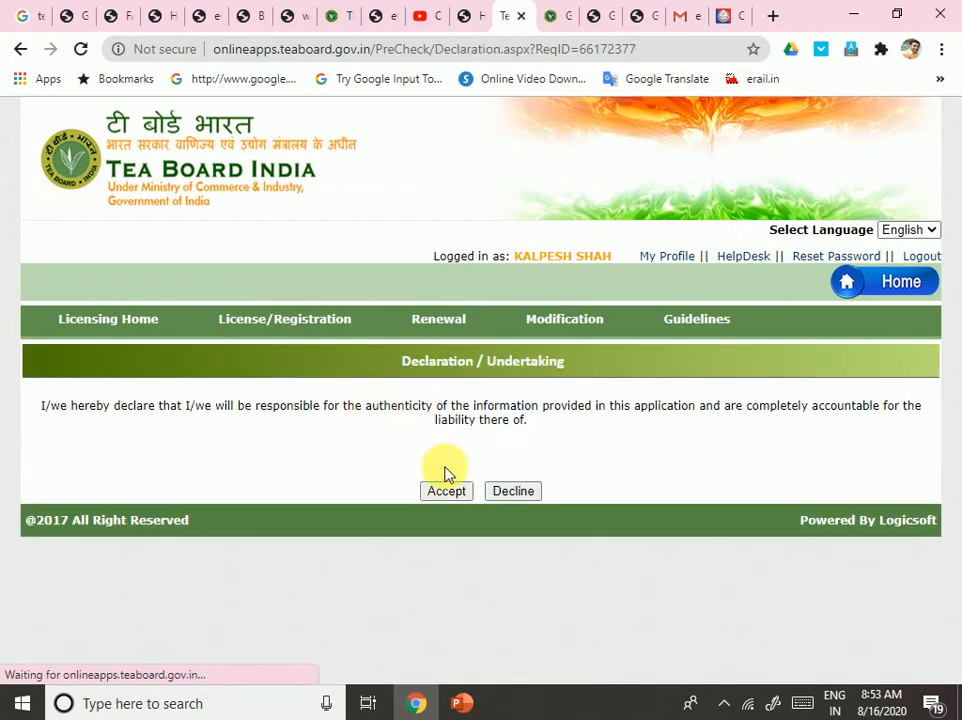
left_click(446, 493)
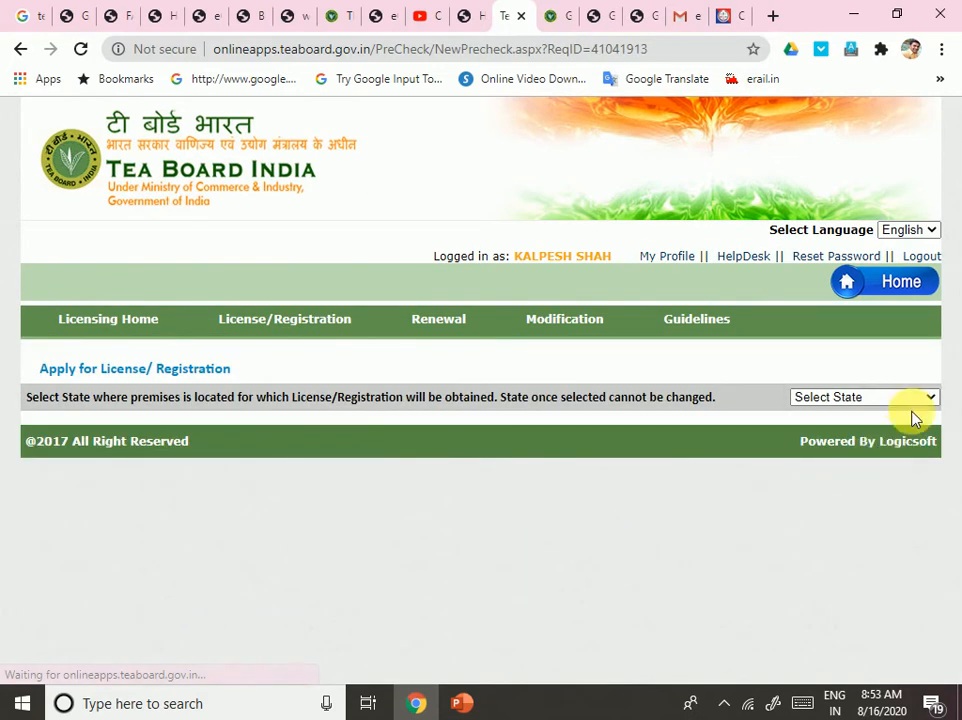
Set the premises state to Gujarat and look through the TMCO licence options.
left_click(905, 400)
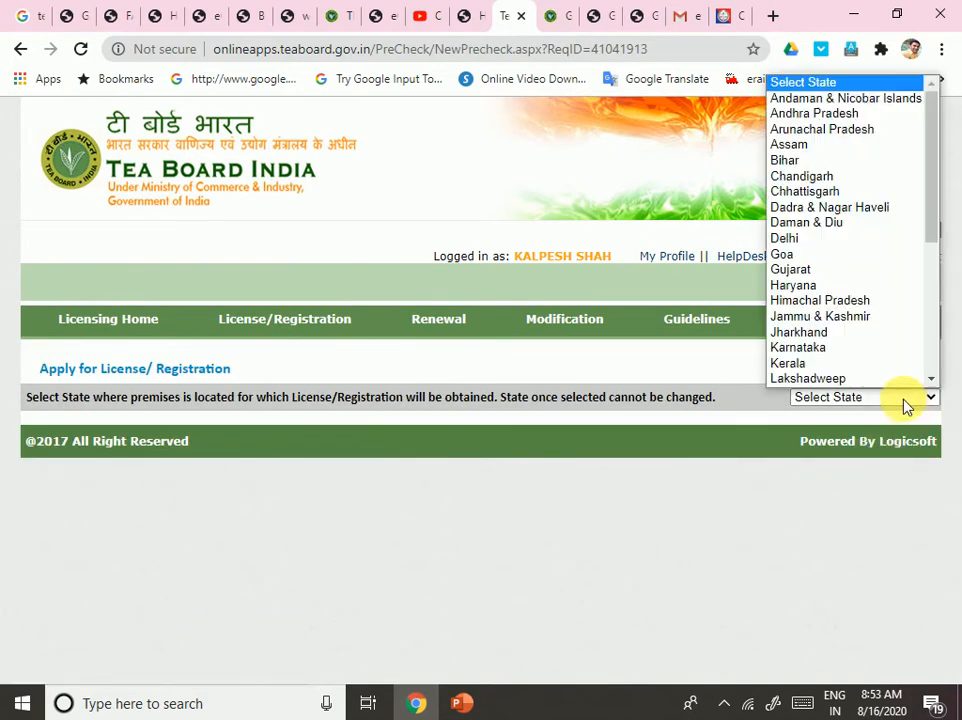
left_click(820, 270)
scroll(369, 483, "down", 5)
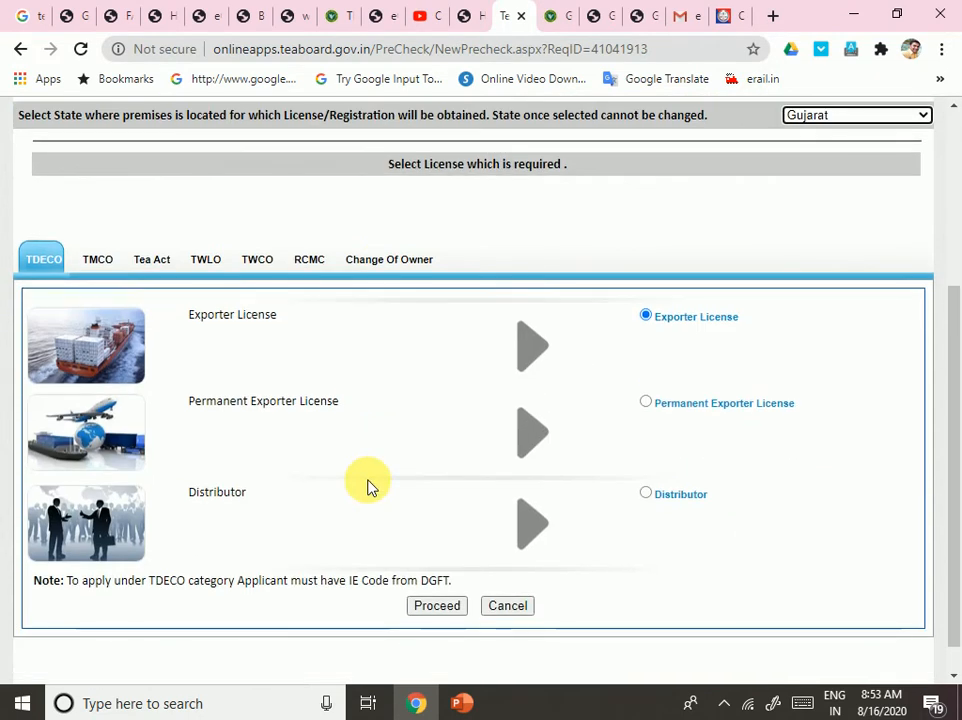
scroll(369, 483, "up", 2)
left_click(97, 353)
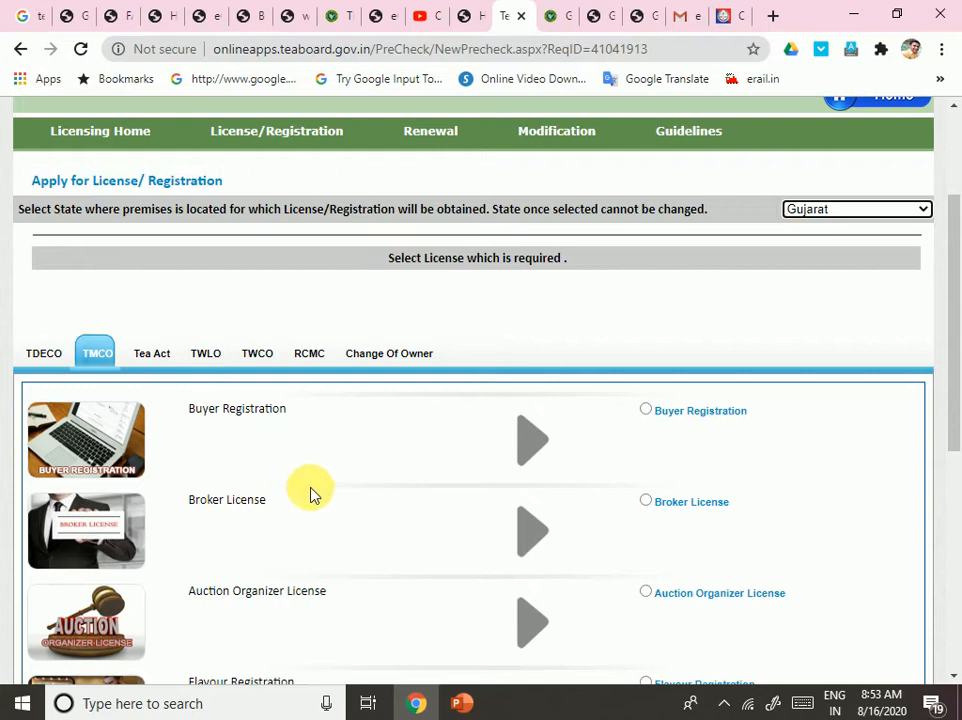
scroll(578, 500, "down", 1)
scroll(530, 499, "down", 2)
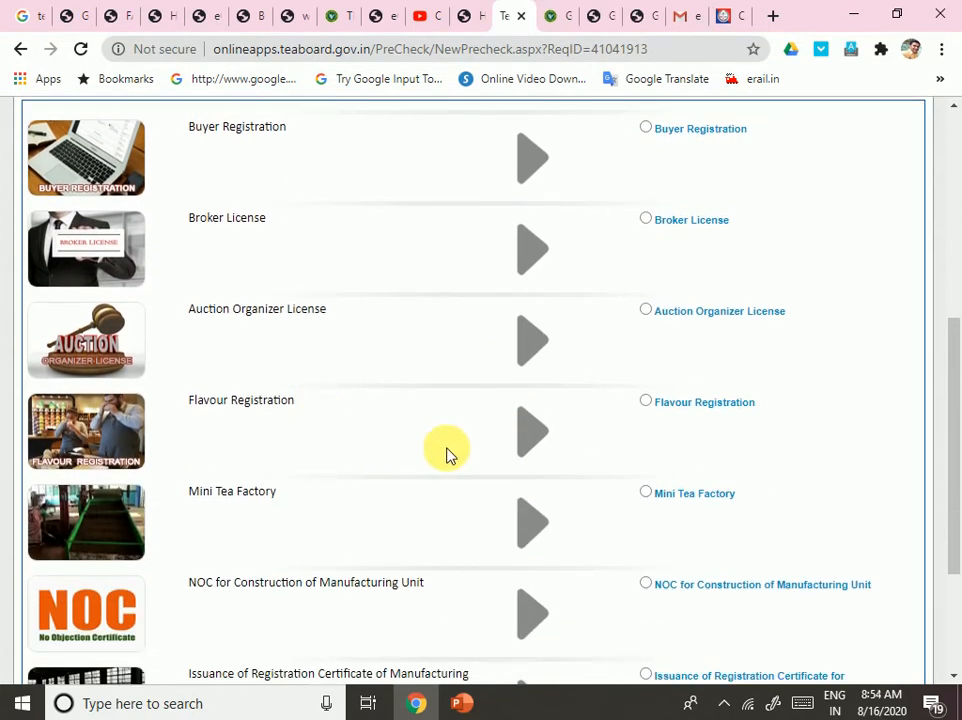
scroll(450, 455, "down", 2)
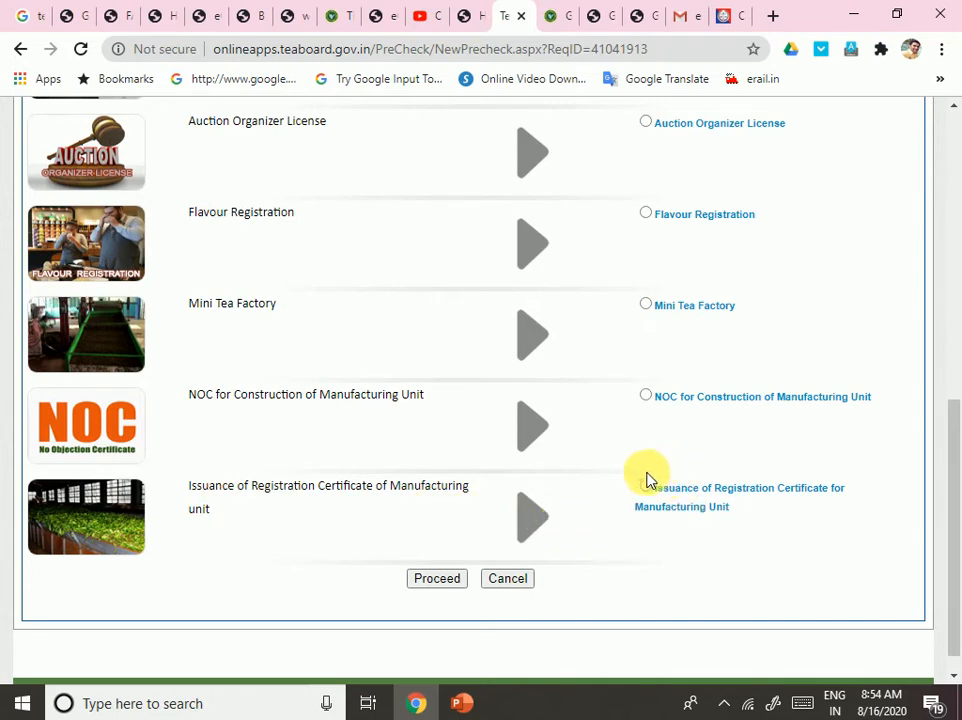
scroll(435, 512, "up", 1)
scroll(435, 512, "up", 5)
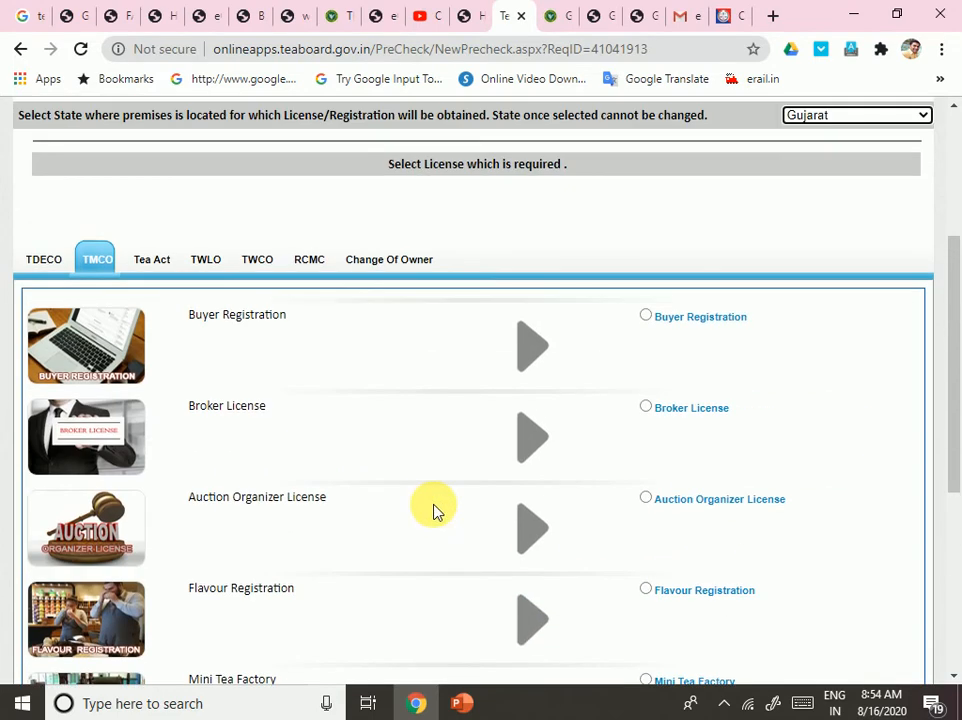
Browse the Tea Act, TWLO, TWCO, RCMC and Change Of Owner tabs, then select Broker License under TMCO.
left_click(165, 264)
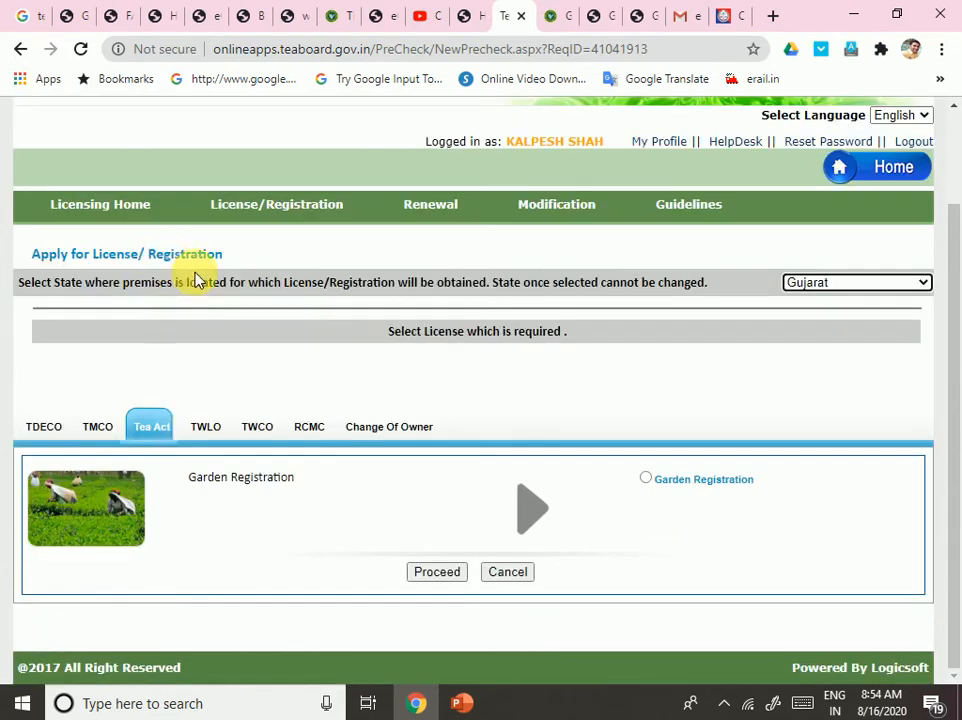
left_click(208, 426)
left_click(252, 424)
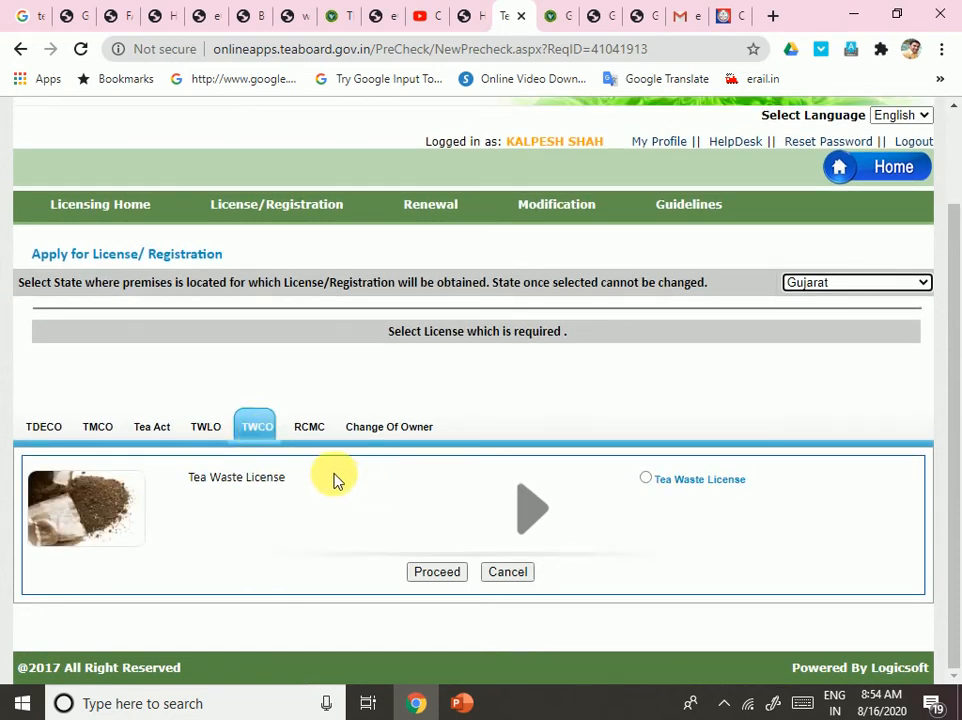
left_click(309, 428)
left_click(362, 430)
left_click(105, 341)
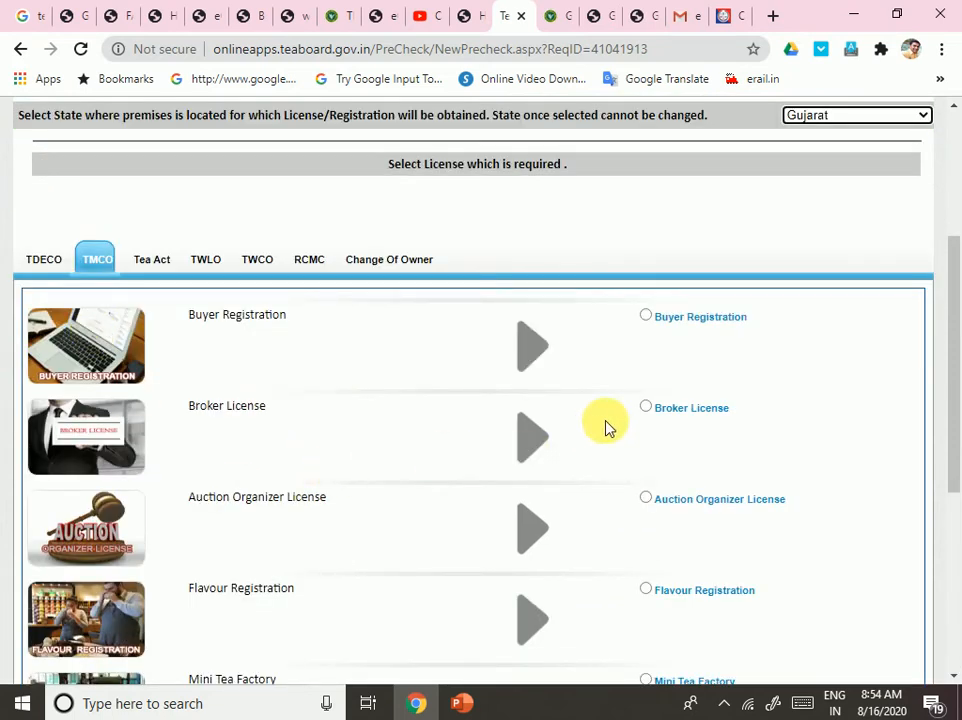
left_click(645, 408)
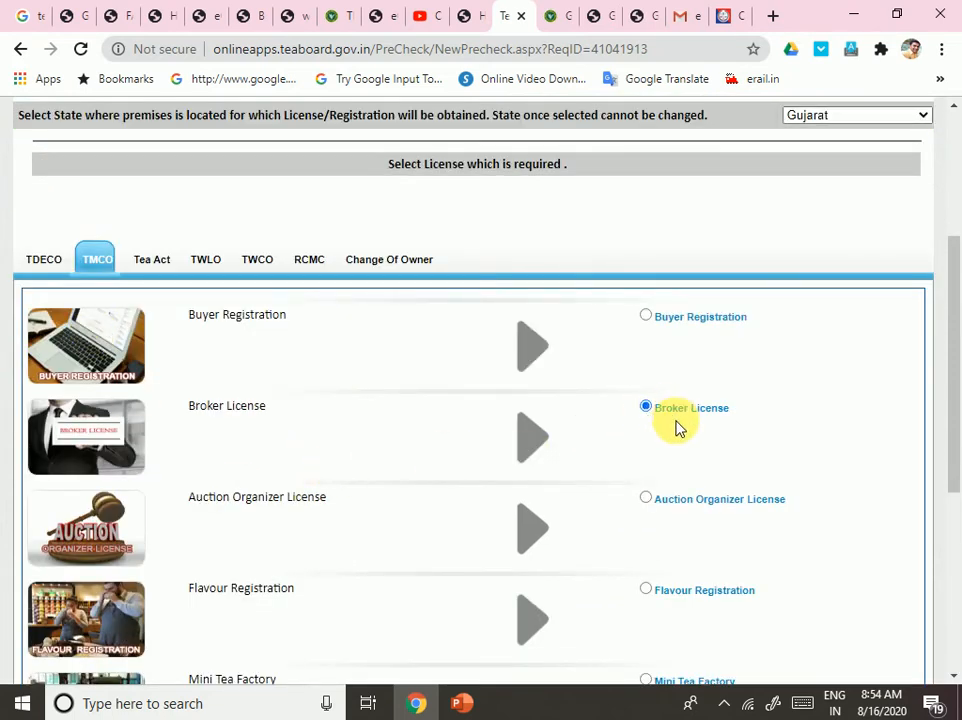
scroll(670, 420, "down", 5)
Proceed with Broker License, tick the Control Order note after the reminder, and open Form "G".
left_click(436, 548)
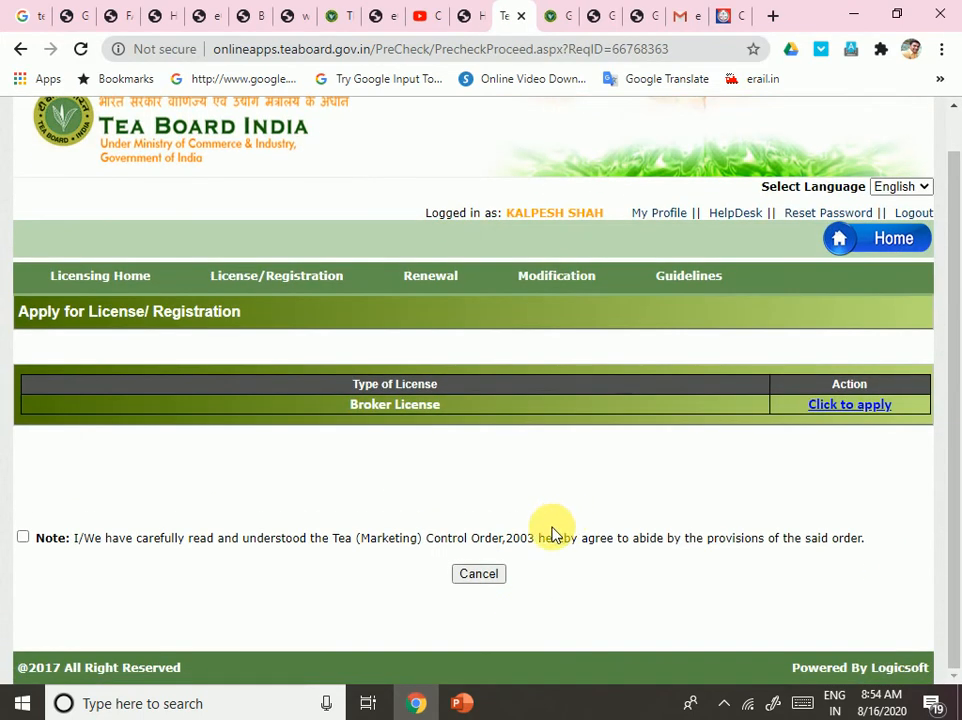
left_click(853, 406)
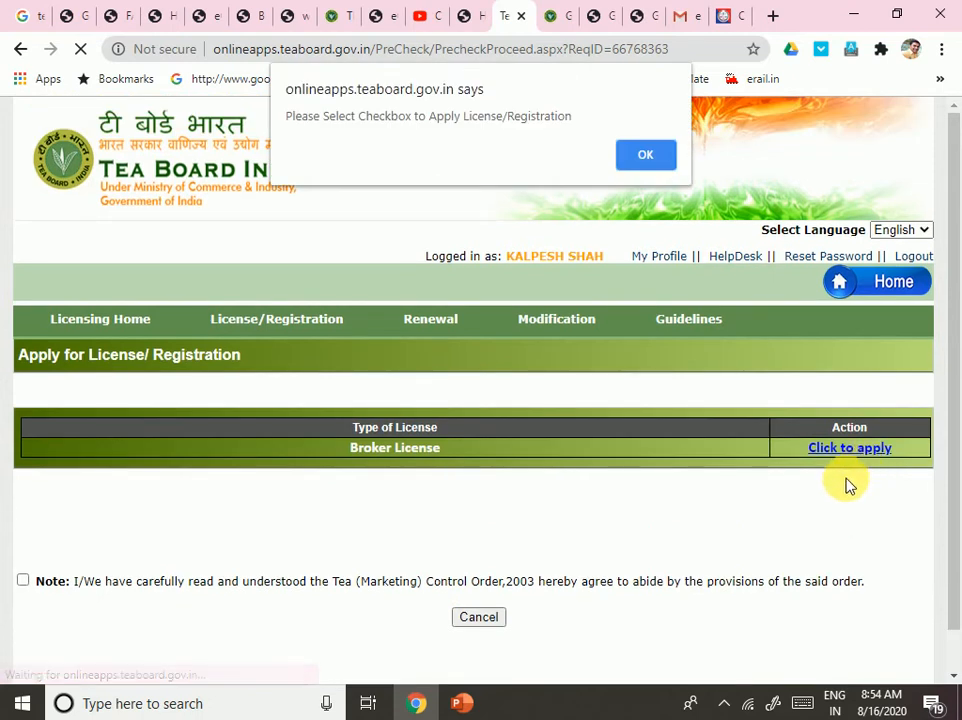
left_click(638, 155)
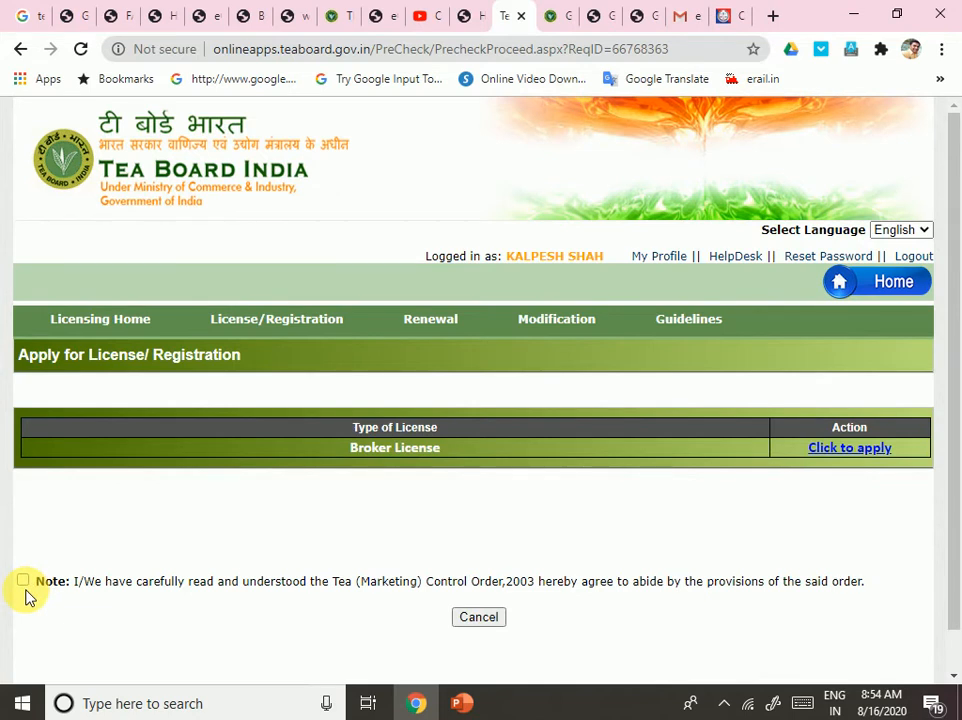
left_click(23, 582)
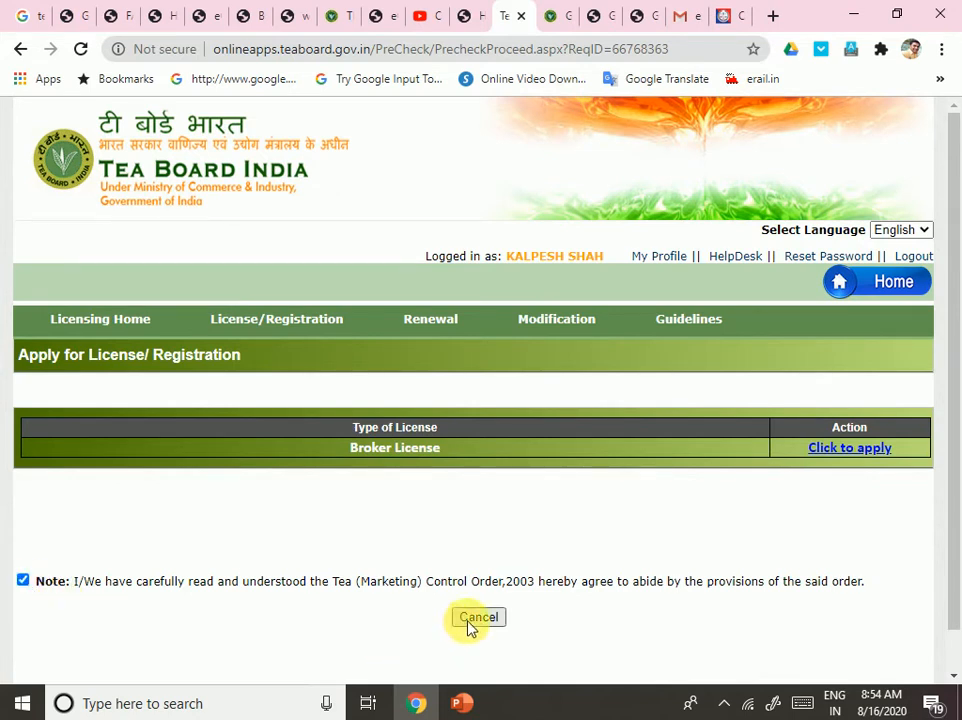
left_click(849, 452)
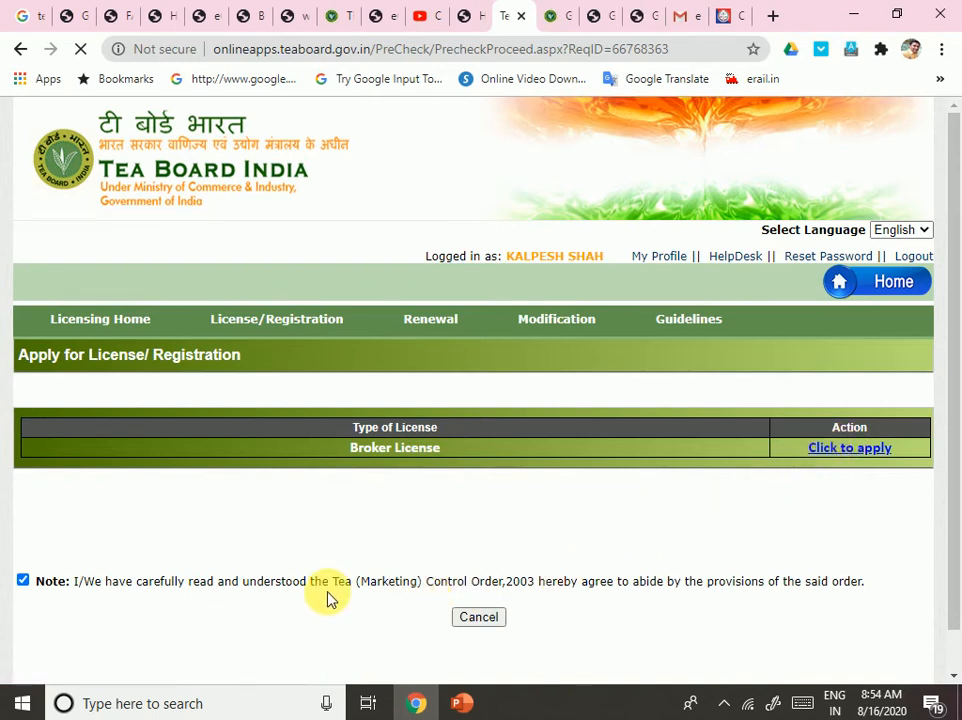
scroll(470, 530, "down", 2)
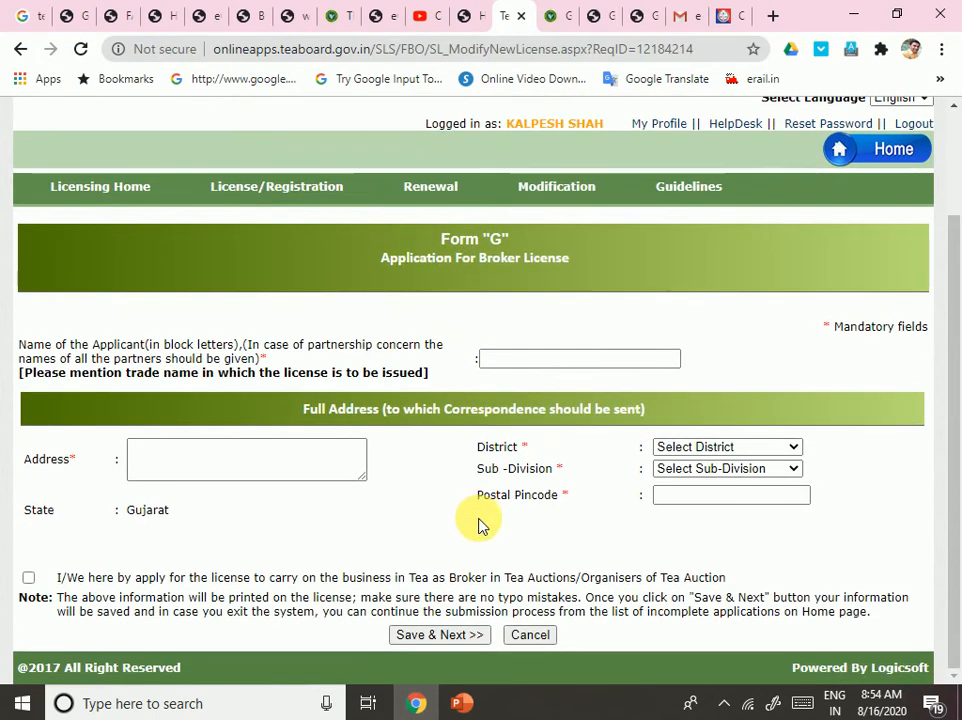
Enter the applicant's full name in capitals in the applicant name field.
left_click(532, 360)
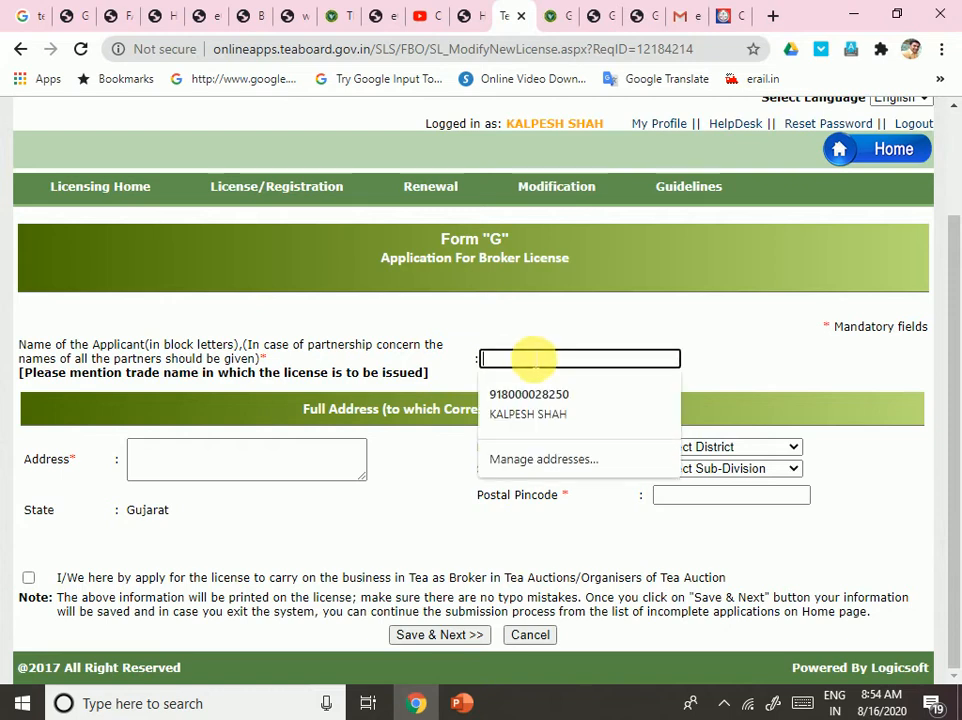
left_click(391, 530)
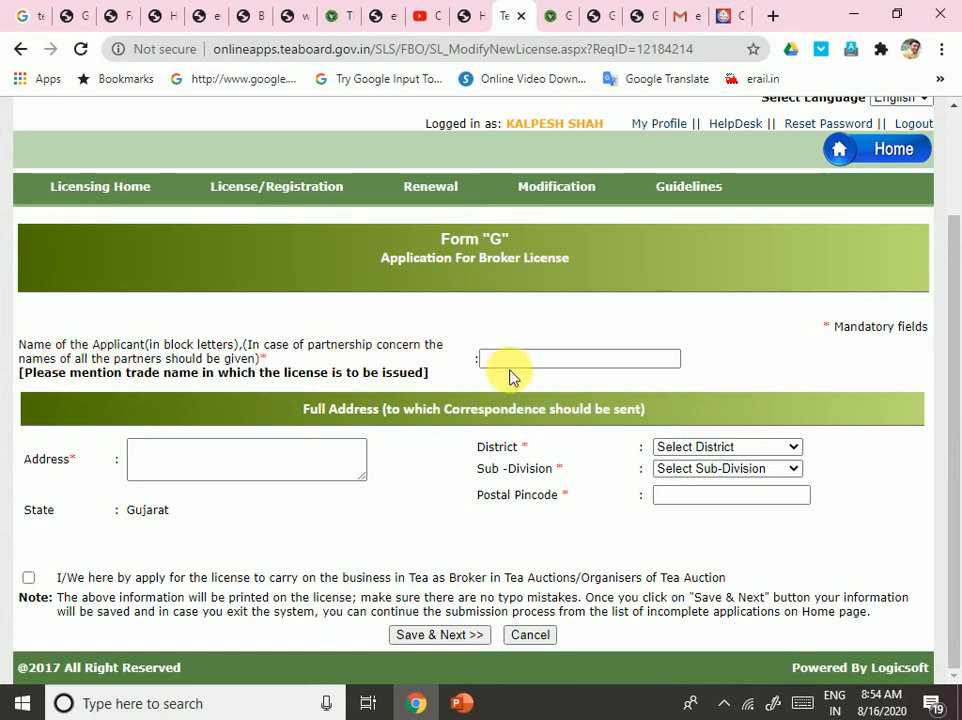
left_click(545, 360)
key("Tab")
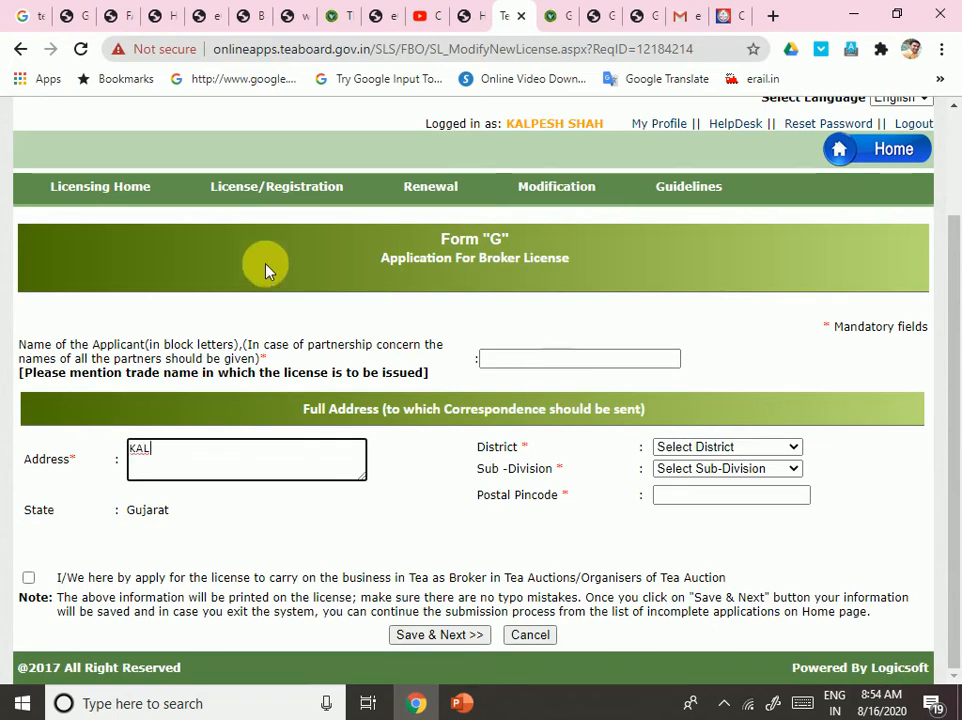
left_click(503, 360)
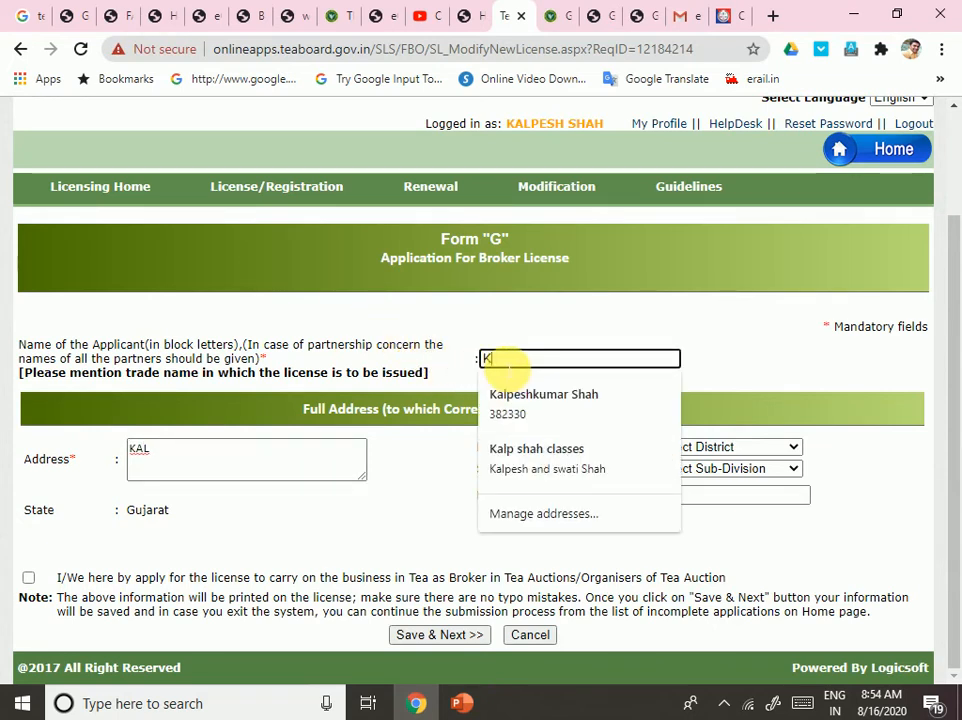
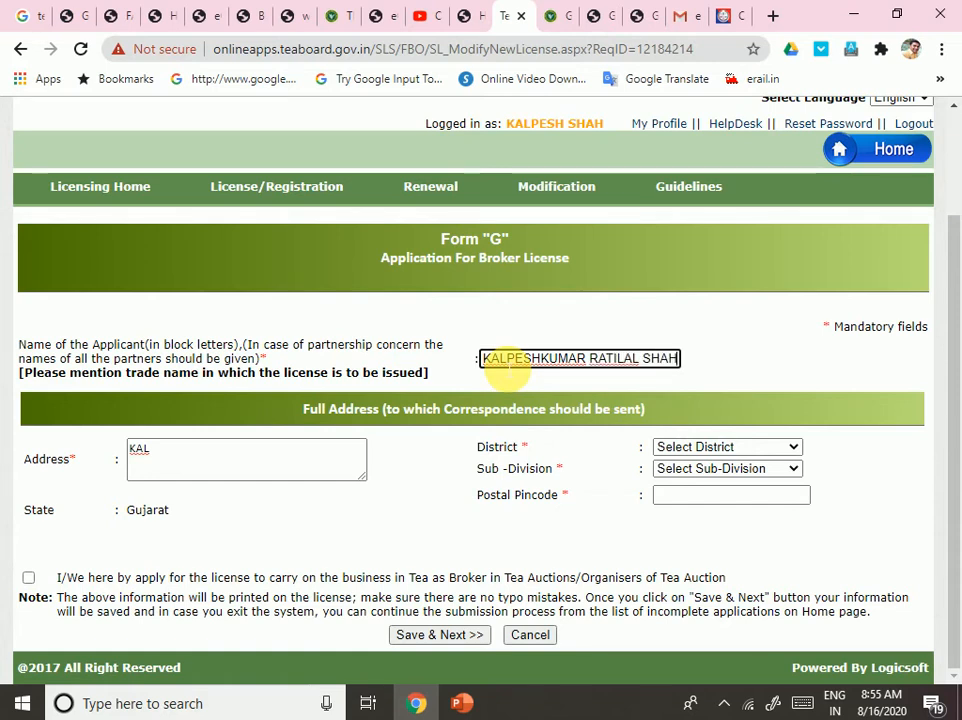
Type the applicant's correspondence address in the Address box.
key("Tab")
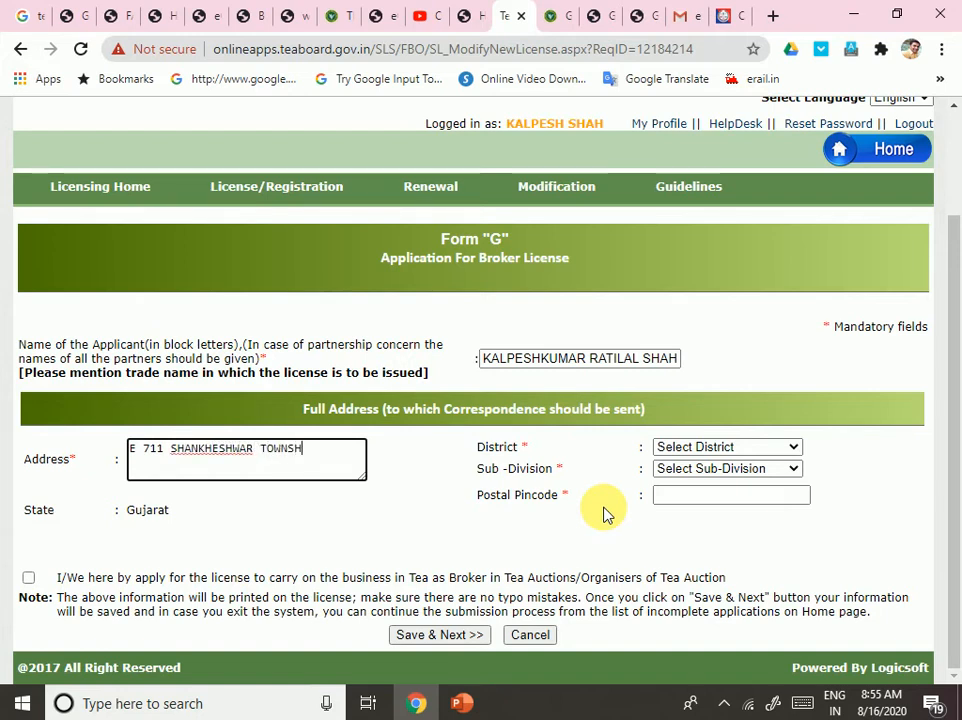
type("IP,")
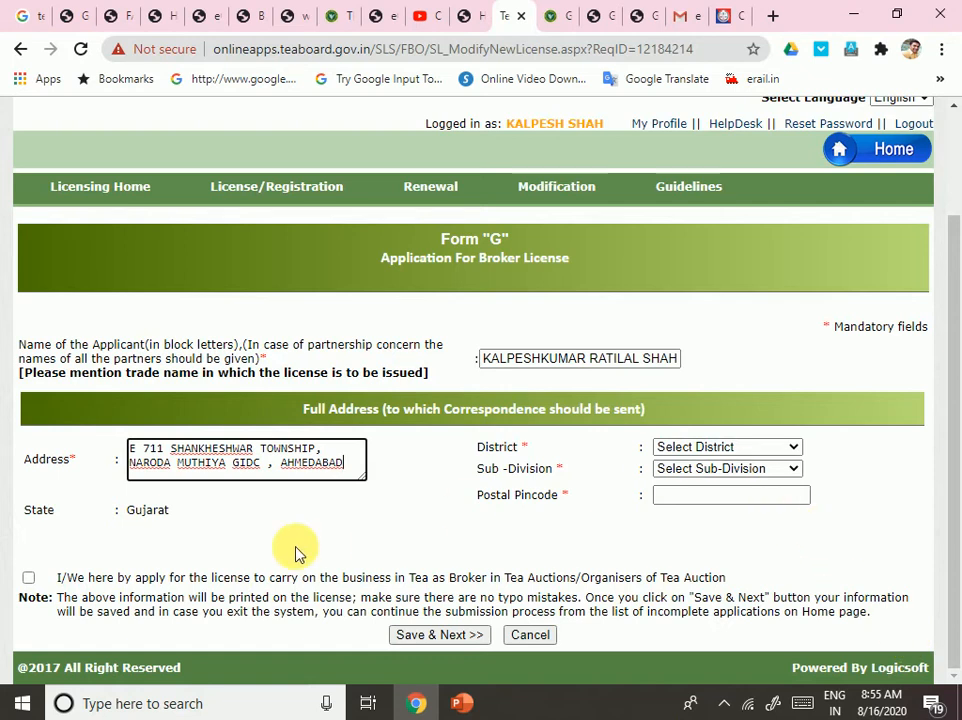
type("382330")
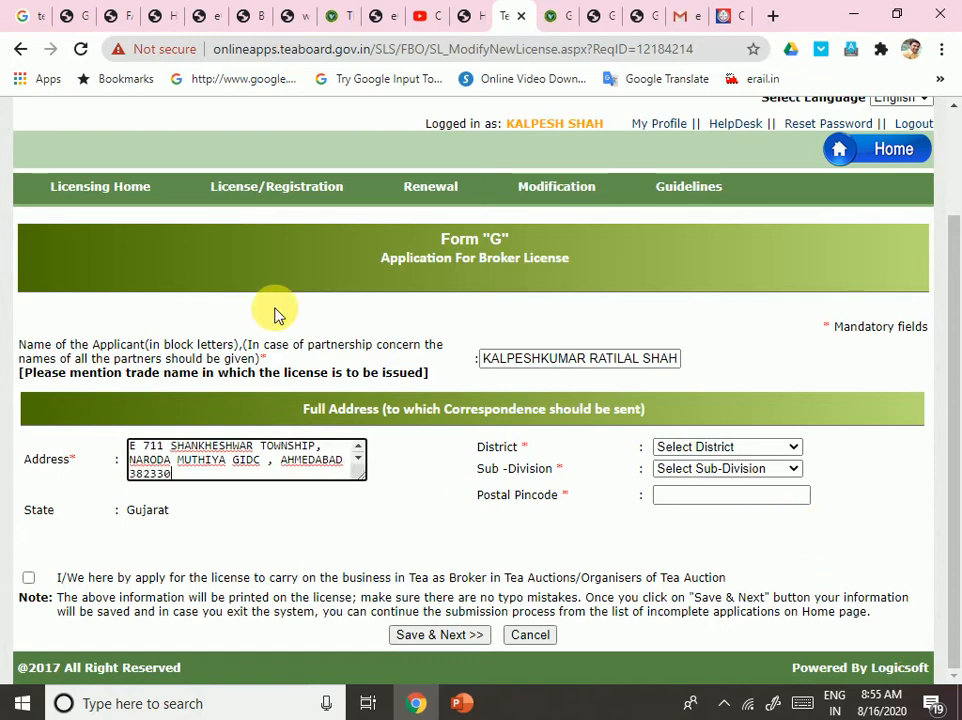
Set both district and sub-division to Ahmedabad Municipal Corporation.
left_click(710, 448)
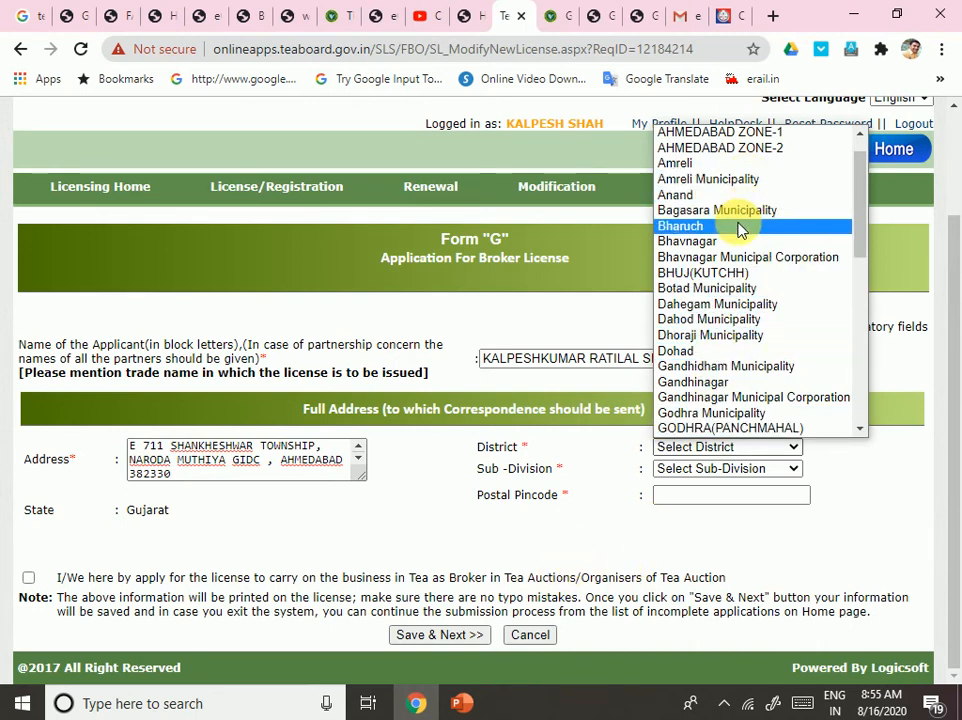
scroll(855, 205, "up", 1)
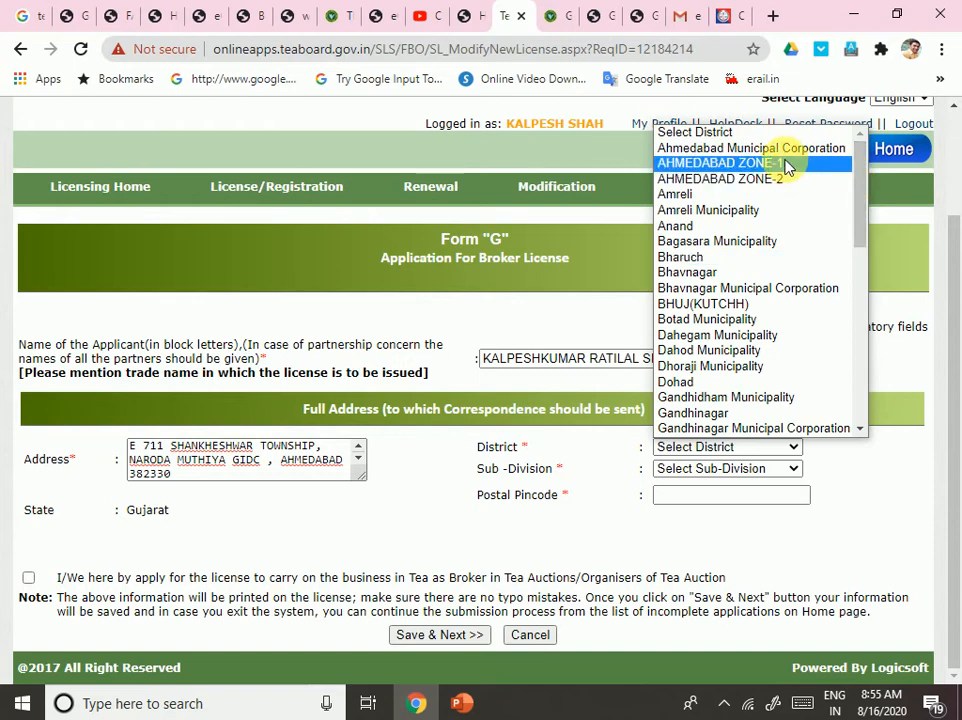
left_click(790, 144)
scroll(690, 490, "up", 2)
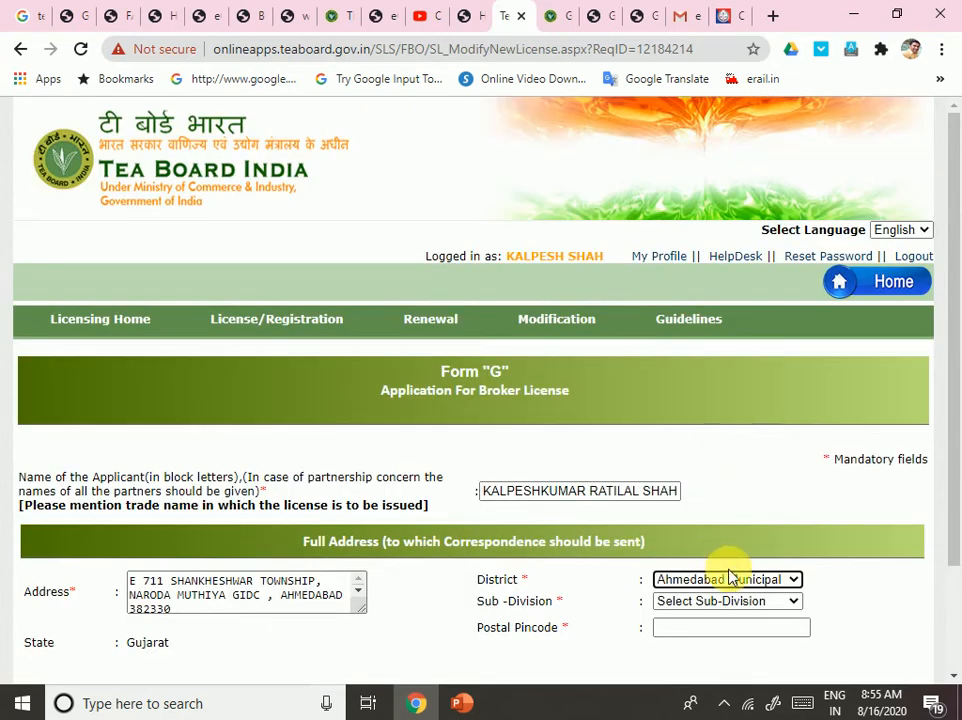
left_click(742, 604)
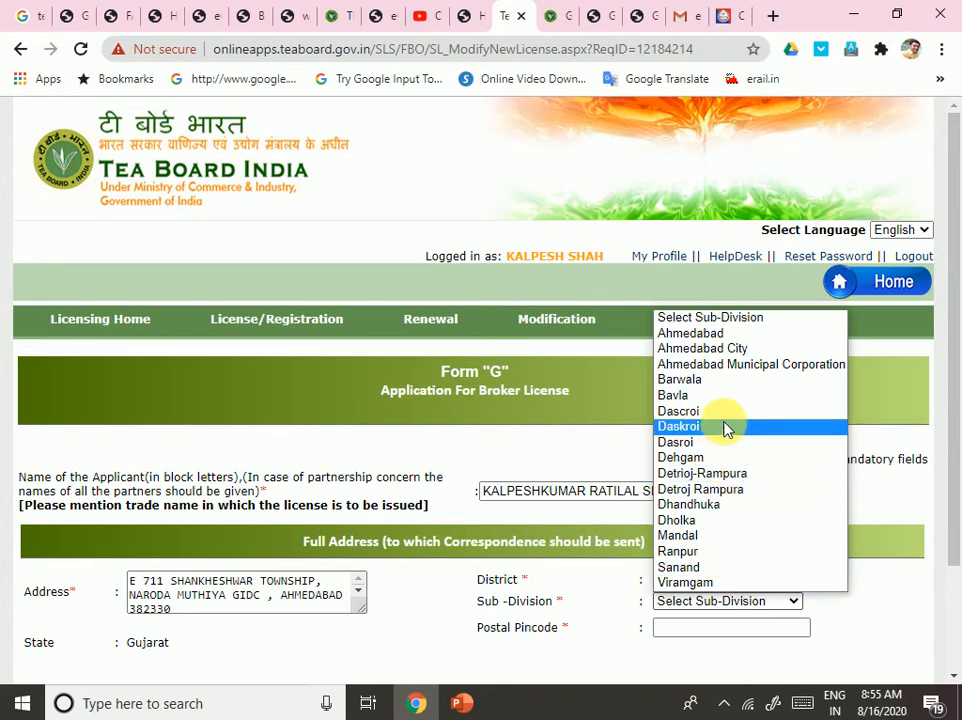
left_click(755, 365)
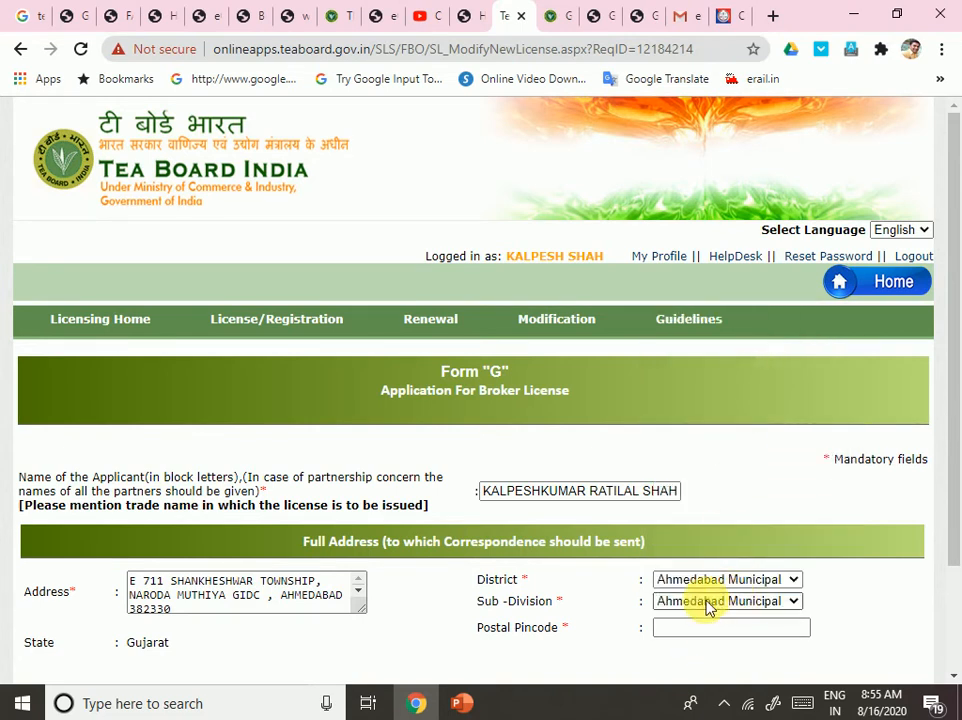
scroll(691, 515, "down", 3)
Enter pincode 382330, tick the tea broker declaration, and save the page.
left_click(718, 499)
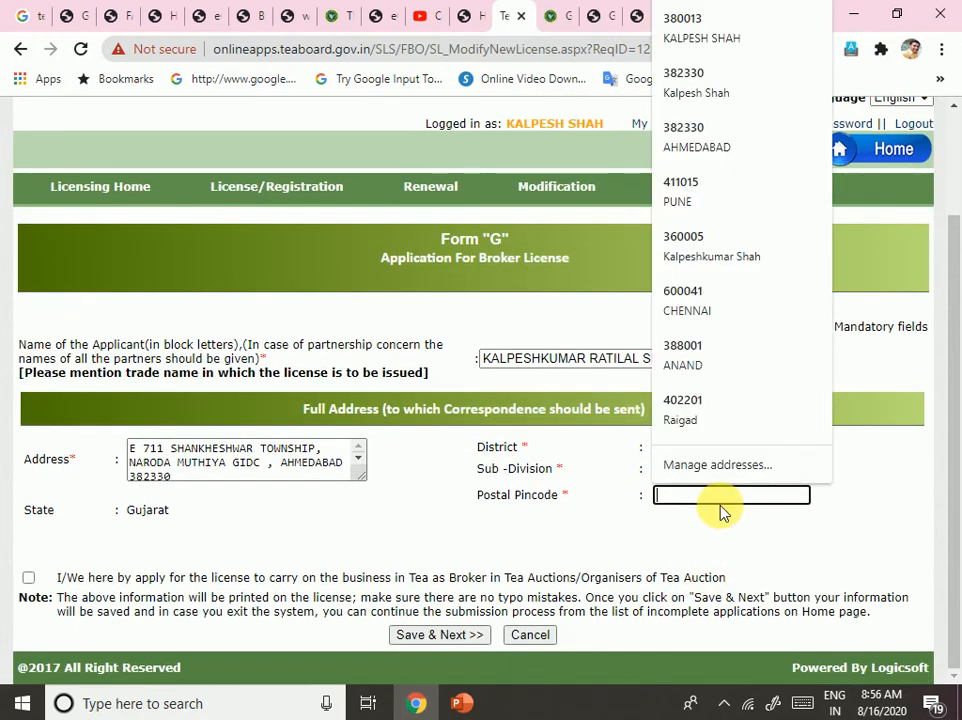
type("382330")
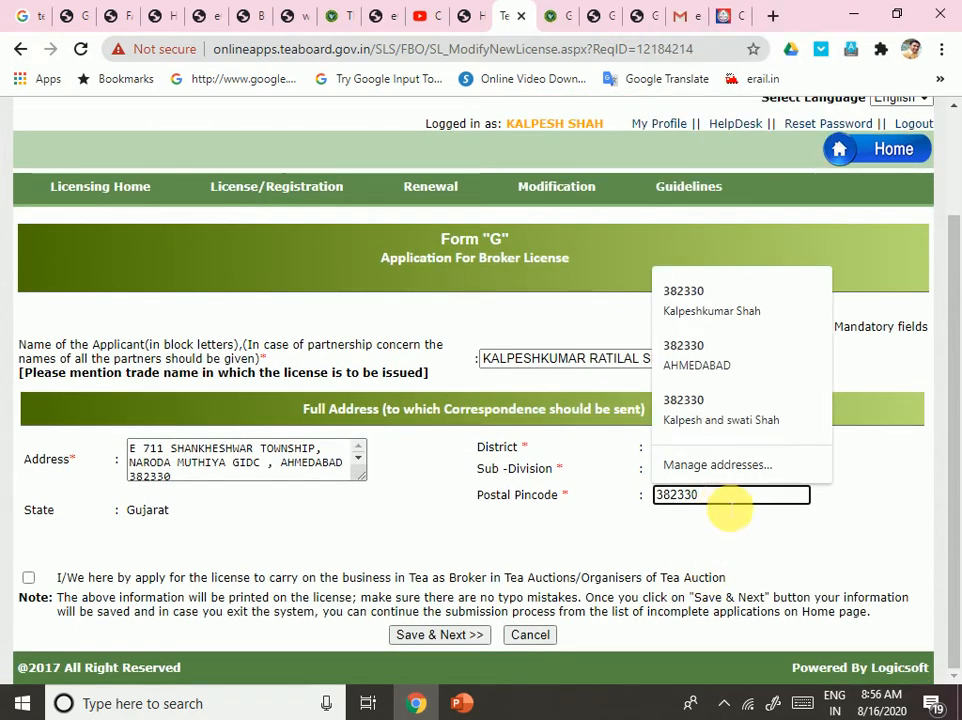
left_click(730, 510)
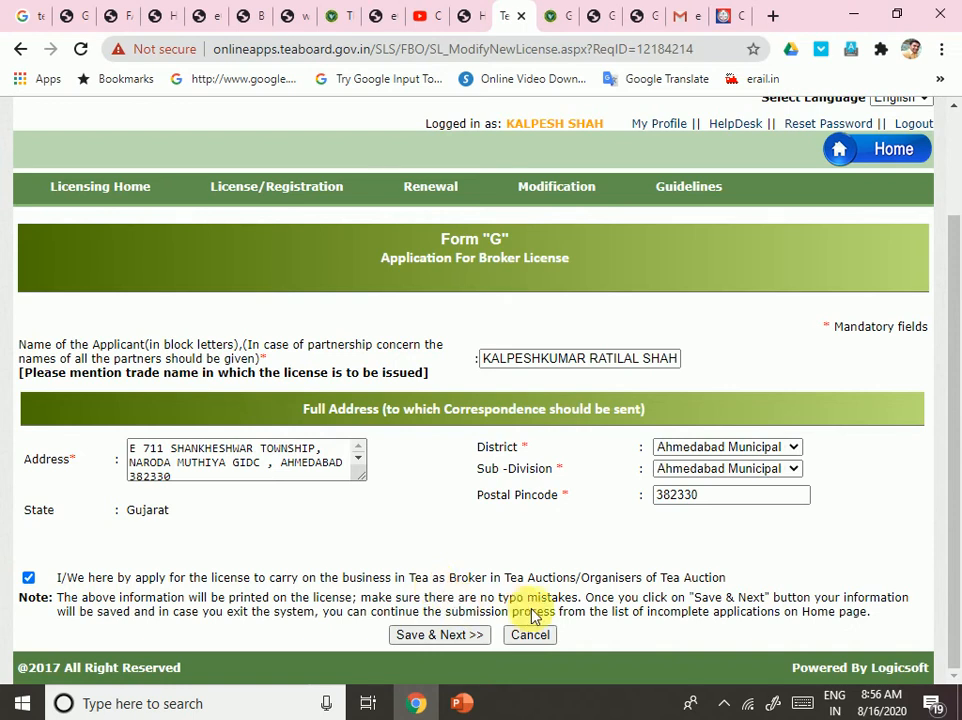
left_click(446, 637)
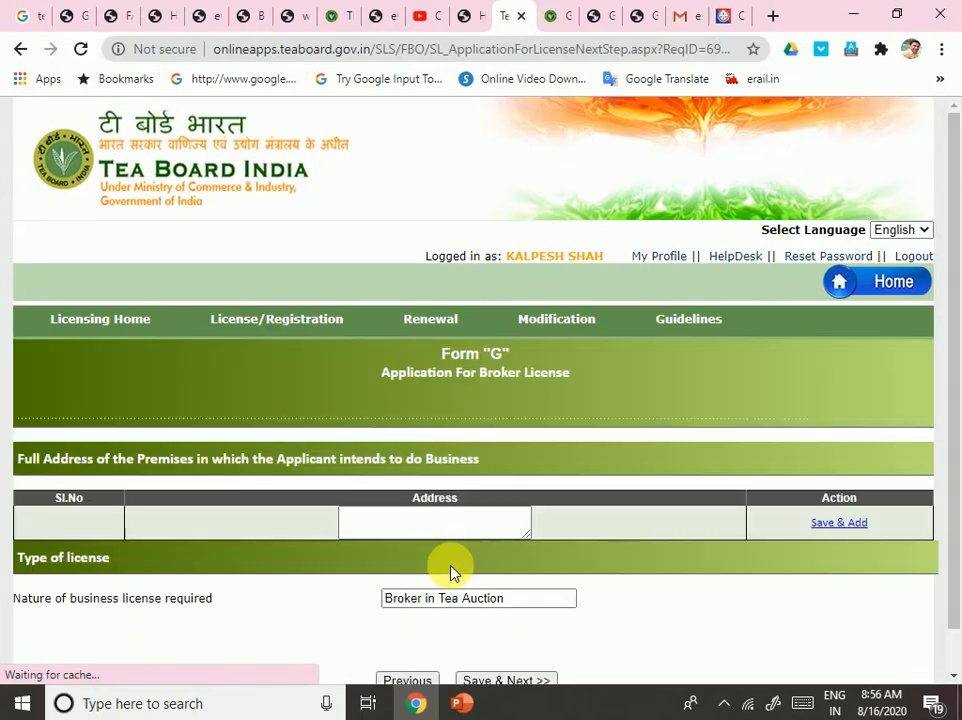
Fill in the business premises address after the missing-address warning and save it as row 1.
scroll(480, 559, "down", 1)
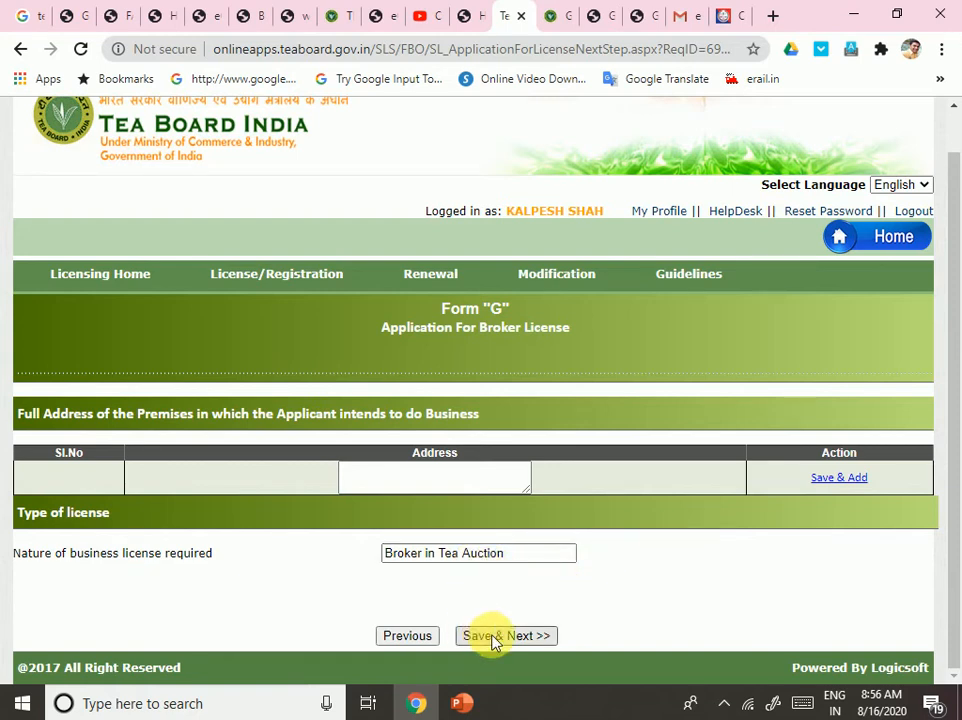
left_click(838, 480)
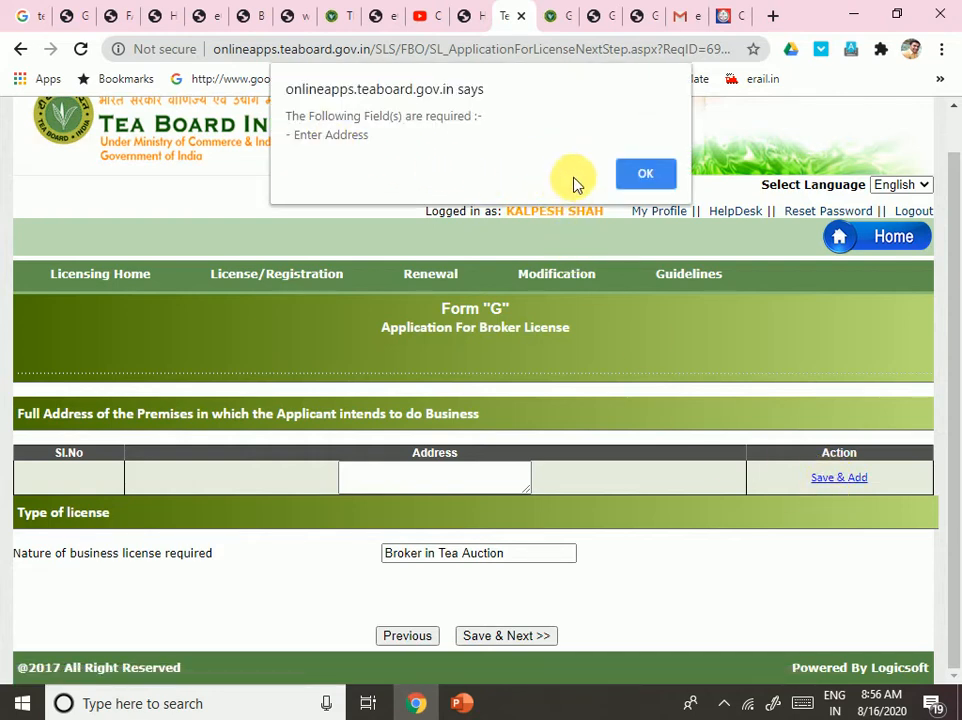
left_click(645, 172)
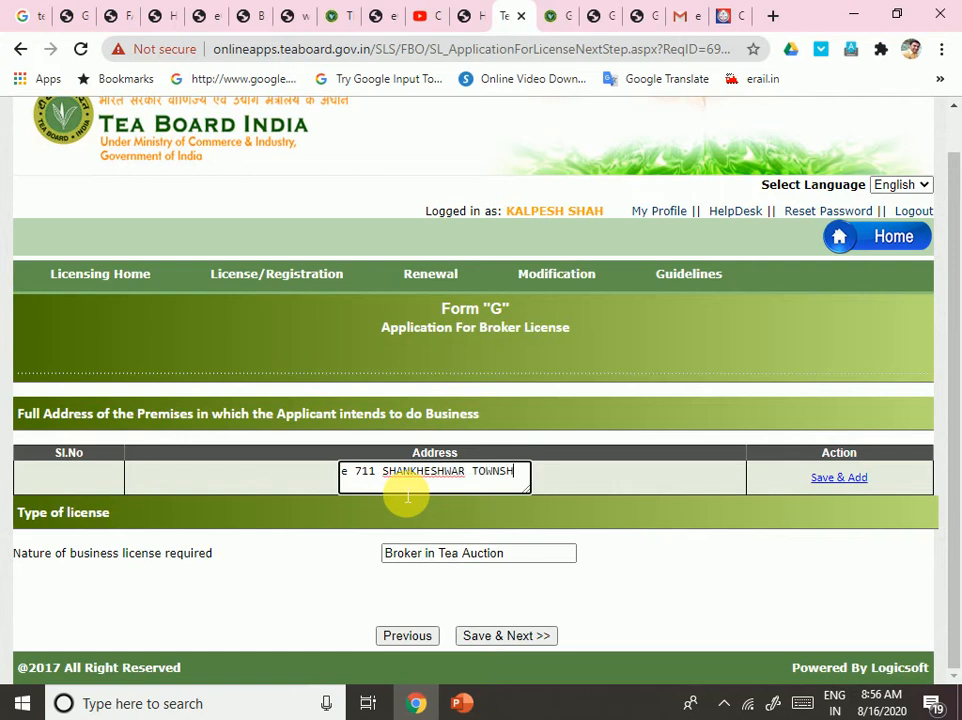
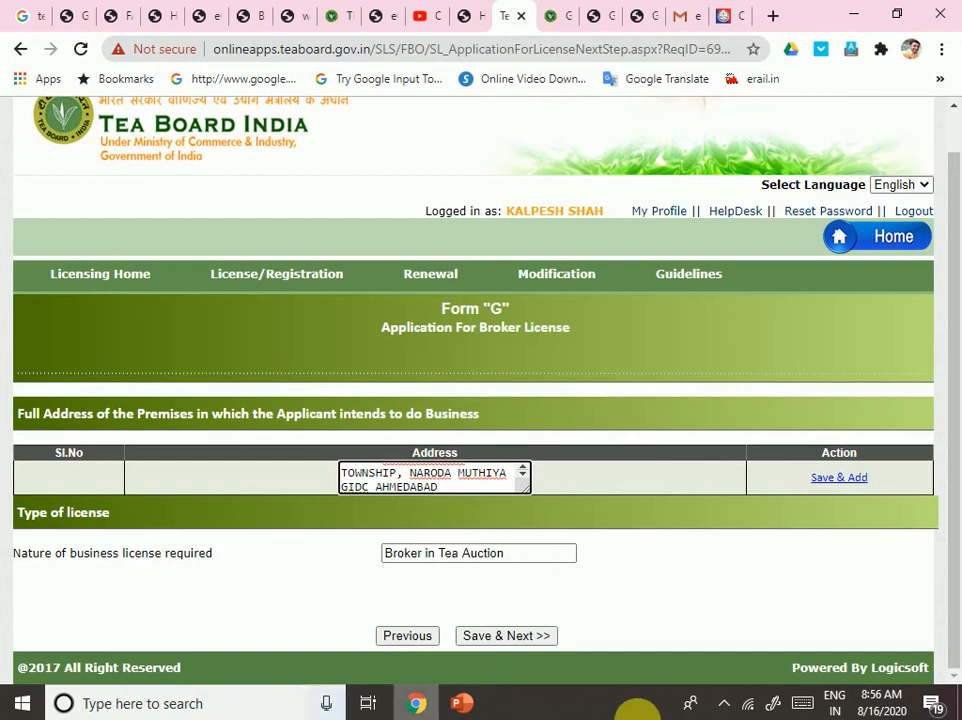
left_click(836, 479)
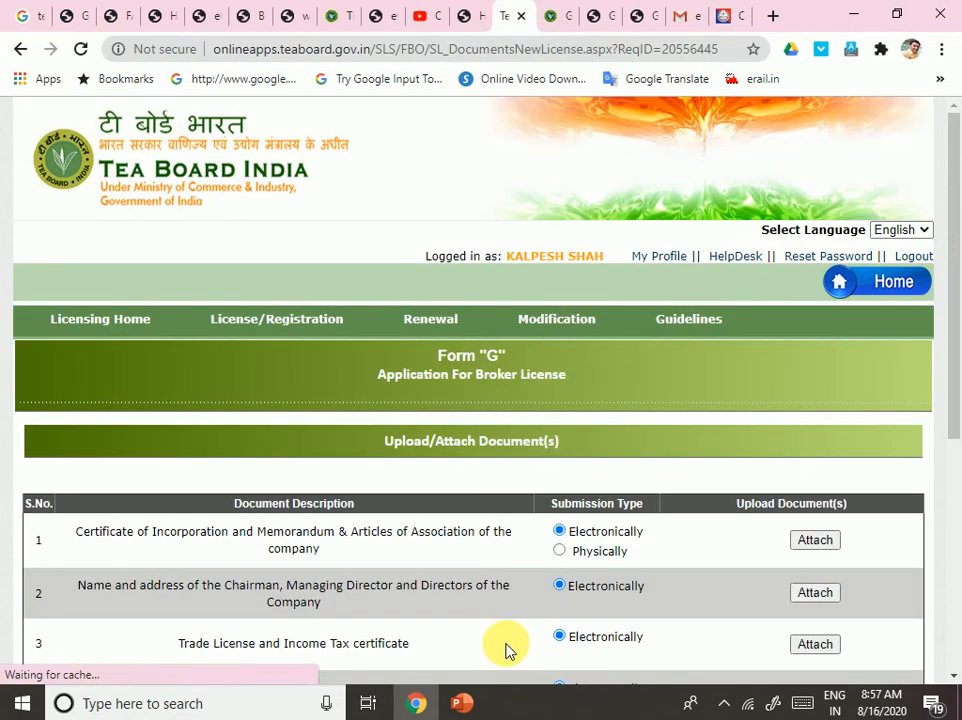
scroll(580, 565, "down", 4)
scroll(580, 565, "up", 2)
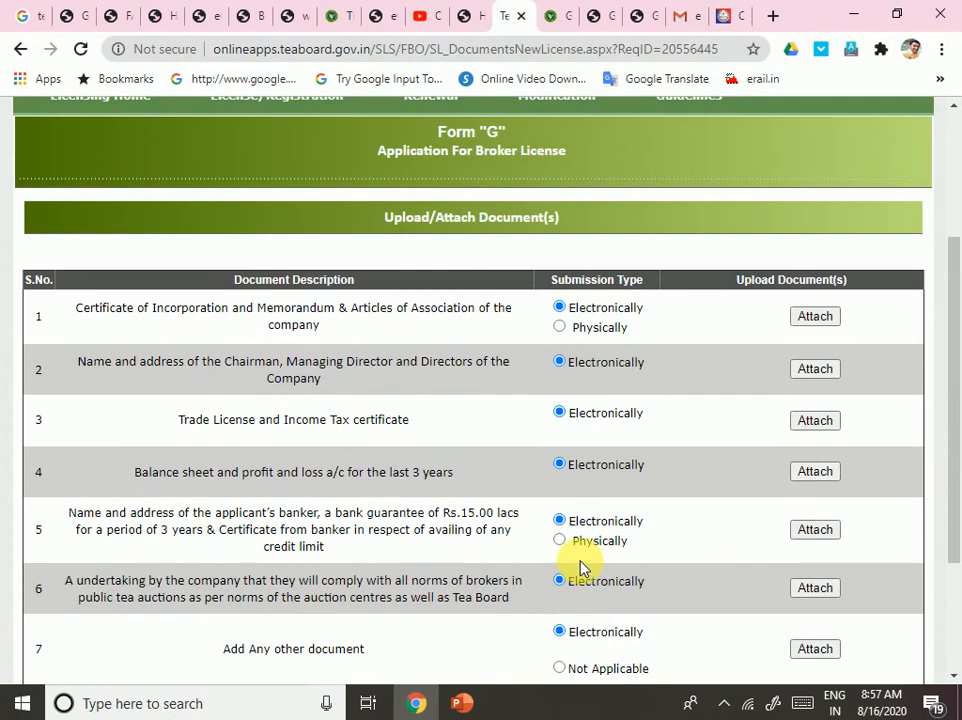
scroll(580, 565, "down", 2)
scroll(580, 565, "up", 1)
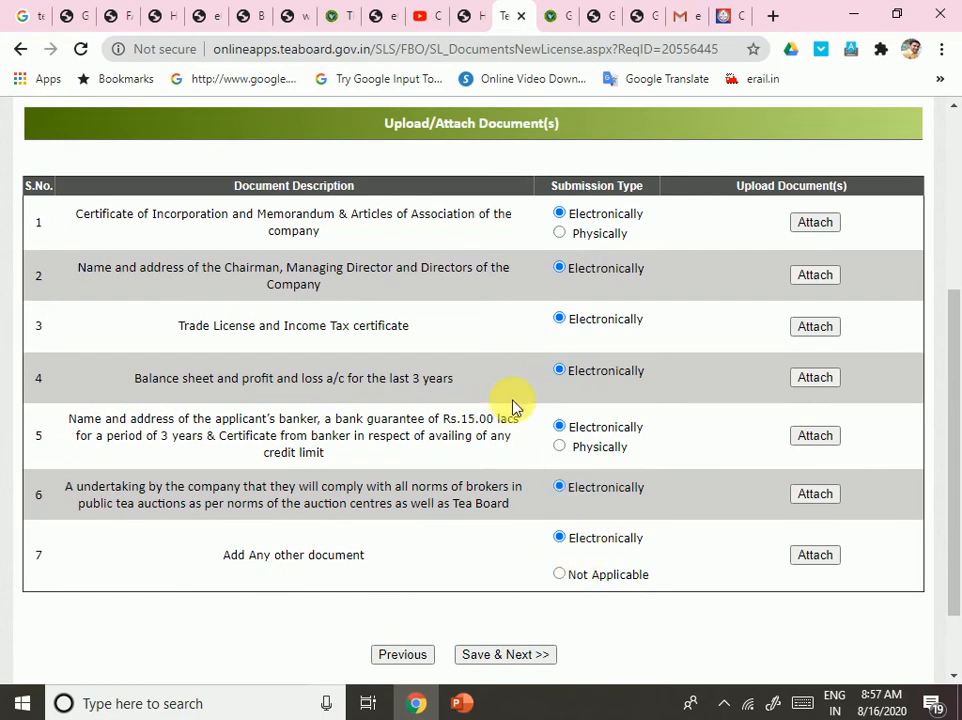
scroll(453, 366, "up", 1)
scroll(453, 366, "down", 1)
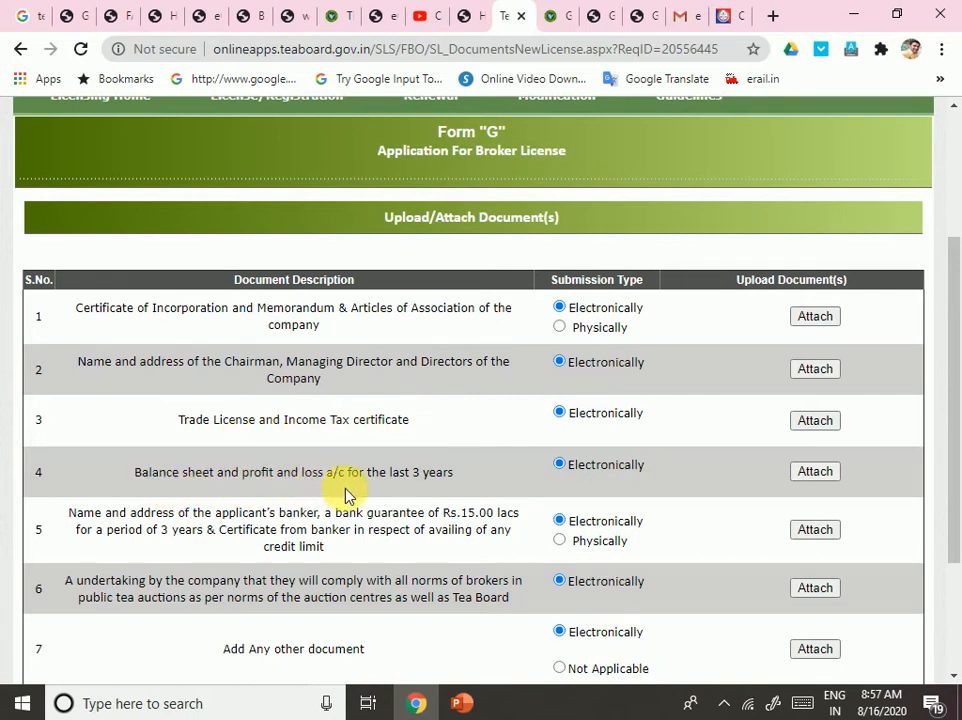
scroll(100, 527, "down", 2)
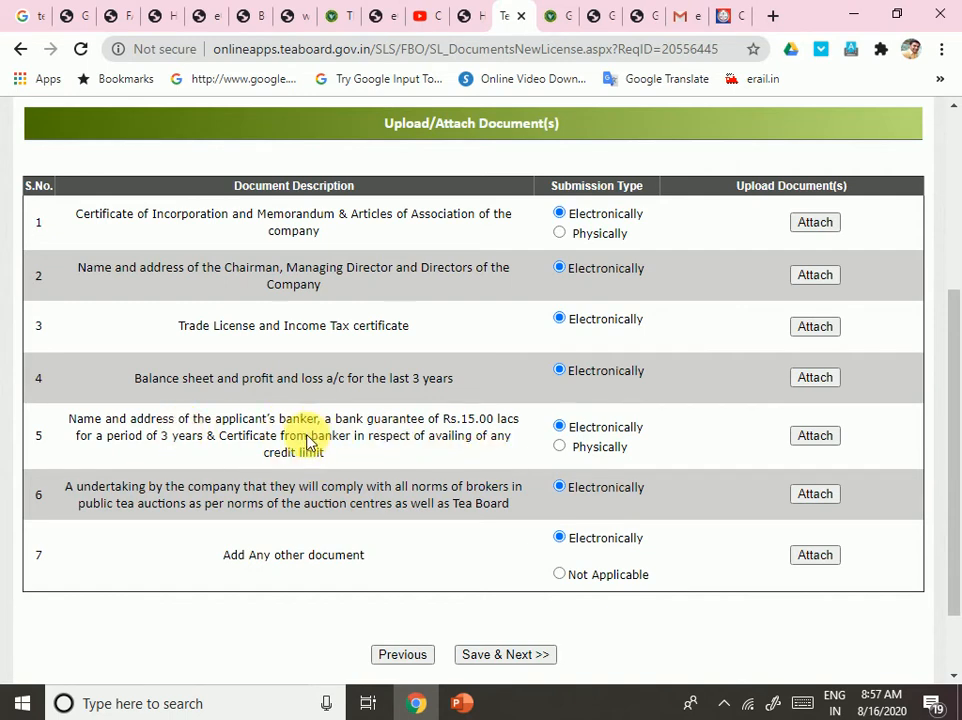
scroll(310, 443, "up", 1)
scroll(311, 440, "down", 1)
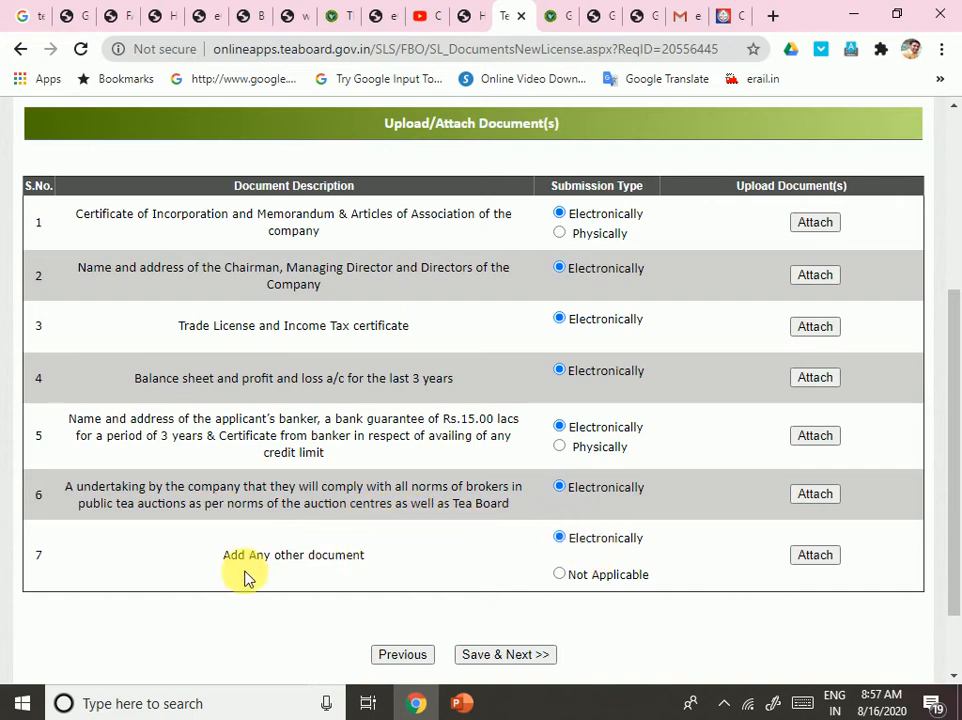
scroll(700, 400, "down", 2)
scroll(756, 275, "up", 2)
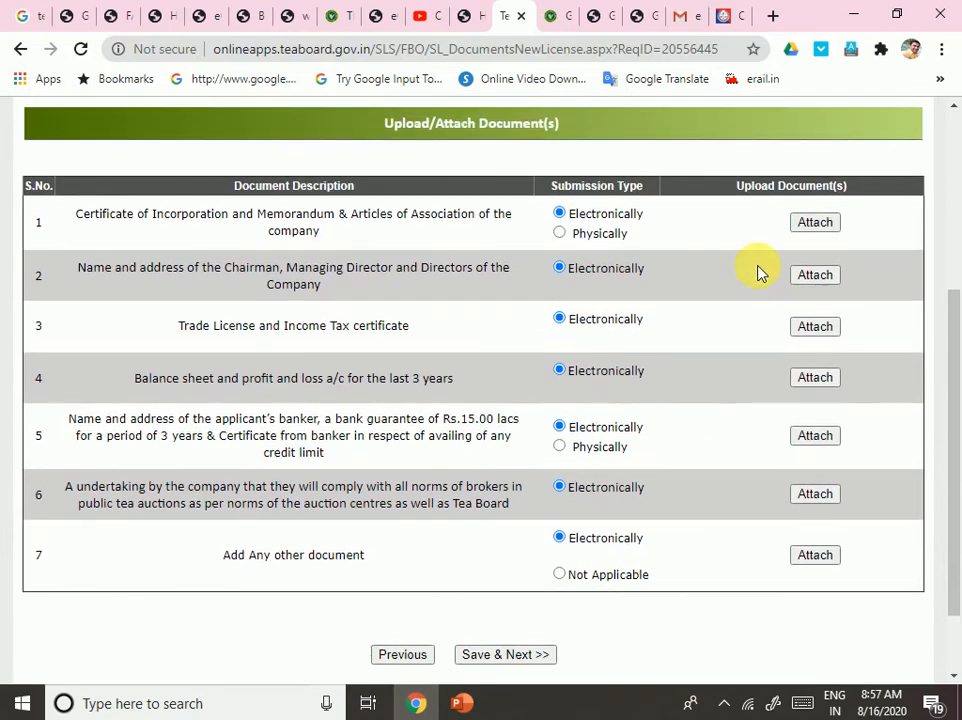
Upload the IEC PDF from the D: drive into the Document Locker with description 'iec CODE'.
left_click(815, 223)
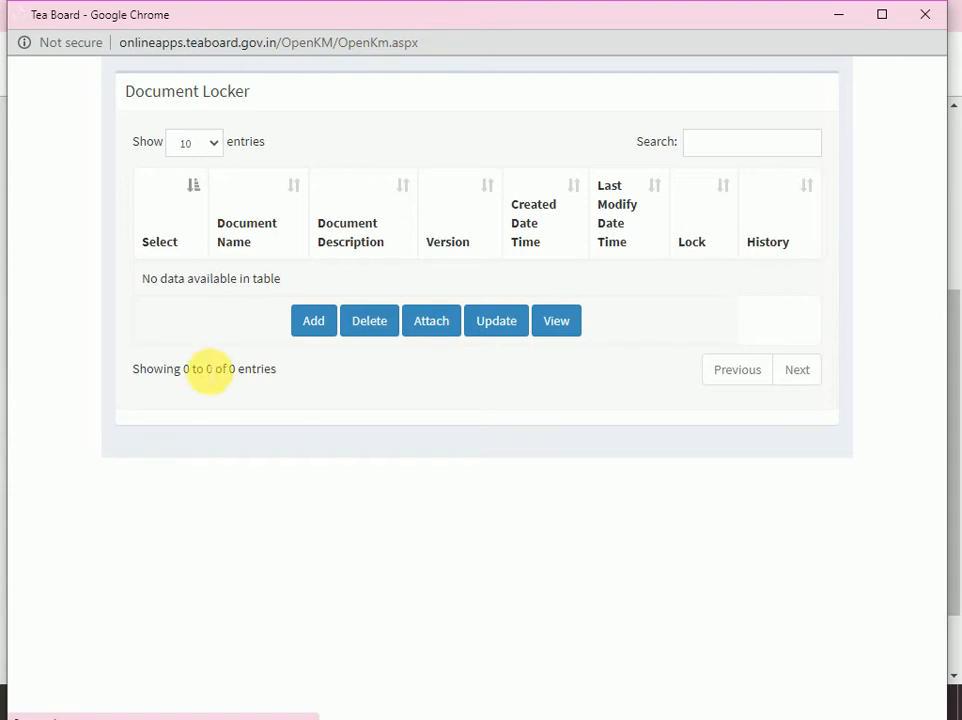
left_click(314, 322)
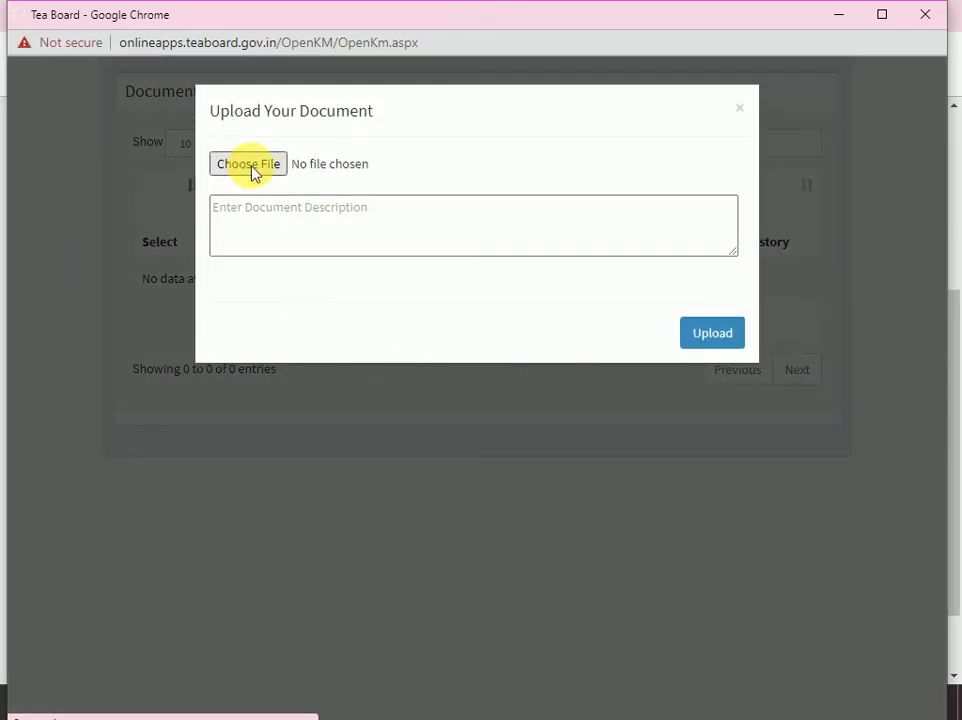
left_click(258, 165)
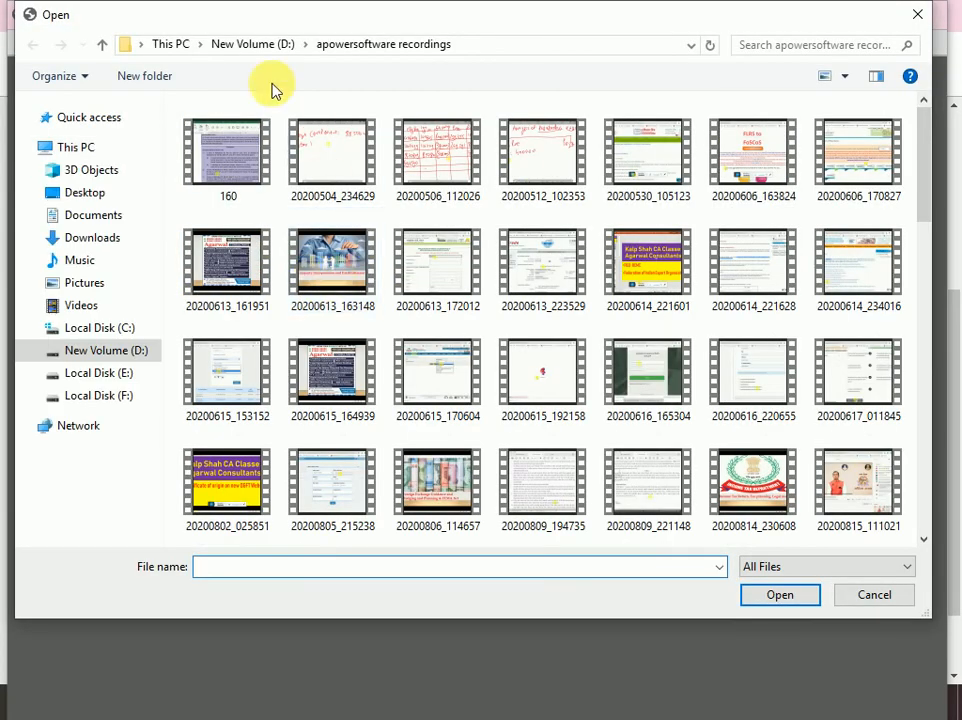
left_click(240, 46)
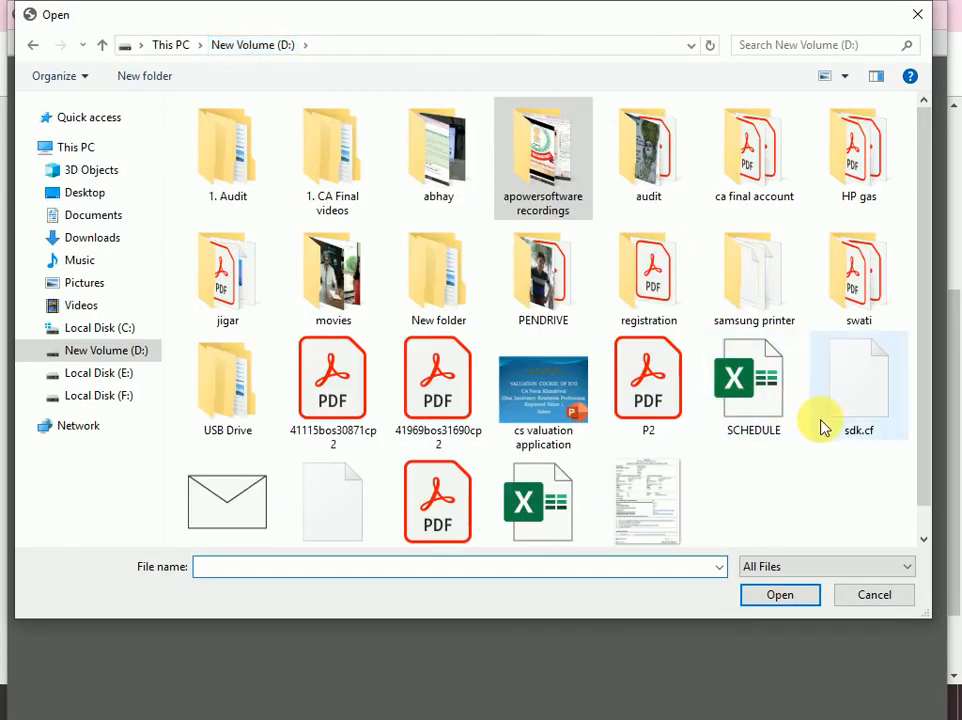
double_click(866, 305)
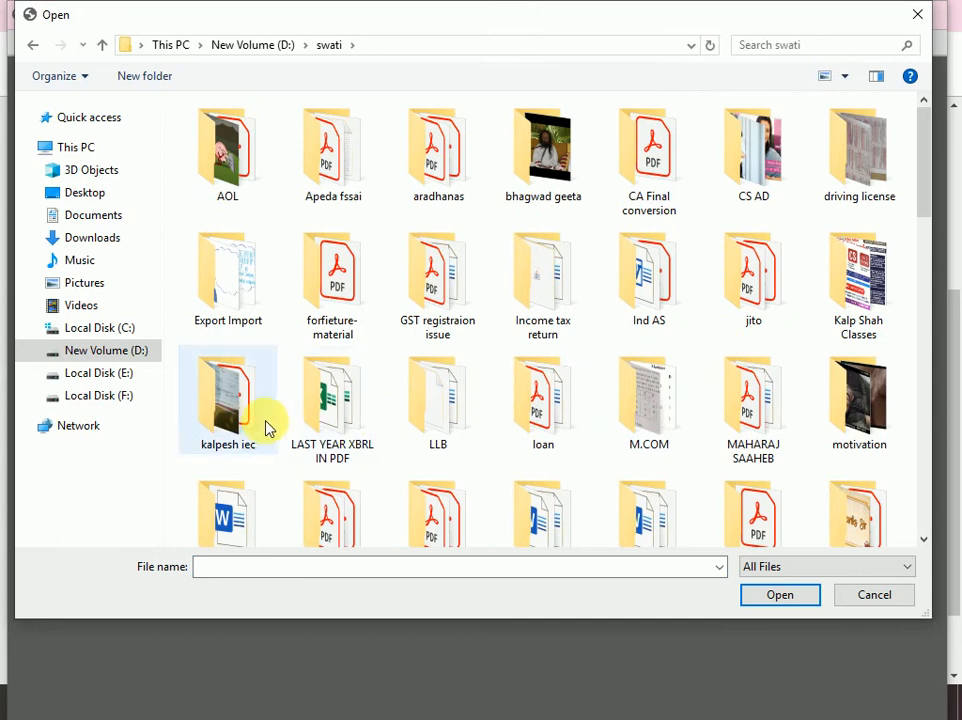
double_click(266, 428)
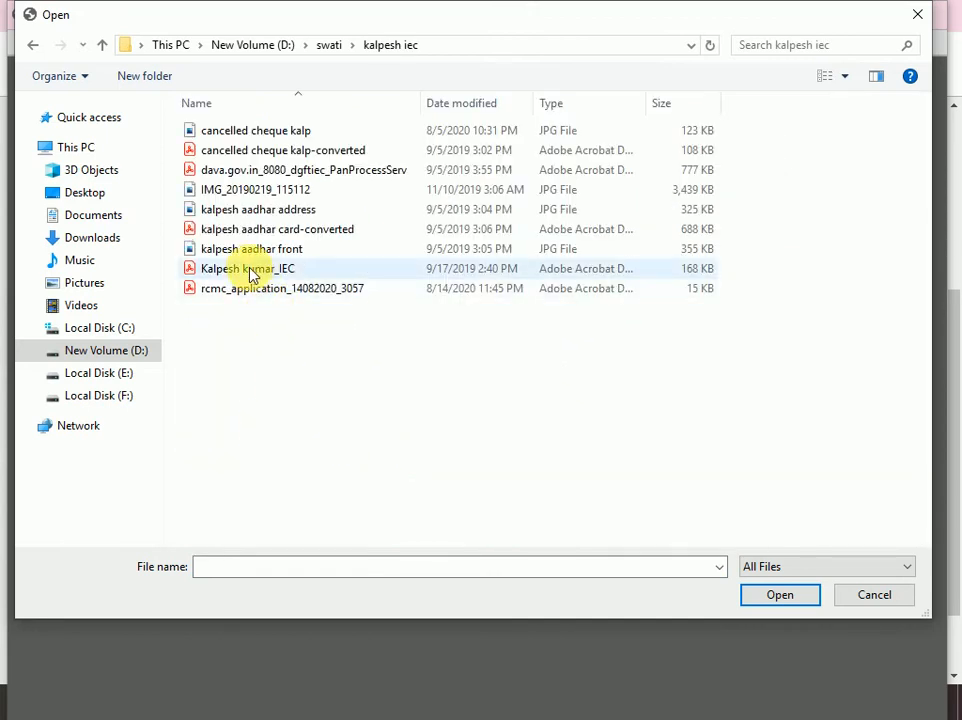
double_click(252, 270)
left_click(339, 236)
type("I")
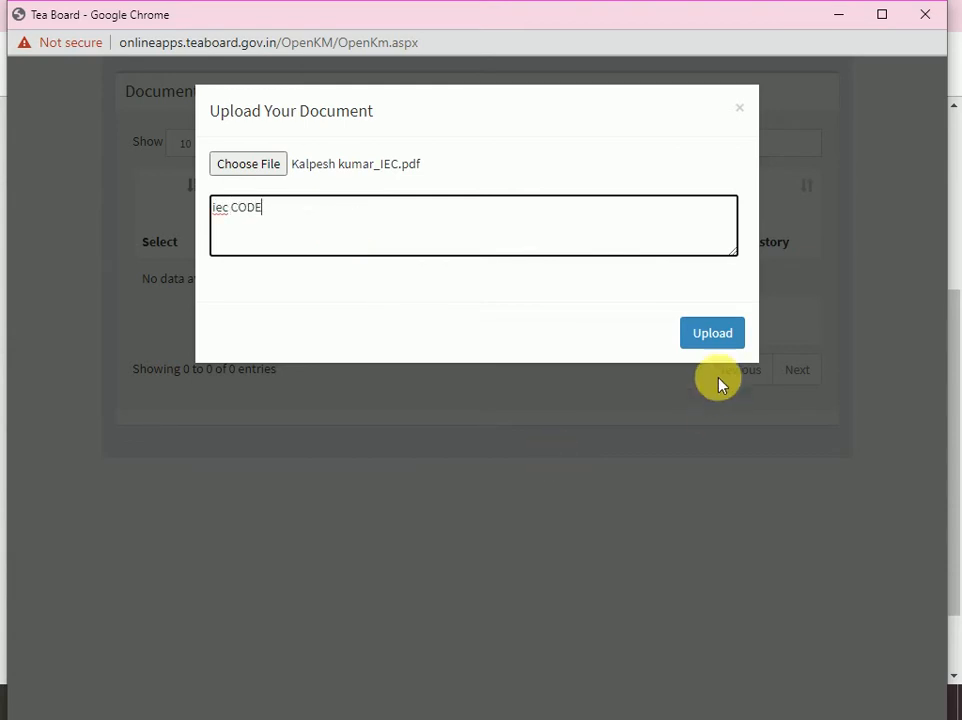
left_click(715, 338)
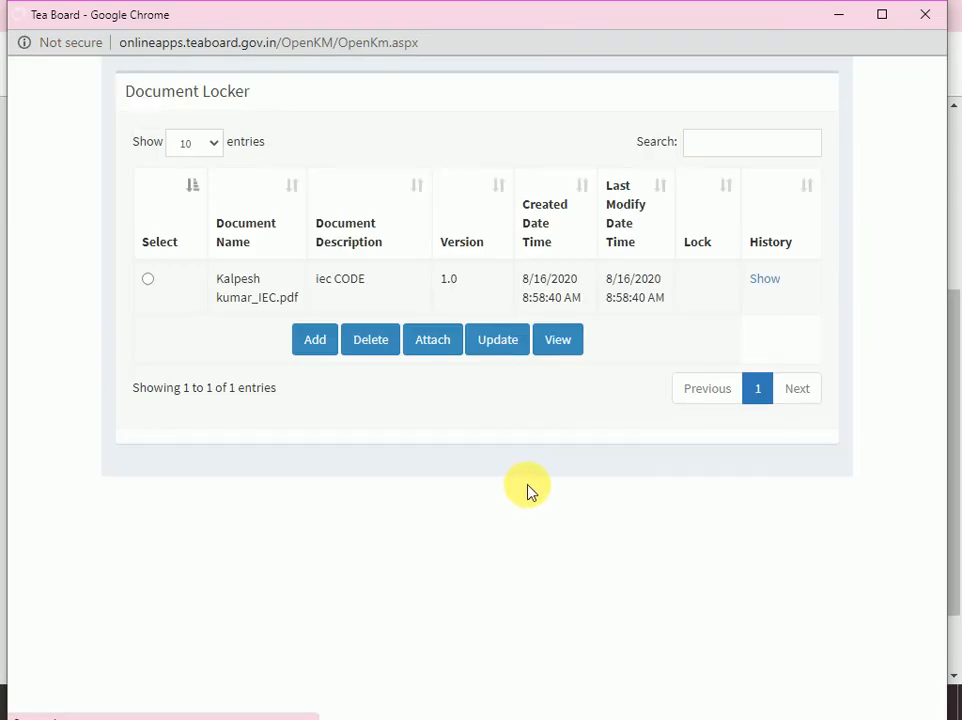
Check the uploaded IEC document's history and pick the same IEC PDF as a new locker file.
left_click(148, 280)
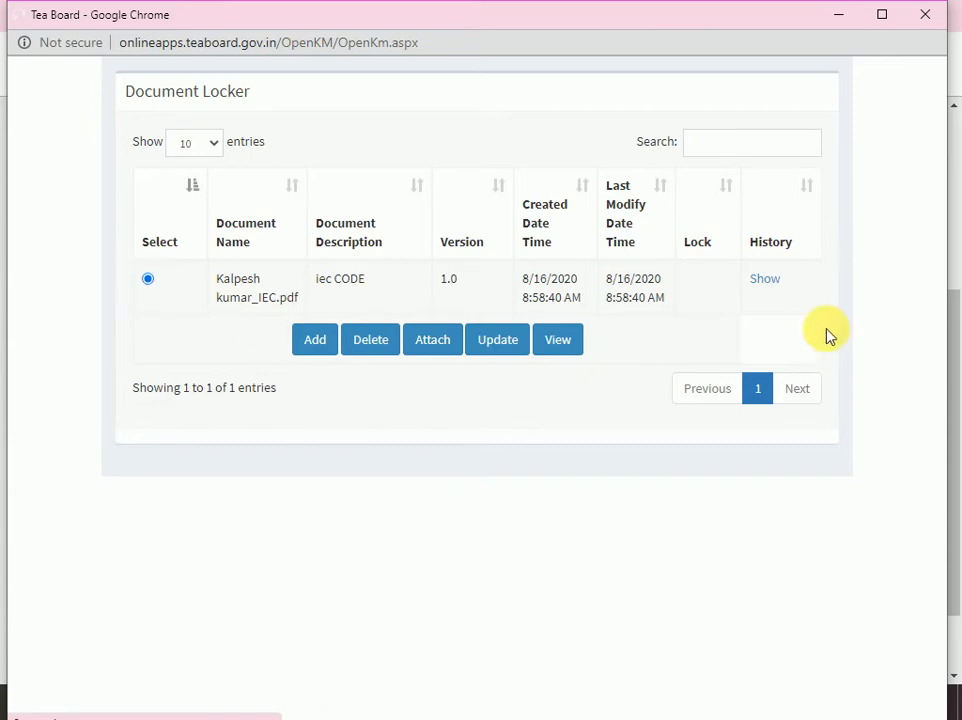
left_click(766, 280)
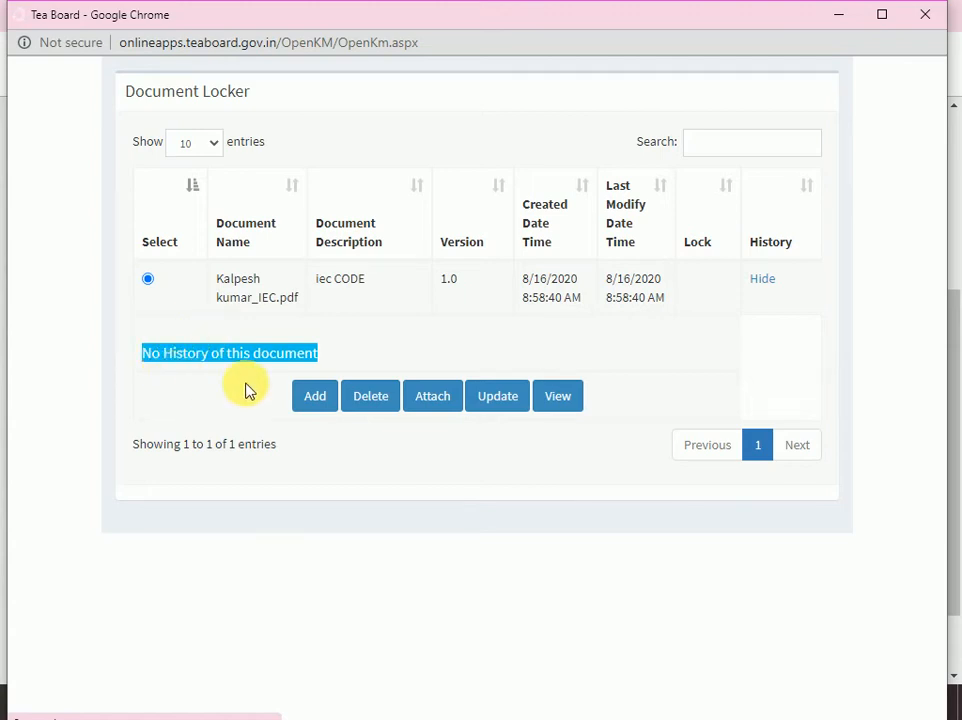
left_click(318, 398)
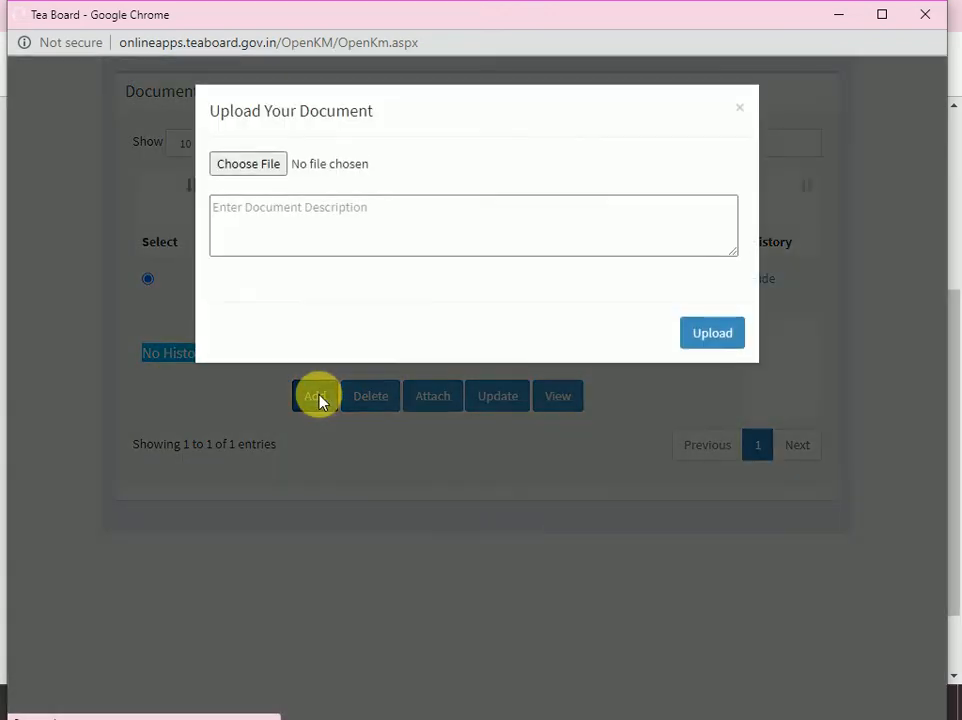
left_click(261, 171)
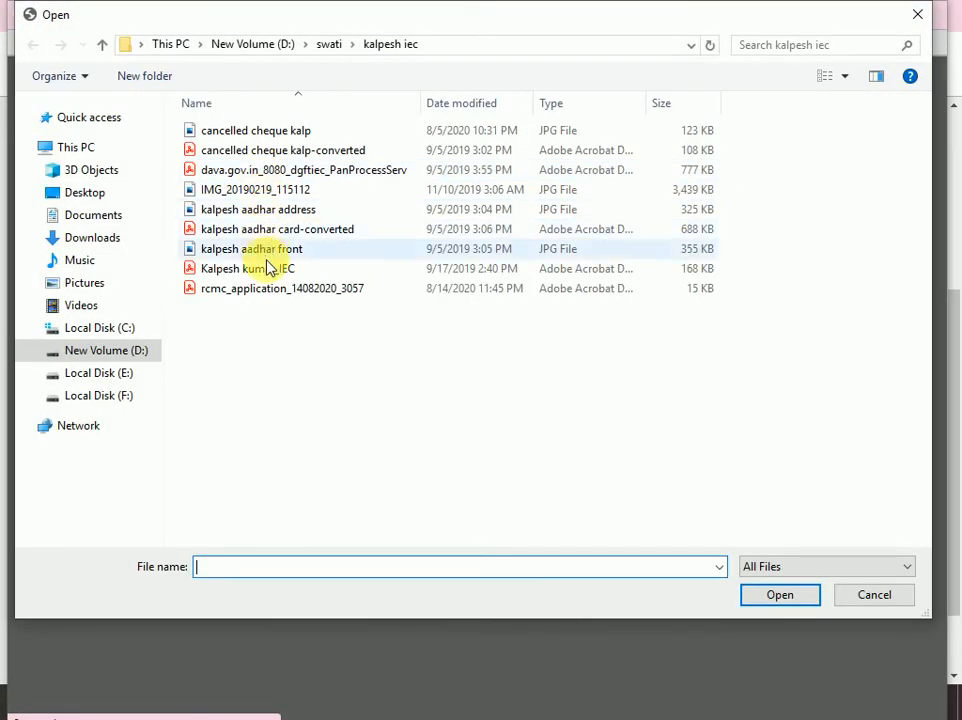
left_click(268, 272)
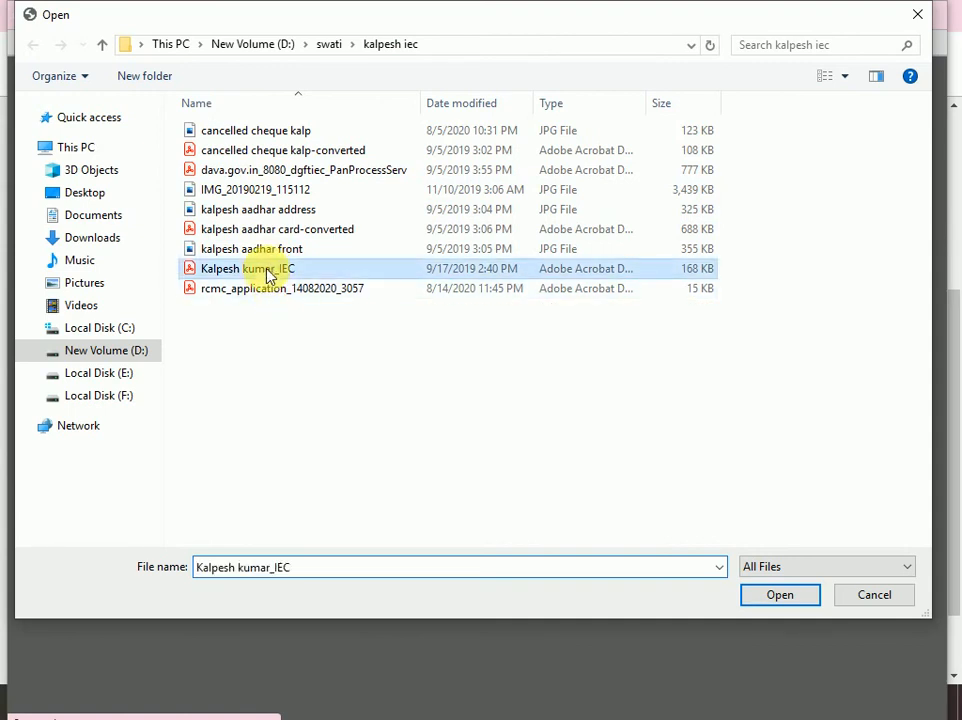
double_click(268, 272)
left_click(333, 253)
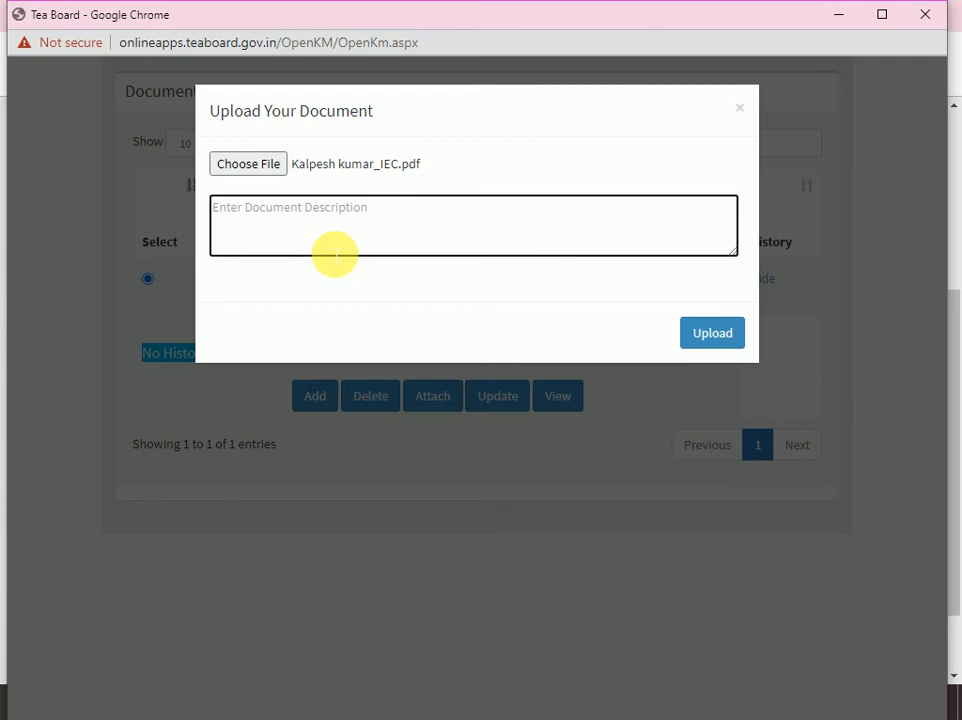
Describe it as 'Name and address of chairperson', upload, and dismiss the duplicate file name warning.
left_click(838, 16)
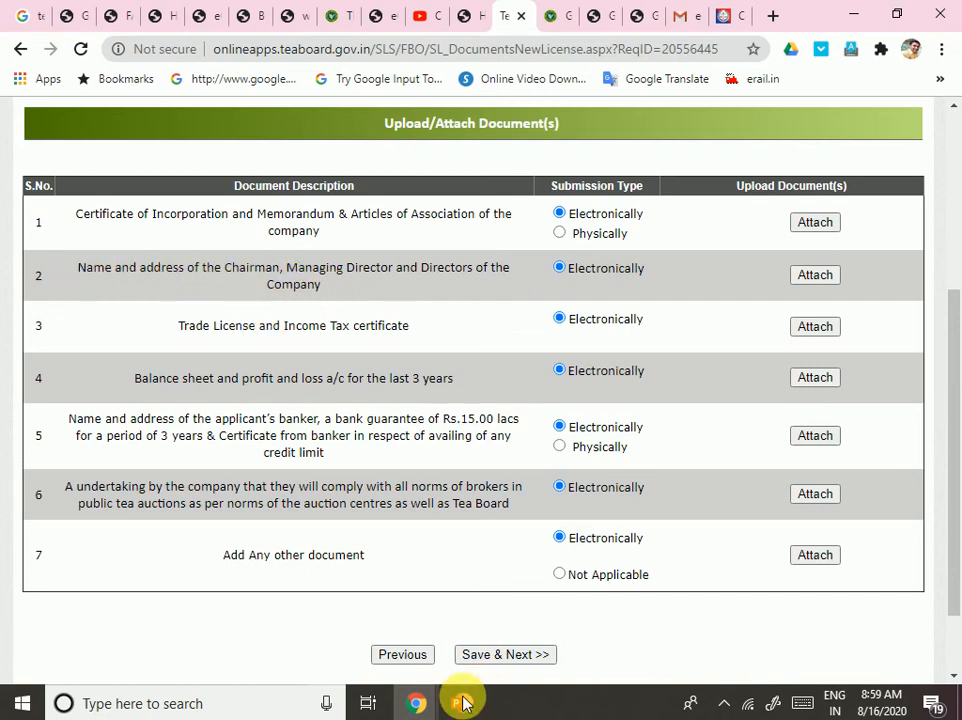
mouse_move(412, 690)
left_click(528, 625)
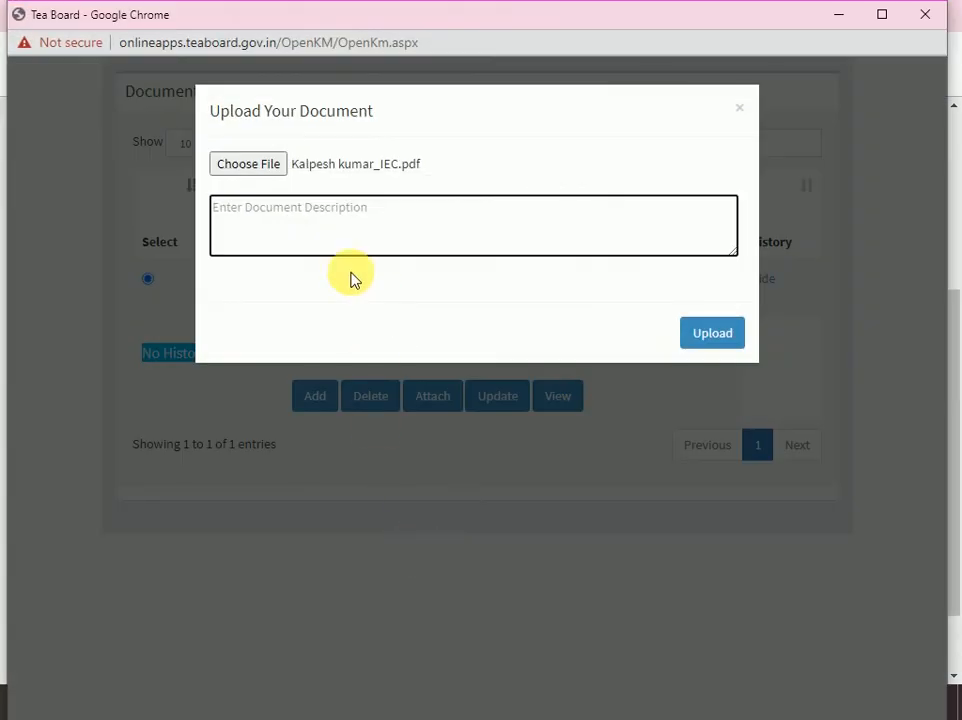
type("nAME")
key("BackSpace")
key("BackSpace")
key("BackSpace")
key("BackSpace")
type("N")
key("BackSpace")
type("Na")
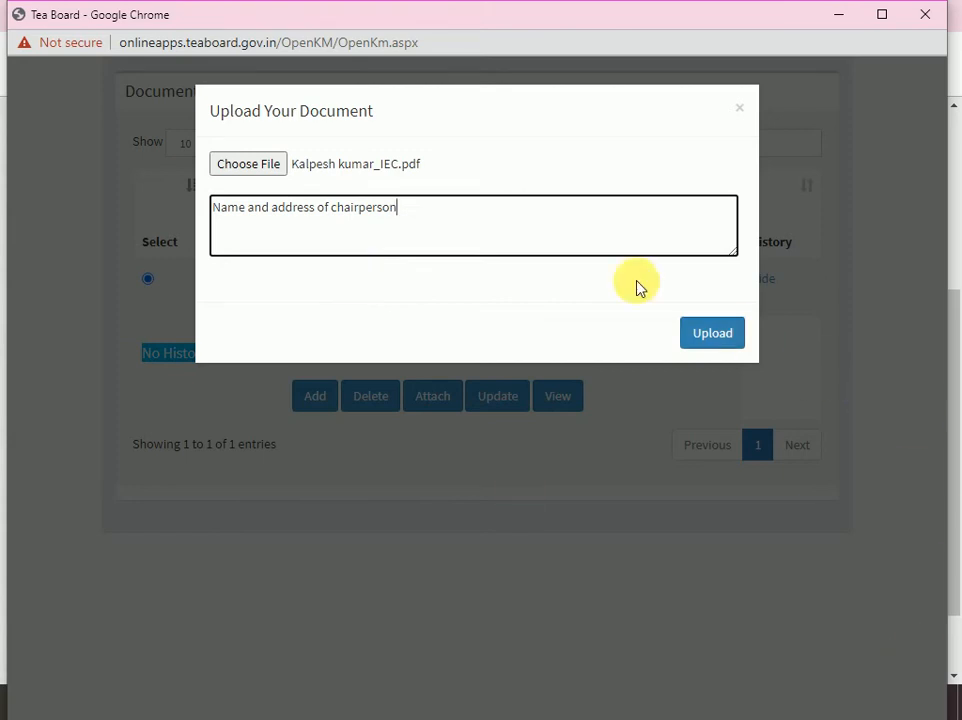
left_click(707, 343)
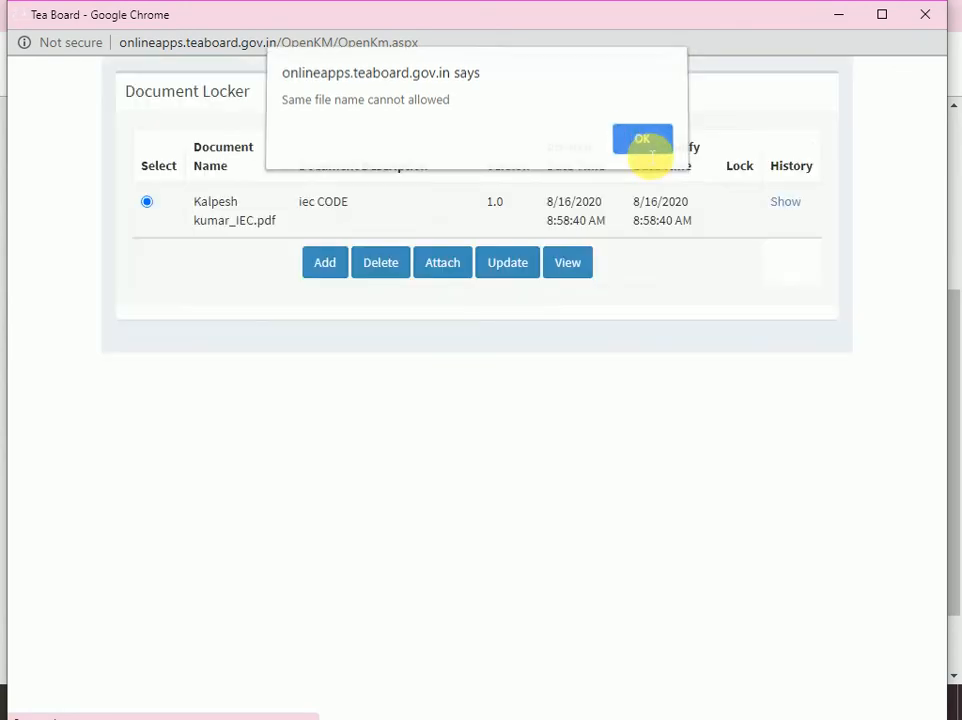
left_click(642, 147)
Upload the converted Aadhaar card PDF described as 'name and address of chairperson'.
left_click(309, 342)
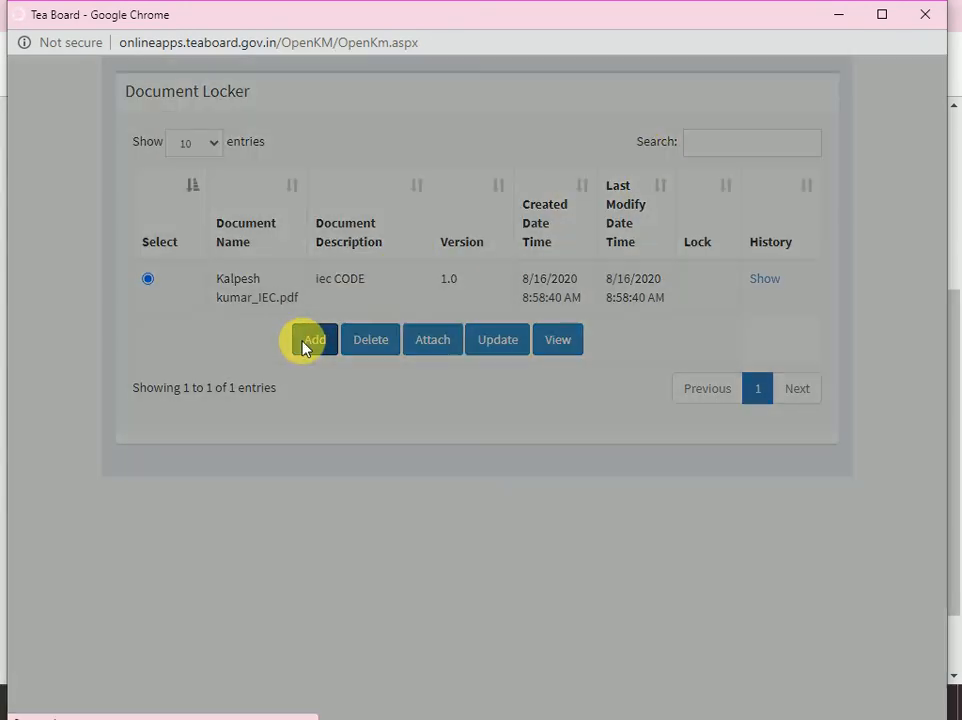
left_click(266, 162)
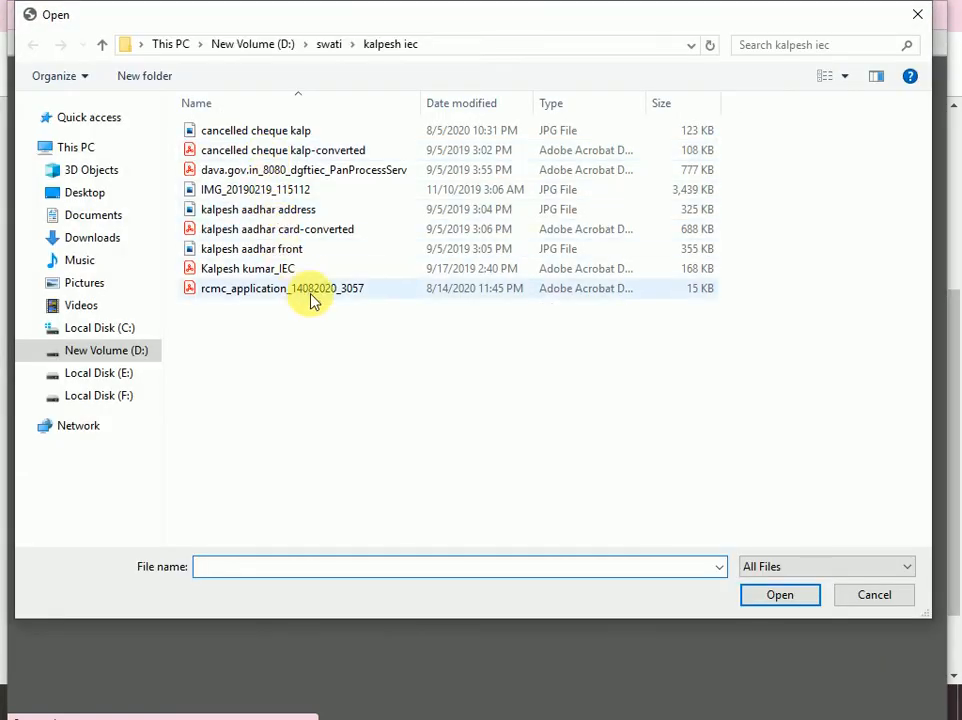
left_click(289, 299)
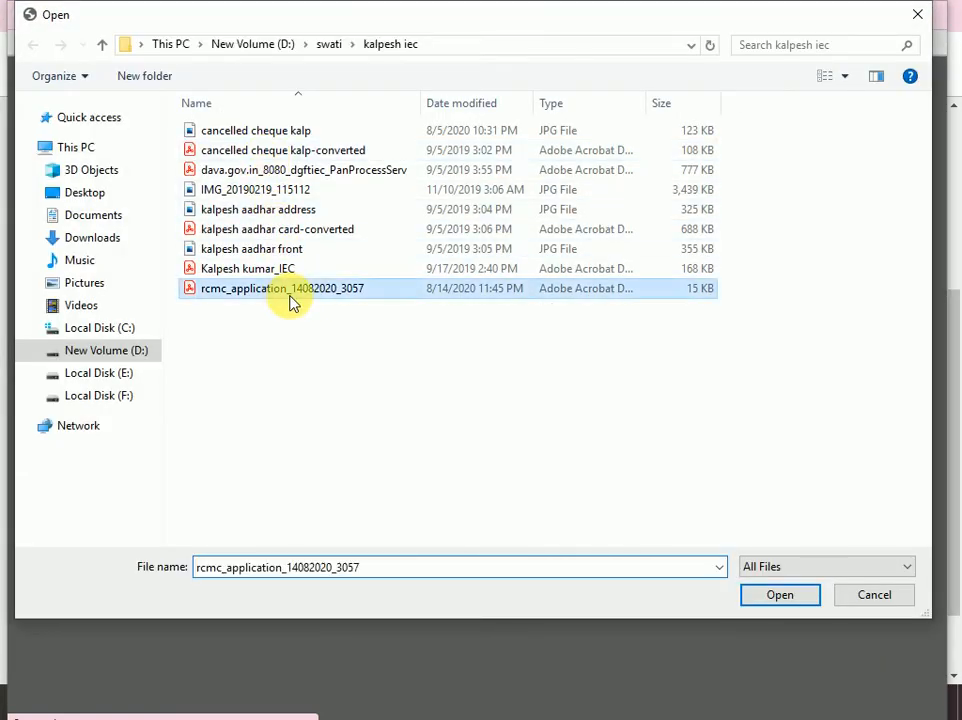
double_click(286, 229)
left_click(352, 245)
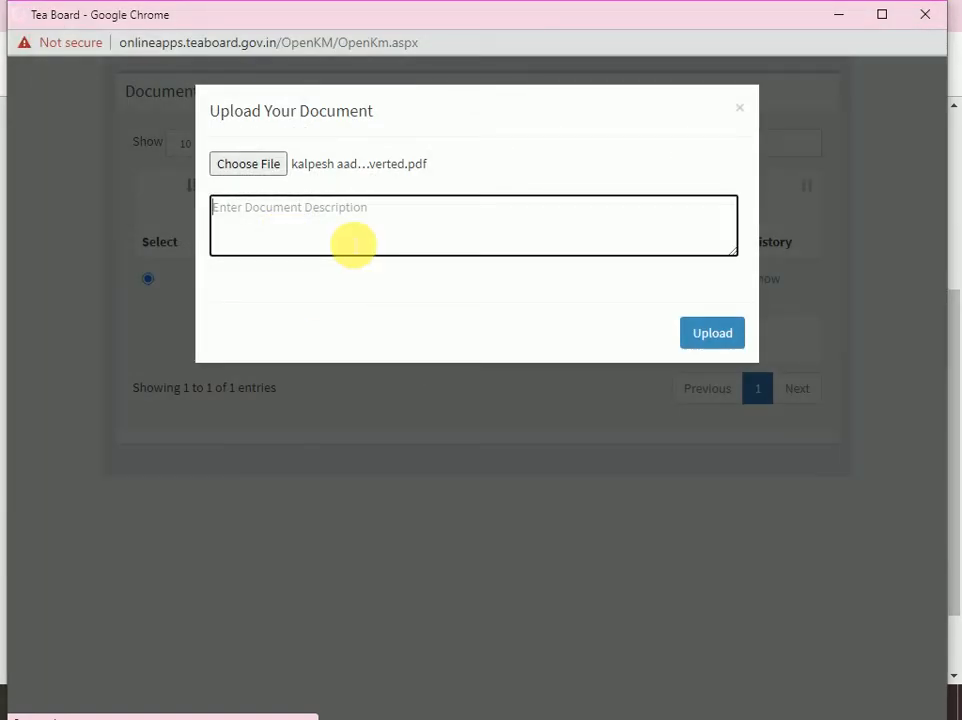
type("name and addre")
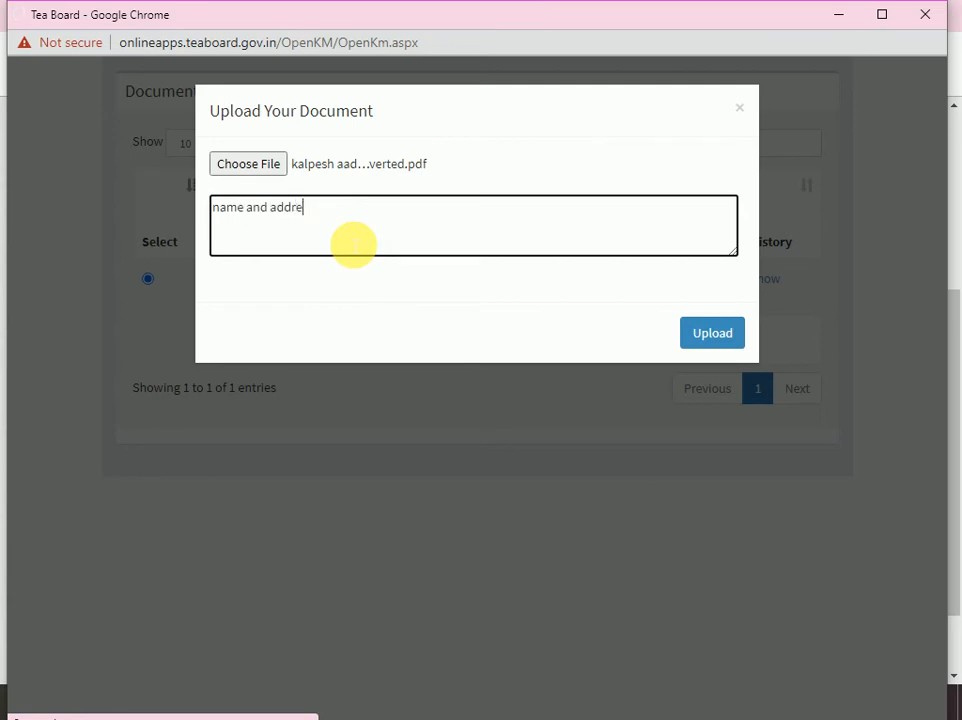
type("ss of chairperson")
left_click(728, 333)
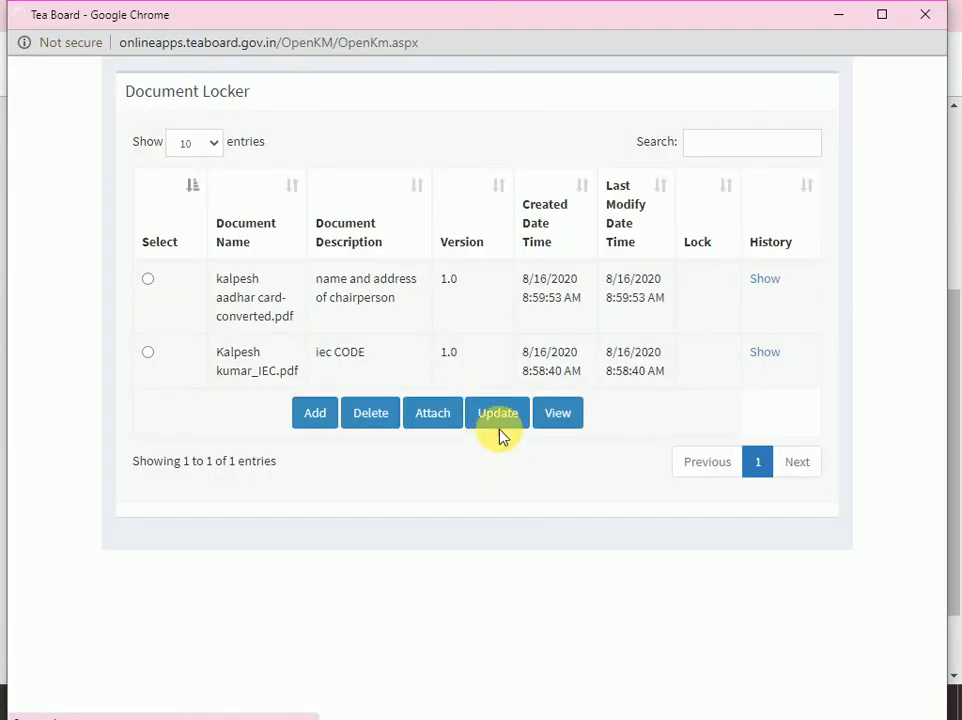
Upload rcmc_application_14082020_3057 to the Document Locker described as 'Application doc 3'.
left_click(313, 418)
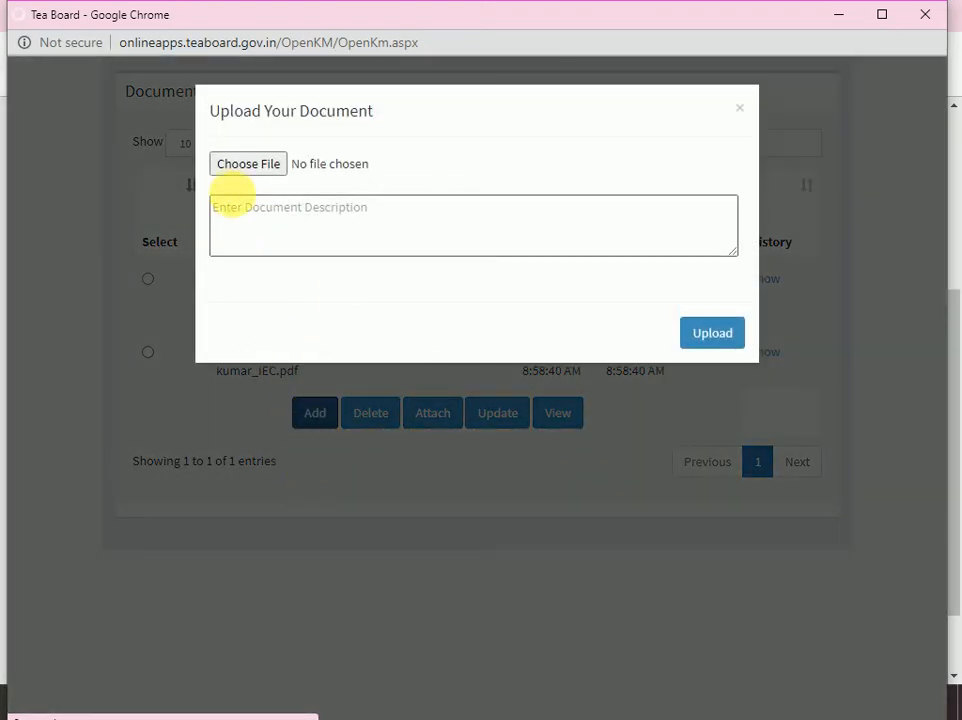
left_click(243, 168)
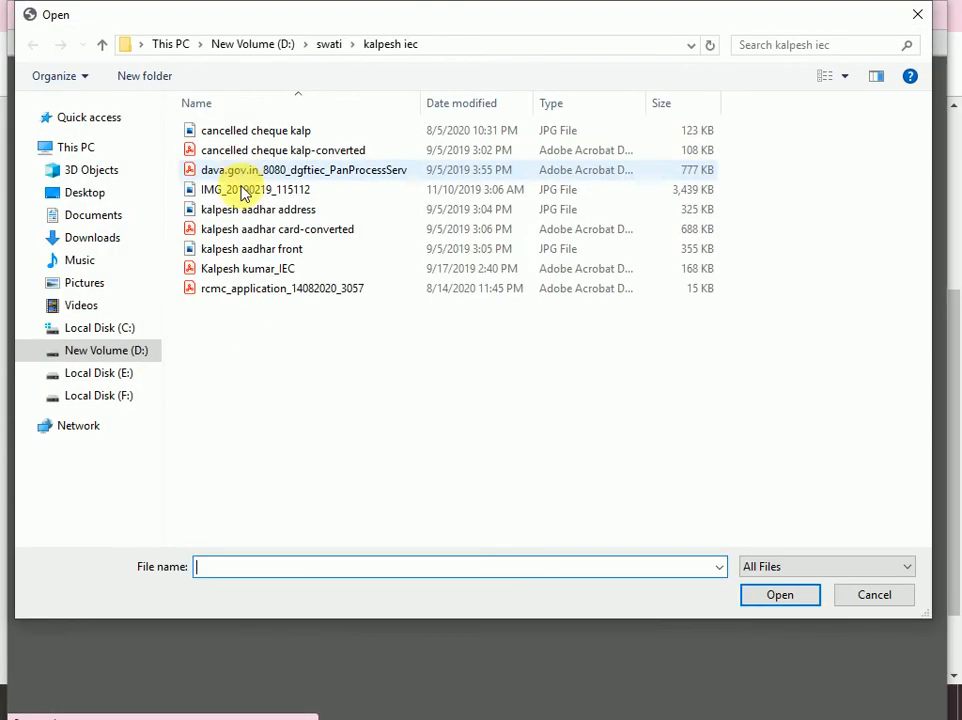
double_click(262, 288)
left_click(336, 255)
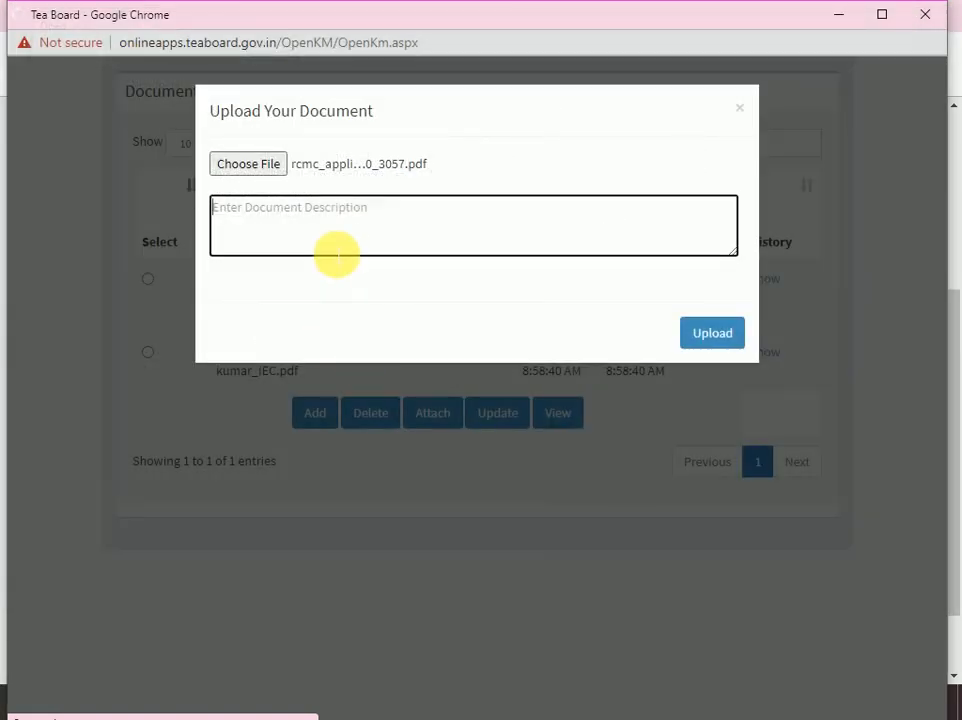
type("Application doc")
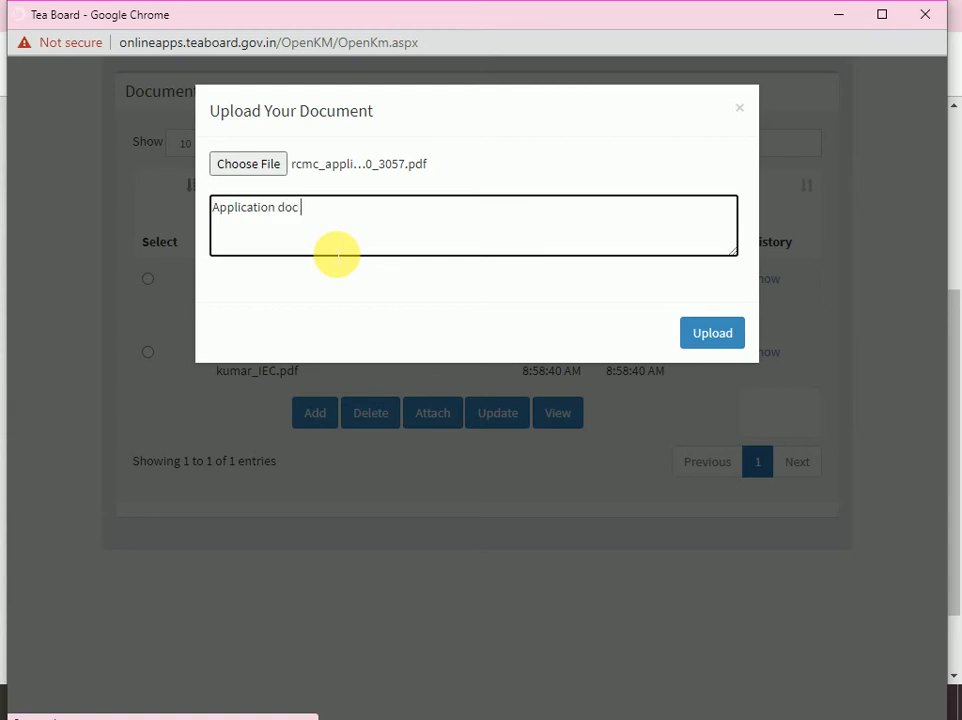
type("3")
left_click(718, 340)
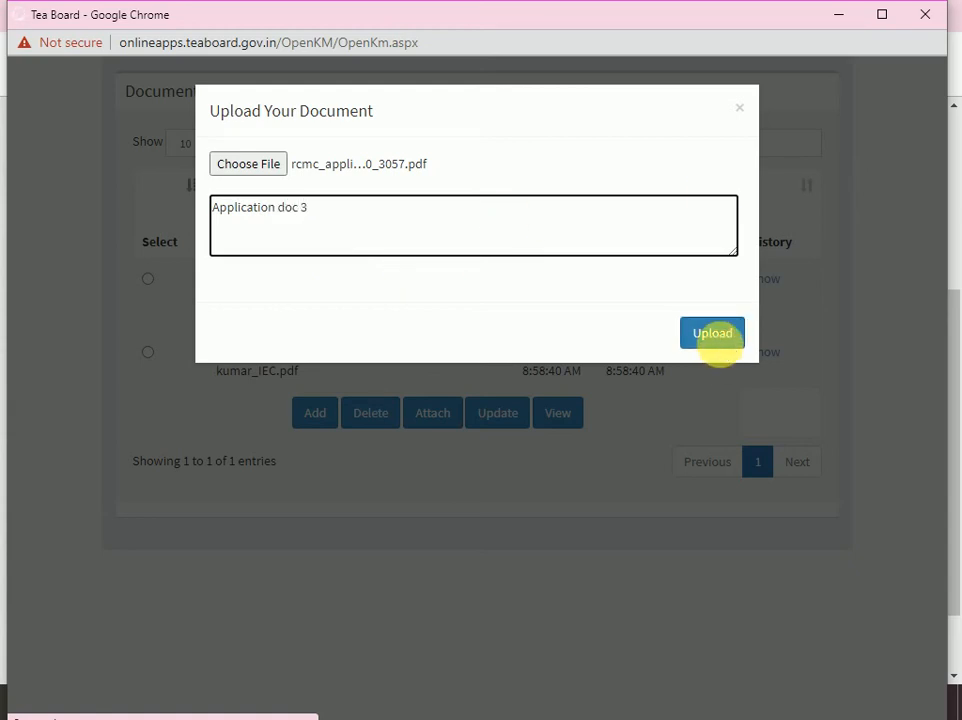
Minimise the Document Locker popup and restore it from the Chrome taskbar windows.
left_click(834, 16)
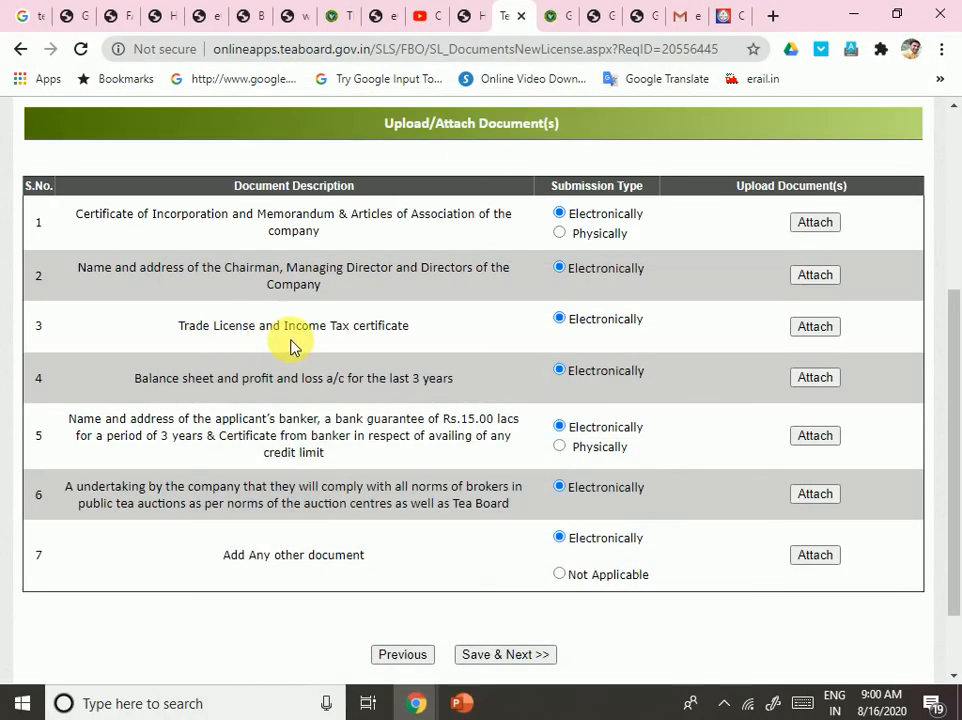
left_click(416, 706)
left_click(521, 608)
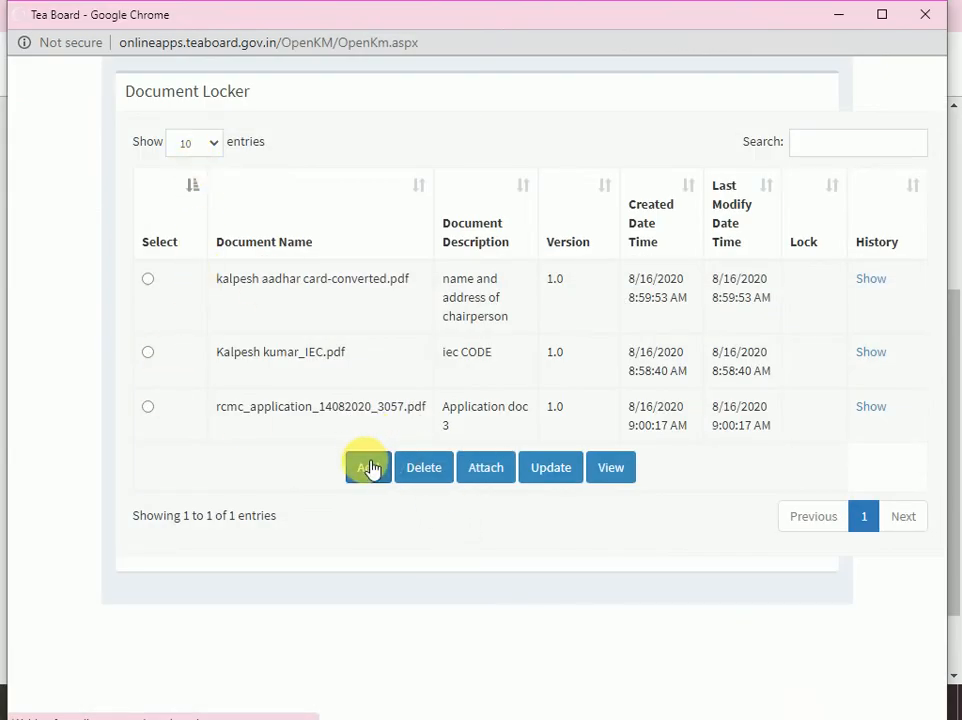
Upload dava.gov.in_8080_dgftiec_PanProcessServ.pdf to the locker with description 'Balance sheet and profit and loss'.
left_click(368, 470)
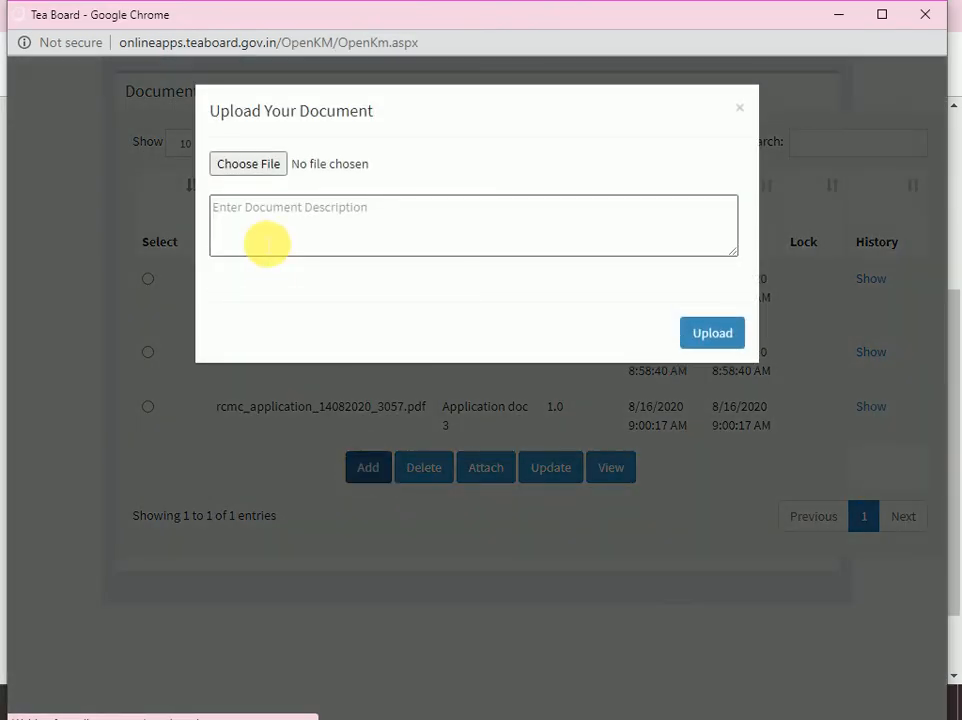
left_click(250, 165)
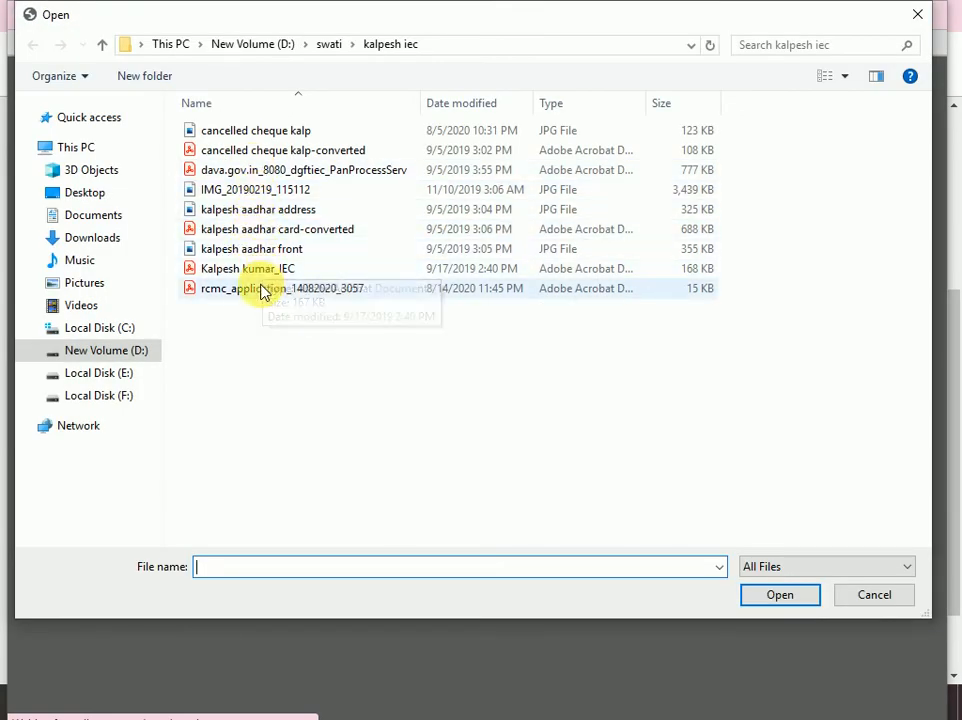
left_click(230, 177)
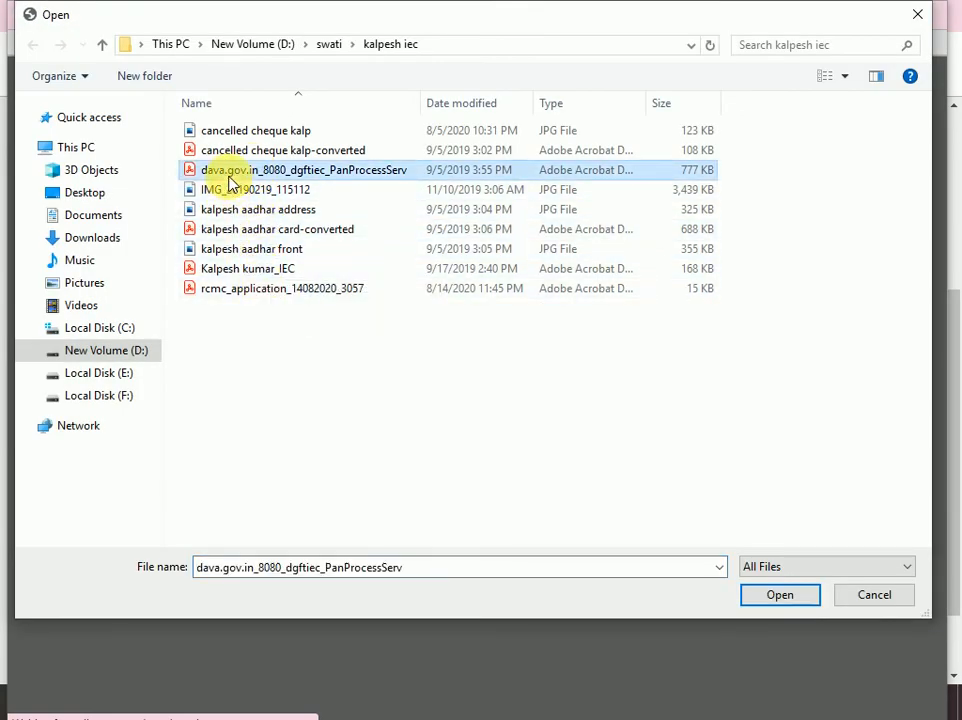
double_click(230, 180)
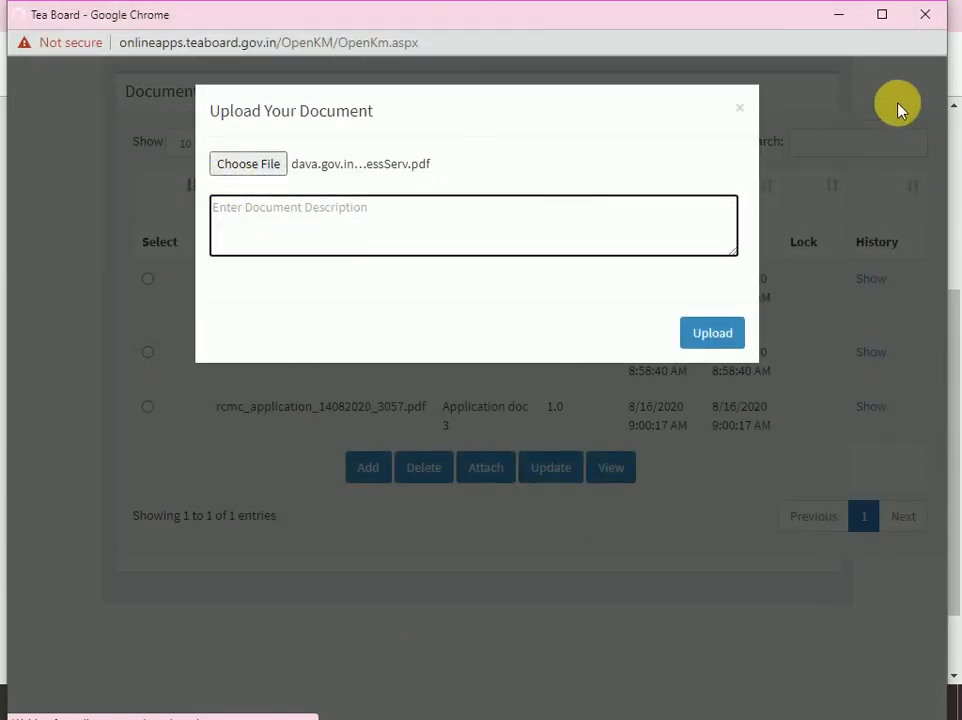
left_click(842, 18)
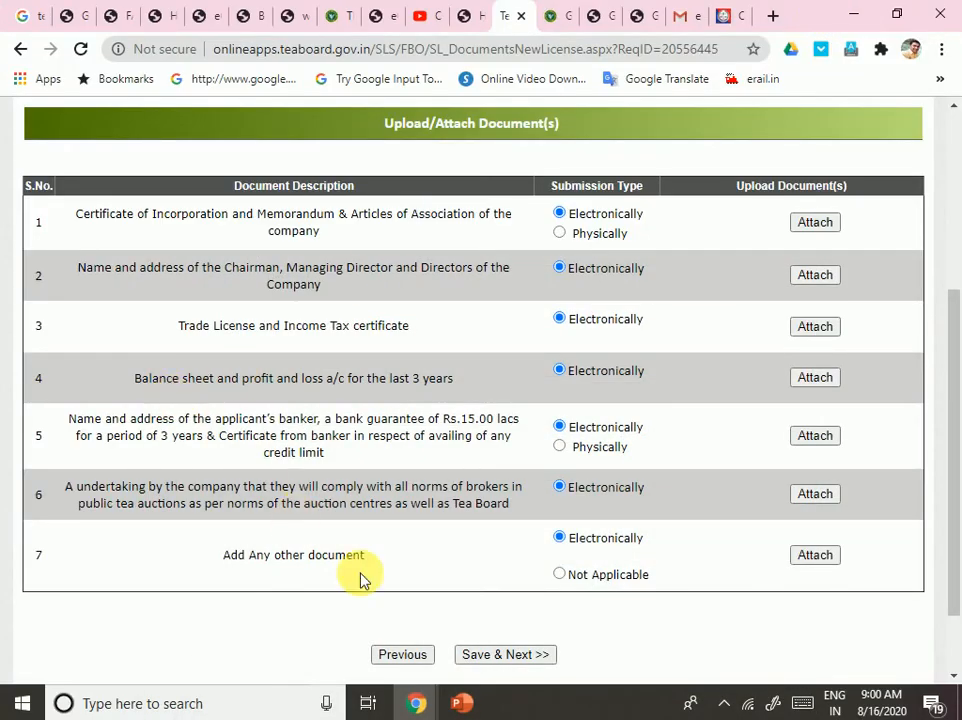
mouse_move(420, 704)
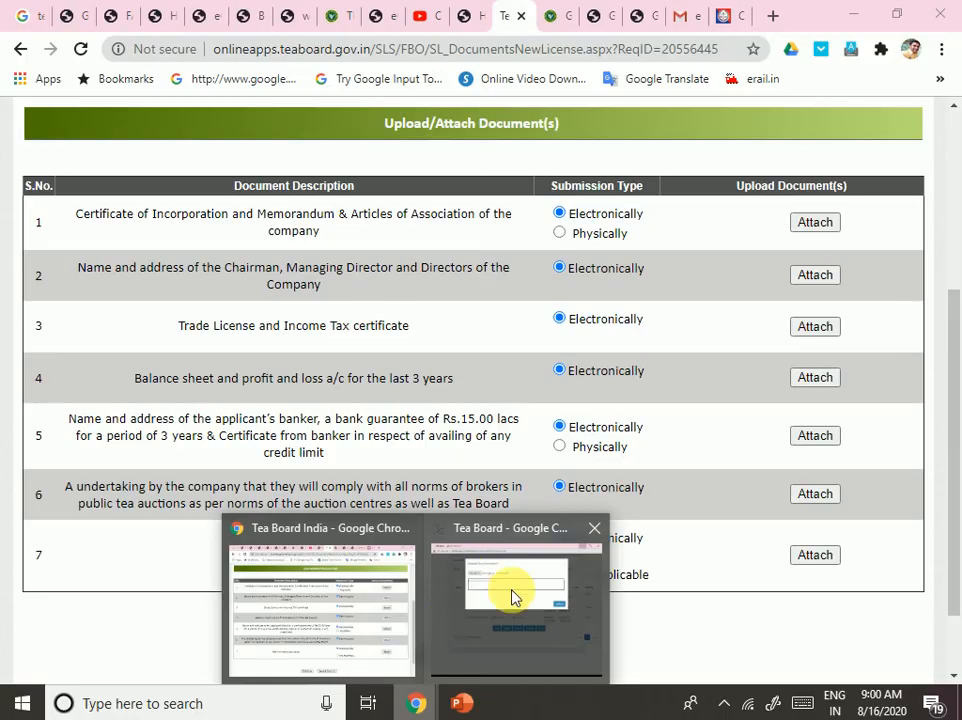
left_click(513, 597)
type("B")
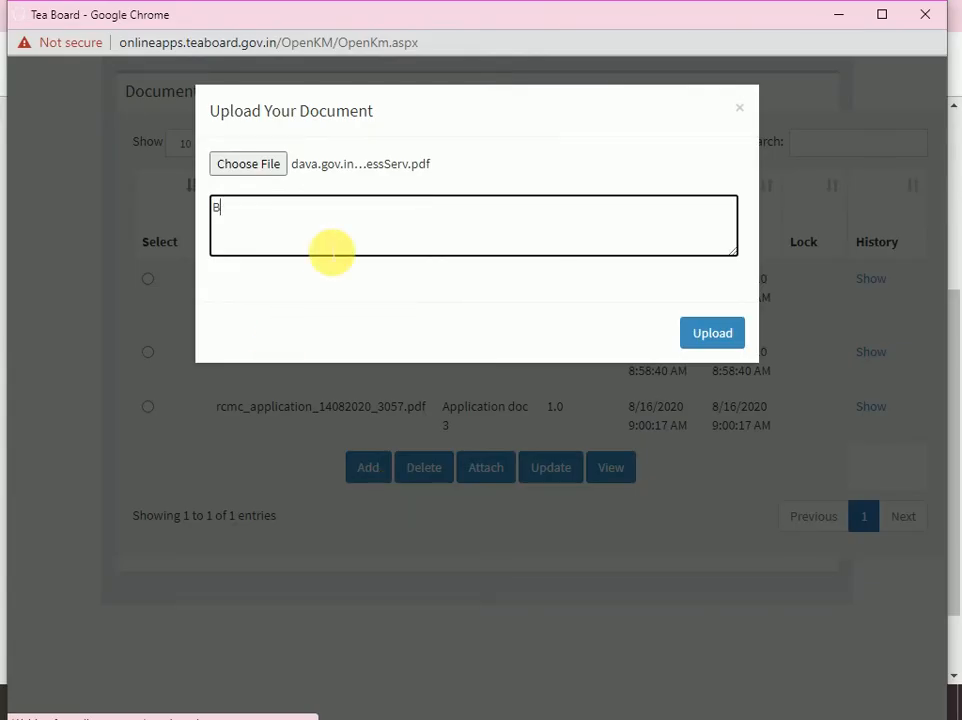
type("alance sheet and profit and los")
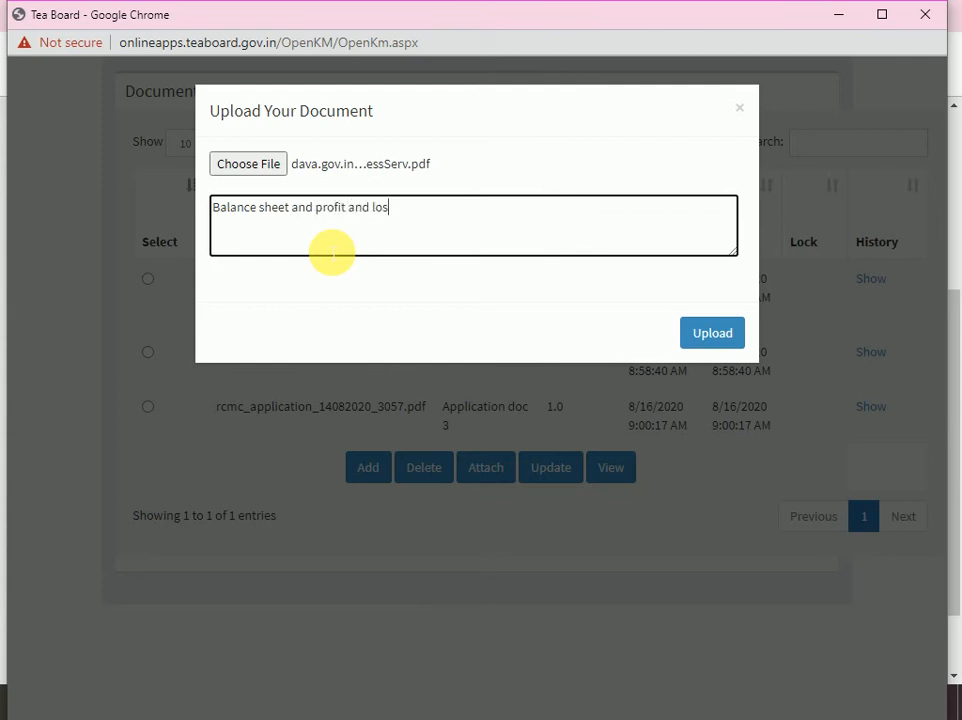
type("s")
left_click(732, 340)
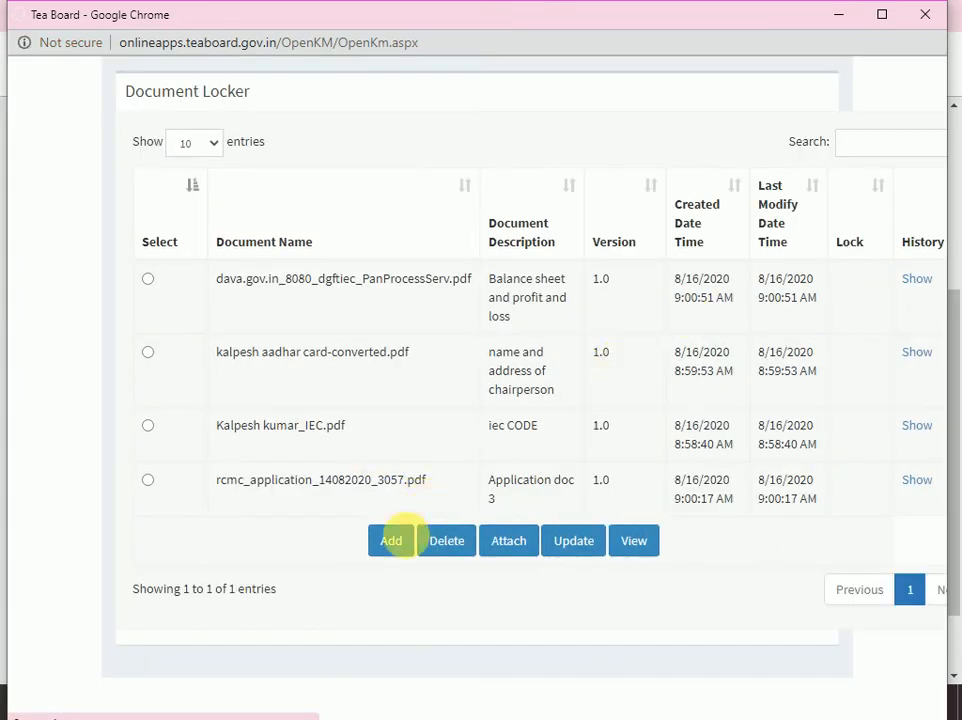
Upload the converted cancelled cheque PDF to the locker with the description 'BG'.
left_click(402, 542)
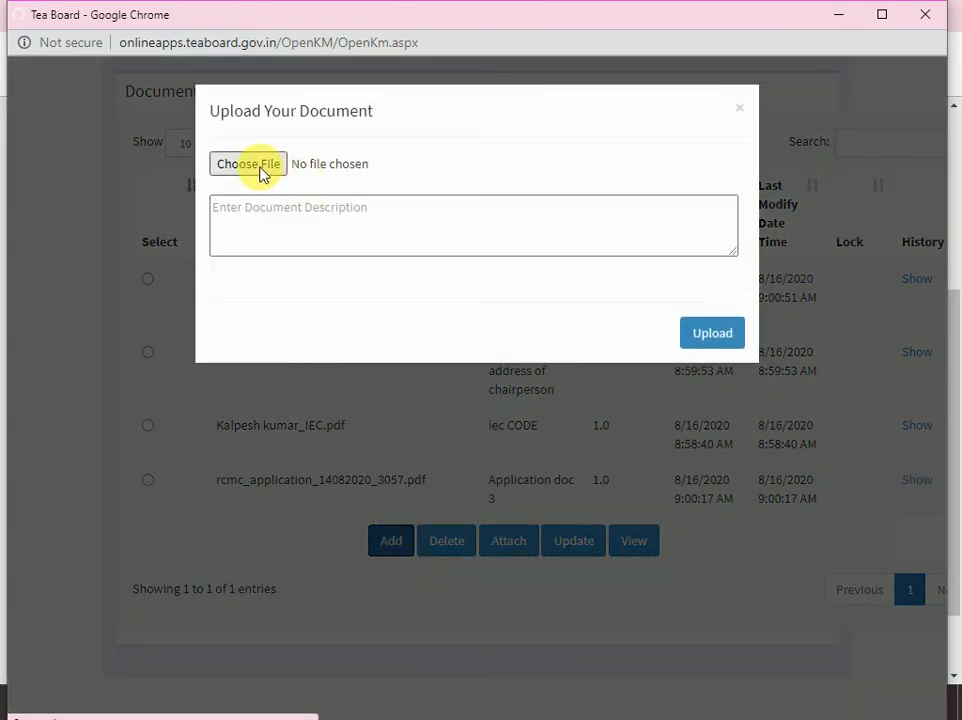
left_click(261, 172)
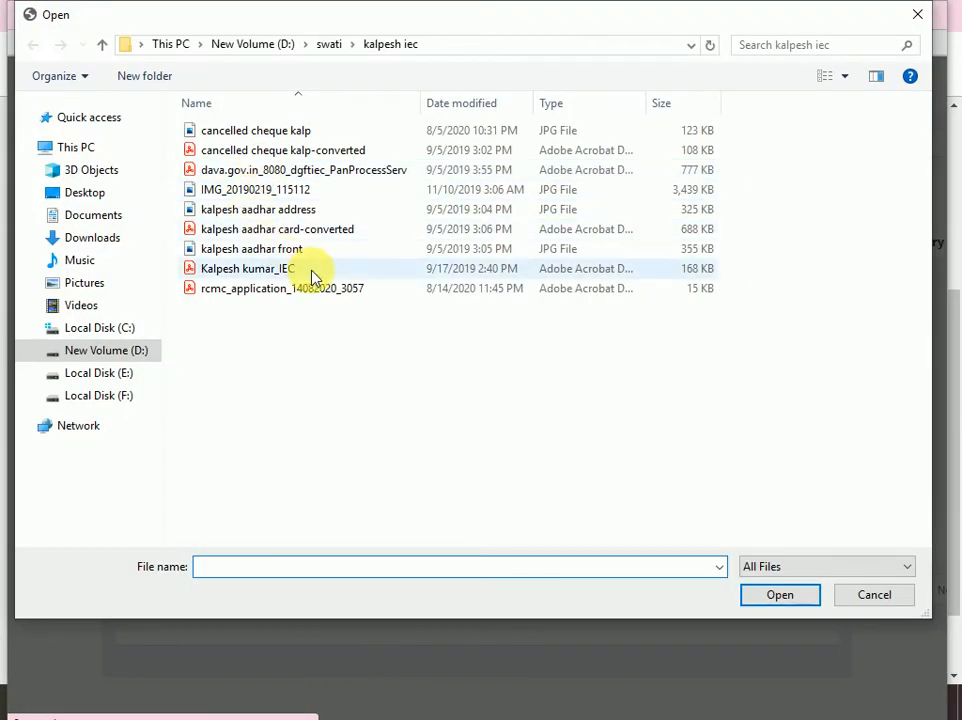
double_click(273, 150)
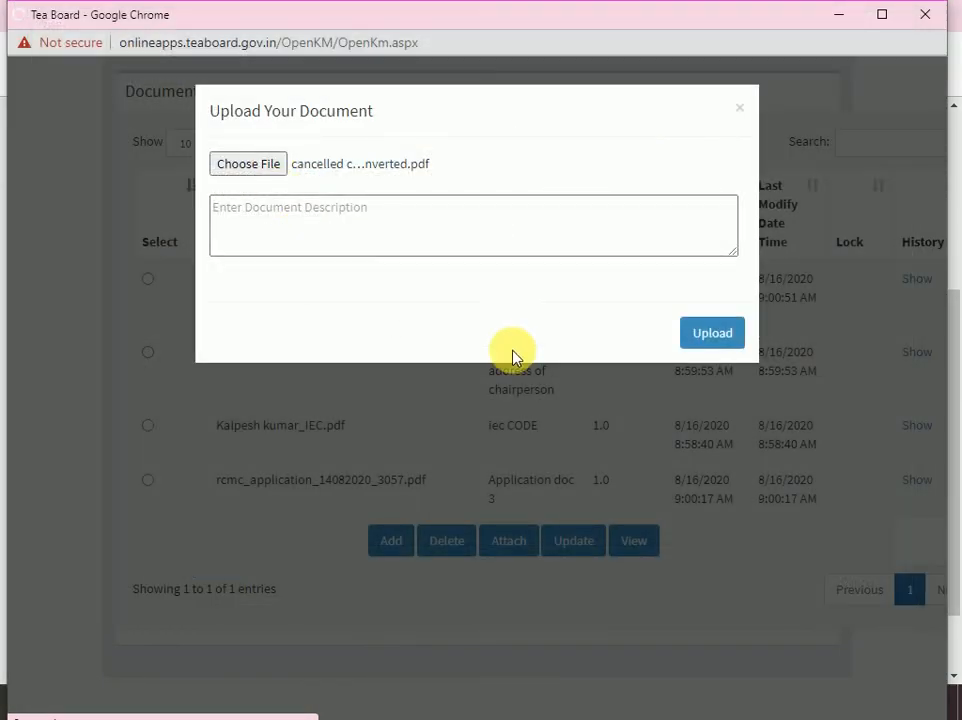
left_click(527, 243)
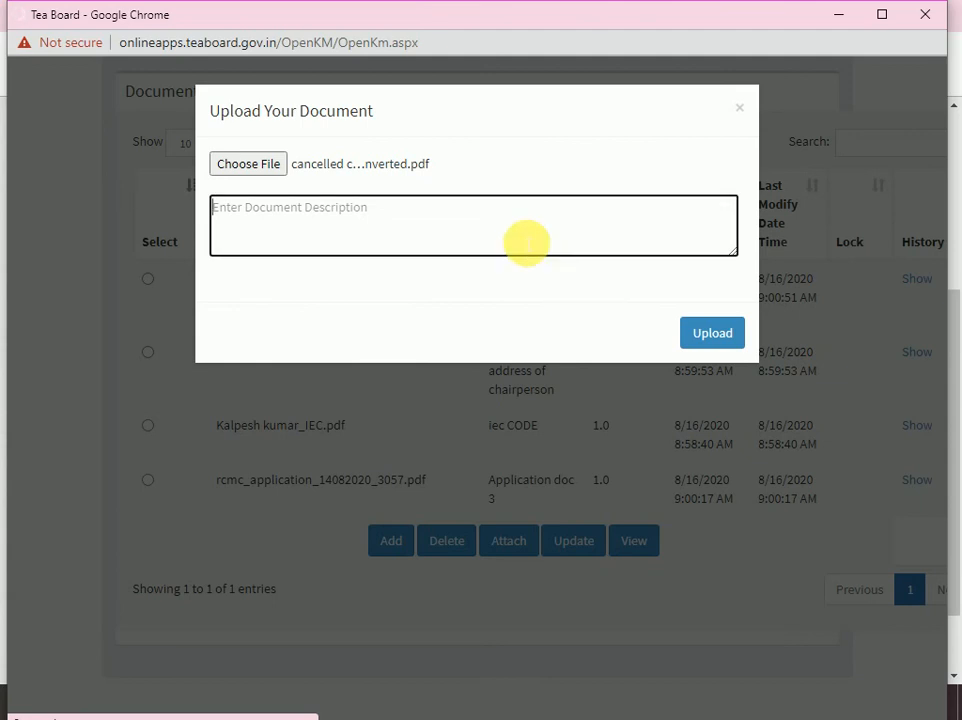
left_click(840, 14)
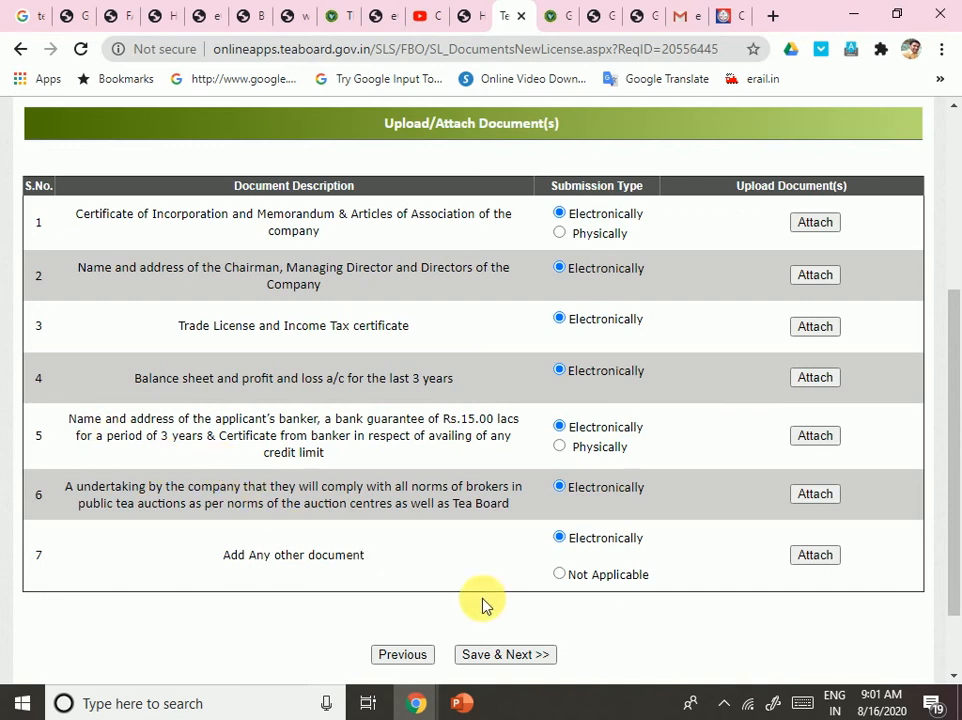
mouse_move(432, 700)
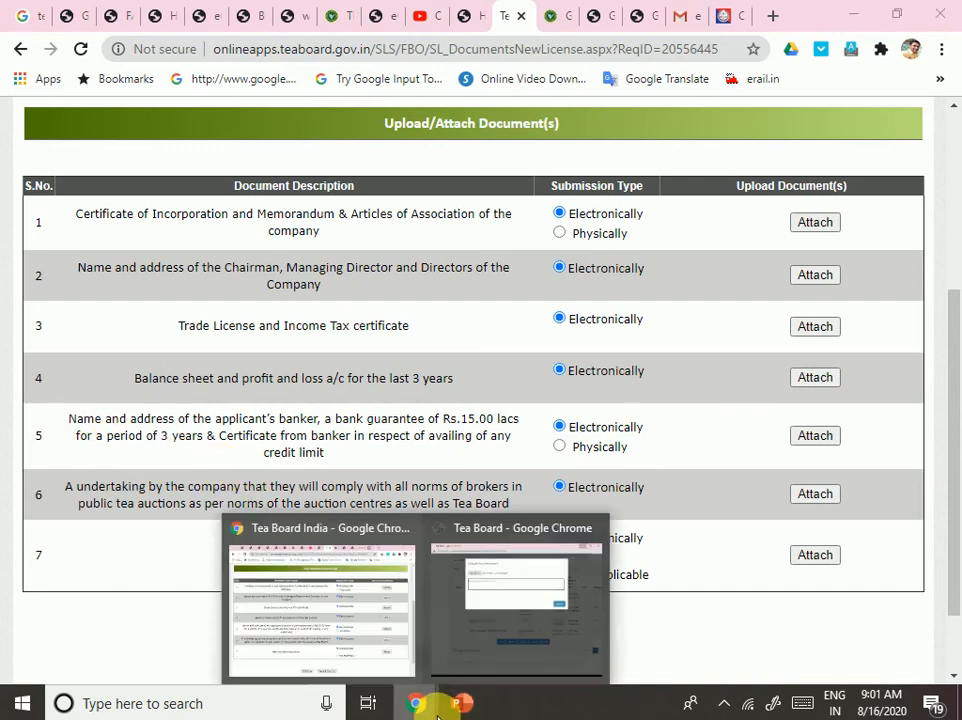
left_click(450, 630)
type("BG")
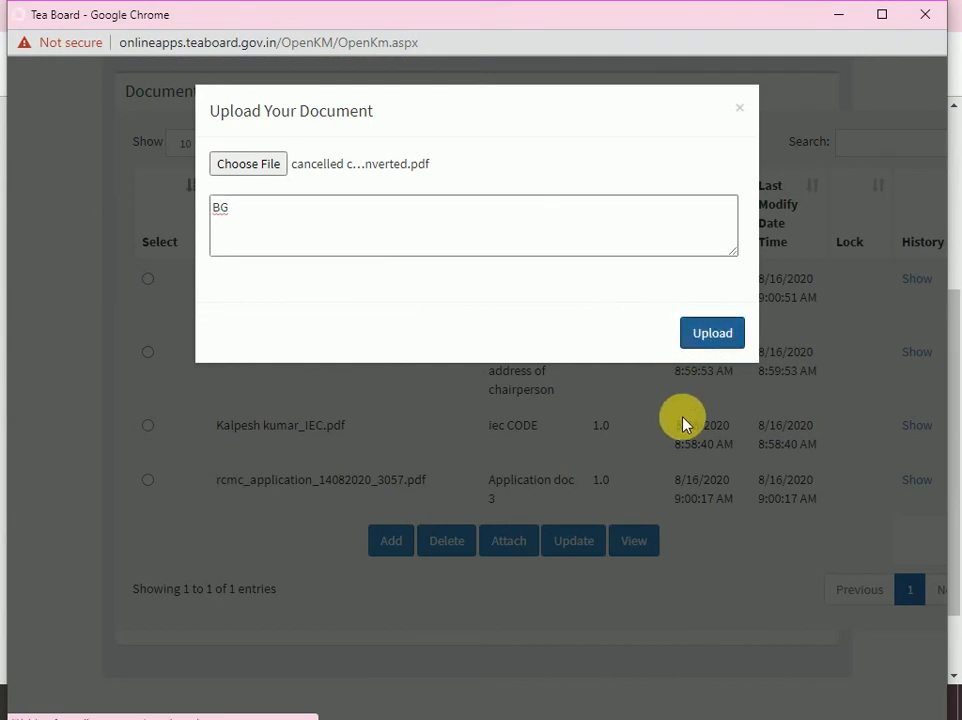
left_click(836, 14)
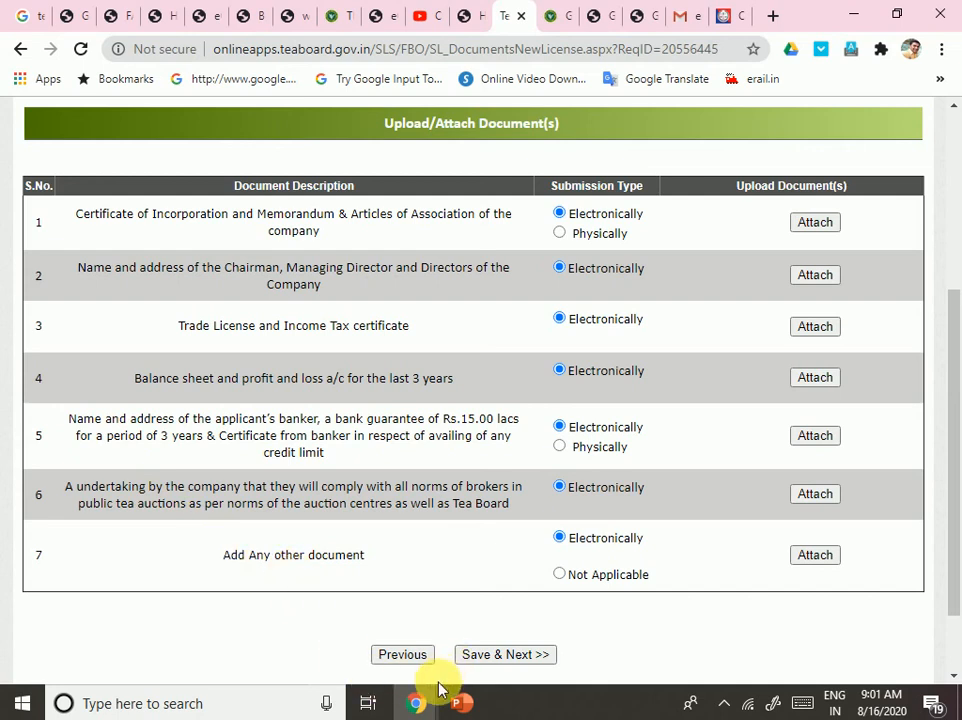
left_click(424, 711)
left_click(484, 624)
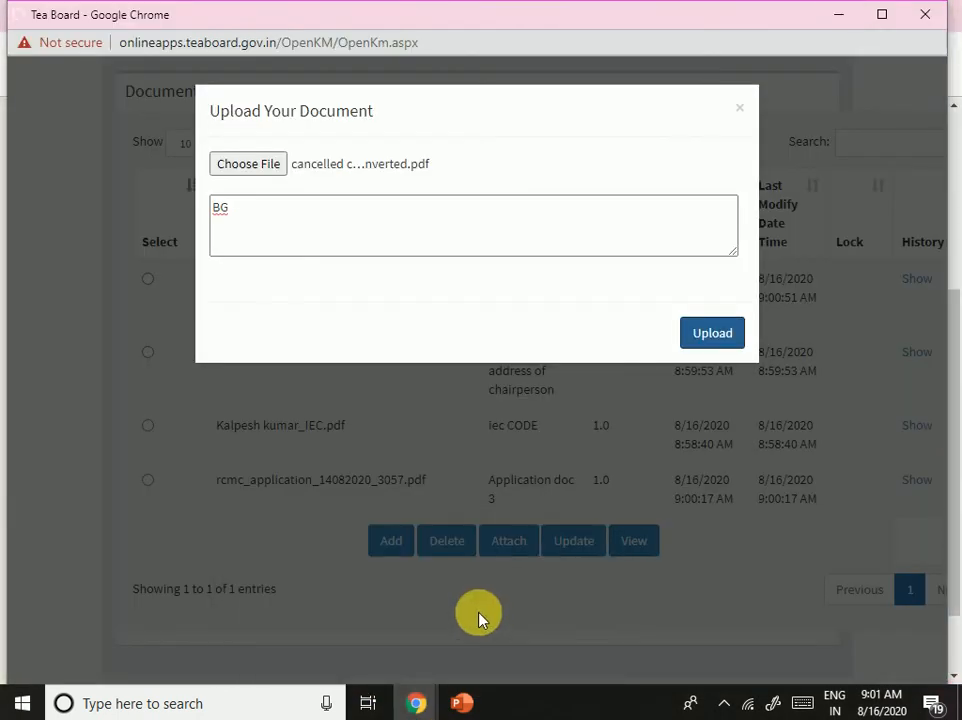
left_click(712, 334)
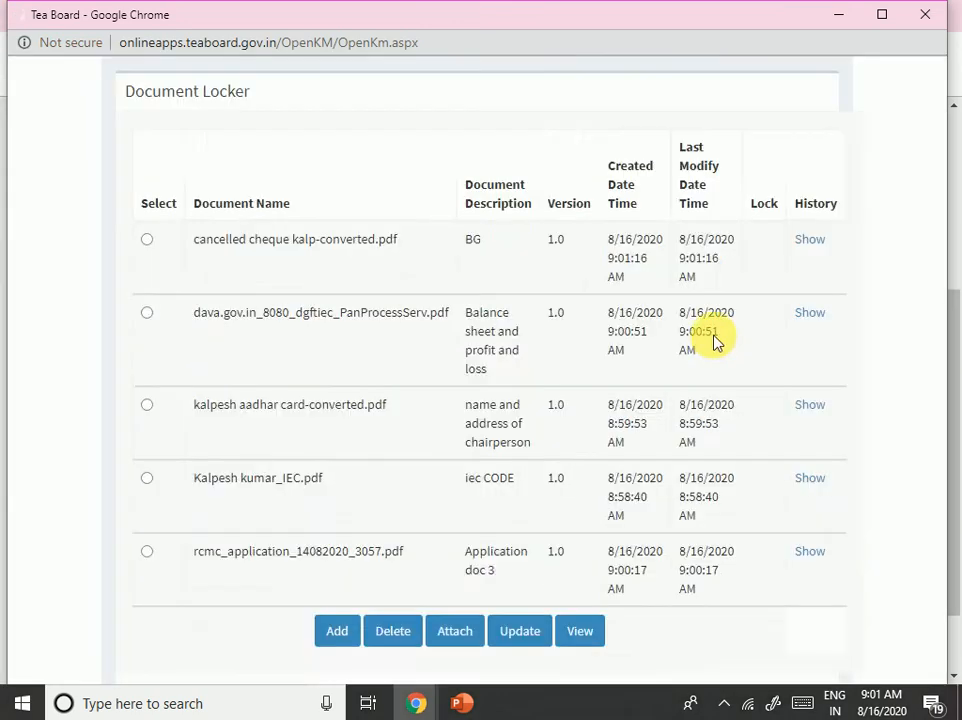
Upload membership_application_form.pdf from the swati > jito folder with description 'doc 7'.
left_click(394, 597)
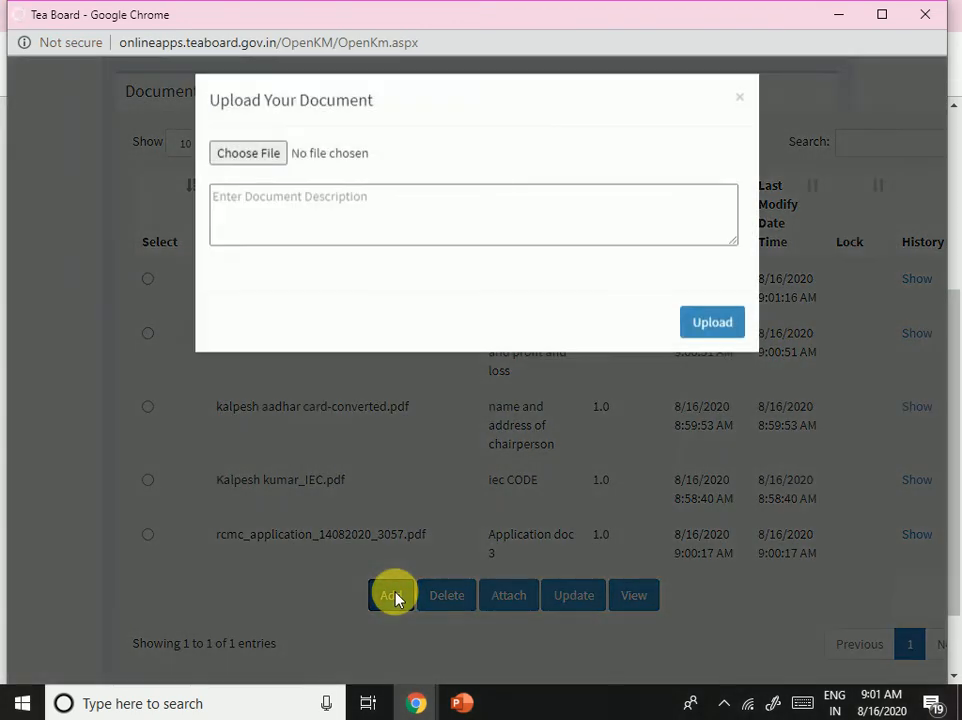
left_click(242, 166)
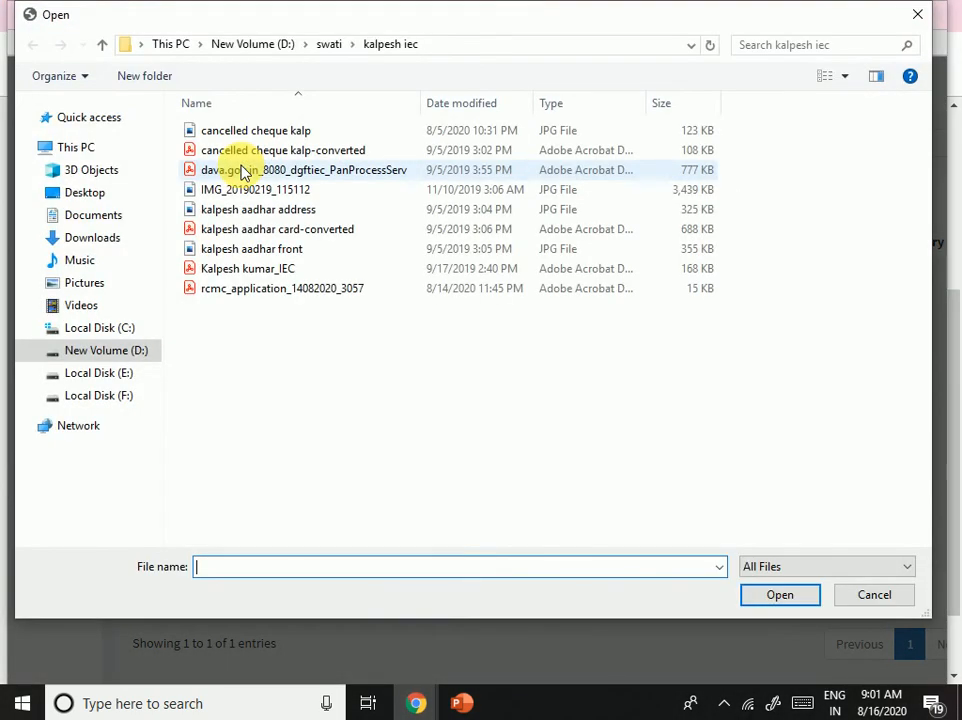
left_click(327, 44)
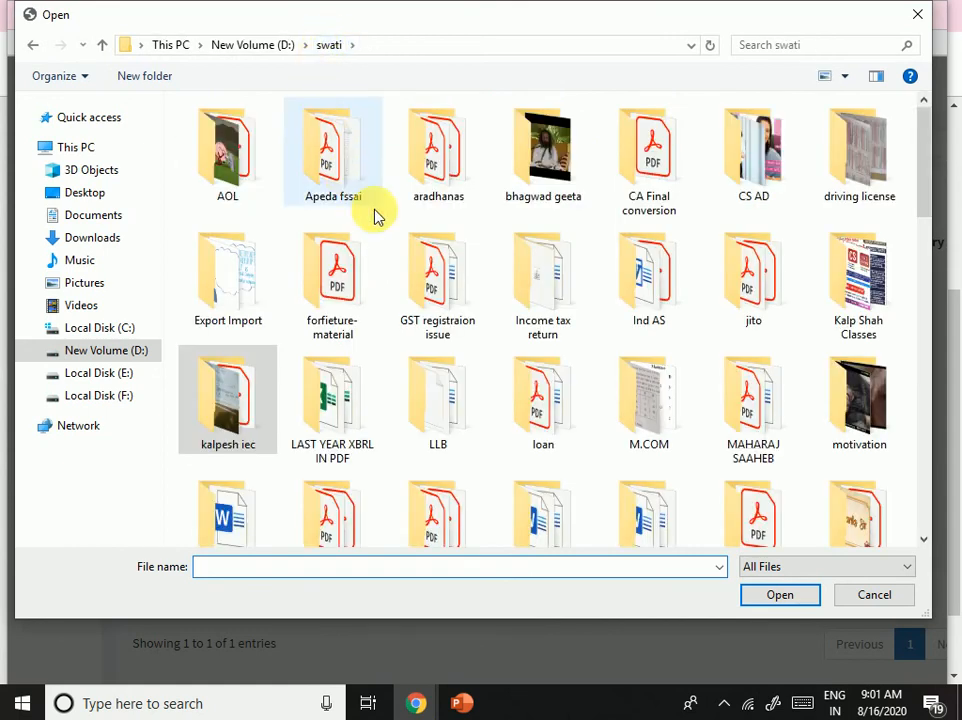
double_click(741, 299)
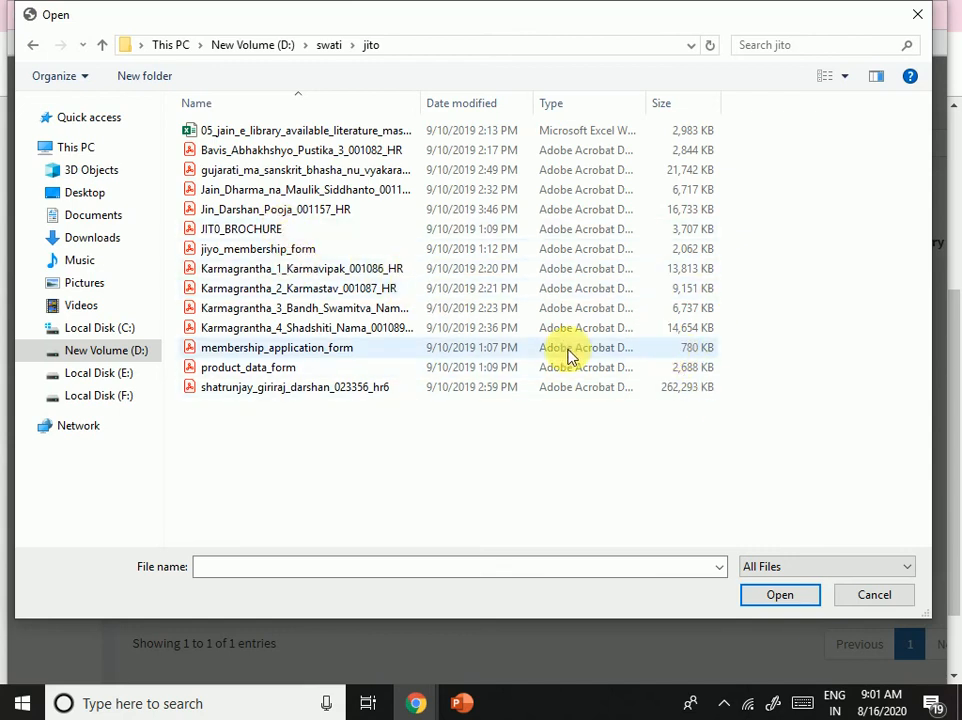
double_click(240, 348)
left_click(357, 238)
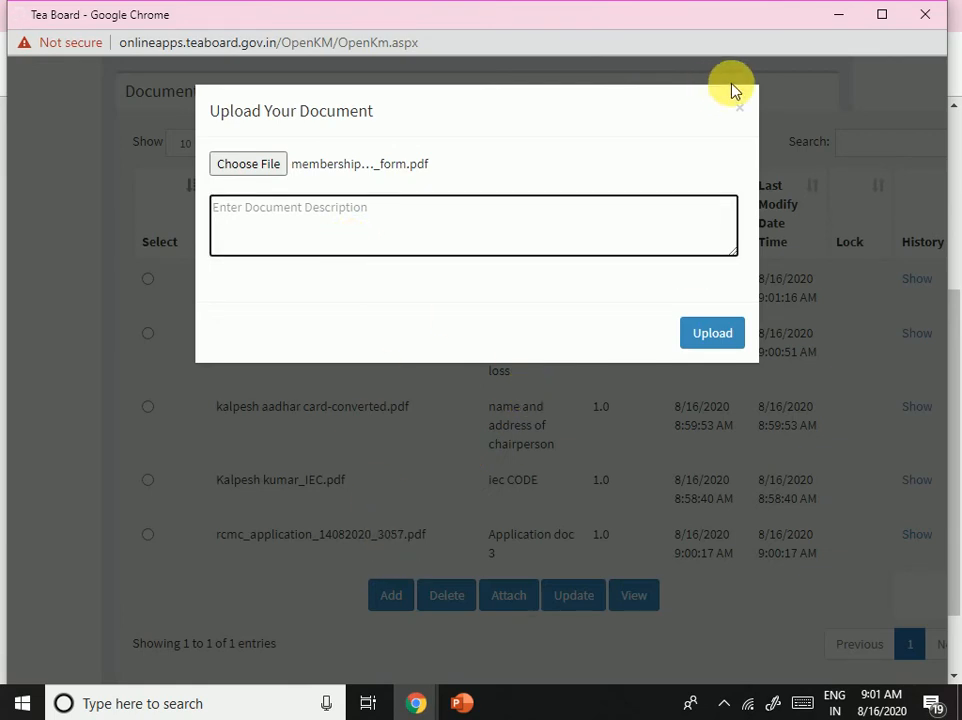
type("doc 7")
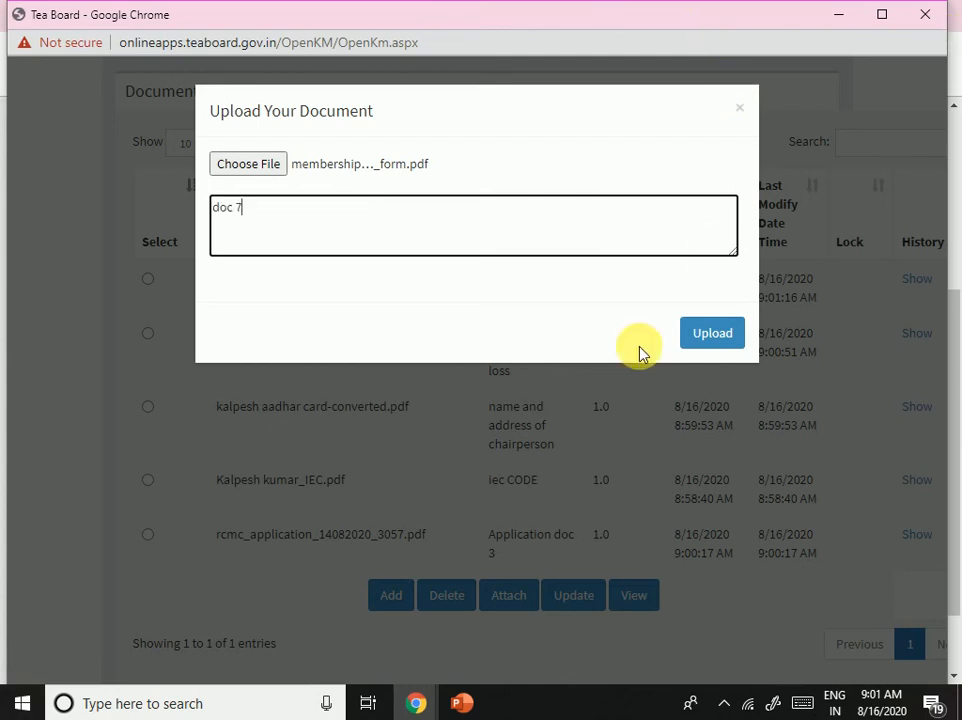
left_click(684, 342)
left_click(735, 335)
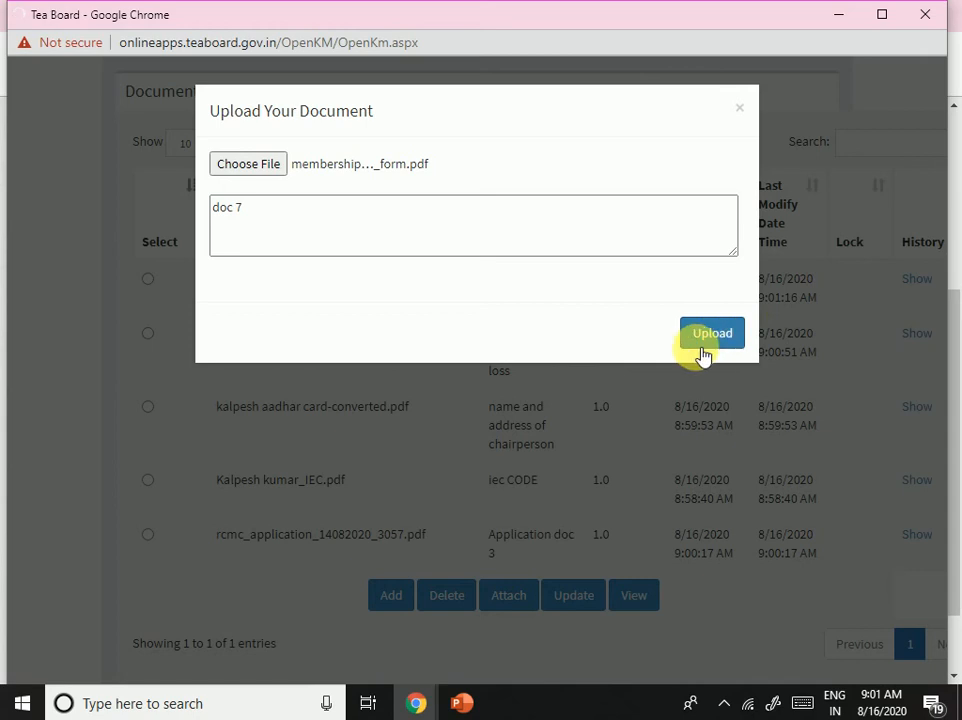
left_click(836, 14)
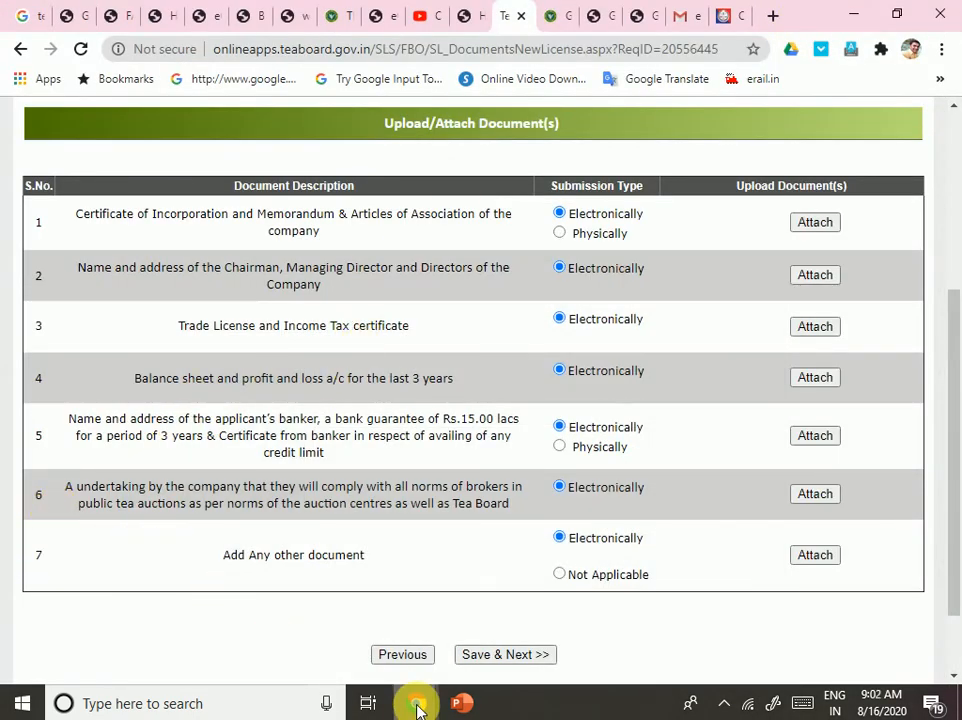
Bring back the Document Locker and try View with nothing selected, dismissing the warning.
mouse_move(430, 703)
left_click(526, 617)
scroll(600, 535, "down", 1)
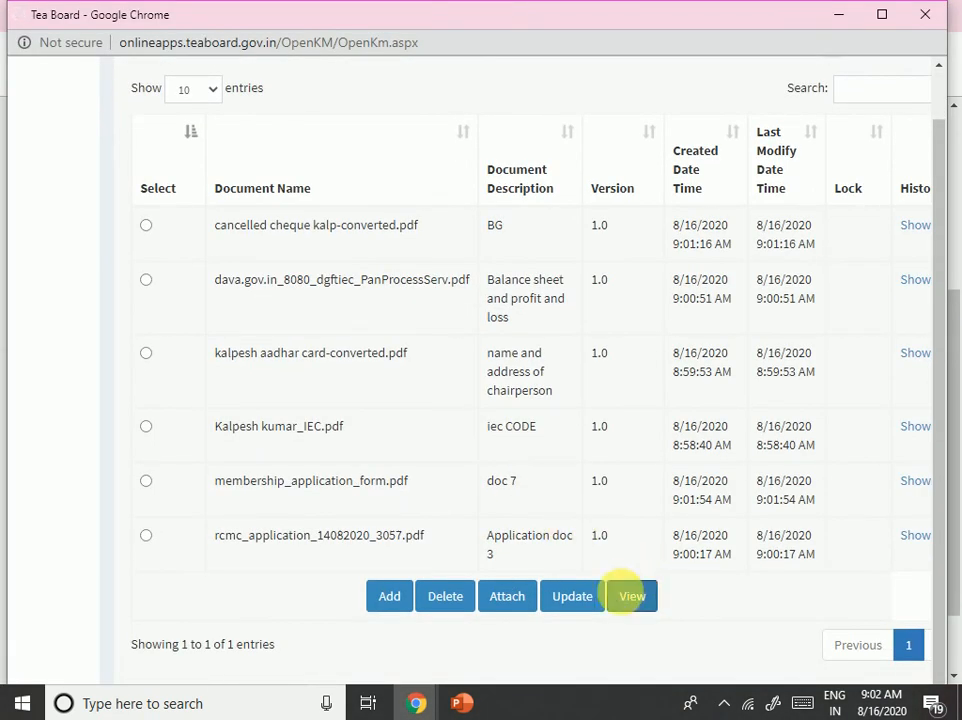
left_click(633, 606)
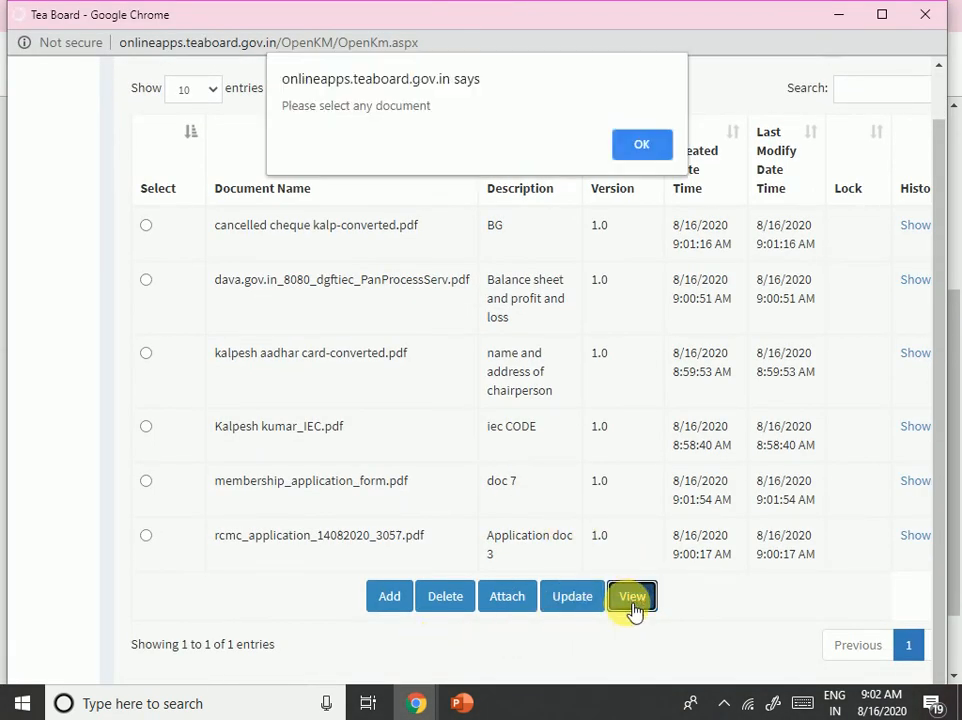
left_click(615, 148)
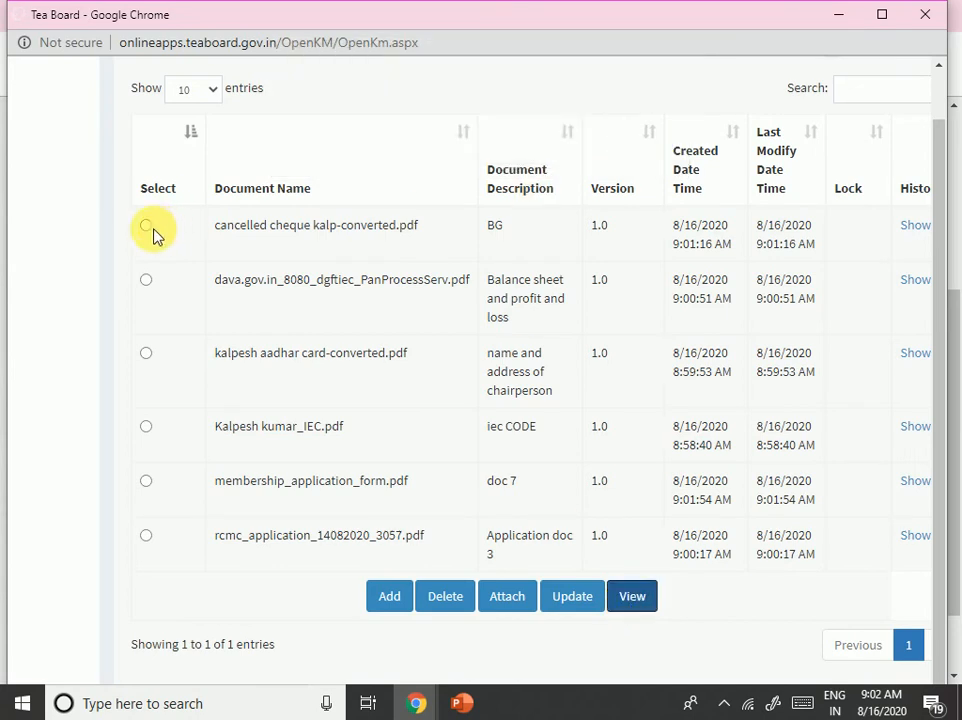
View the iec CODE document, then cancel the Save As dialog.
left_click(146, 226)
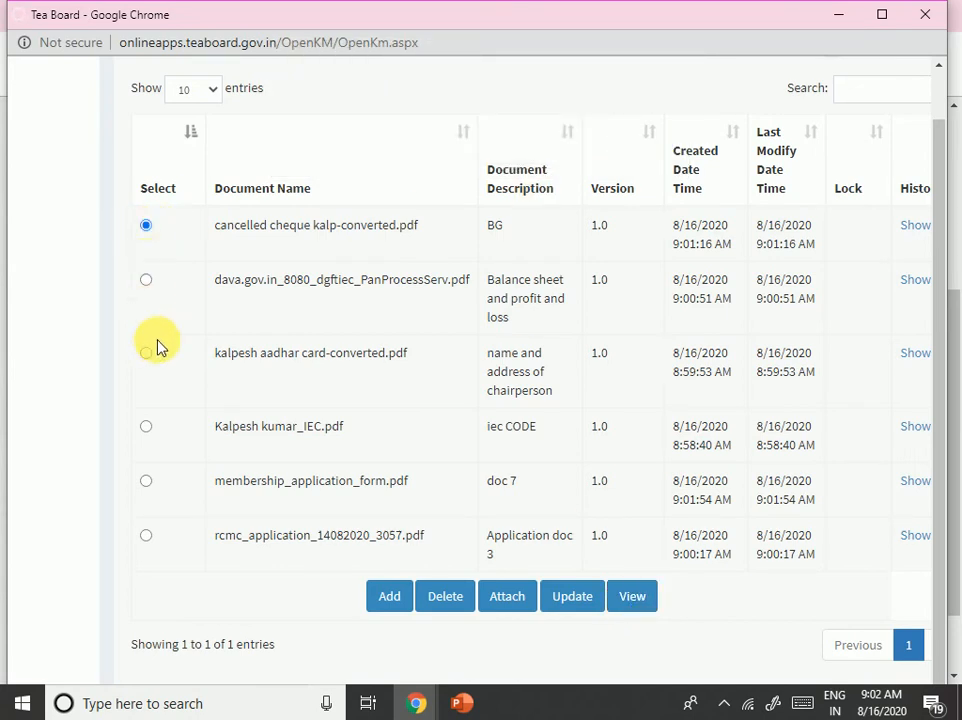
left_click(146, 428)
left_click(633, 604)
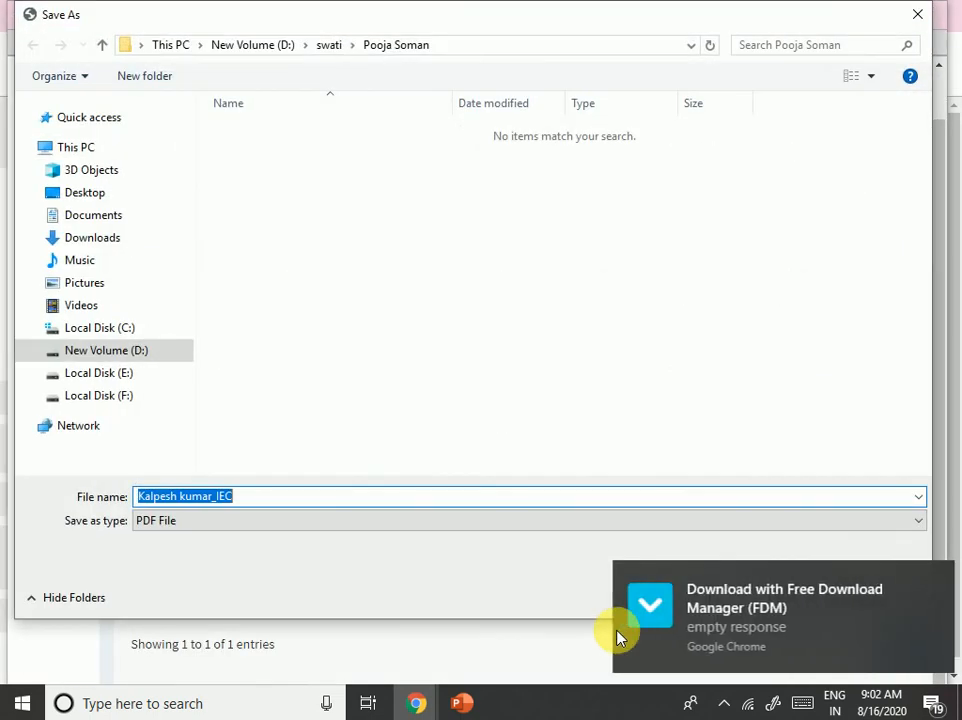
left_click(938, 580)
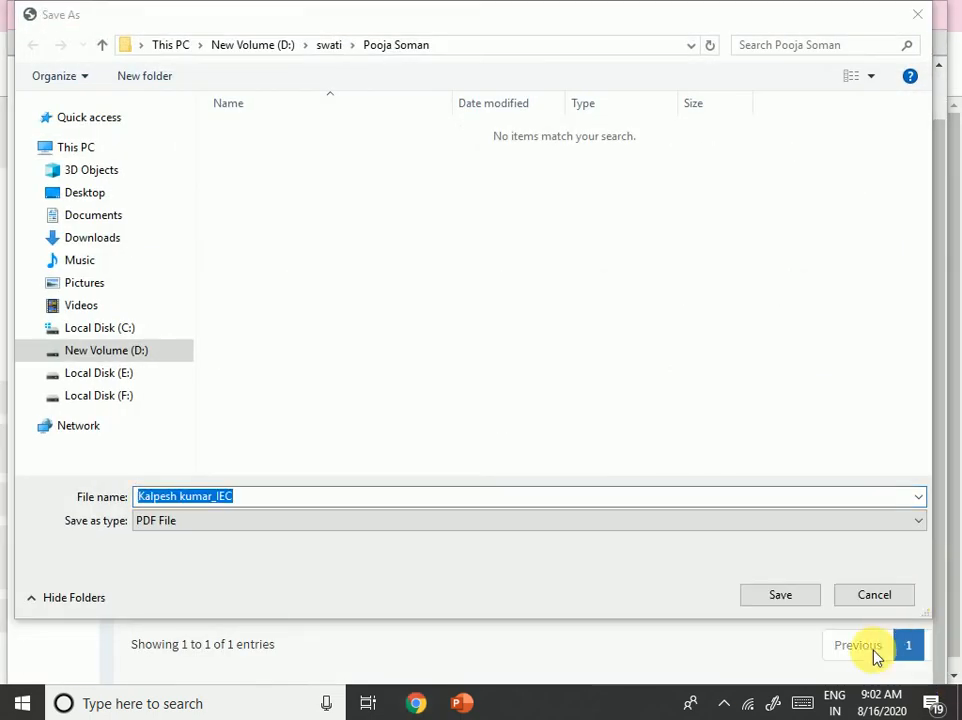
left_click(875, 596)
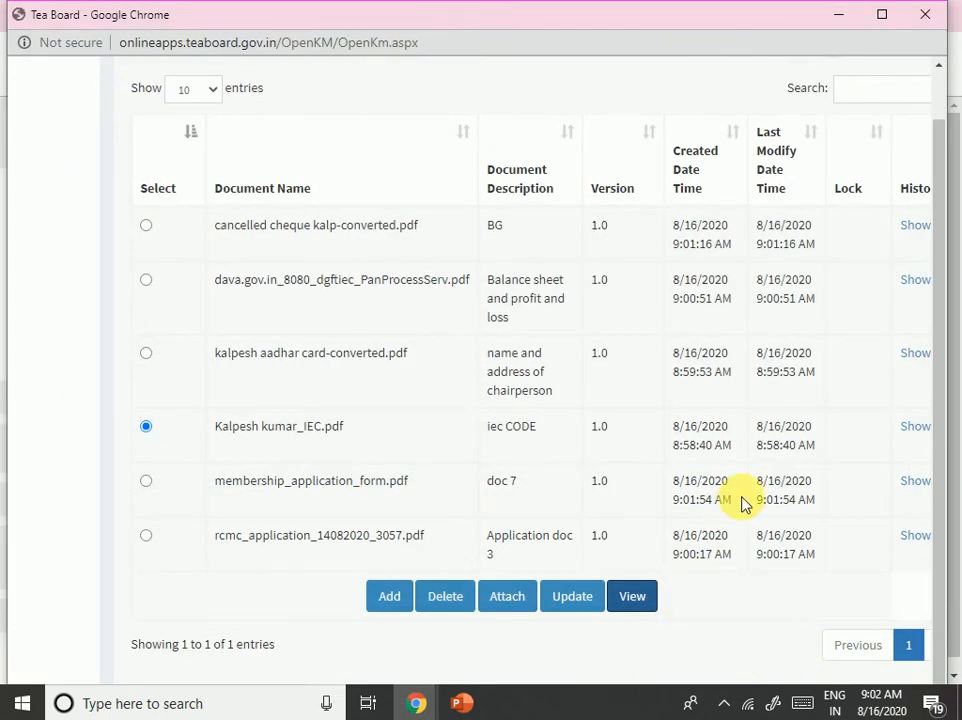
scroll(743, 513, "up", 1)
Resize and reposition the Document Locker window higher on screen.
left_click(884, 16)
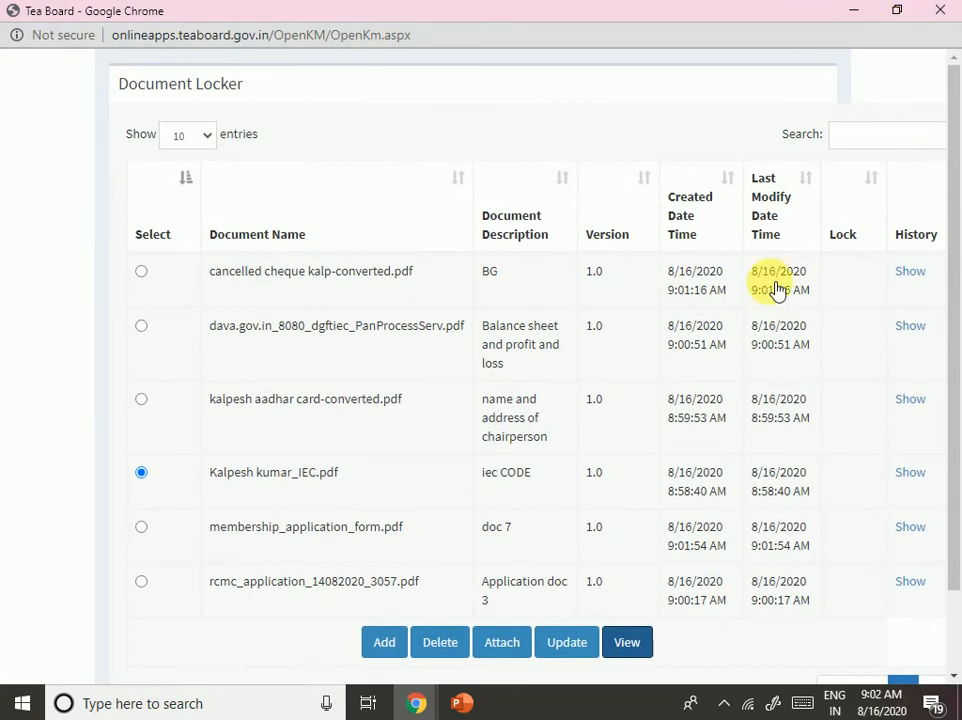
left_click_drag(953, 565, 951, 644)
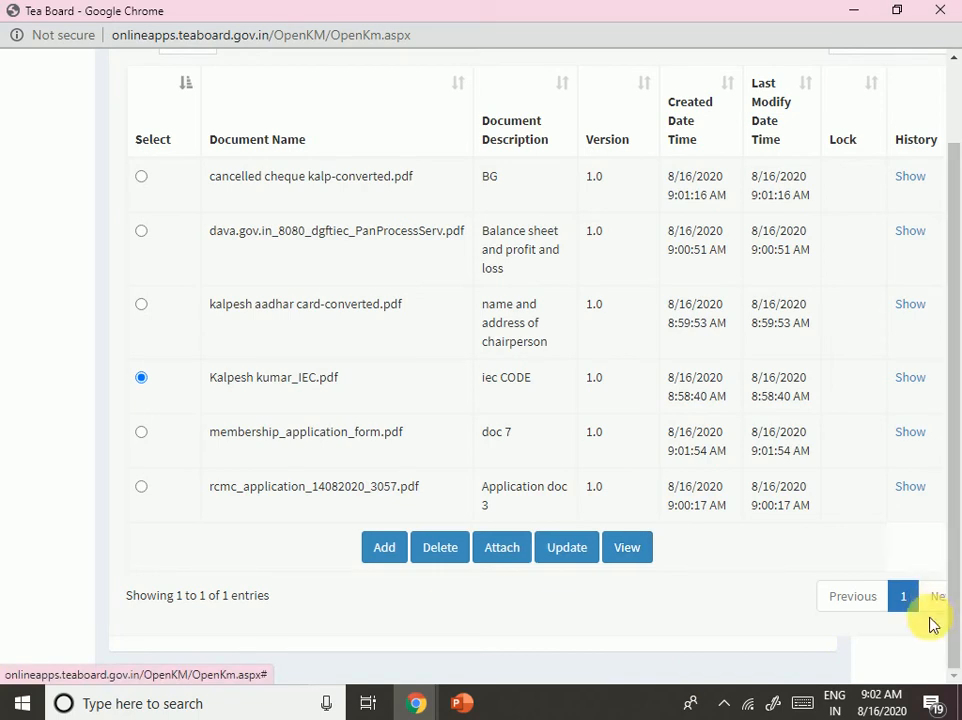
scroll(948, 522, "up", 2)
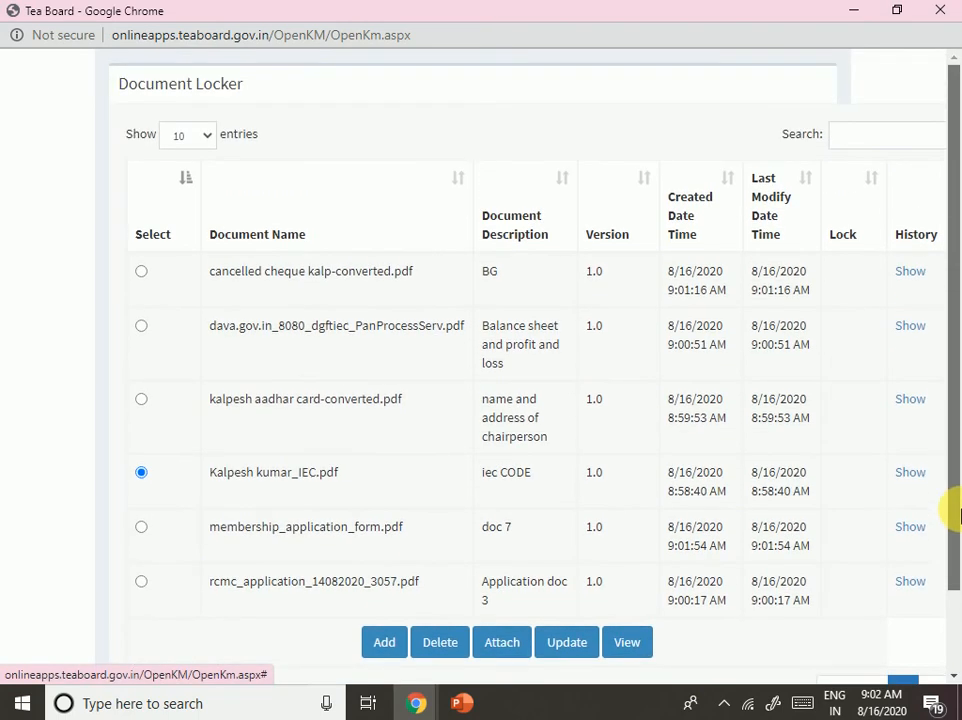
left_click_drag(952, 470, 947, 133)
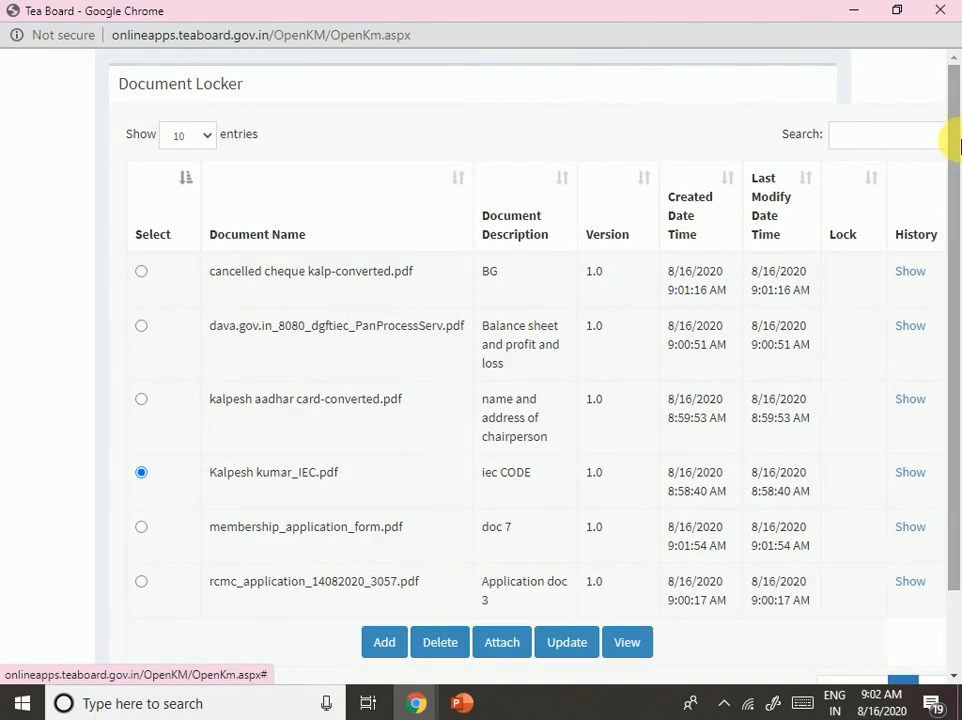
left_click(890, 16)
scroll(708, 494, "down", 1)
left_click_drag(940, 5, 760, 152)
left_click_drag(569, 160, 636, 71)
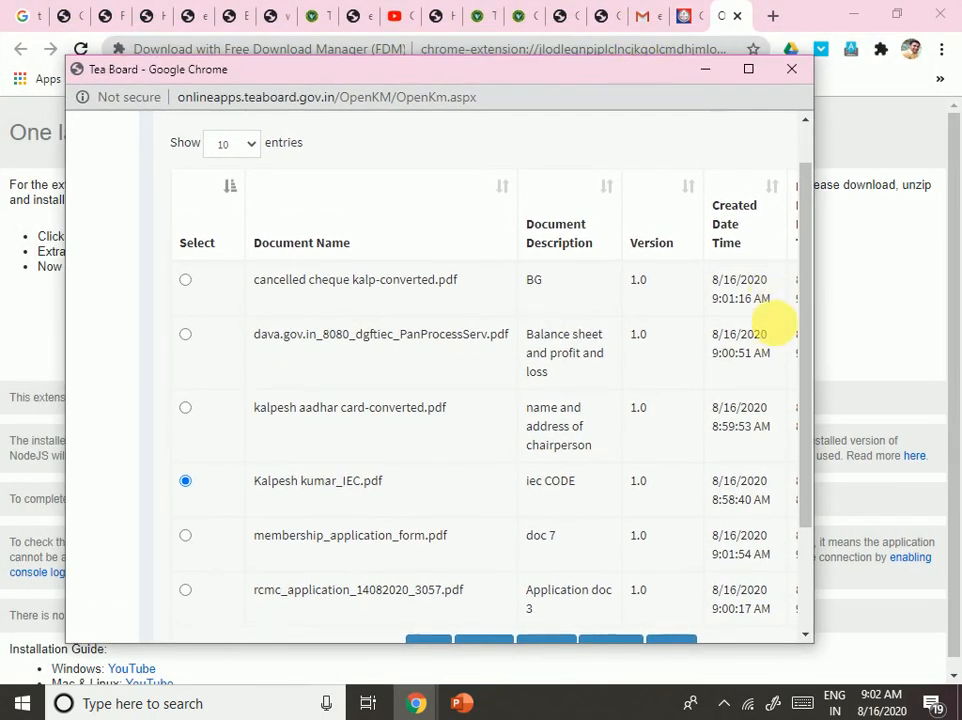
scroll(780, 400, "down", 2)
scroll(540, 560, "up", 2)
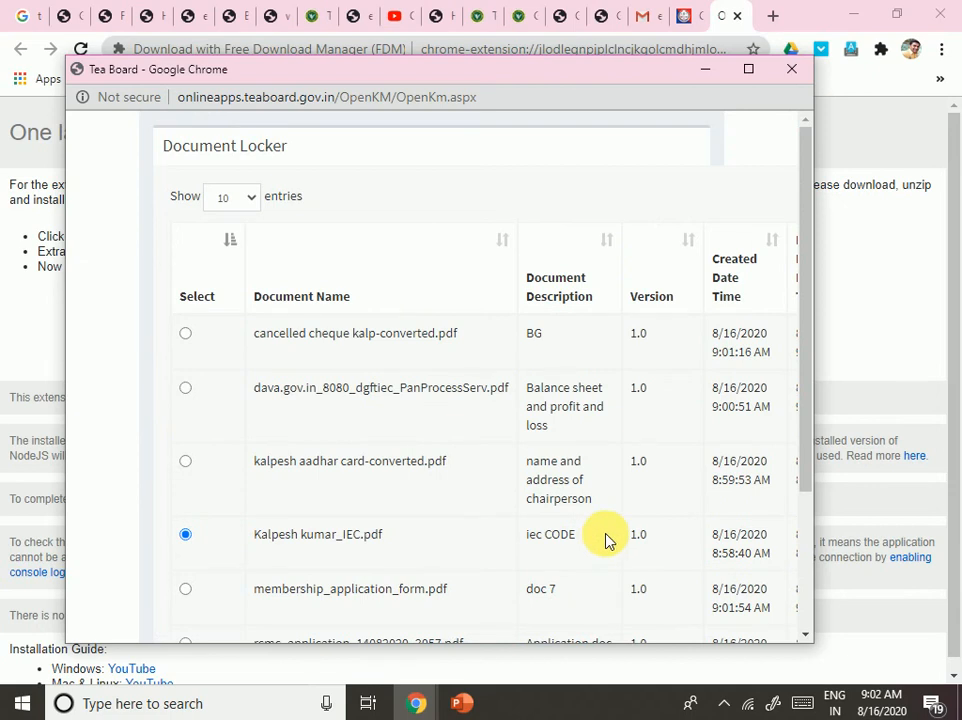
scroll(597, 509, "down", 2)
scroll(601, 506, "up", 2)
Open and cancel the Update form for rcmc_application, then close the Document Locker window.
left_click(221, 201)
left_click(215, 217)
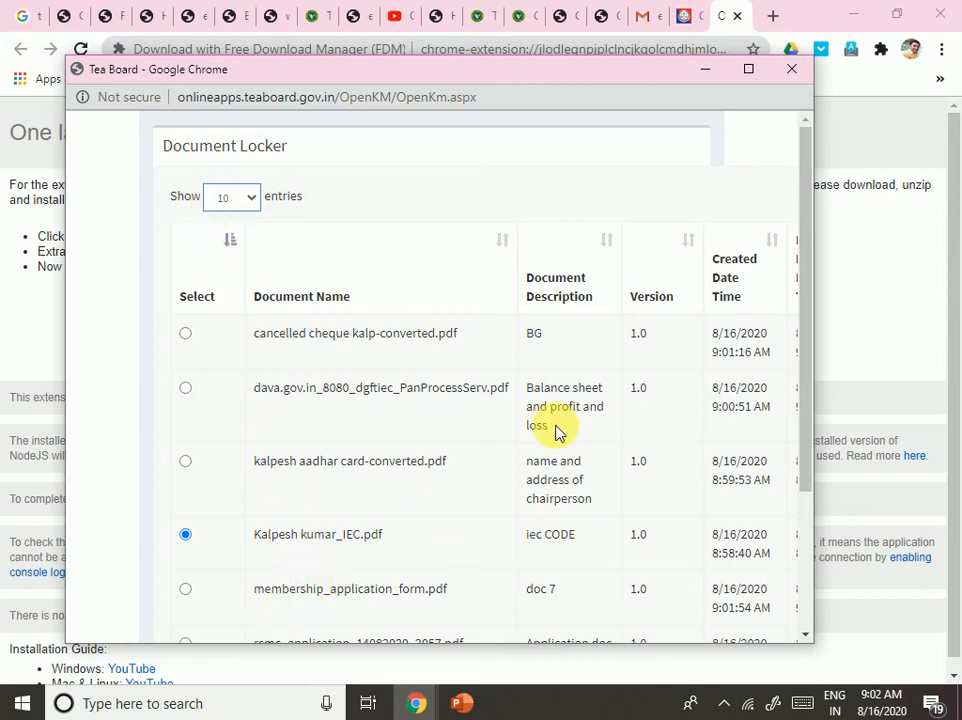
scroll(444, 520, "down", 2)
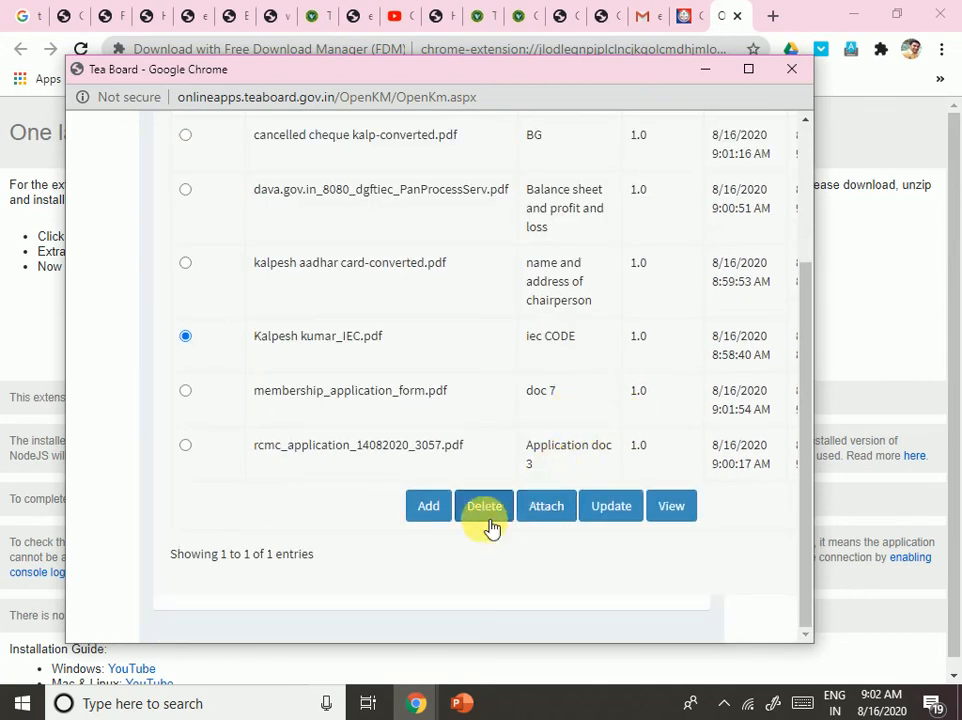
left_click(185, 391)
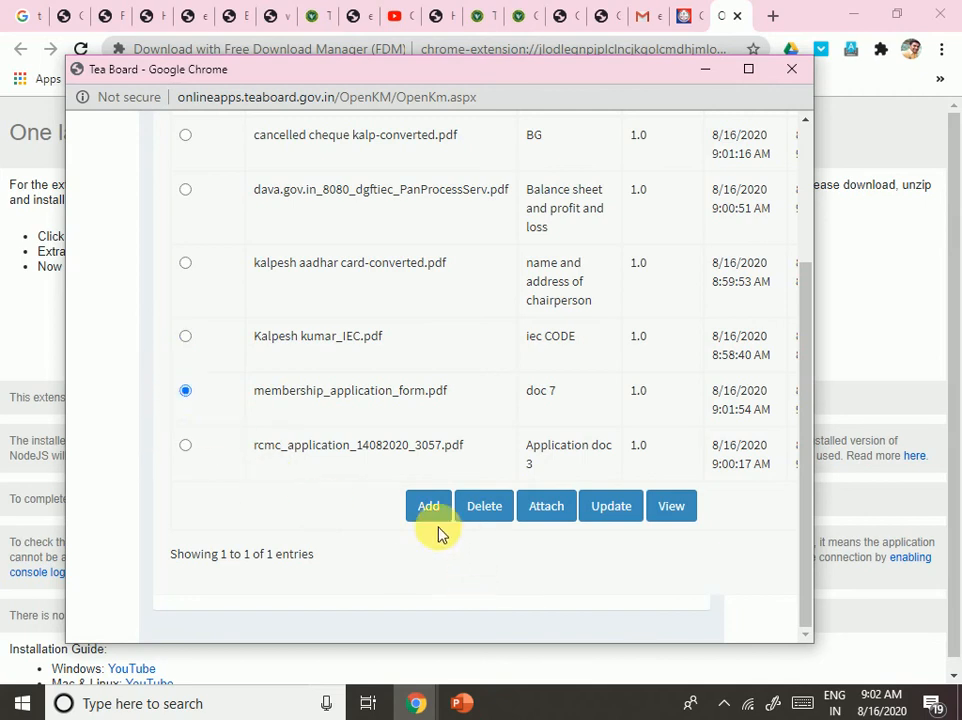
left_click(187, 447)
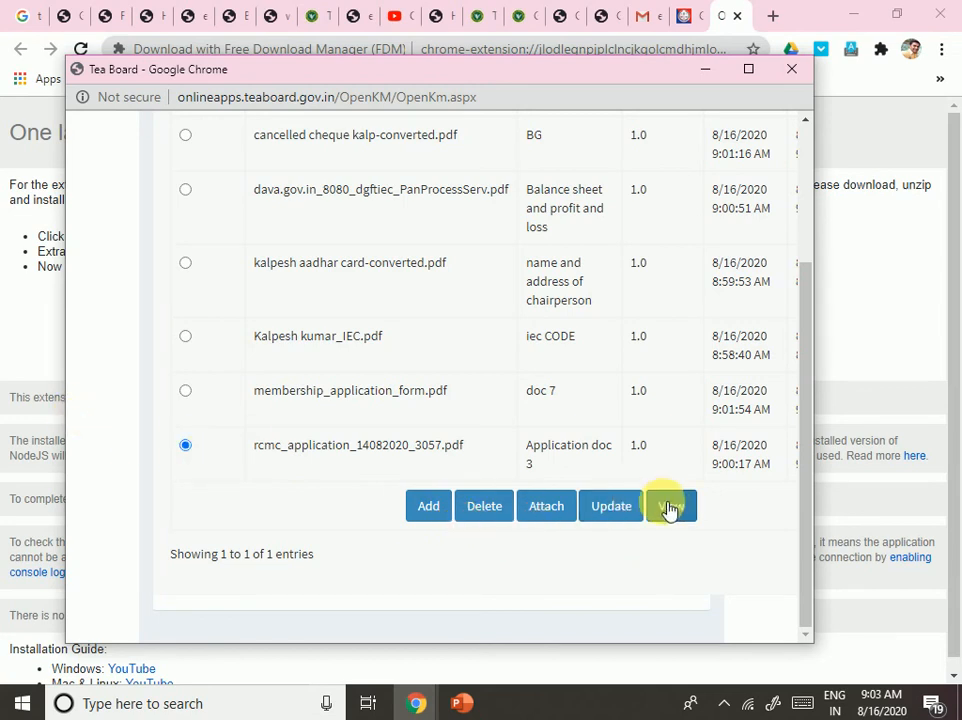
left_click(602, 518)
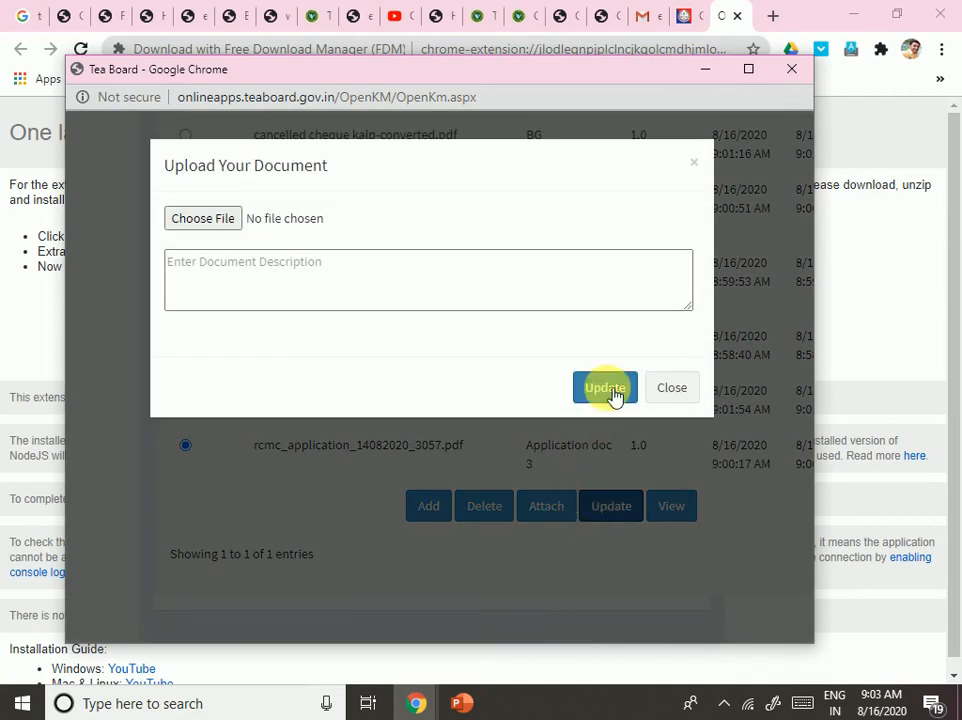
left_click(678, 390)
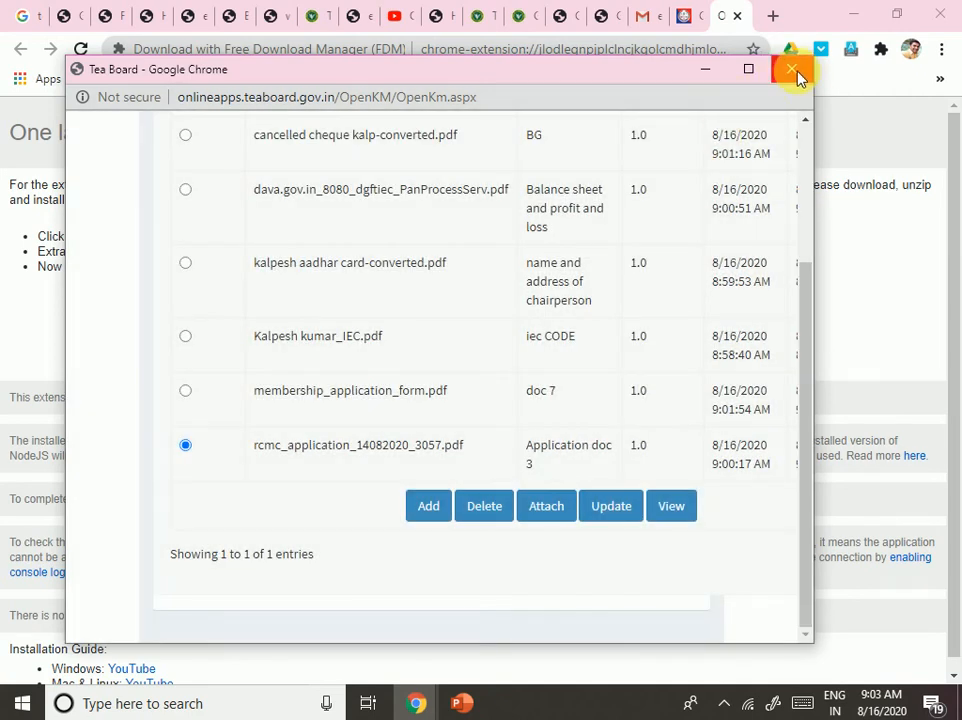
left_click(792, 69)
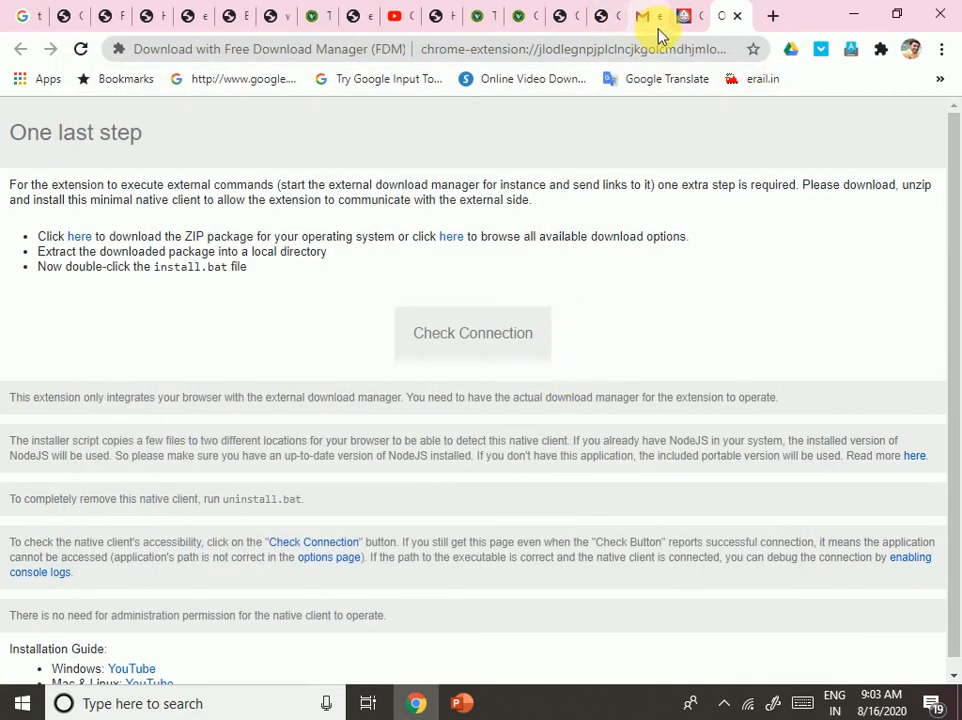
Try Save & Next on the Upload Documents tab, dismiss the alert, and Attach for document 1.
left_click(520, 17)
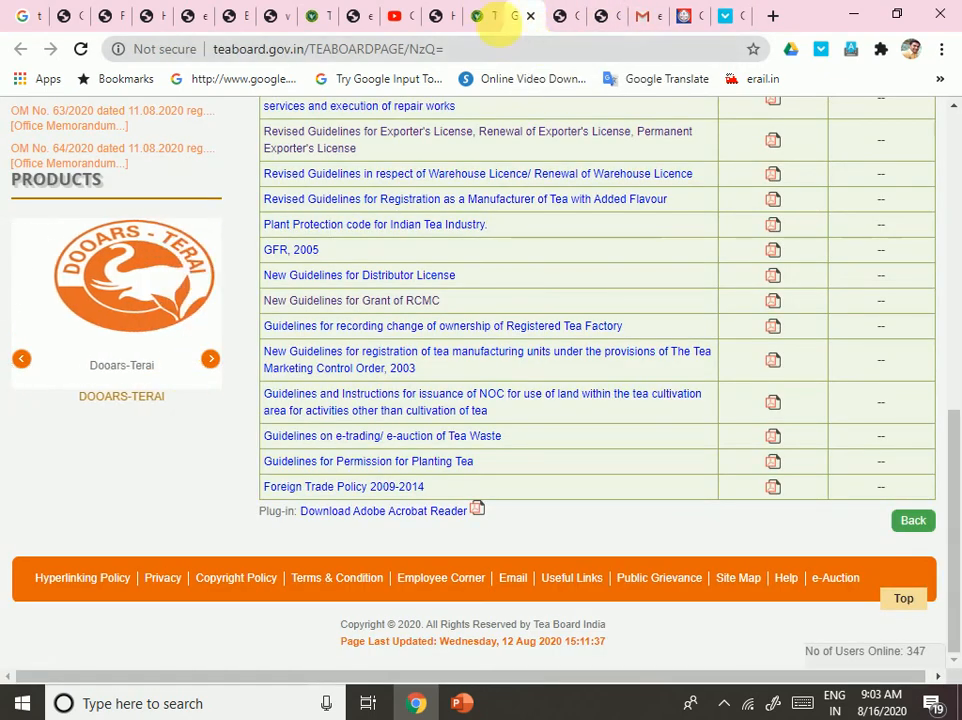
left_click(480, 16)
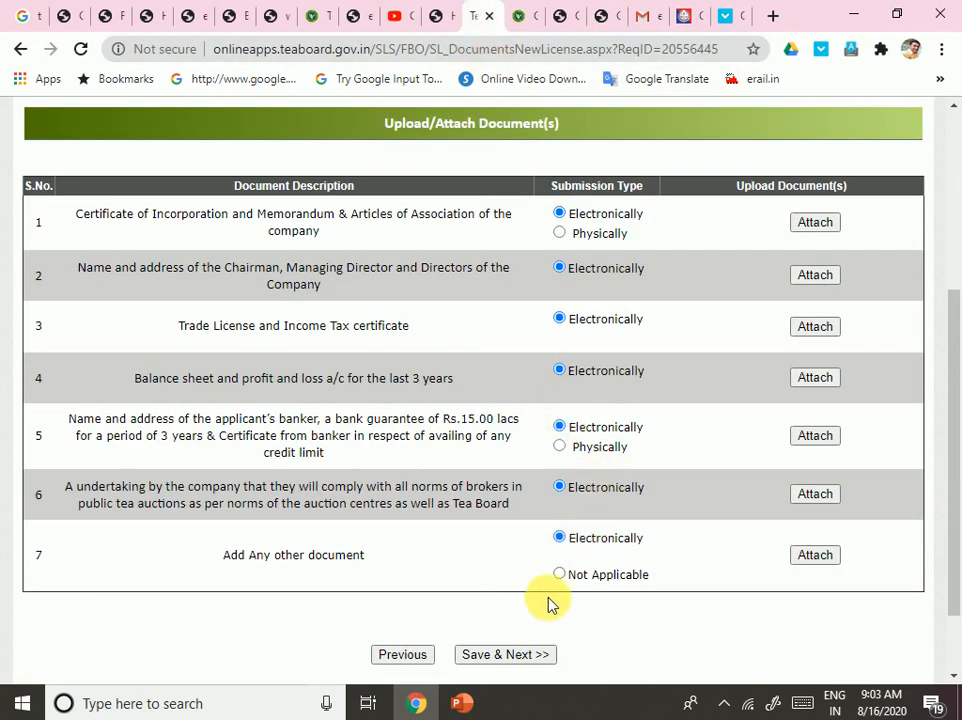
scroll(550, 605, "down", 2)
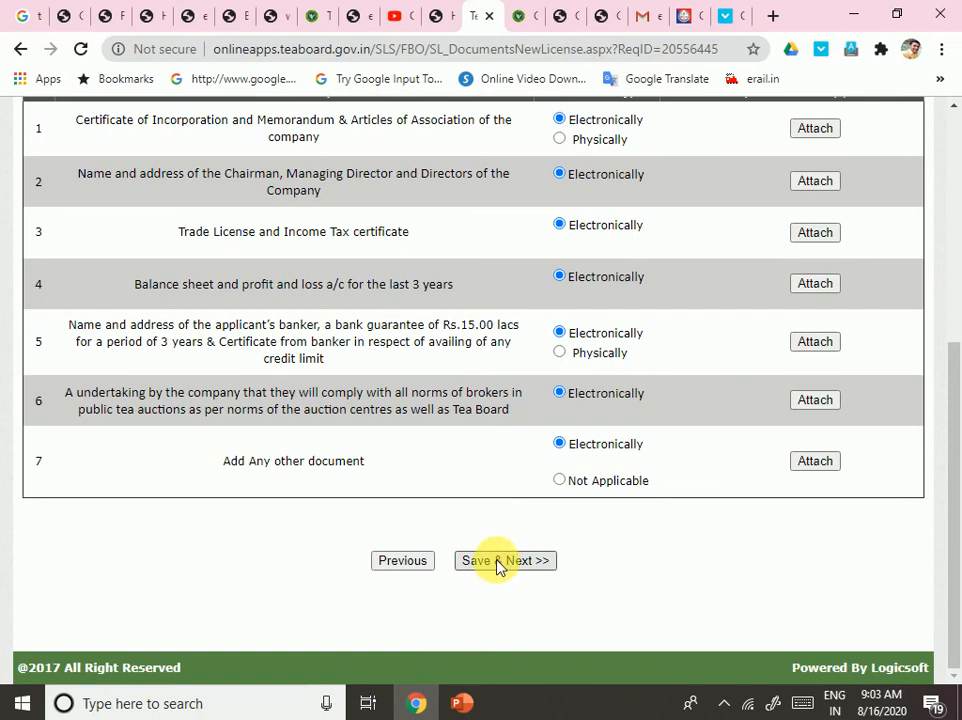
left_click(497, 561)
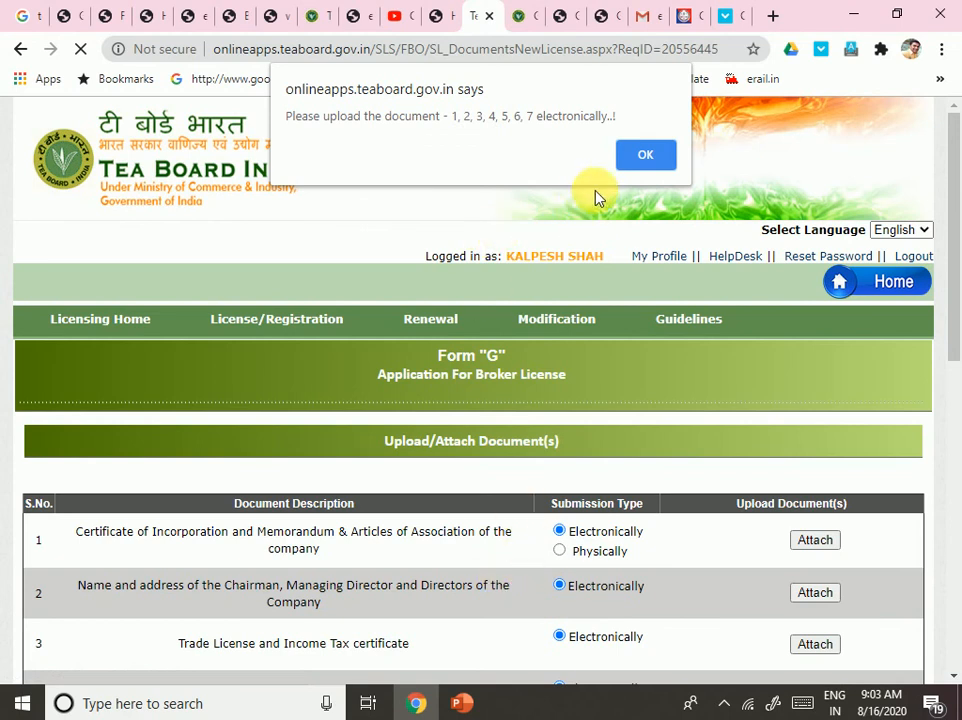
left_click(644, 155)
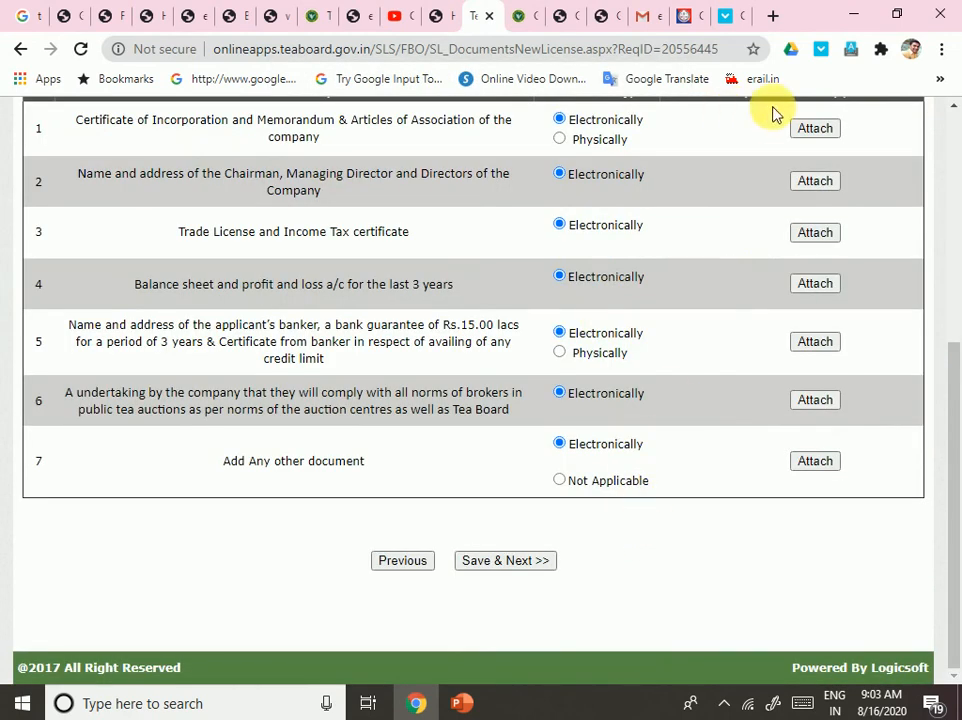
left_click(805, 131)
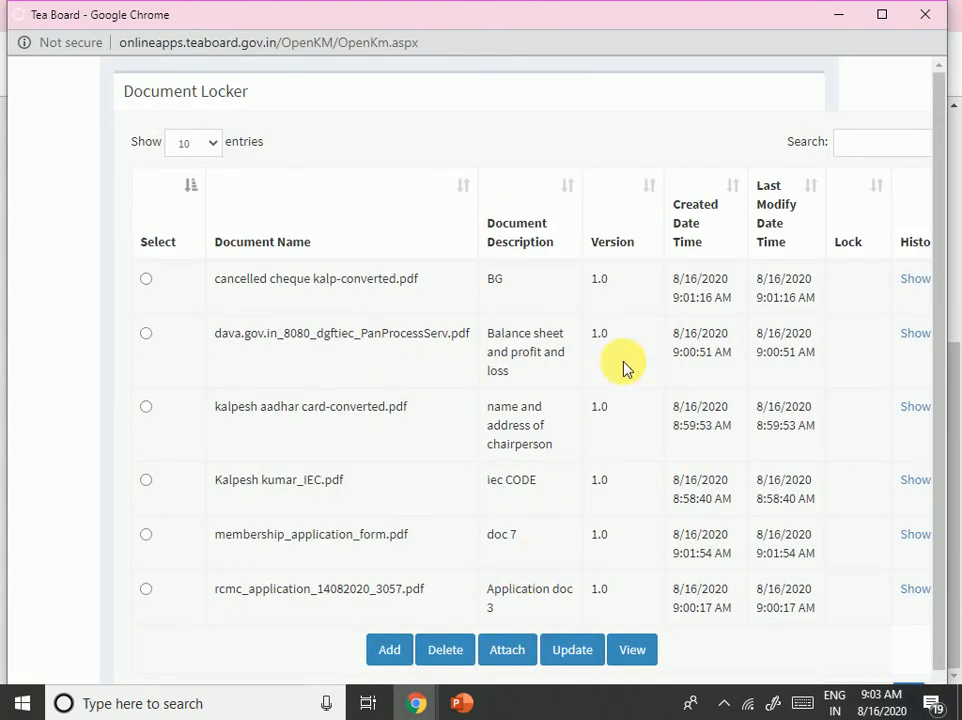
Maximize the Document Locker window and scroll through its file list.
scroll(580, 648, "down", 1)
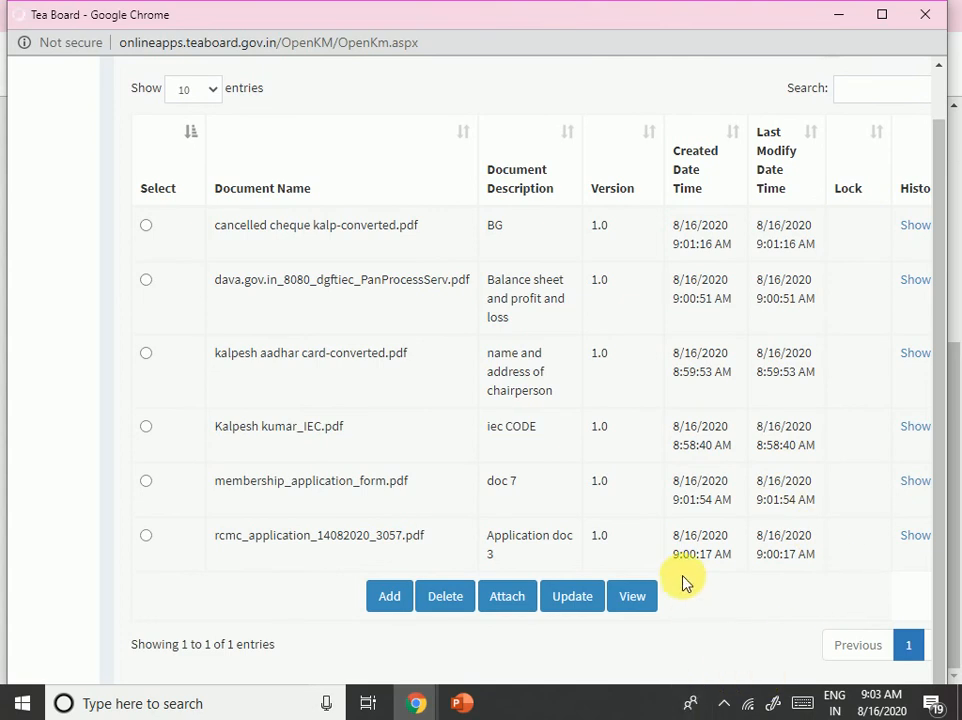
left_click(882, 17)
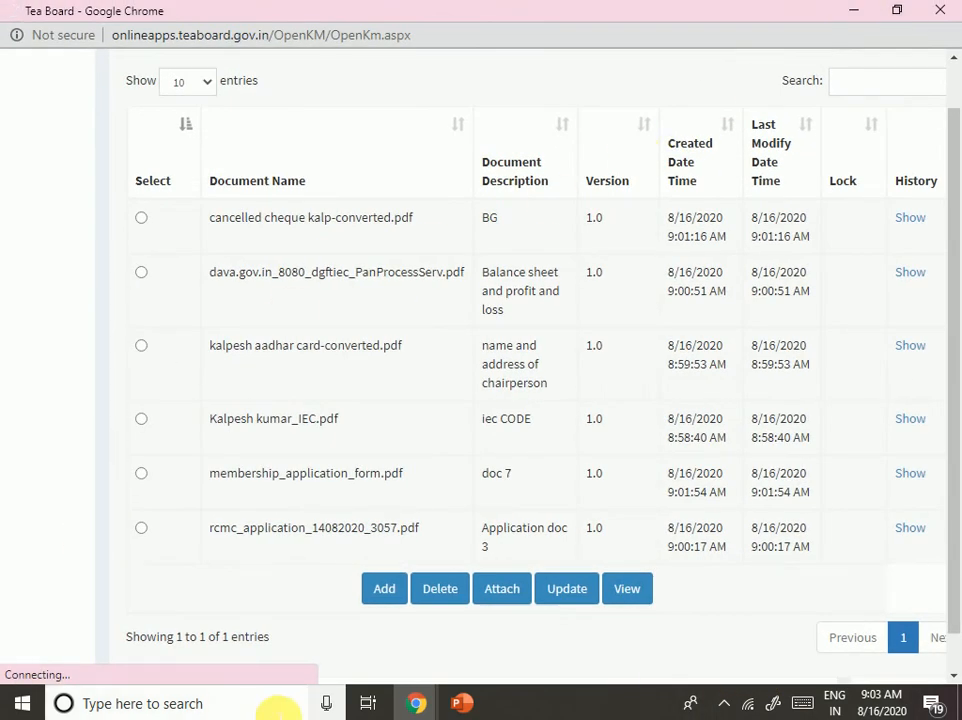
scroll(900, 560, "down", 1)
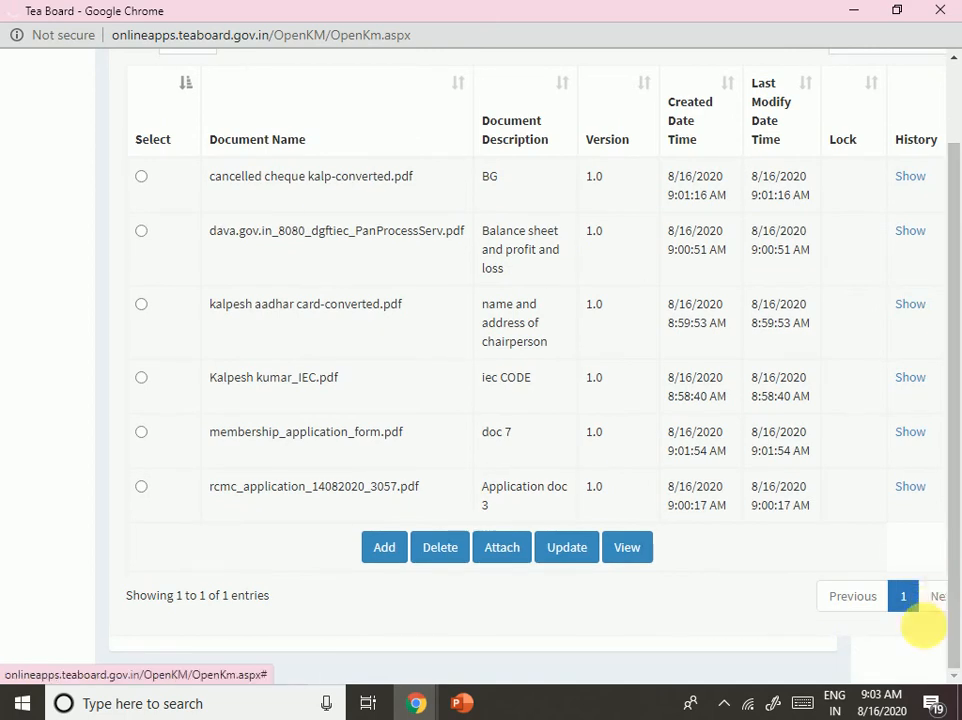
scroll(953, 318, "up", 2)
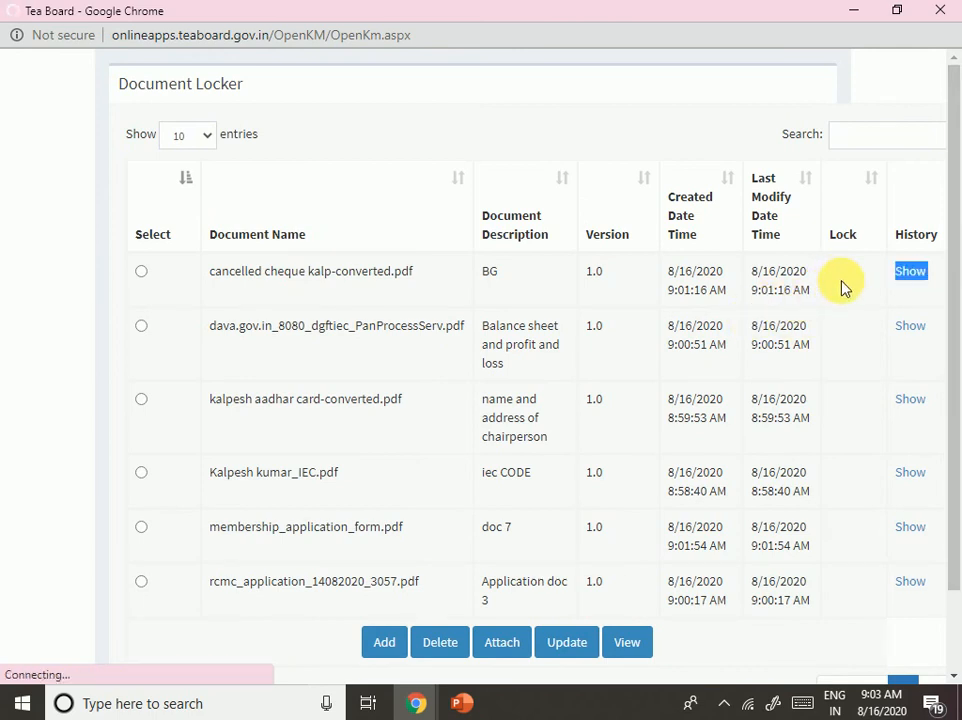
scroll(773, 339, "down", 2)
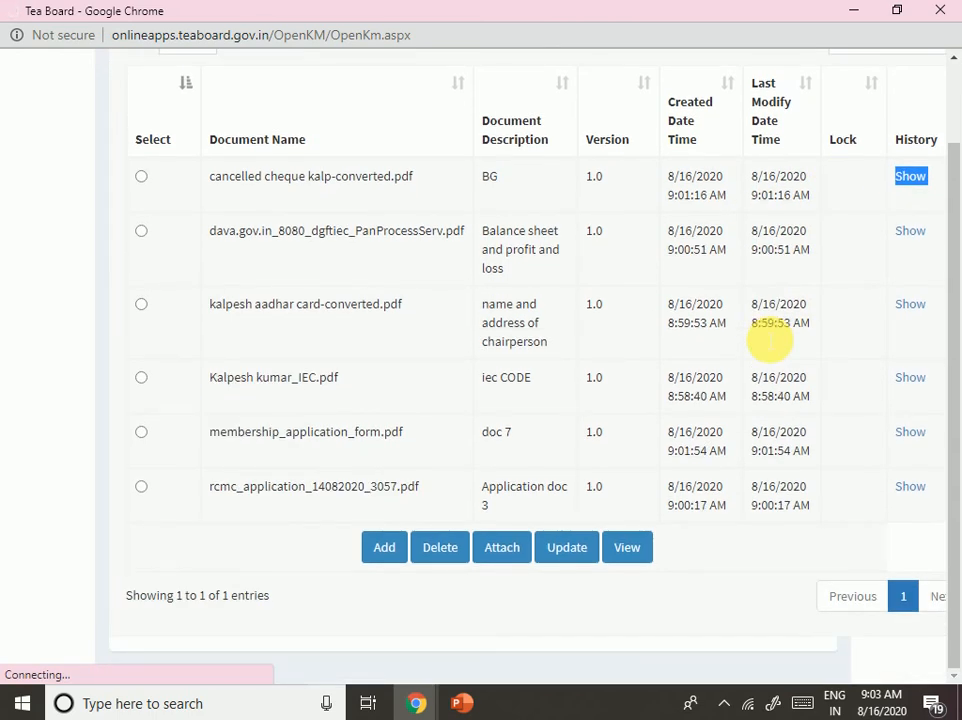
scroll(763, 338, "up", 2)
scroll(763, 338, "down", 2)
scroll(763, 338, "up", 2)
scroll(763, 338, "down", 2)
scroll(760, 340, "up", 2)
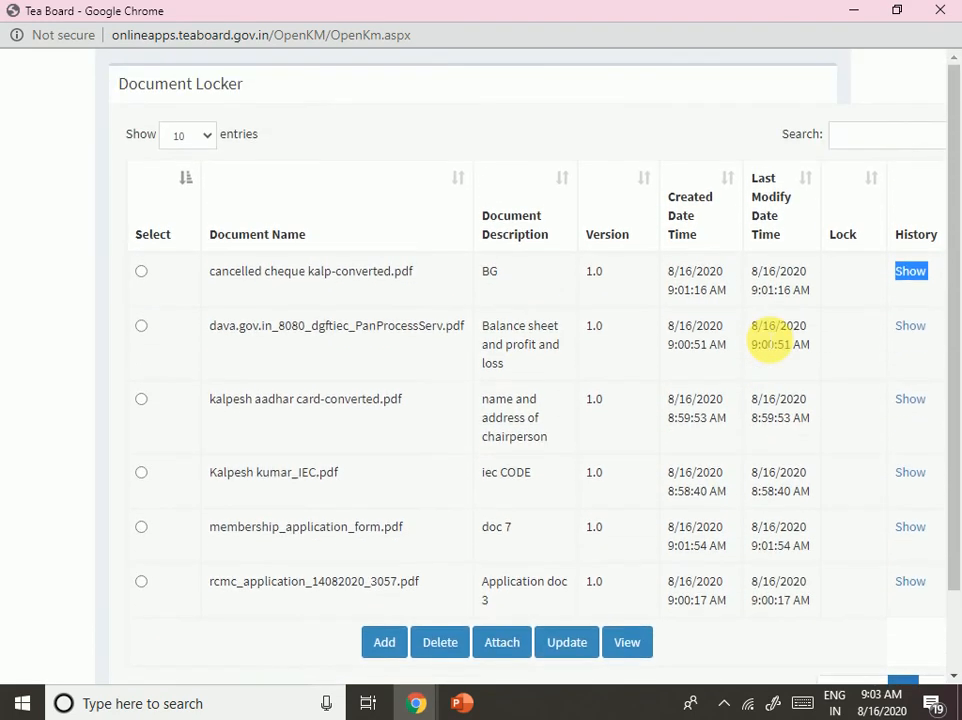
Minimize the locker and retry Save & Next, dismissing the missing-documents warning.
left_click(848, 10)
left_click(508, 563)
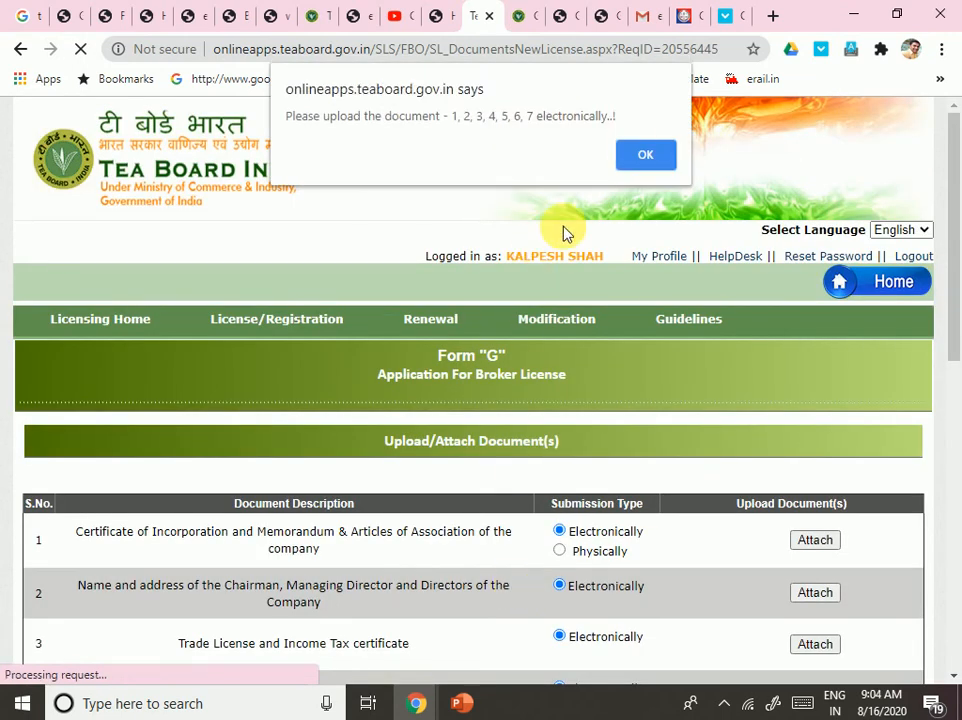
left_click(641, 153)
scroll(584, 545, "down", 5)
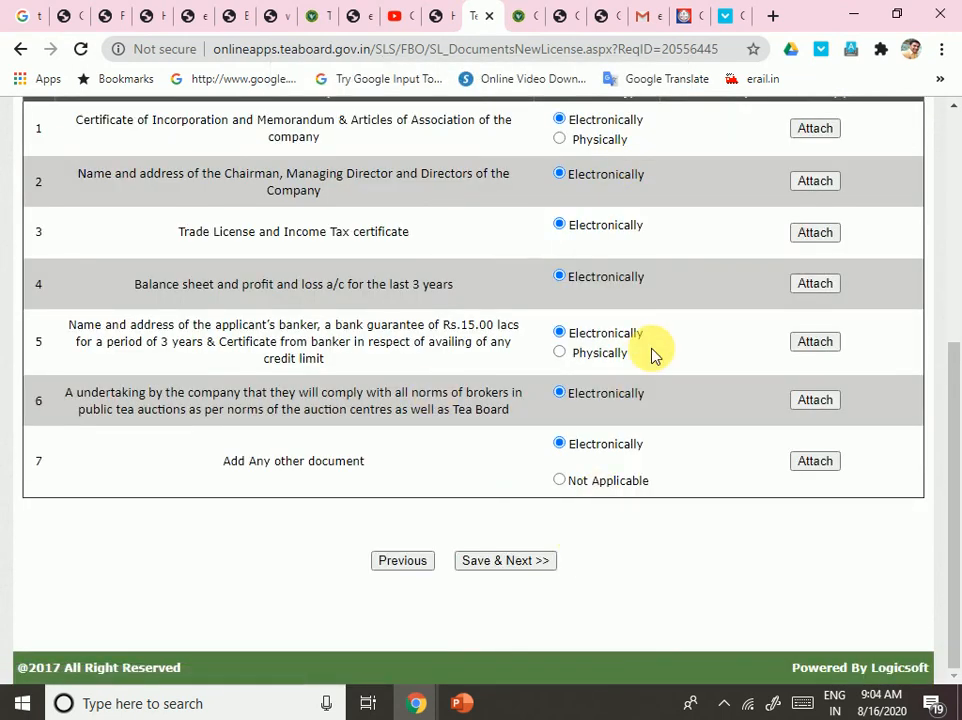
scroll(657, 355, "up", 3)
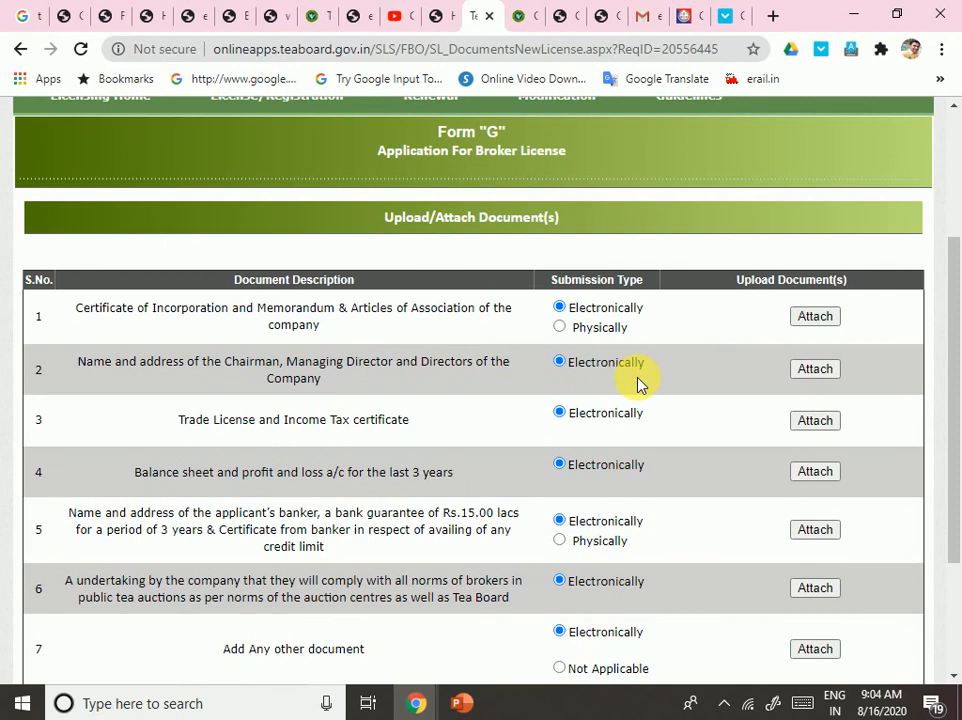
Attach the balance sheet PDF from the Document Locker to document 2.
scroll(808, 378, "up", 1)
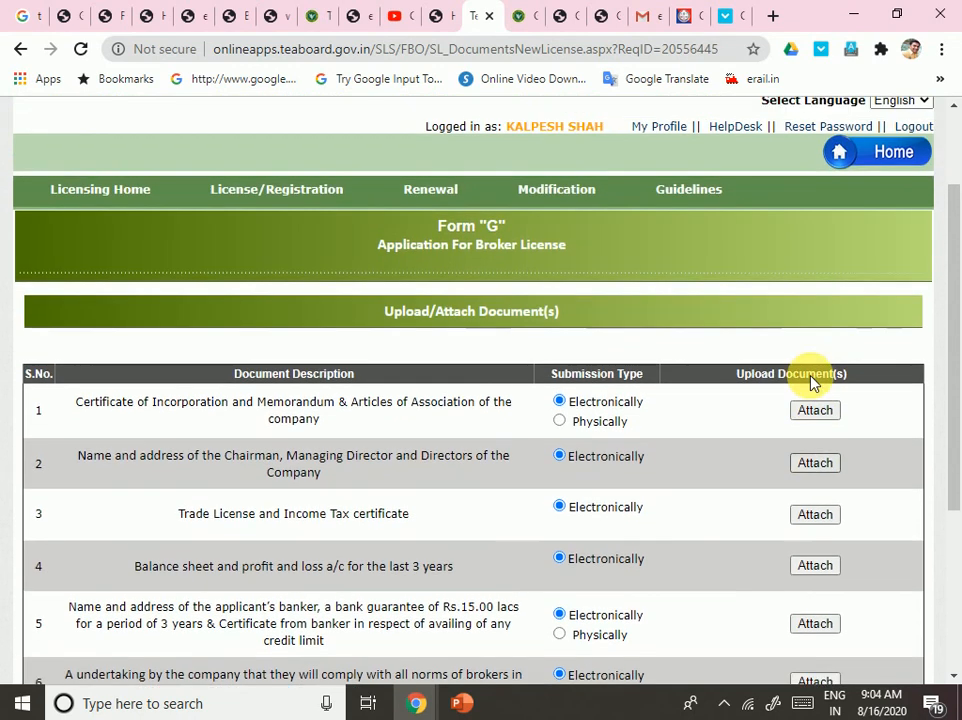
left_click(810, 465)
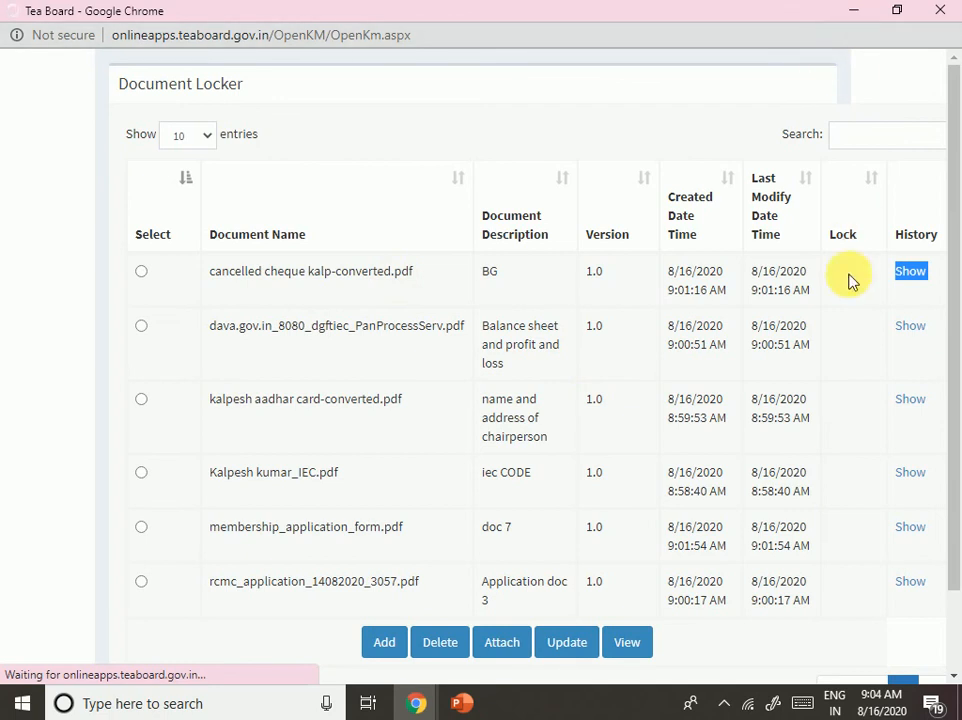
scroll(535, 126, "down", 2)
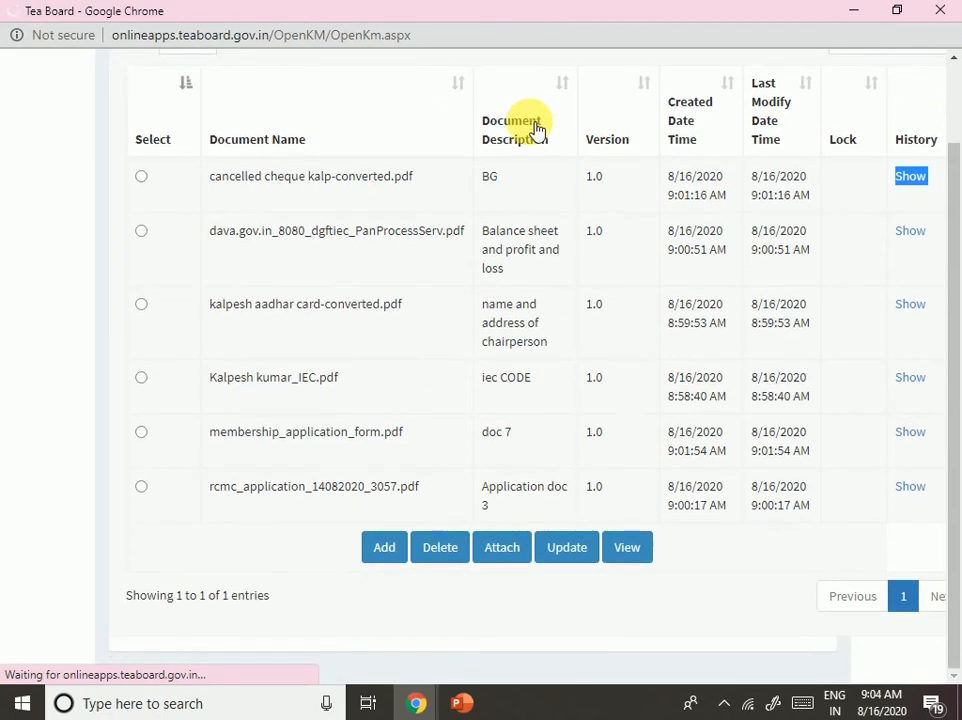
left_click(308, 599)
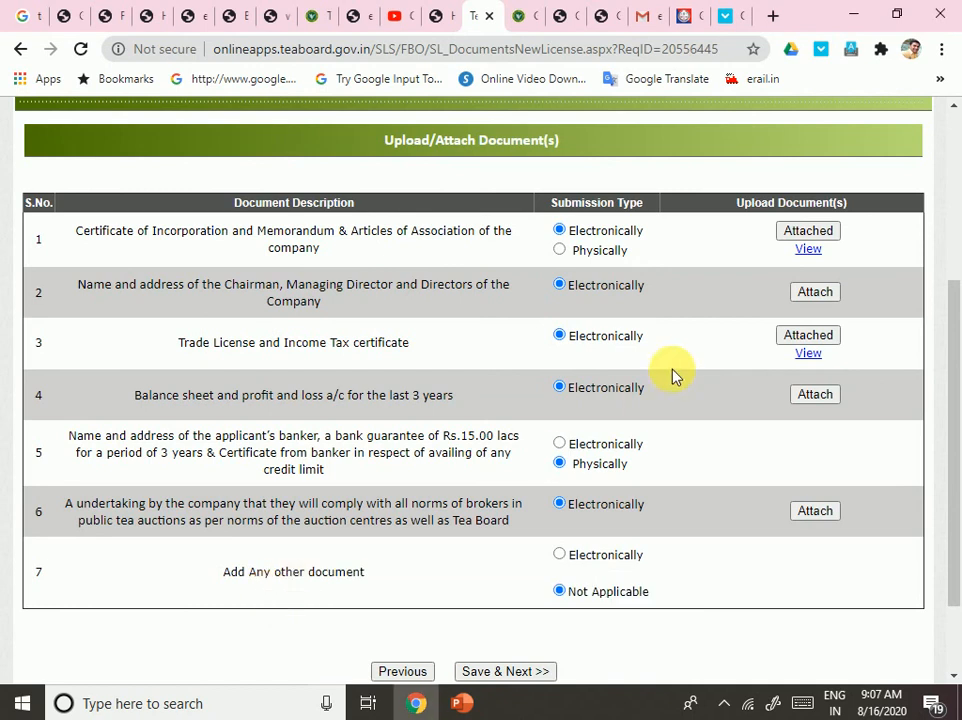
left_click(808, 295)
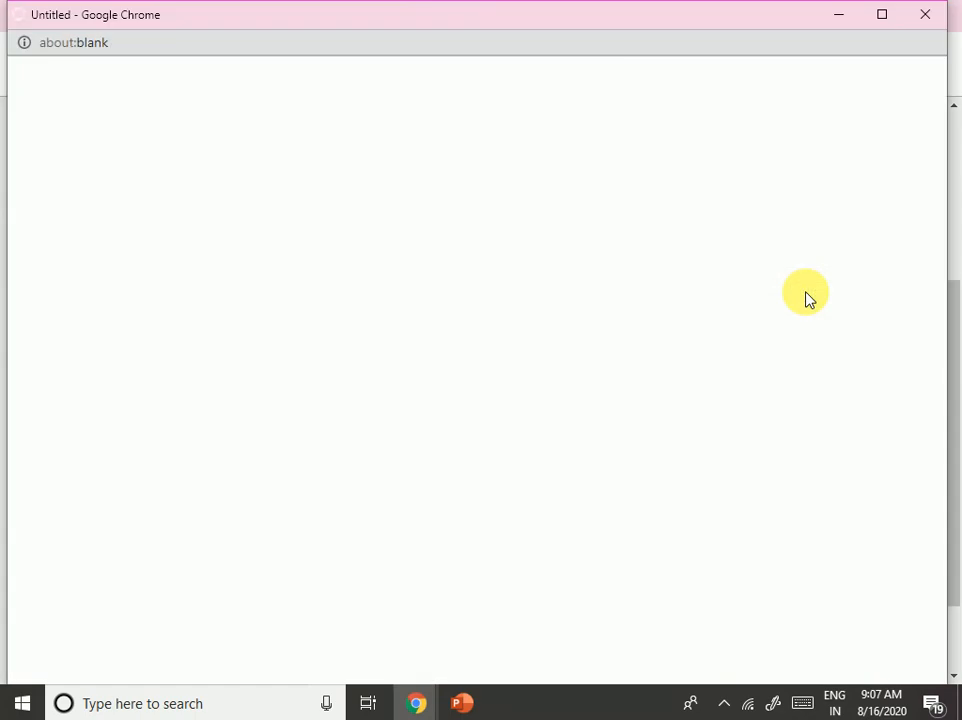
left_click(837, 15)
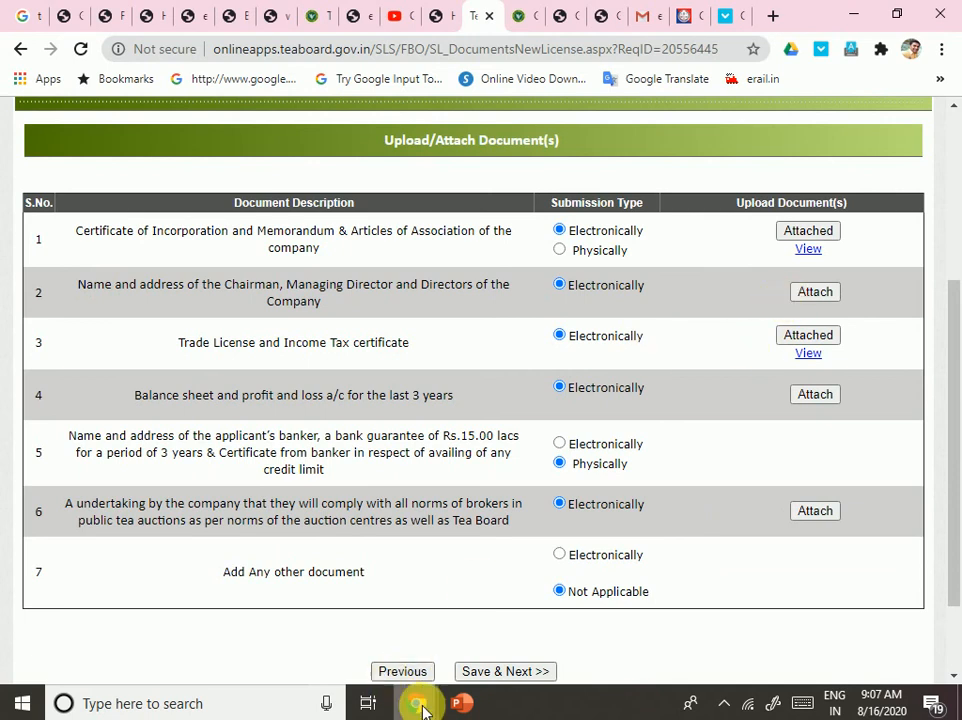
mouse_move(414, 702)
left_click(490, 627)
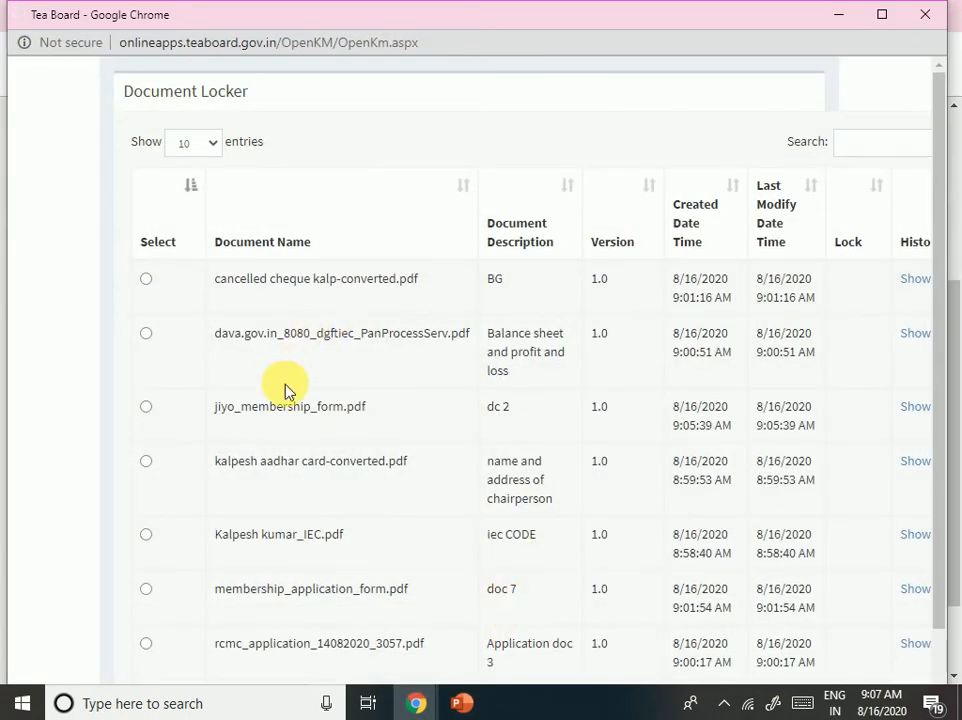
scroll(250, 370, "down", 1)
left_click(146, 240)
scroll(178, 322, "up", 1)
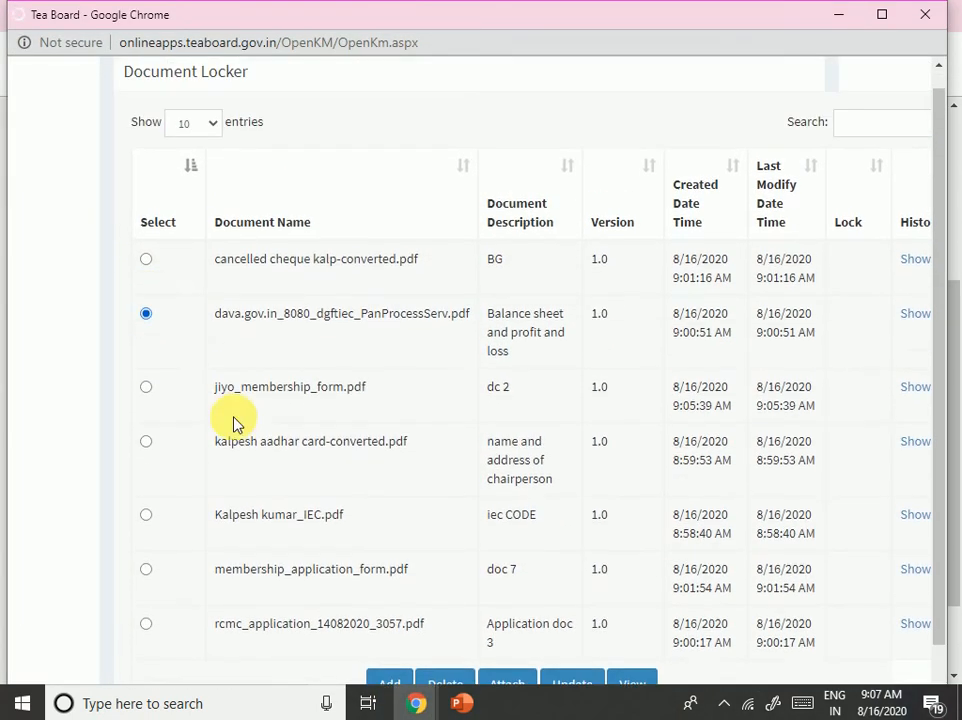
scroll(516, 498, "down", 1)
left_click(503, 600)
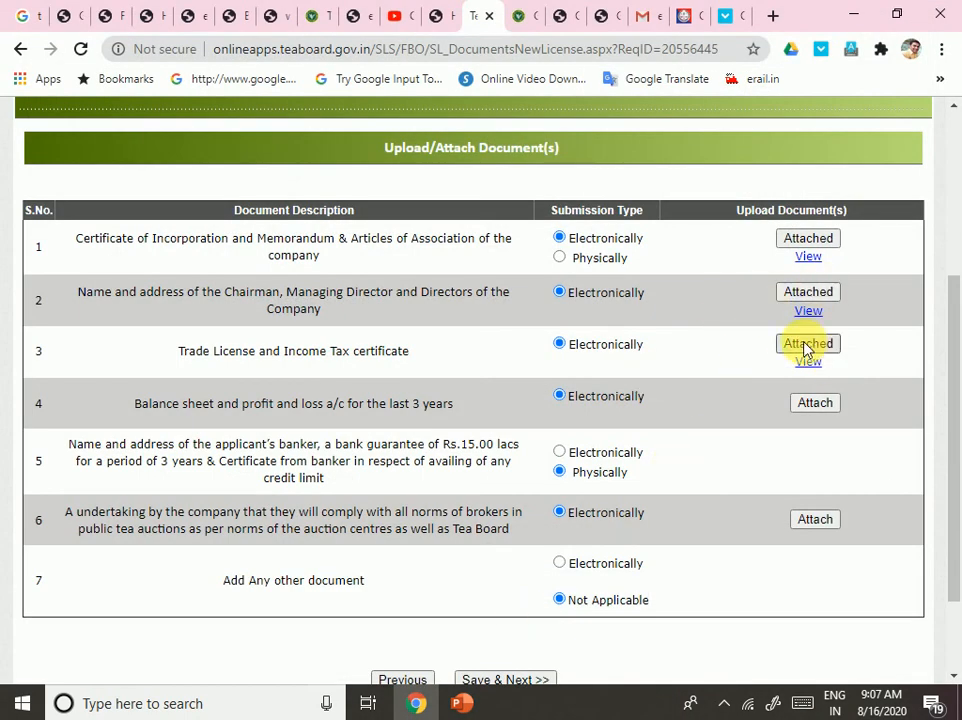
Attach the chosen Document Locker file to document 4.
left_click(812, 404)
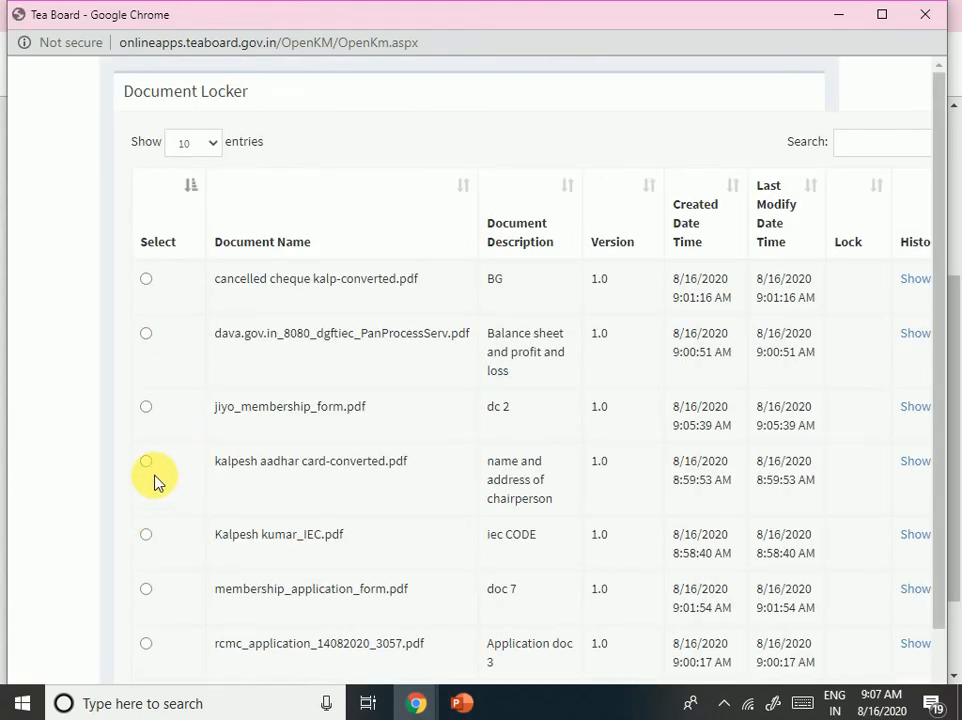
scroll(526, 498, "down", 1)
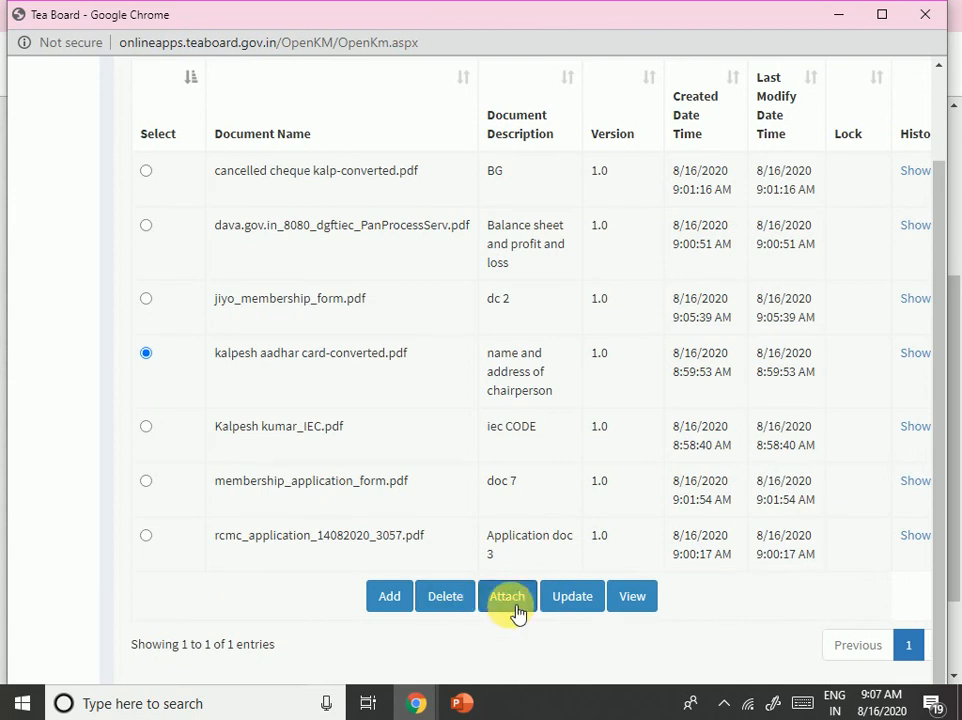
left_click(522, 602)
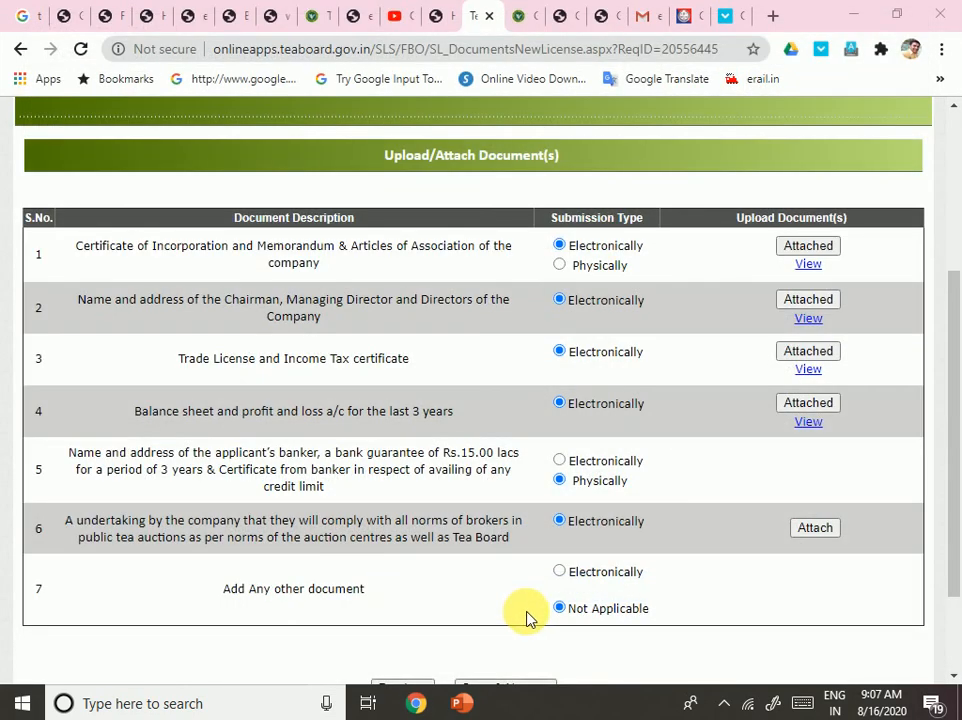
Set document 5 to electronic submission and attach the IEC code PDF.
left_click(559, 461)
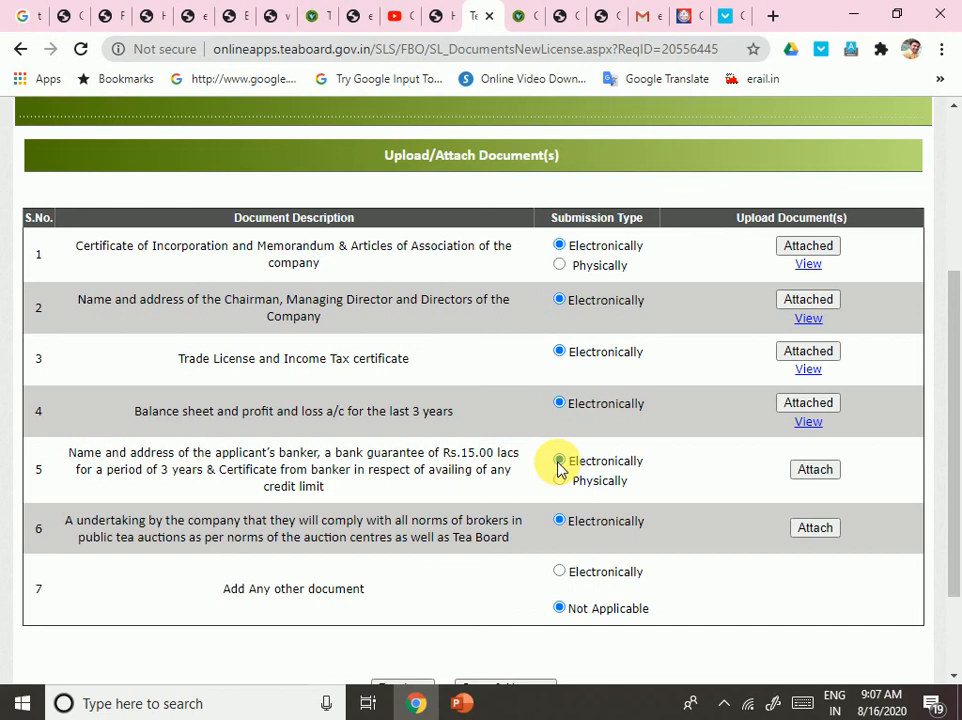
left_click(800, 469)
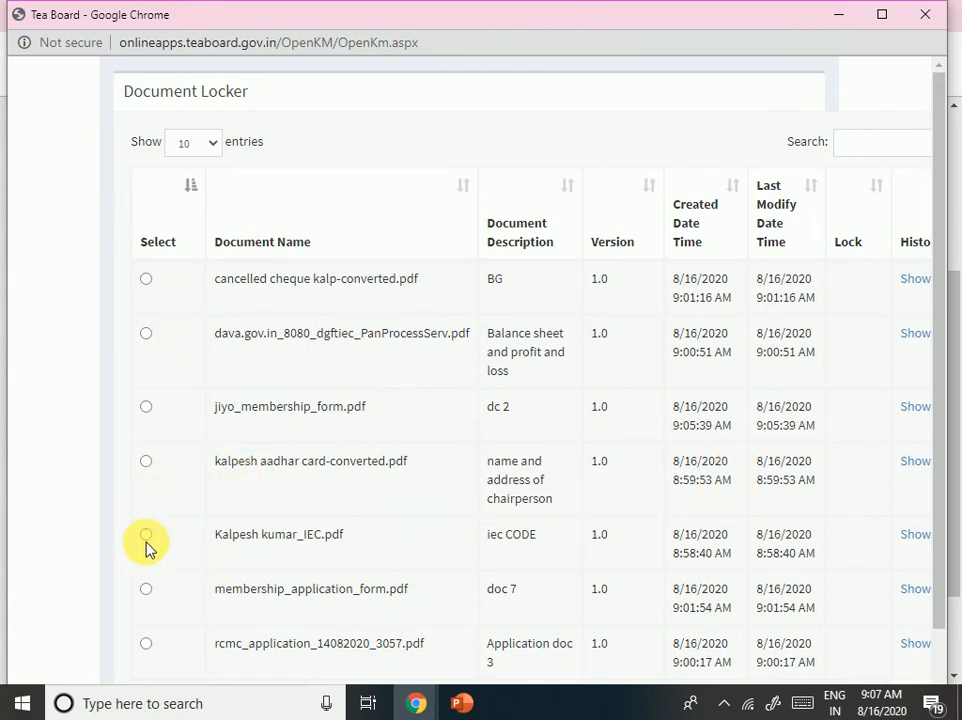
scroll(262, 540, "down", 1)
scroll(262, 540, "down", 2)
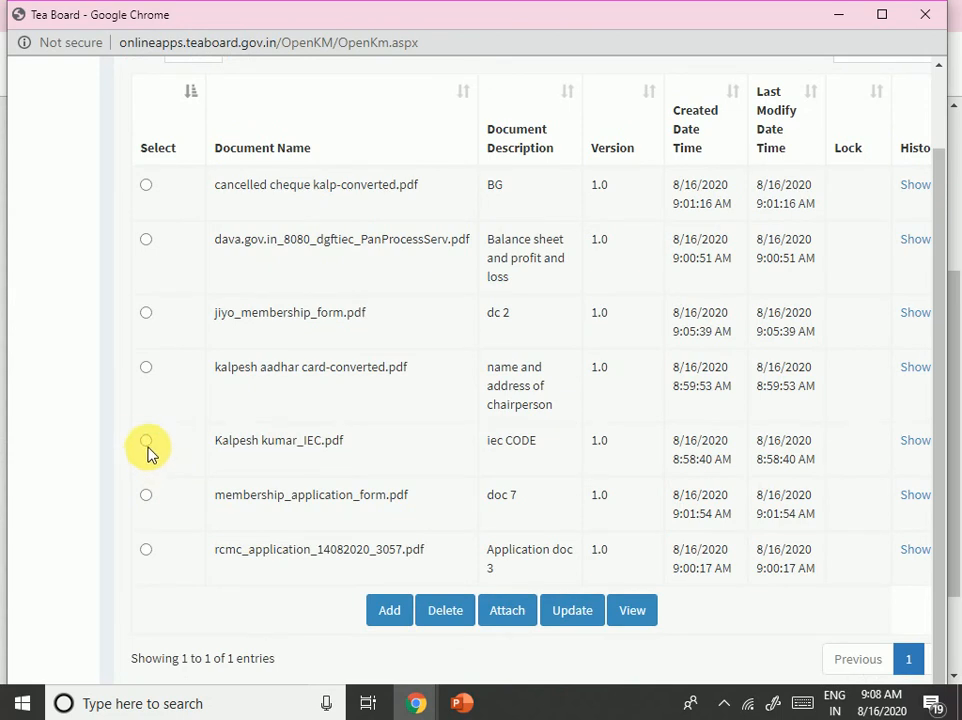
left_click(145, 444)
left_click(502, 610)
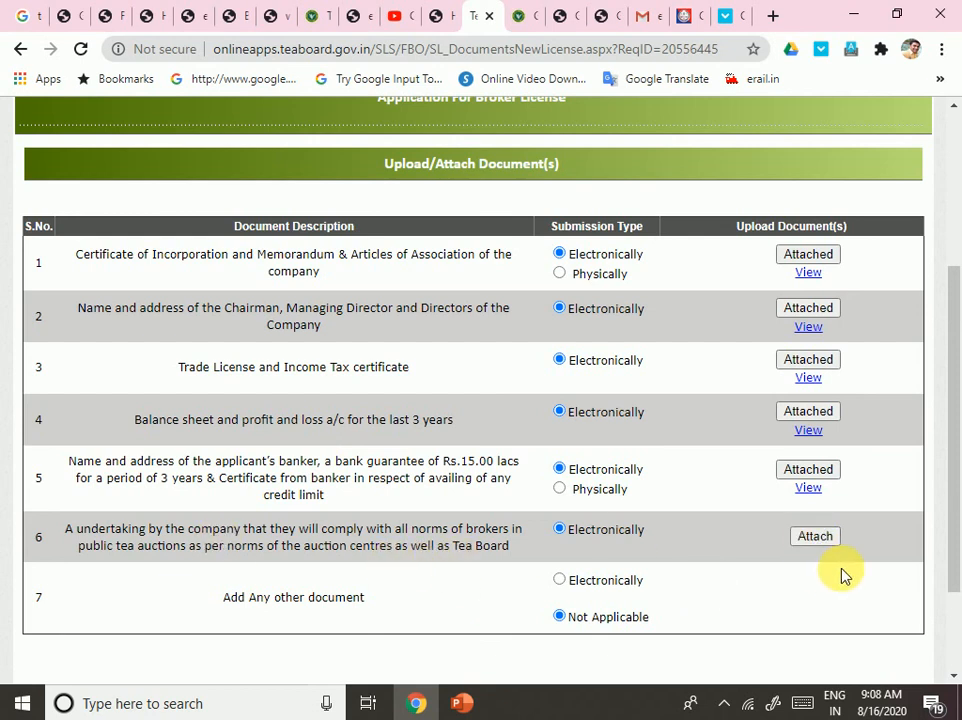
Attach membership_application_form.pdf from the locker to document 6.
left_click(815, 540)
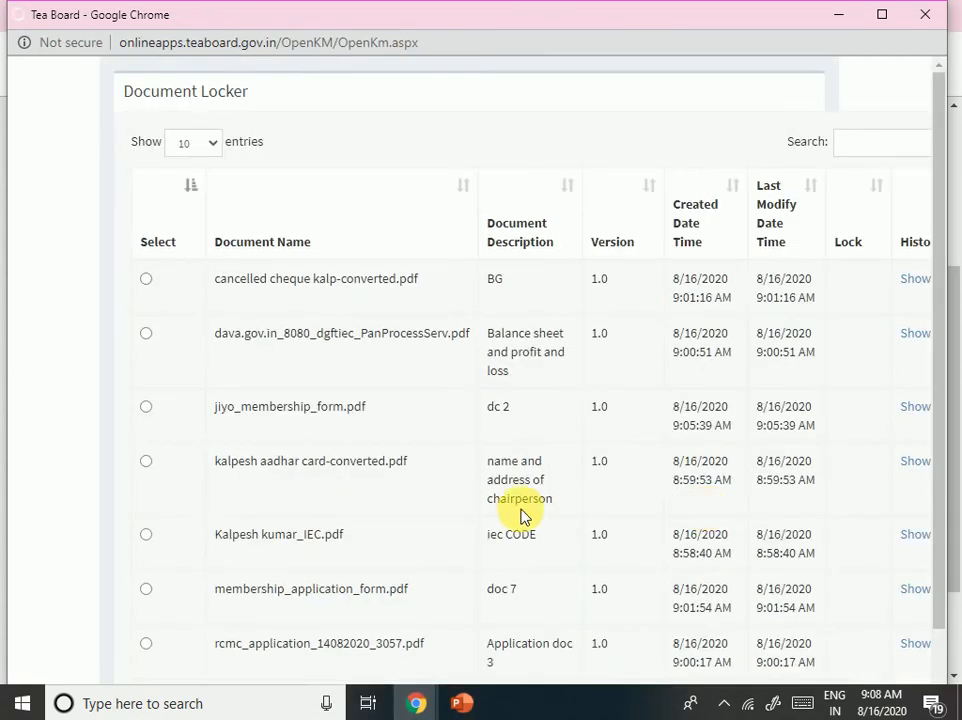
scroll(520, 513, "down", 2)
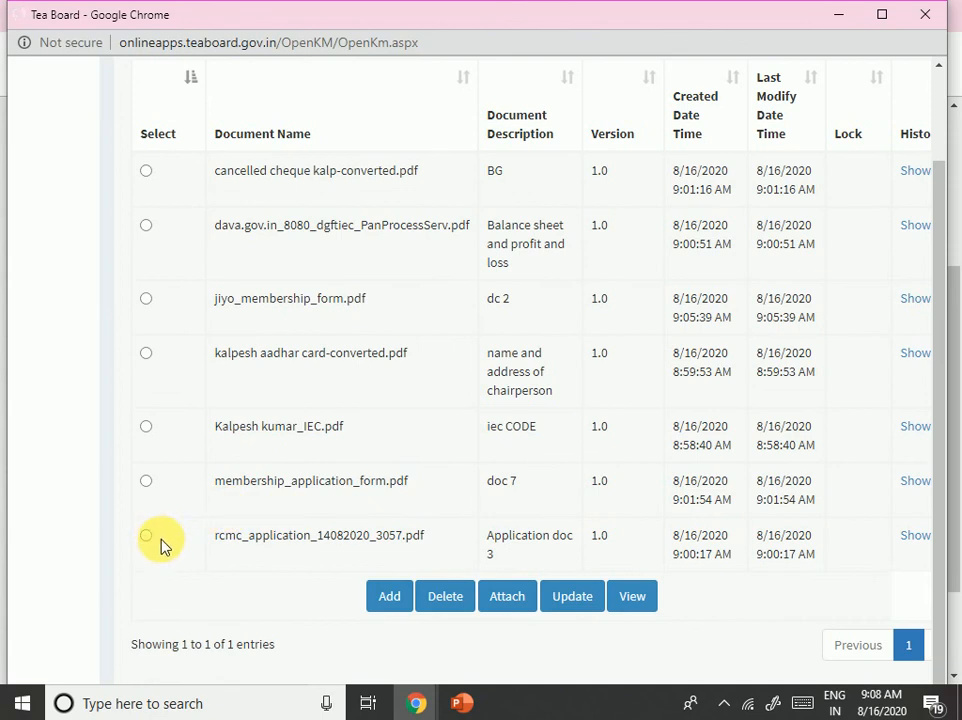
left_click(146, 481)
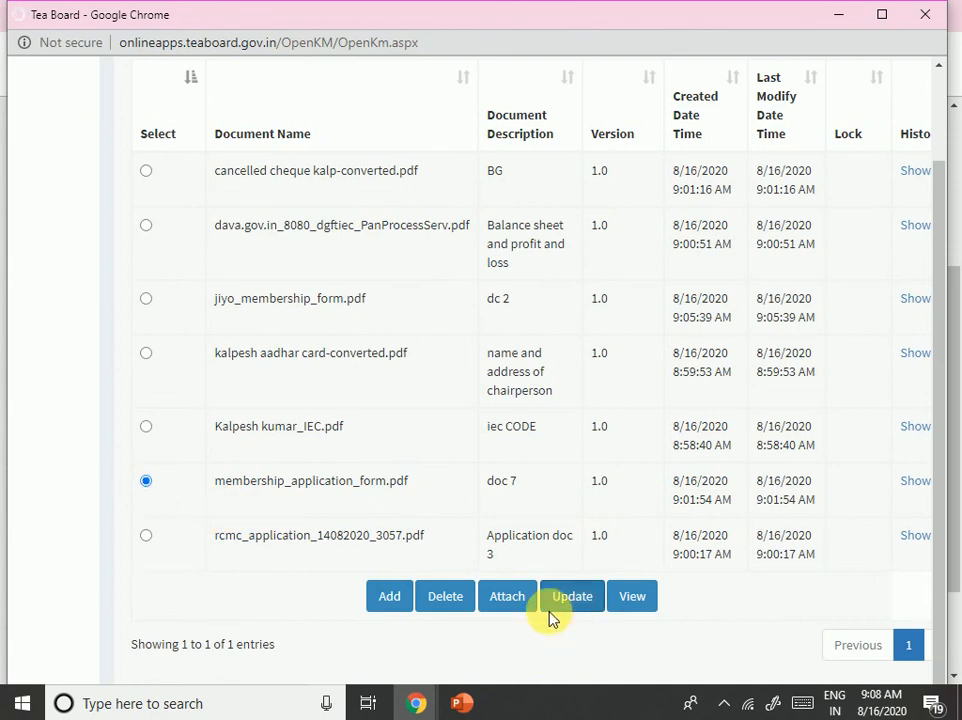
left_click(512, 600)
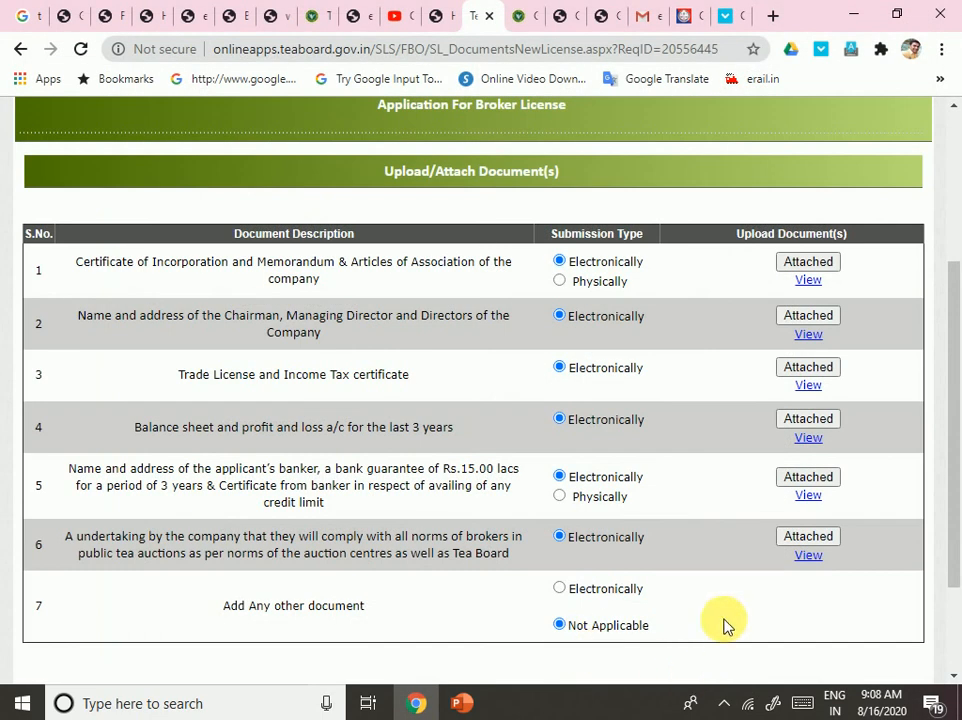
scroll(724, 625, "down", 2)
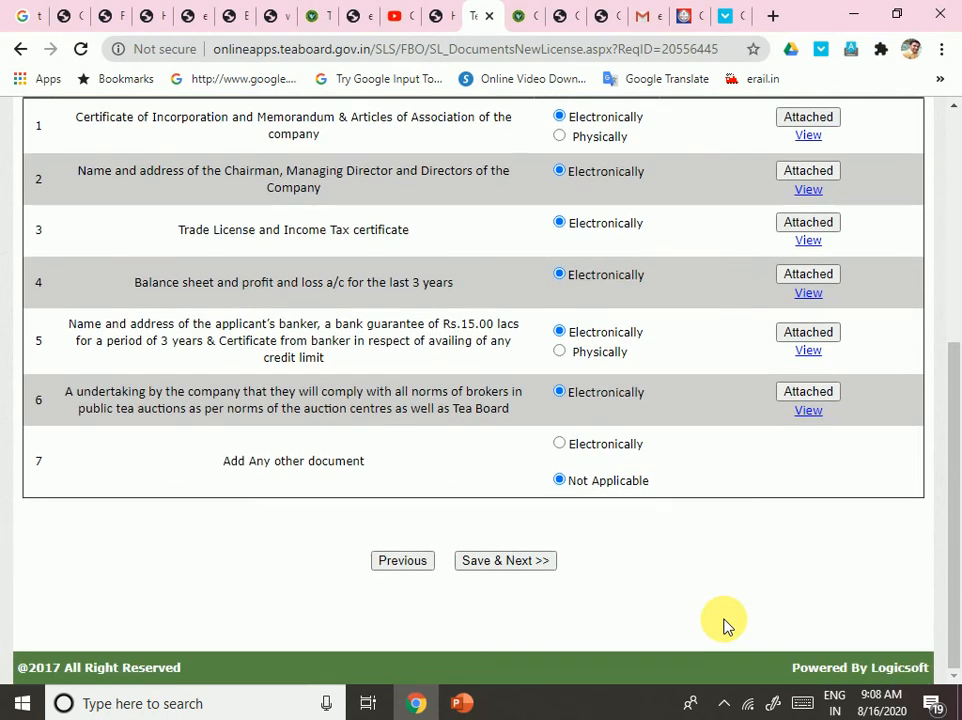
Save the documents and choose Pay Online to reach the Rs. 106200 fee confirmation.
left_click(489, 566)
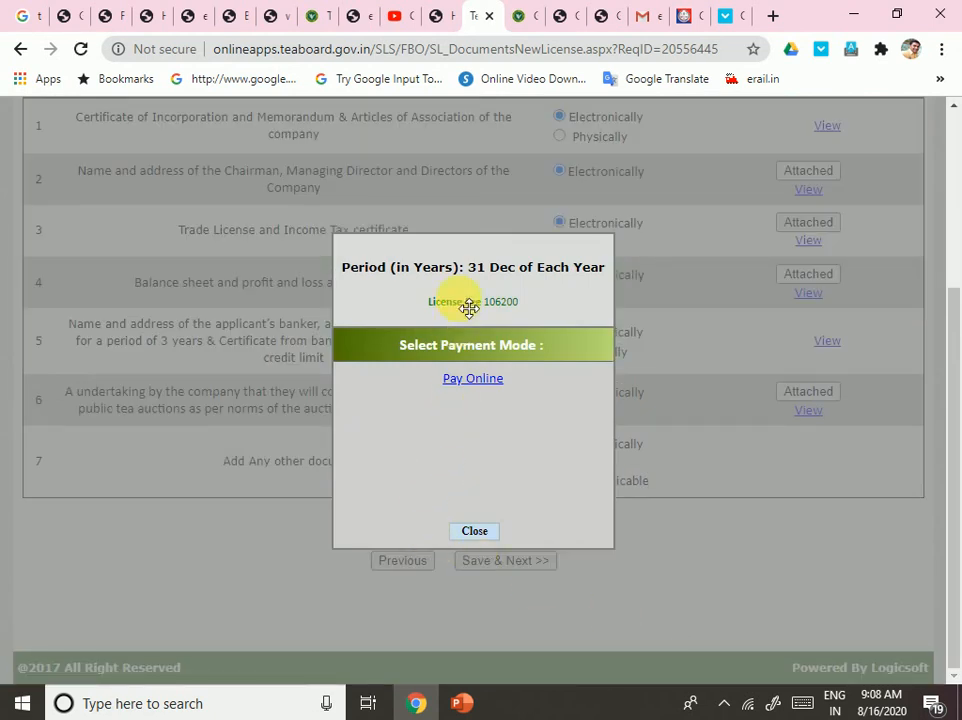
left_click(488, 380)
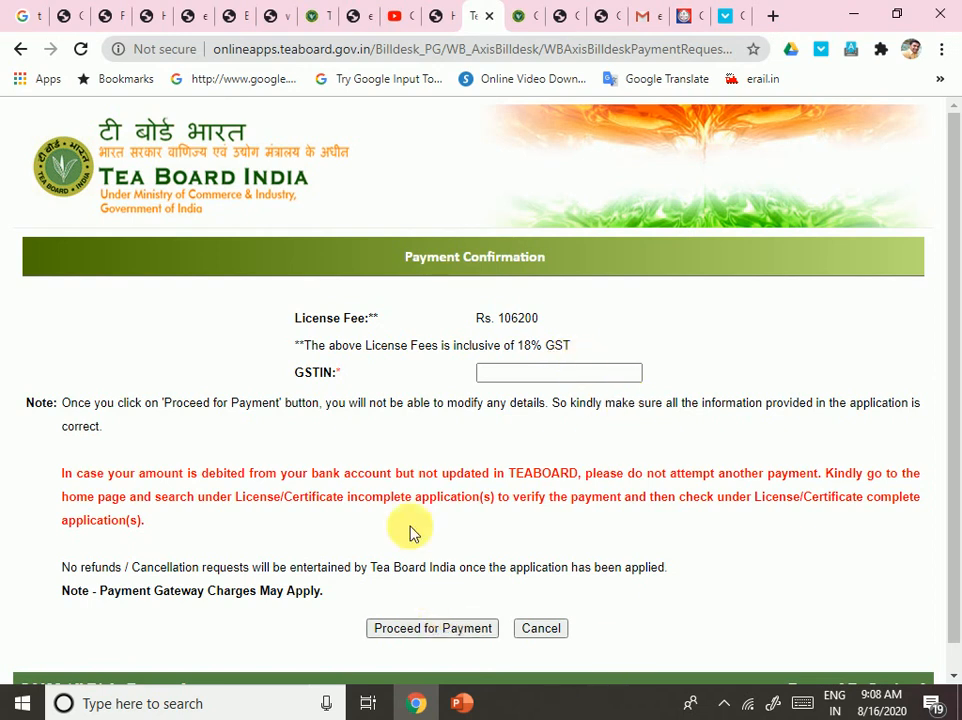
Enter the company's 15-character GSTIN and proceed to the online fee payment for Rs. 106200.
left_click(521, 377)
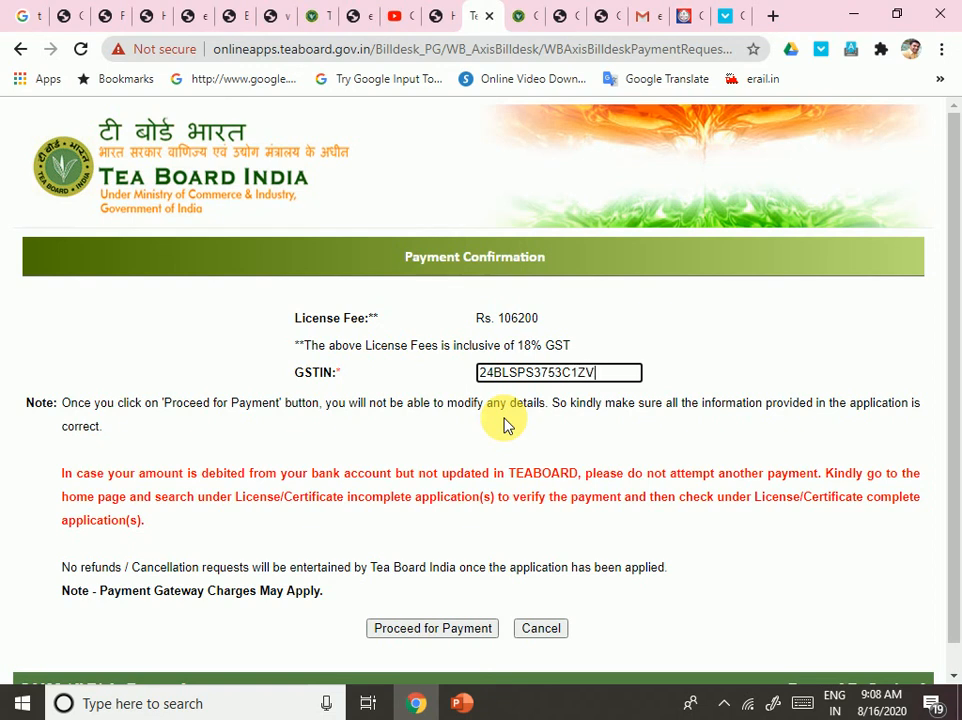
type("V")
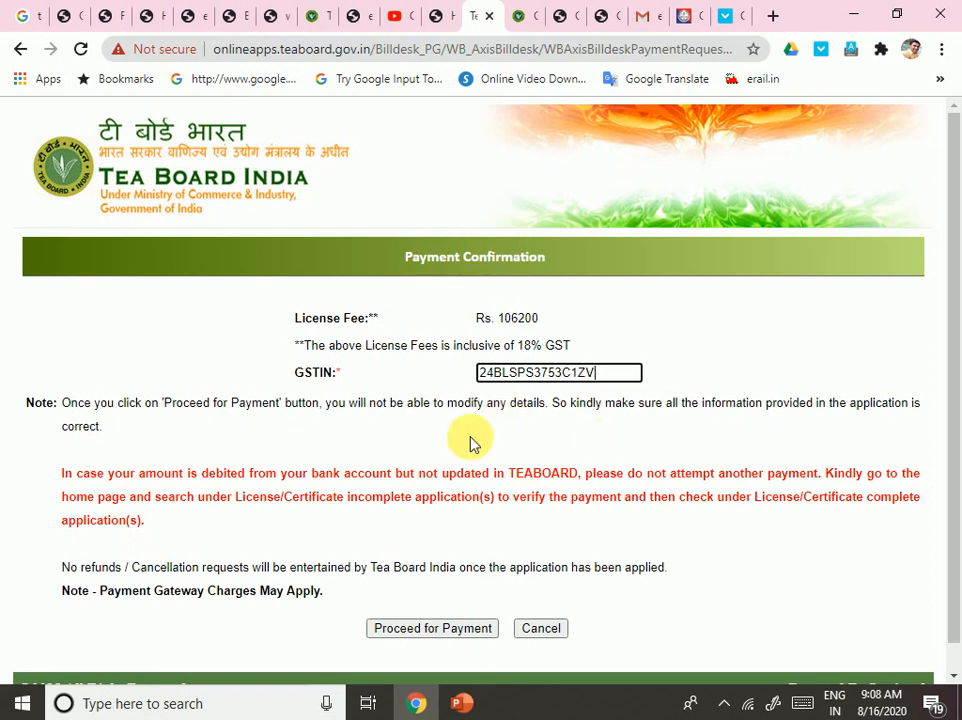
left_click(420, 628)
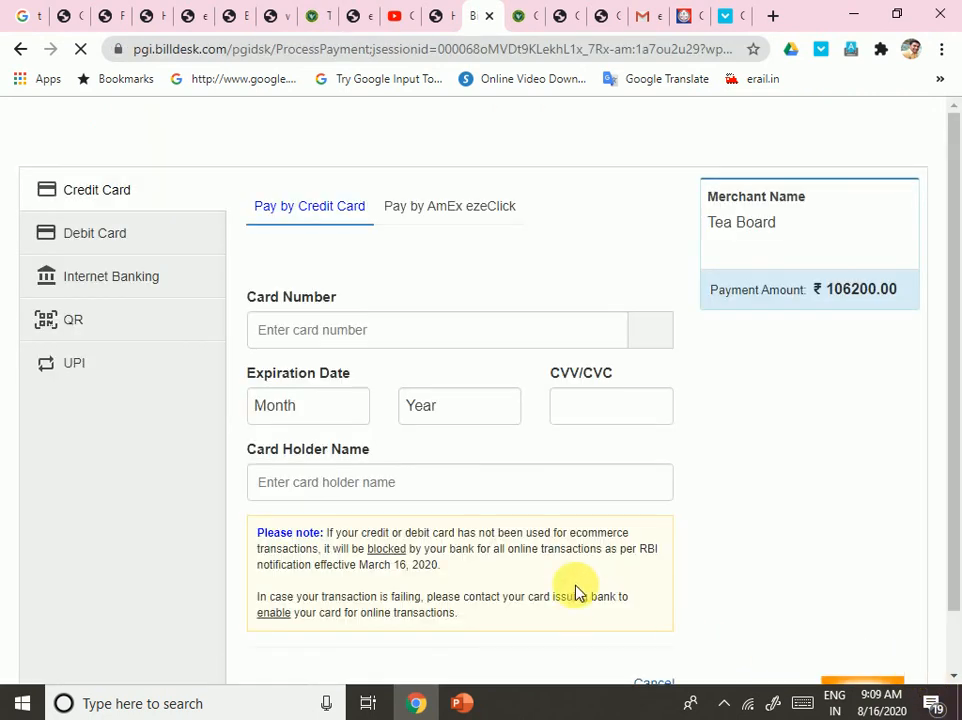
Try backing out of the BillDesk ₹106200.00 card form, which keeps redirecting back to it.
left_click(440, 15)
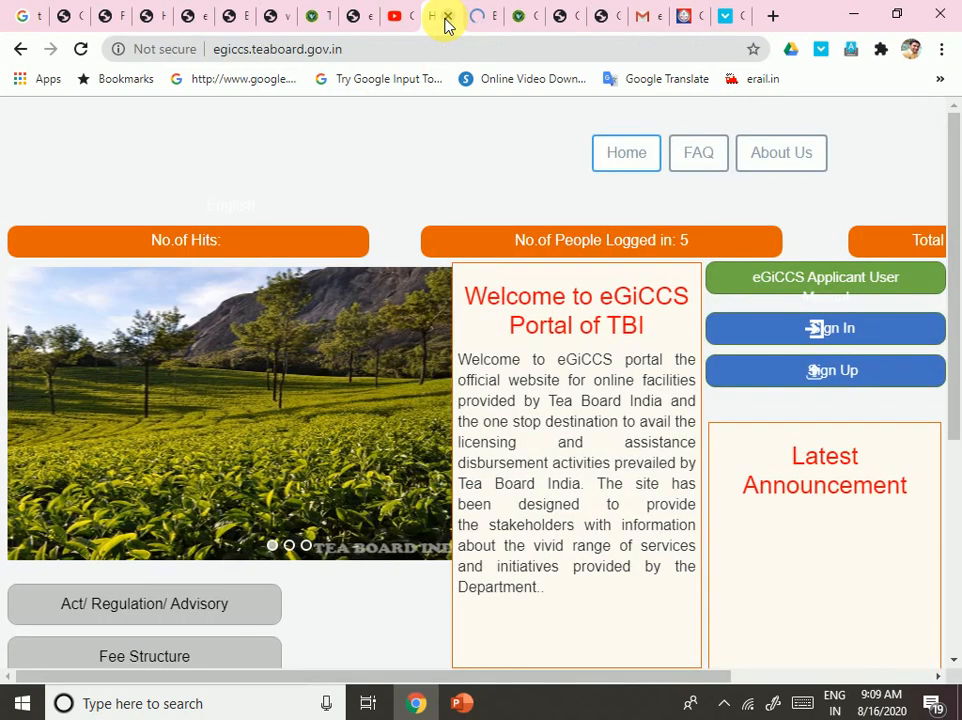
left_click(474, 17)
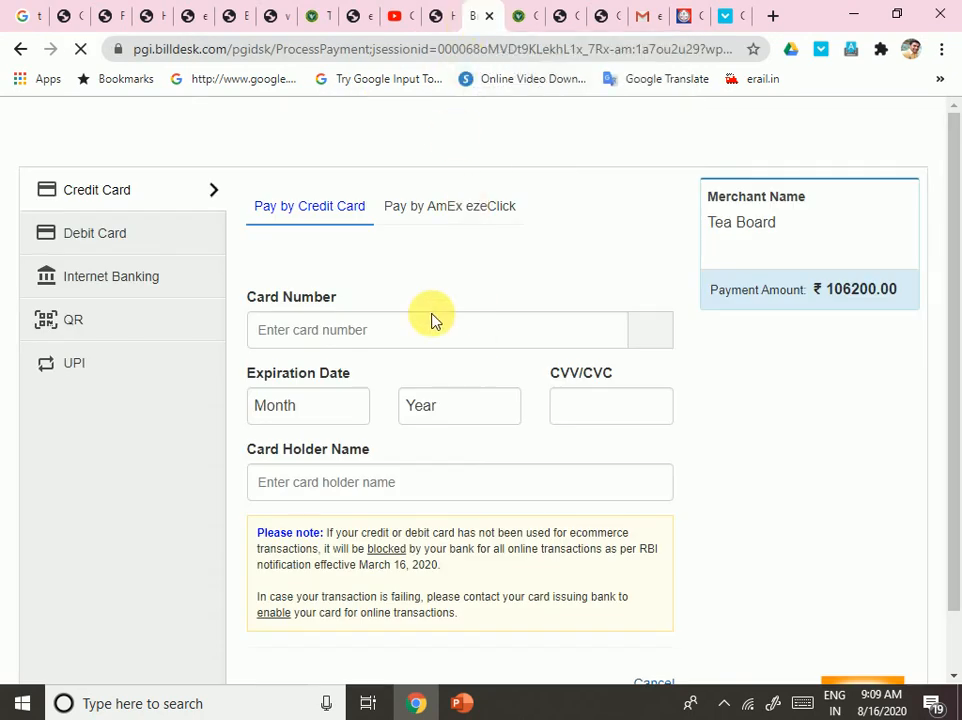
left_click(16, 52)
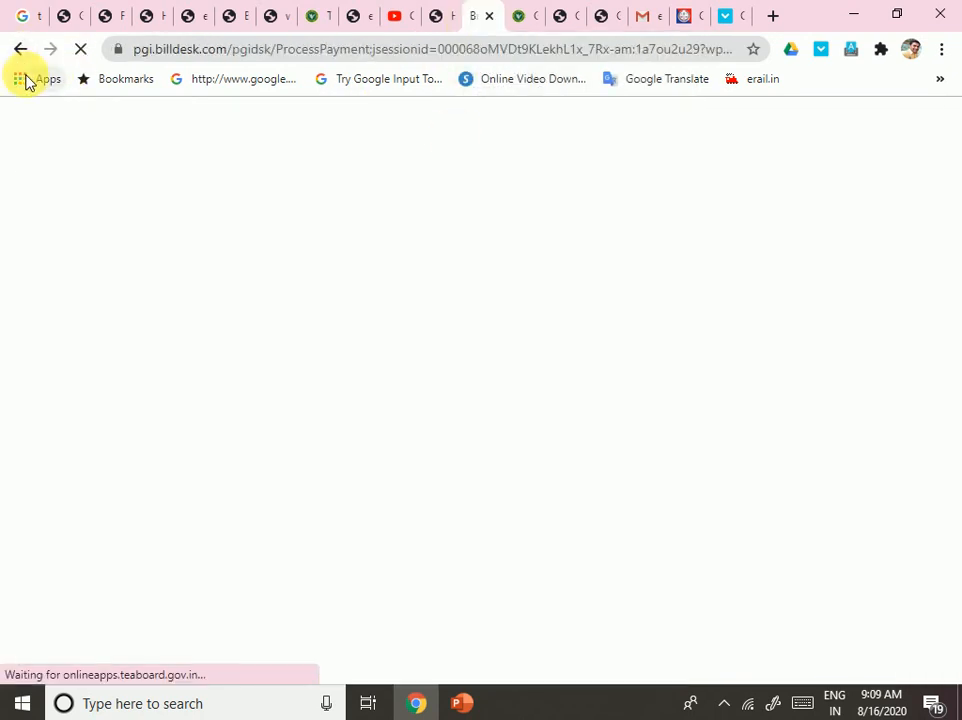
left_click(16, 54)
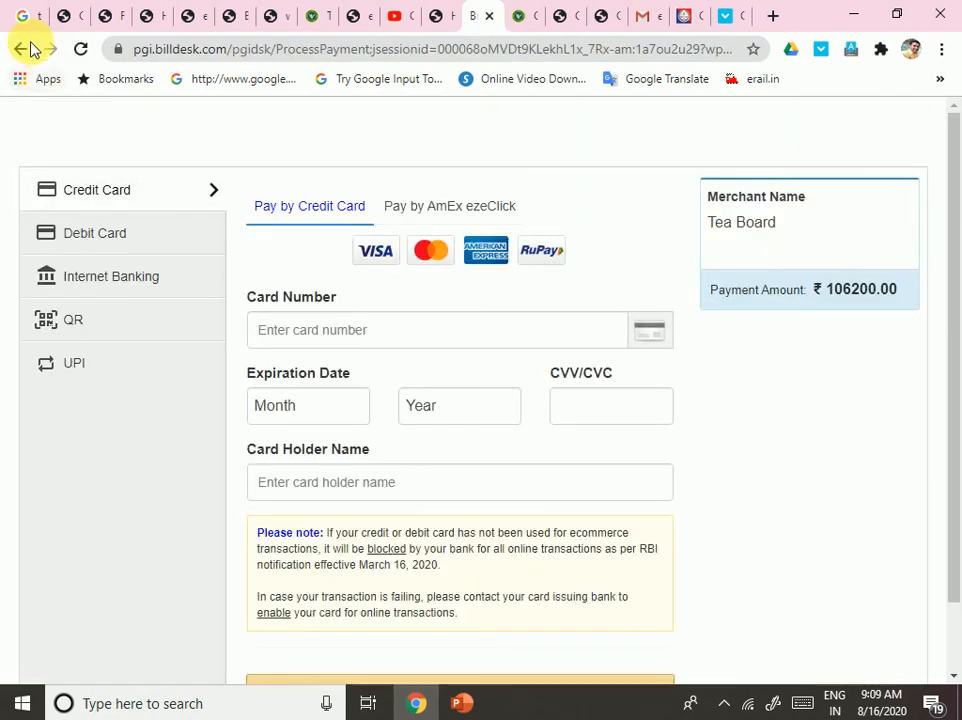
left_click(16, 56)
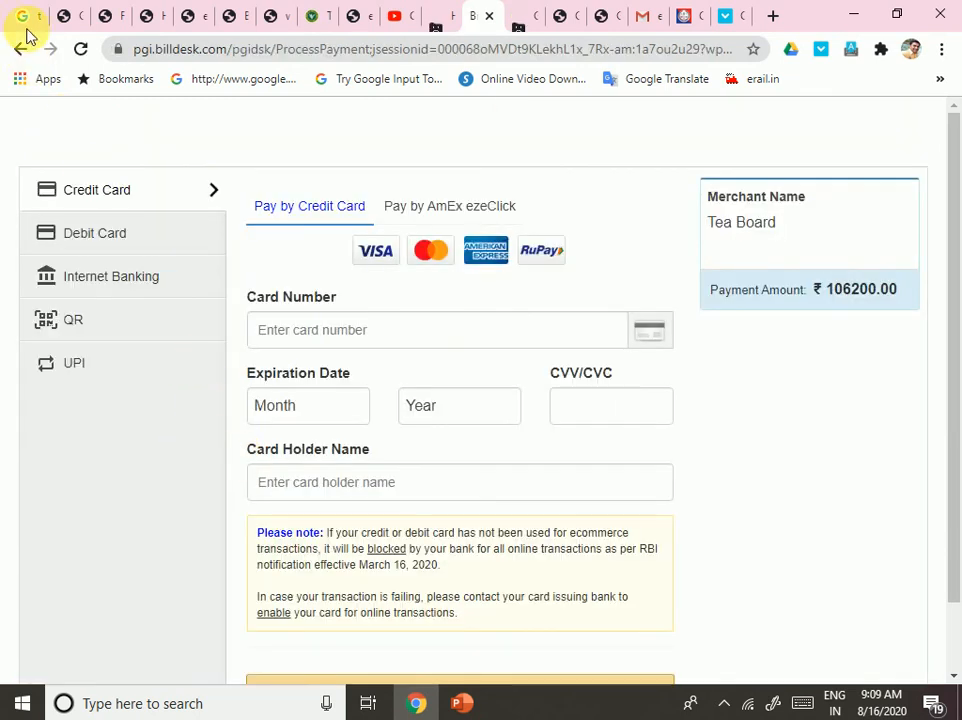
left_click(17, 55)
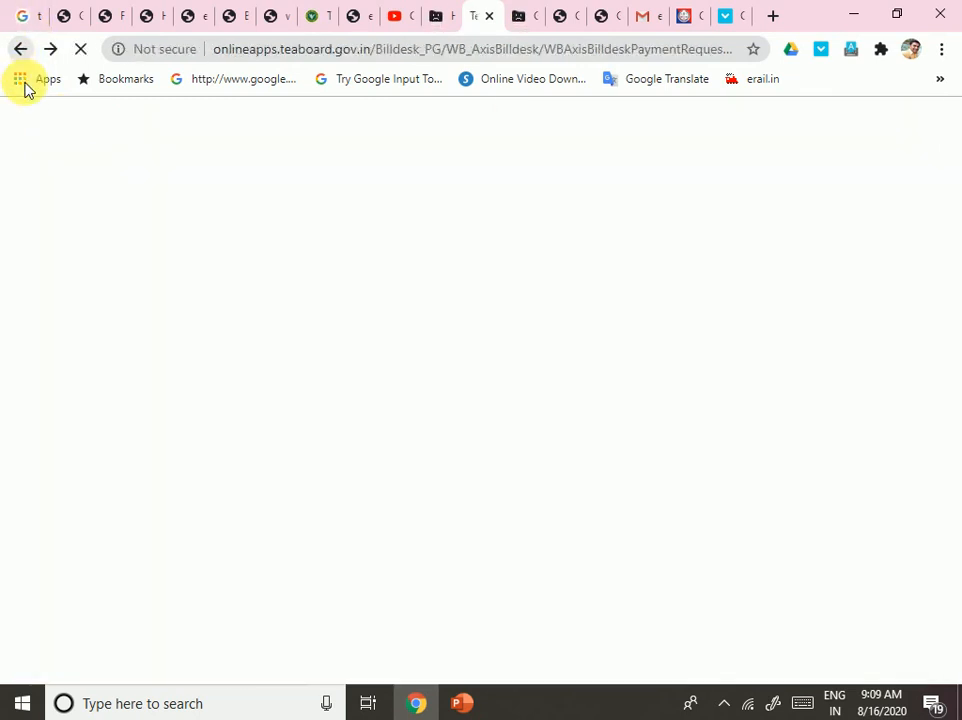
left_click(17, 55)
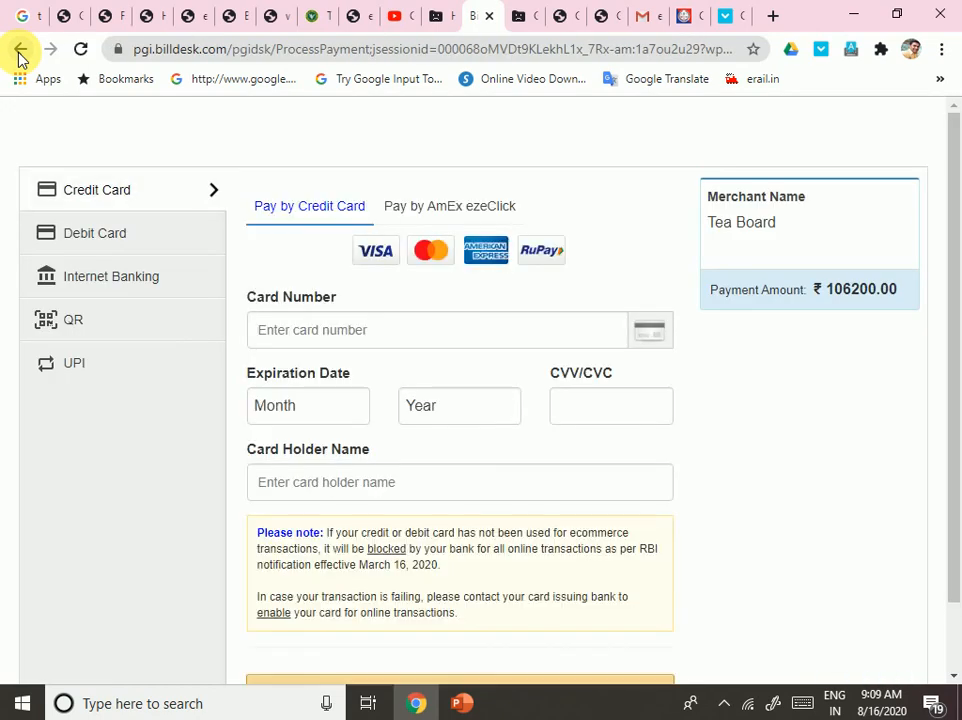
key("alt+Tab")
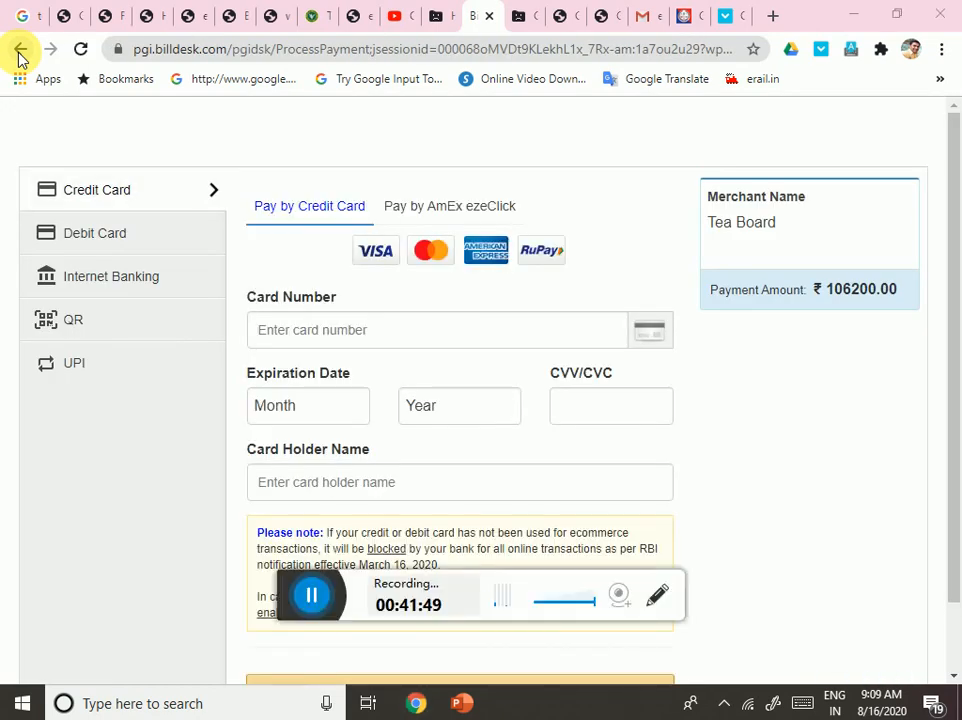
left_click(312, 594)
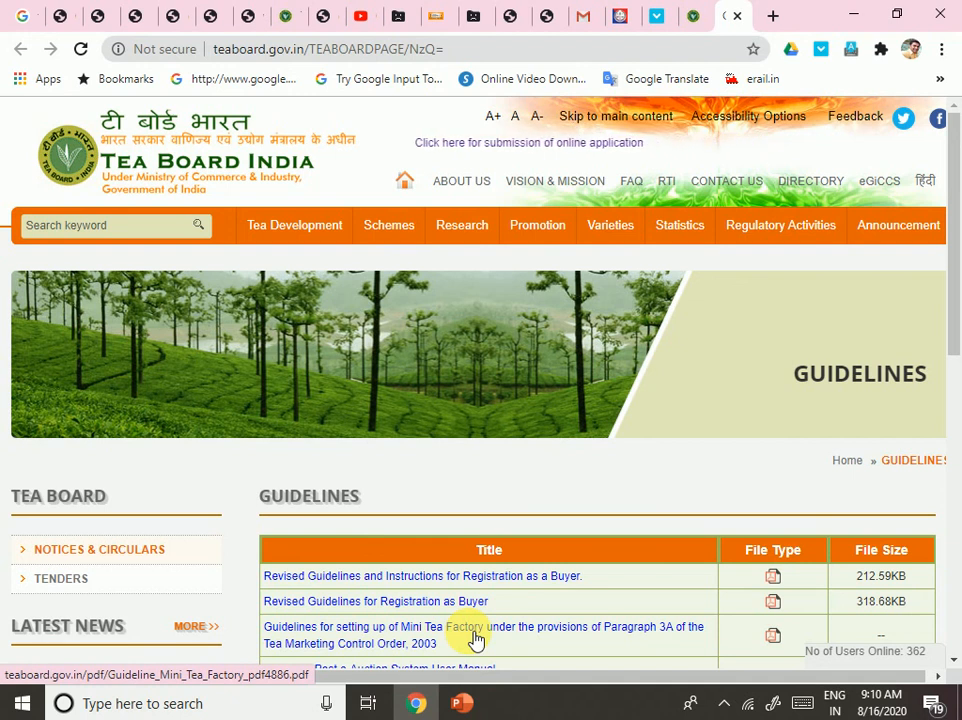
Start a new licence application, accept the declaration, and set Gujarat as the premises state.
left_click(695, 15)
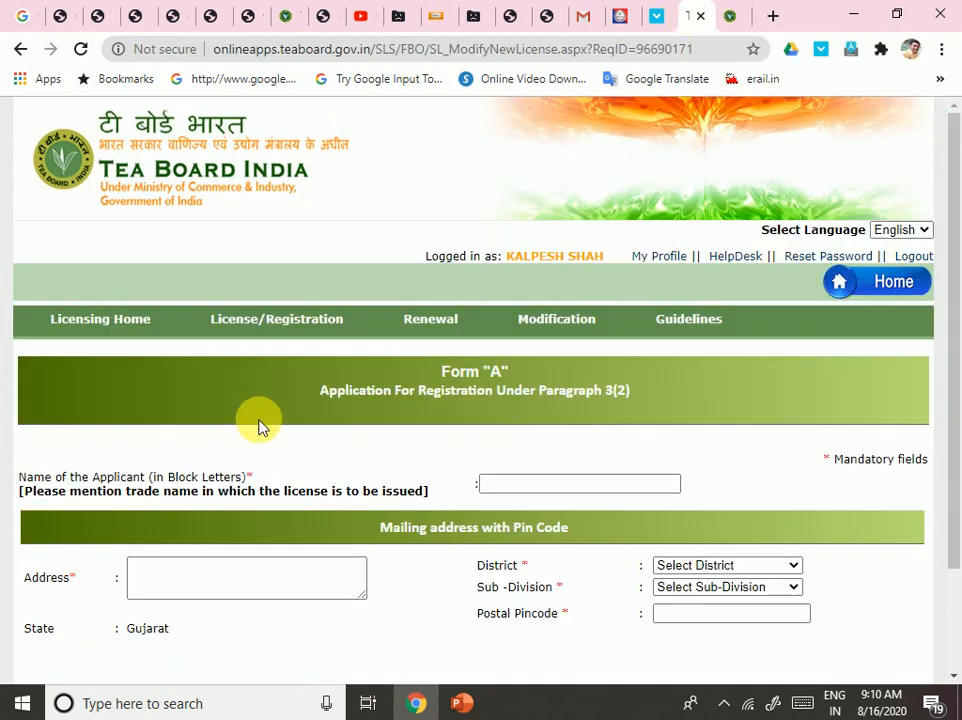
mouse_move(230, 319)
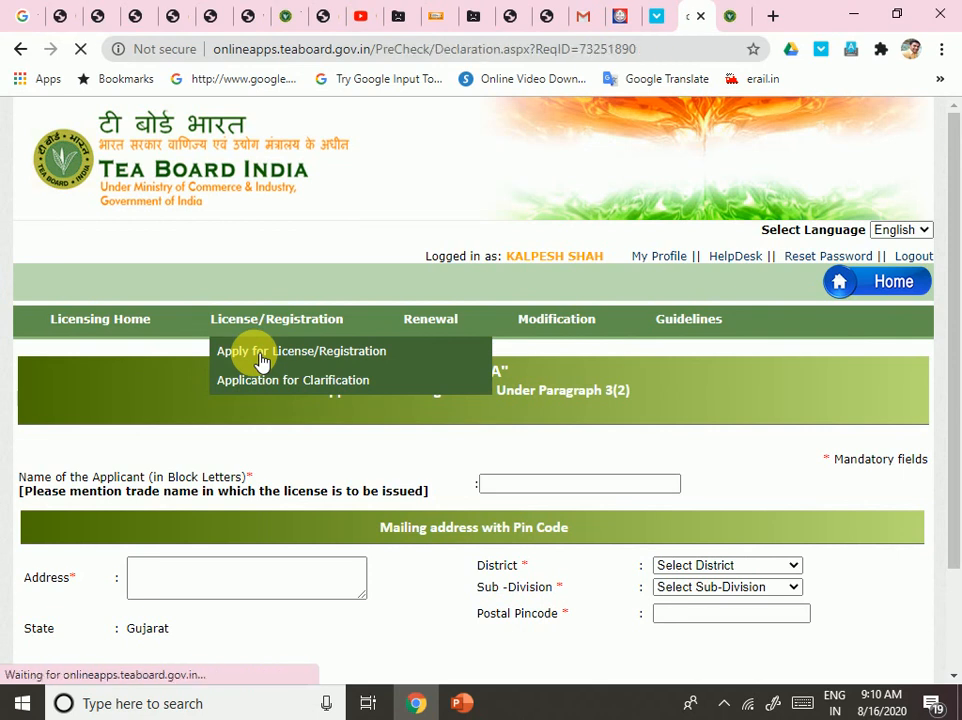
left_click(262, 360)
left_click(436, 491)
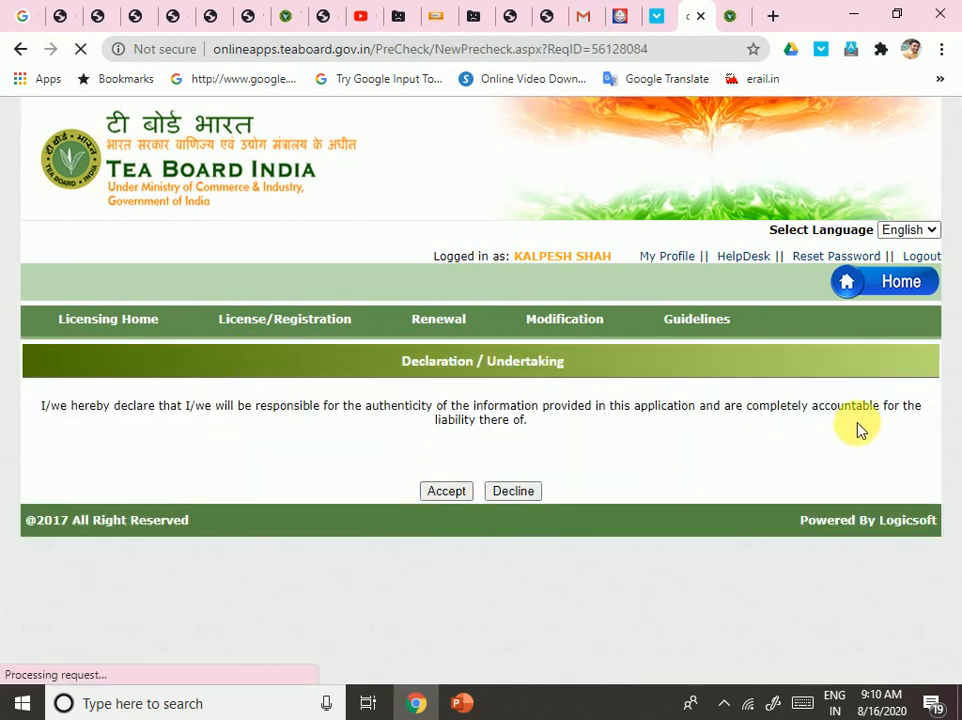
mouse_move(286, 358)
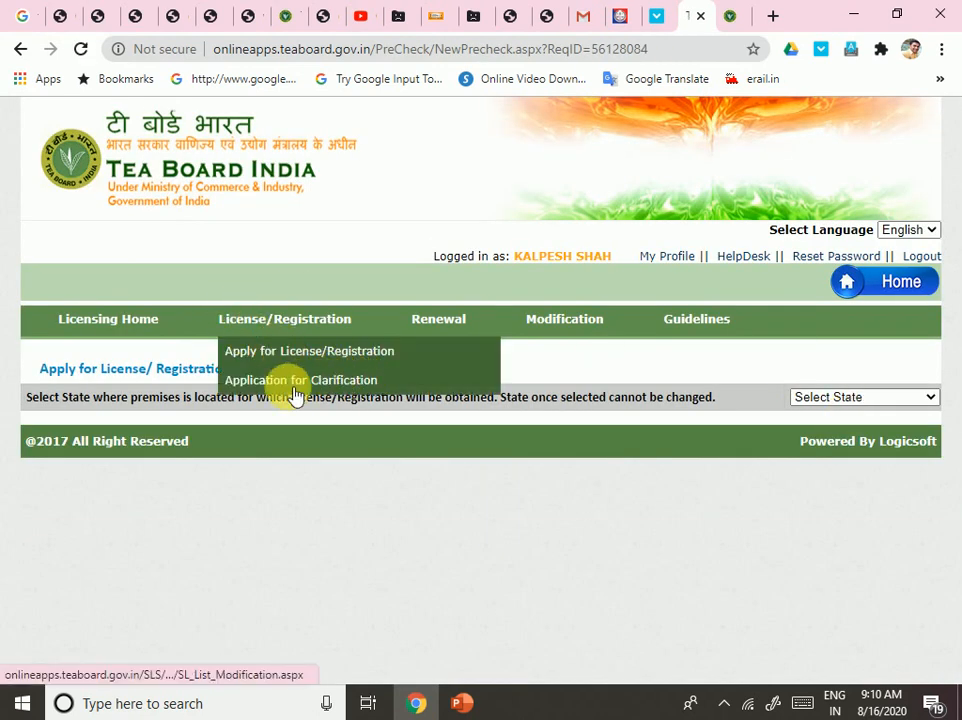
left_click(800, 398)
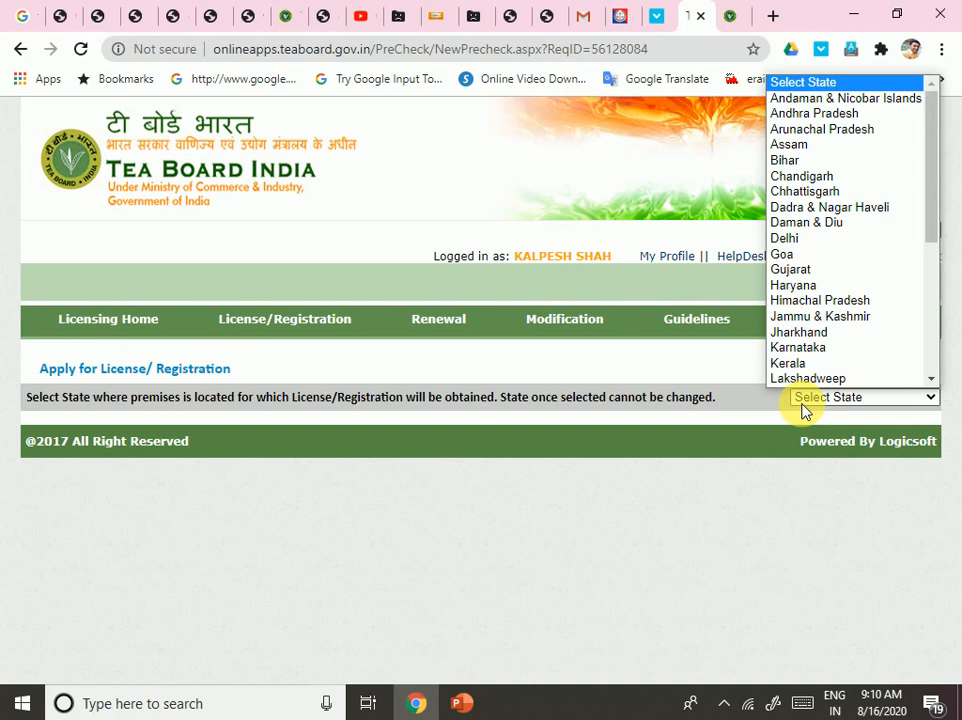
left_click(795, 272)
Browse the TMCO, Tea Act, TWLO, TDECO and RCMC licence categories, ending on RCMC.
scroll(365, 483, "down", 3)
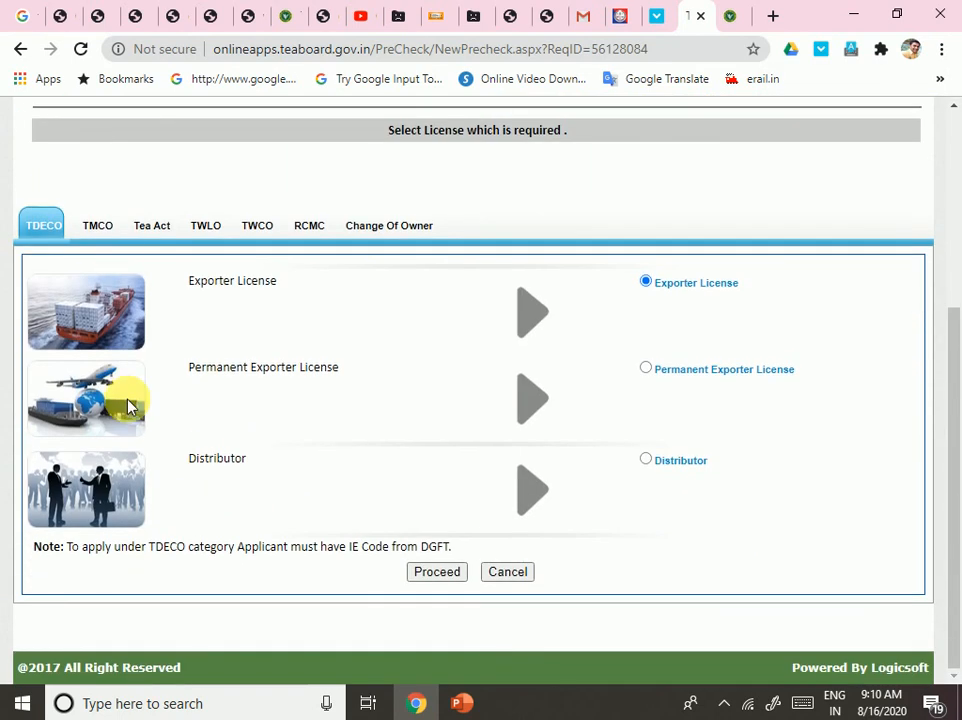
left_click(103, 232)
left_click(148, 224)
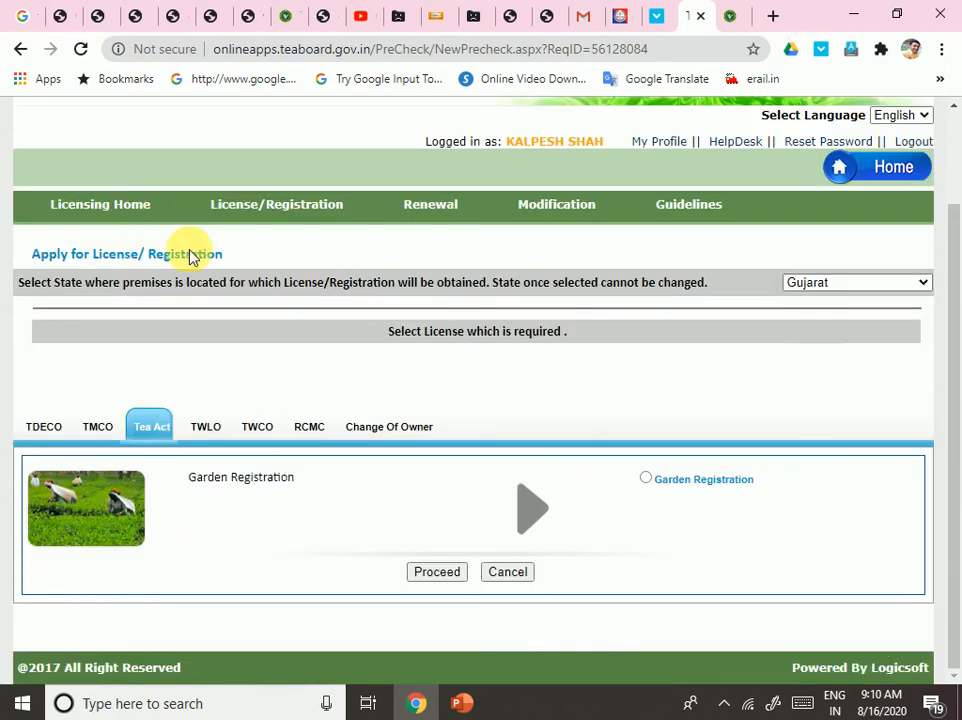
left_click(207, 428)
left_click(108, 430)
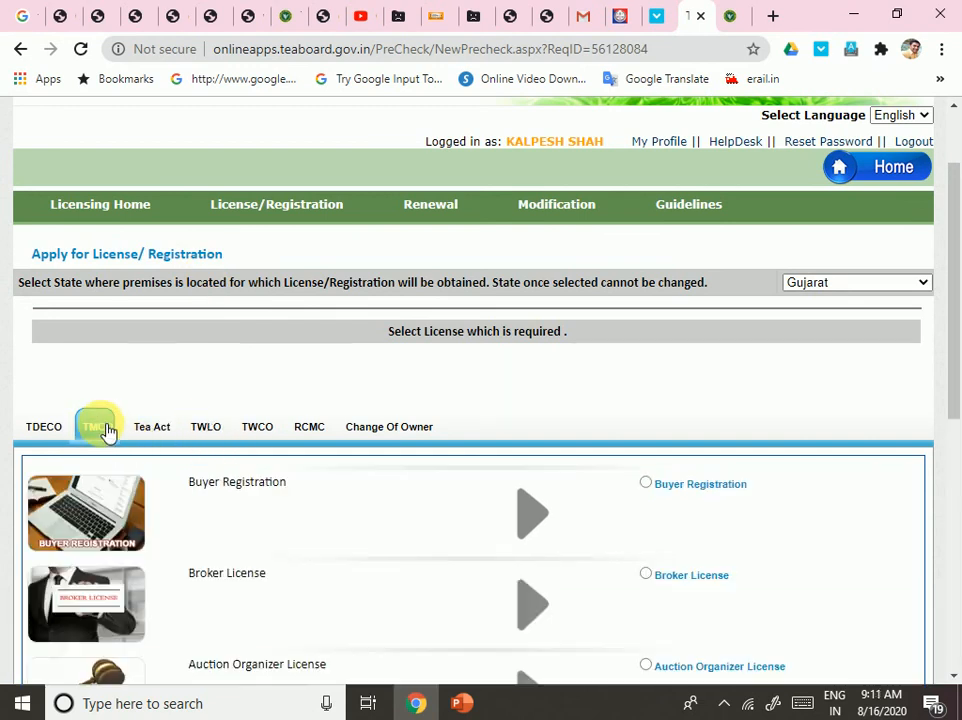
left_click(46, 437)
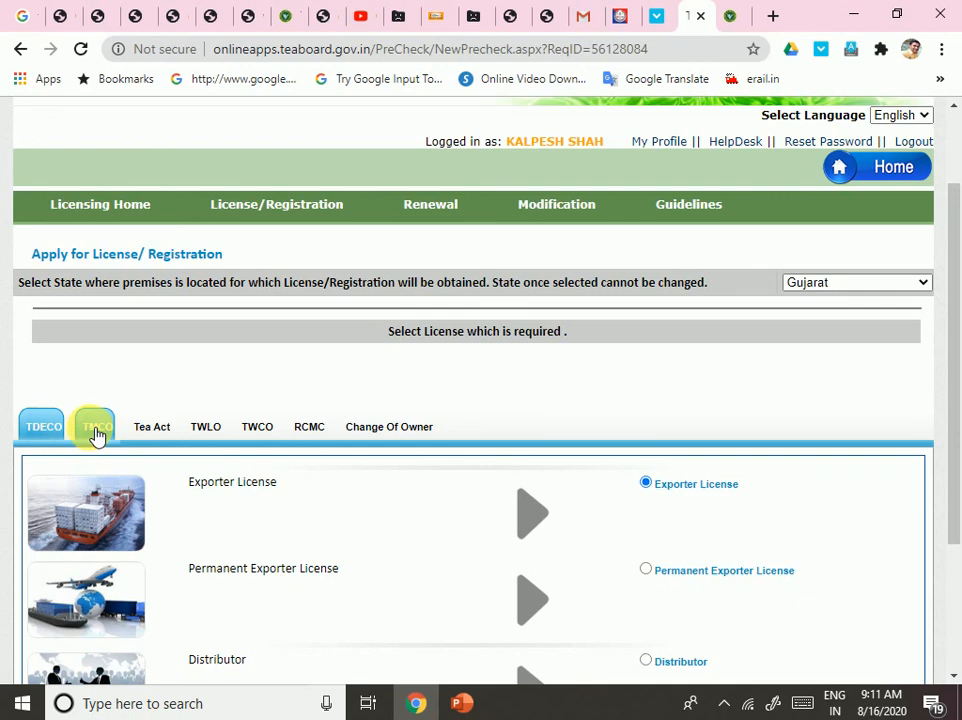
left_click(97, 433)
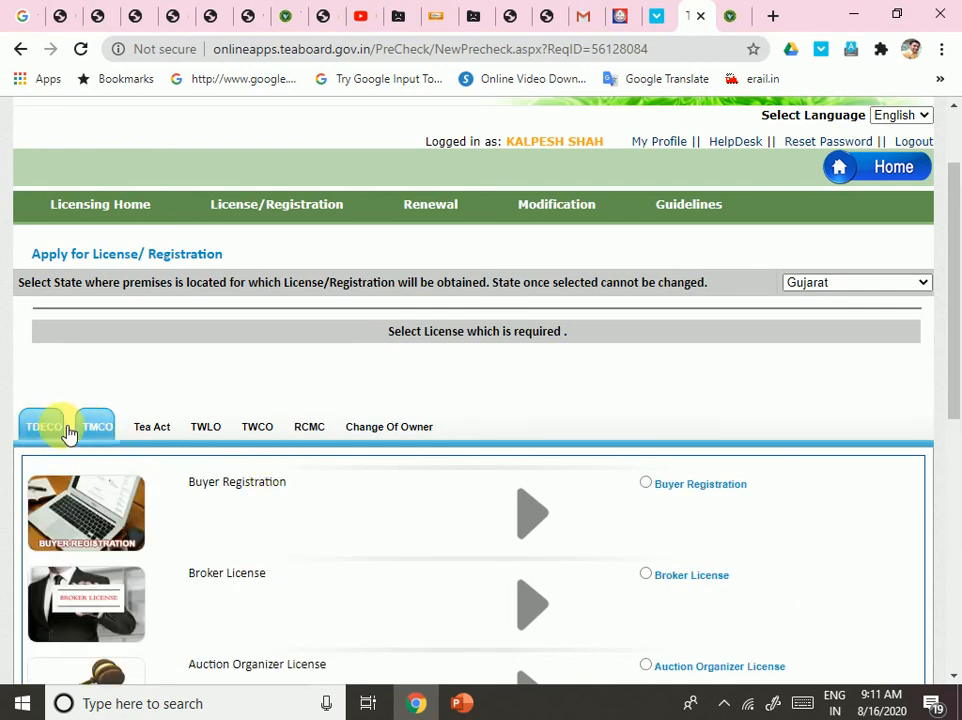
left_click(36, 432)
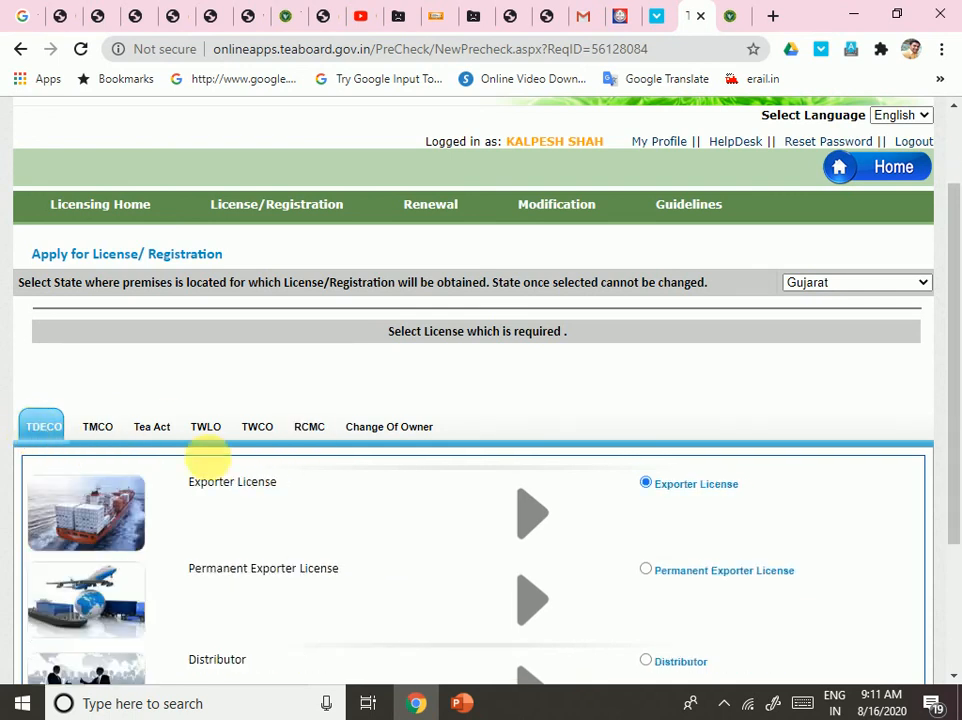
left_click(310, 428)
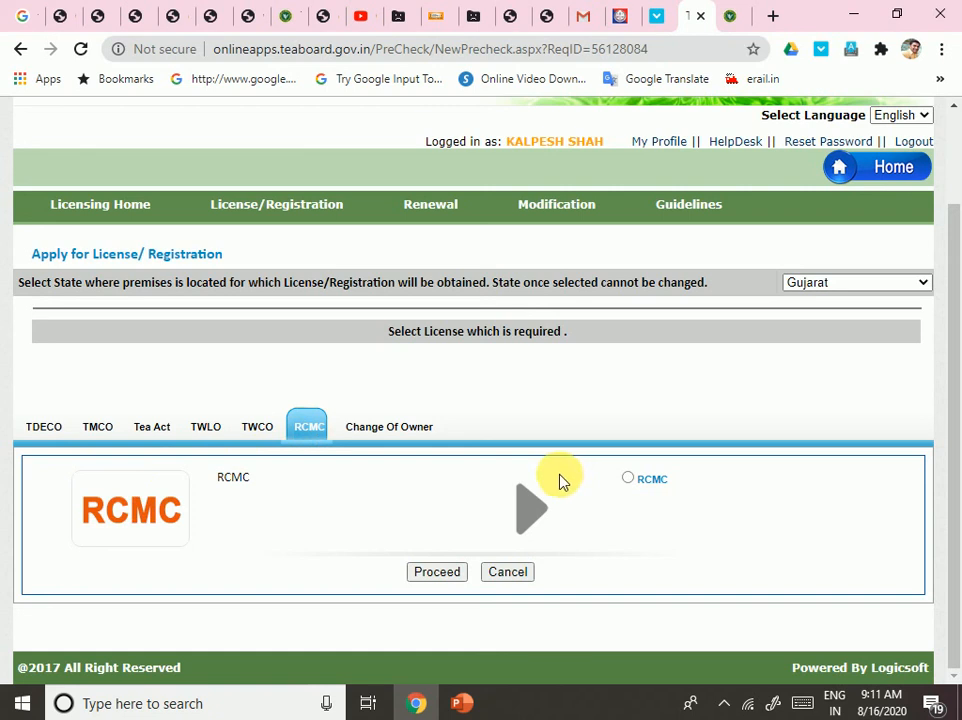